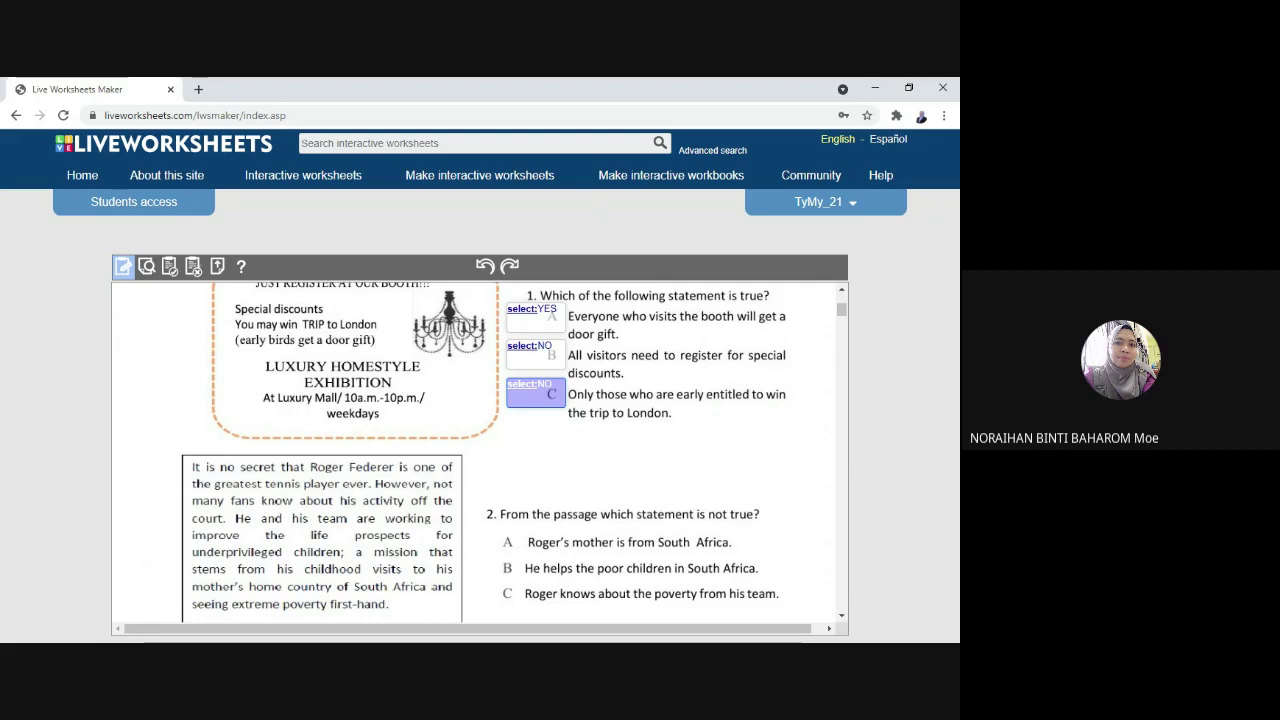
scroll(768, 418, "down", 2)
scroll(770, 420, "down", 1)
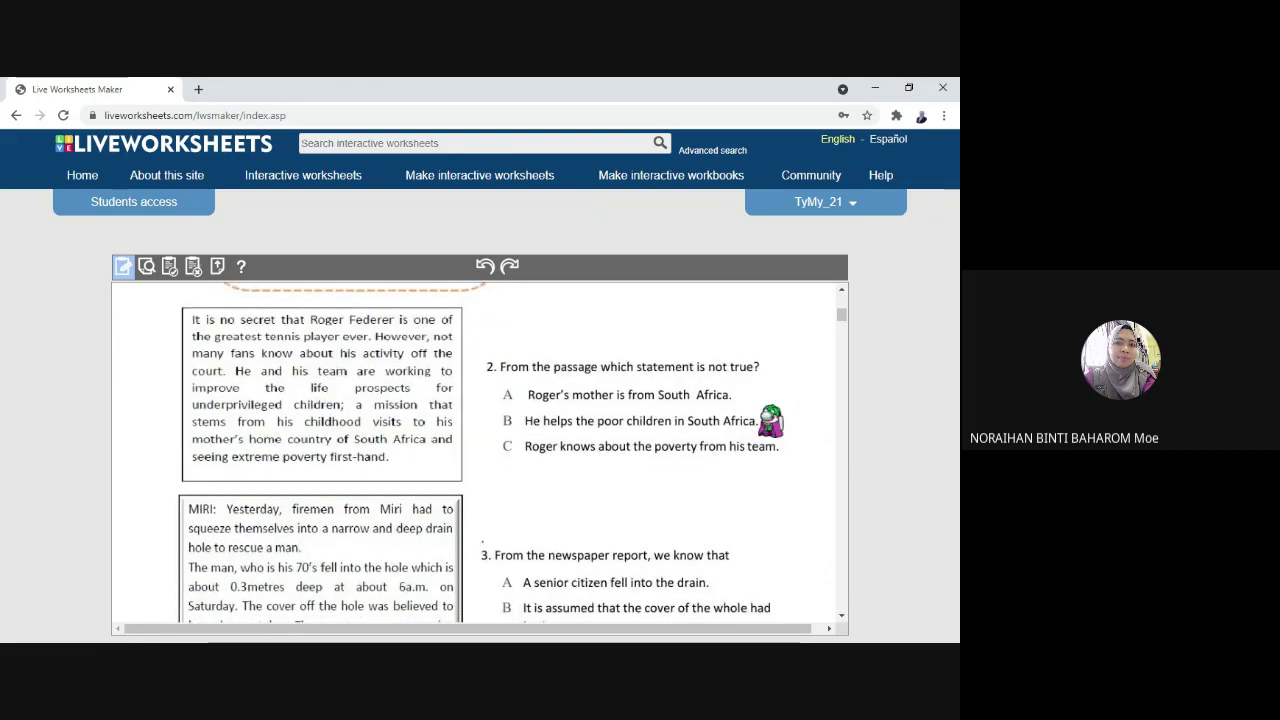
scroll(770, 420, "up", 3)
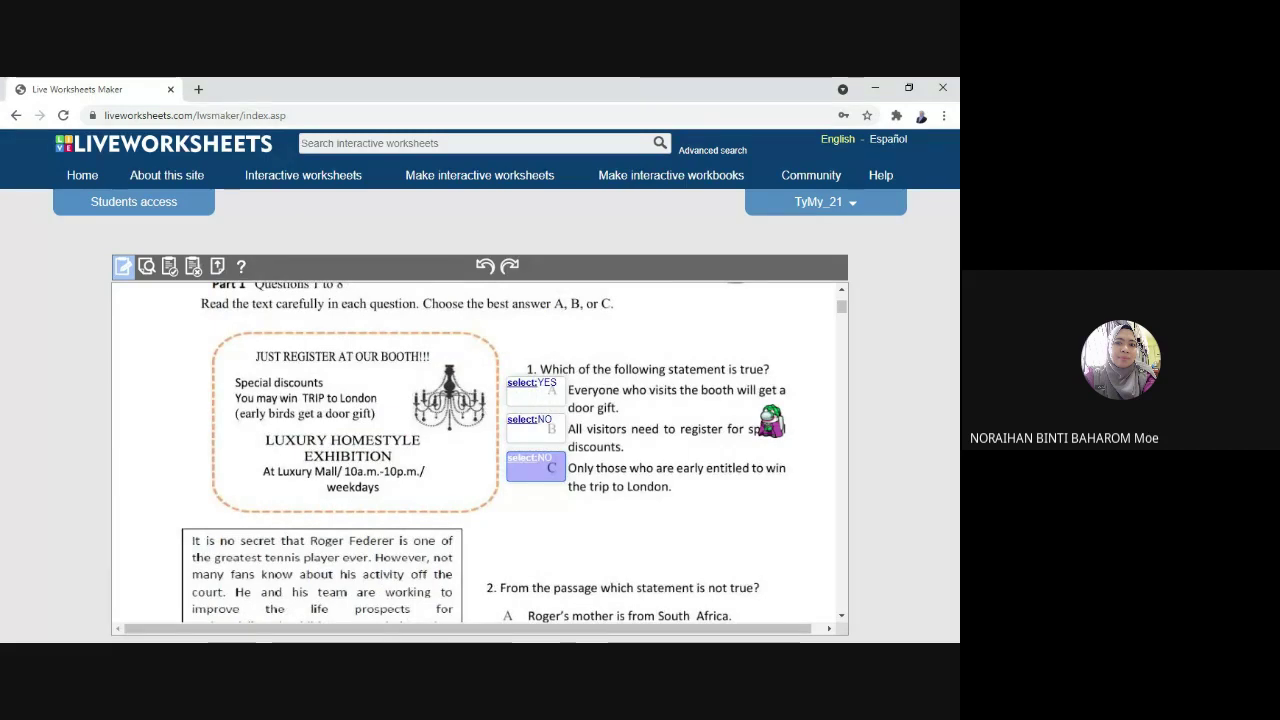
scroll(770, 420, "down", 1)
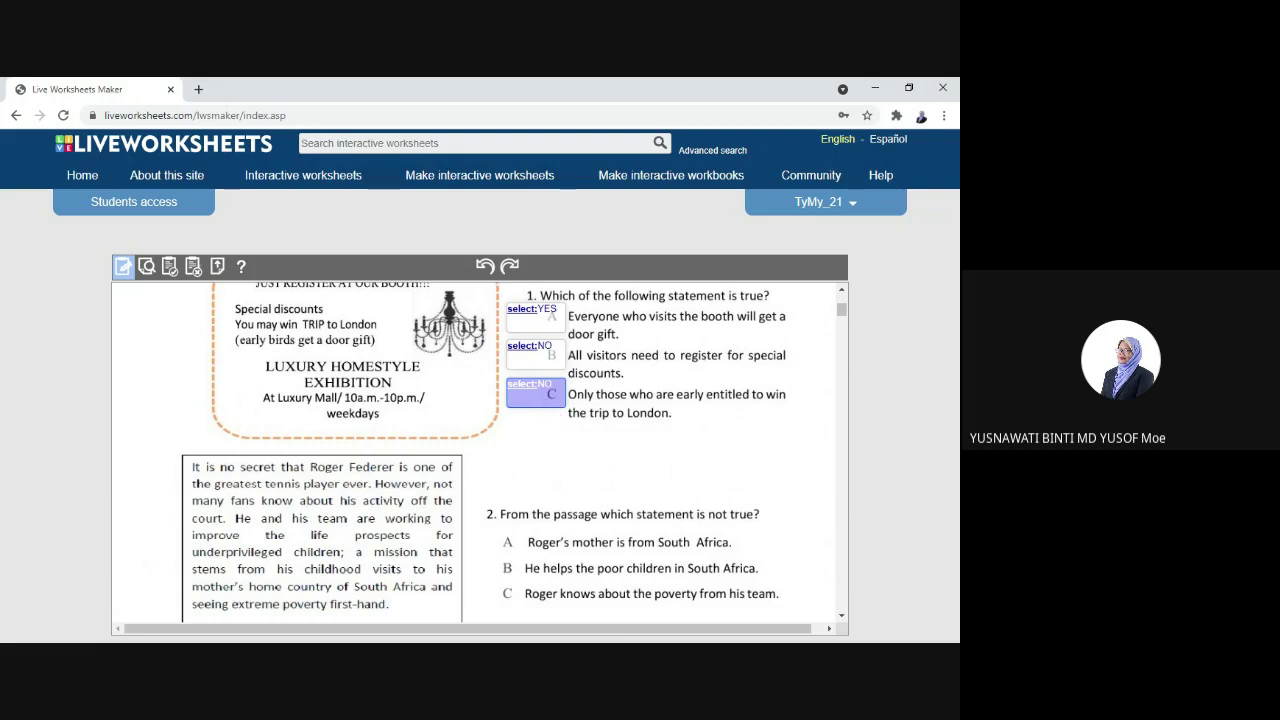
scroll(665, 444, "down", 1)
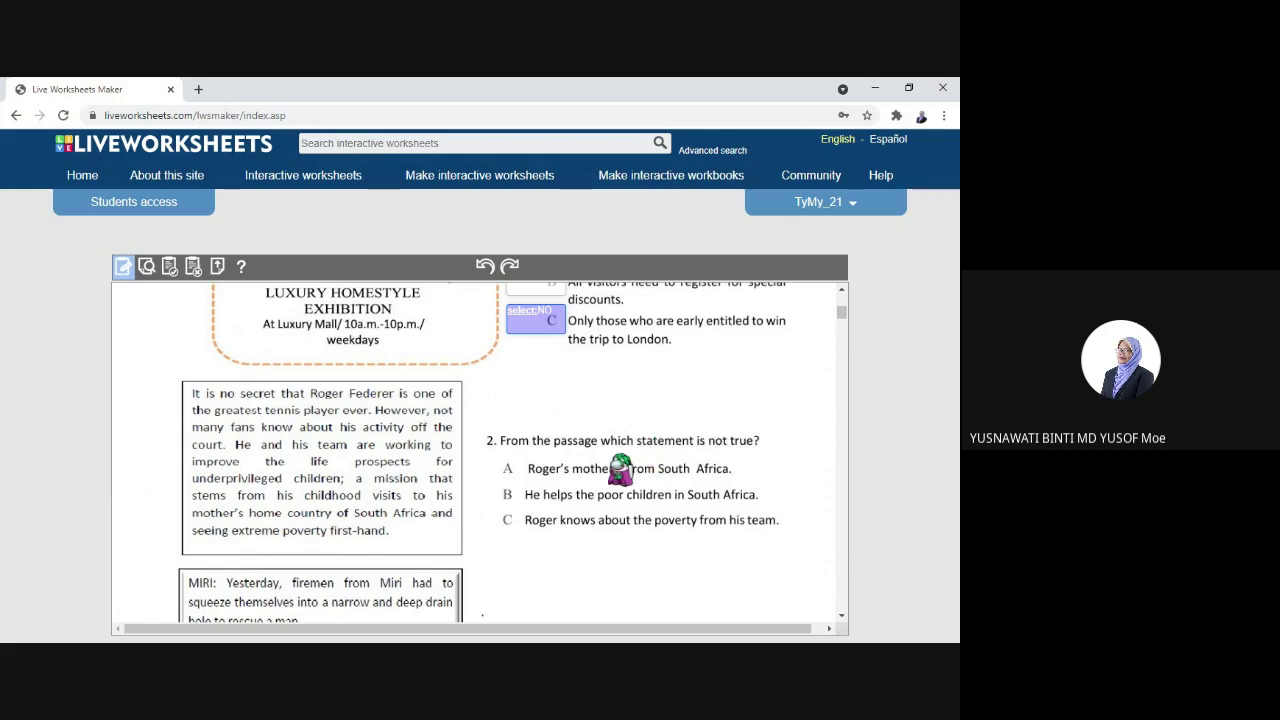
scroll(642, 462, "up", 1)
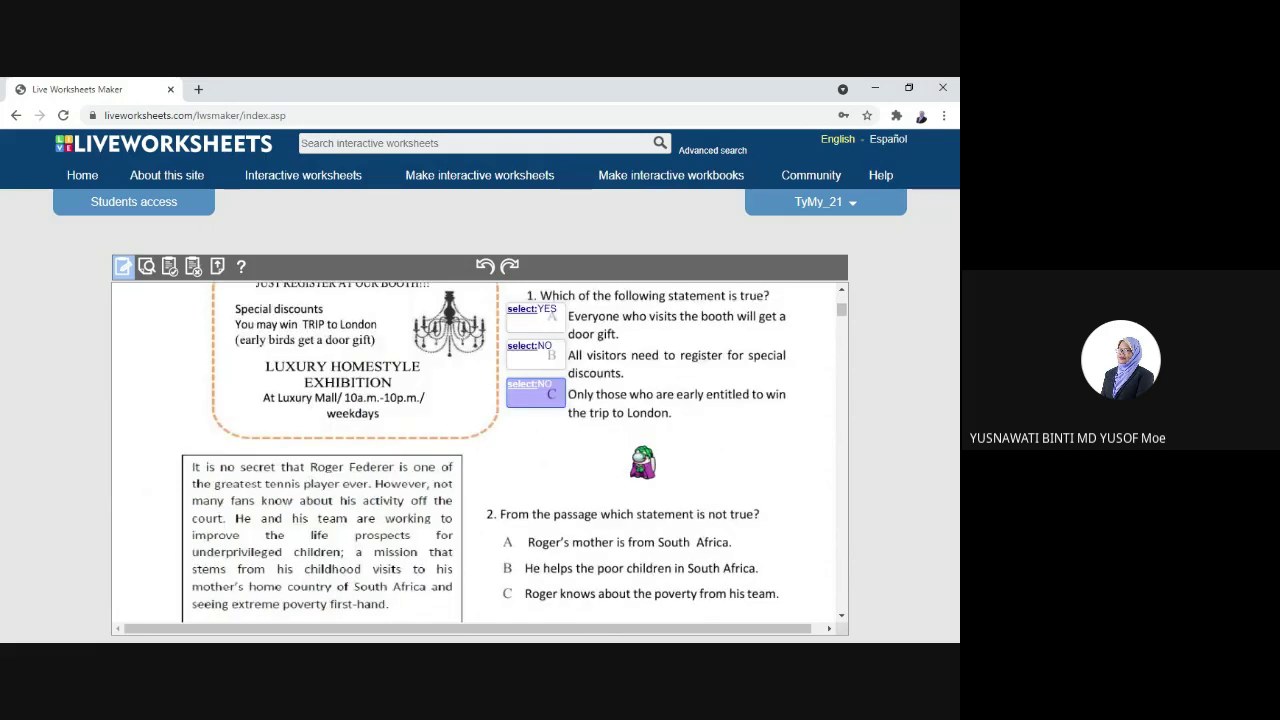
Draw an answer box over the letter A of question 2, narrow it to fit, and enter SELECT:NO.
scroll(642, 462, "down", 2)
scroll(642, 462, "up", 1)
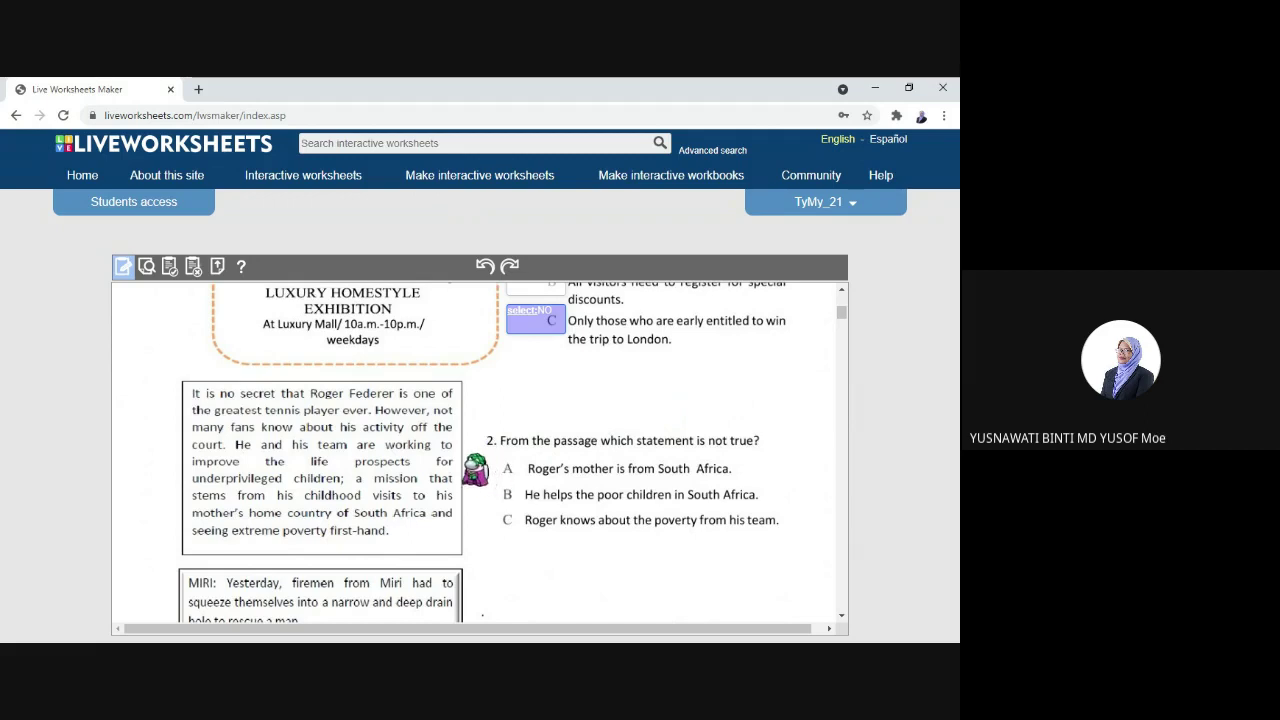
mouse_move(468, 450)
left_mouse_down()
mouse_move(515, 451)
mouse_move(513, 478)
left_mouse_up()
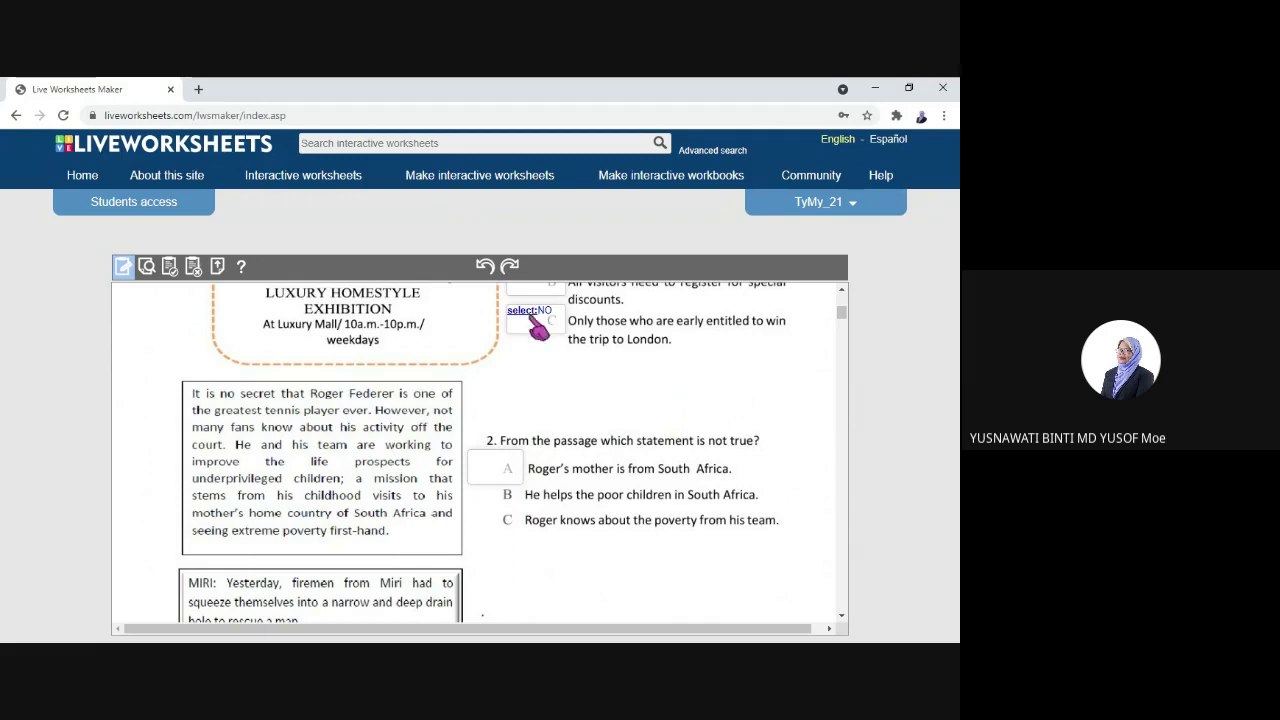
left_click(492, 470)
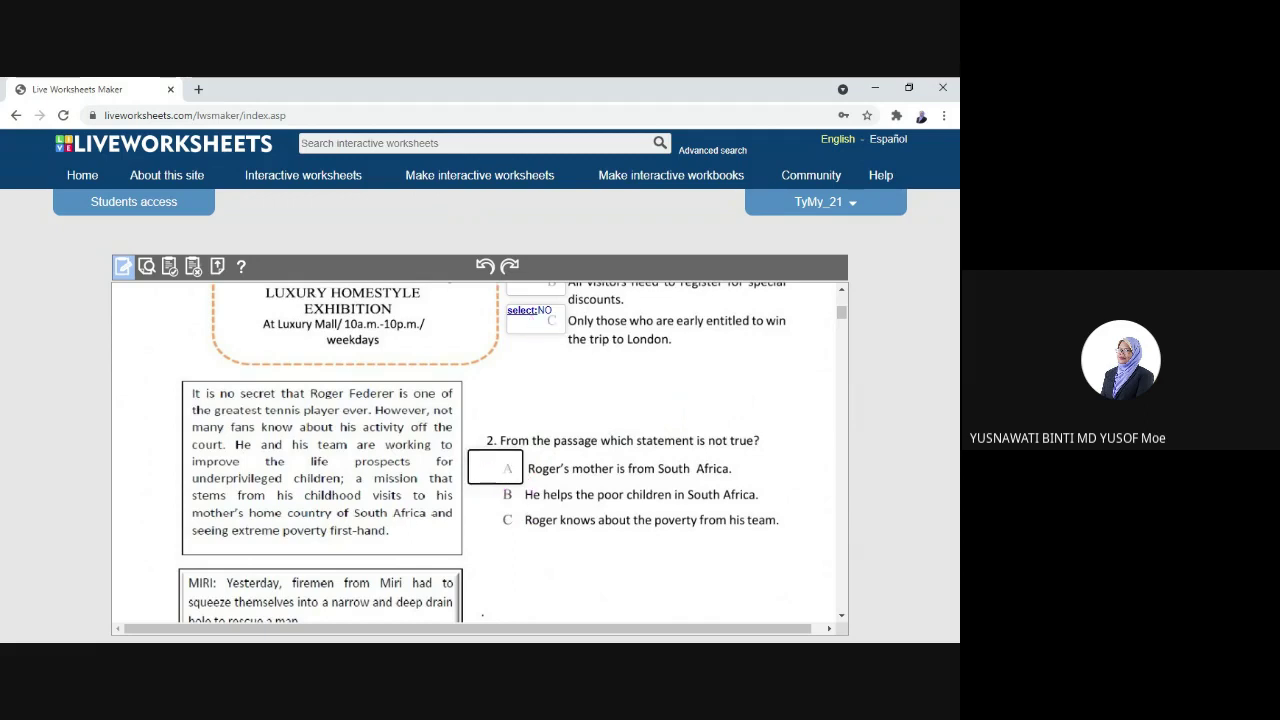
left_click(466, 468)
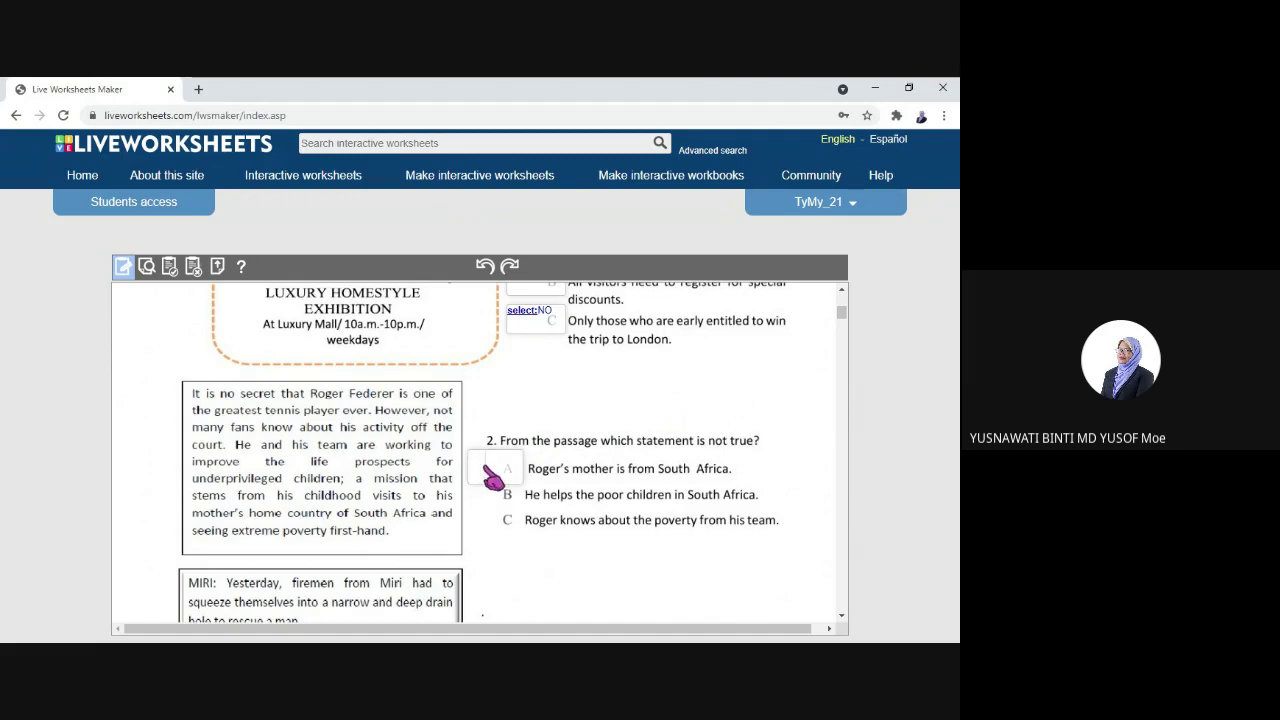
left_click_drag(485, 467, 492, 465)
left_click(511, 465)
type("SELECT")
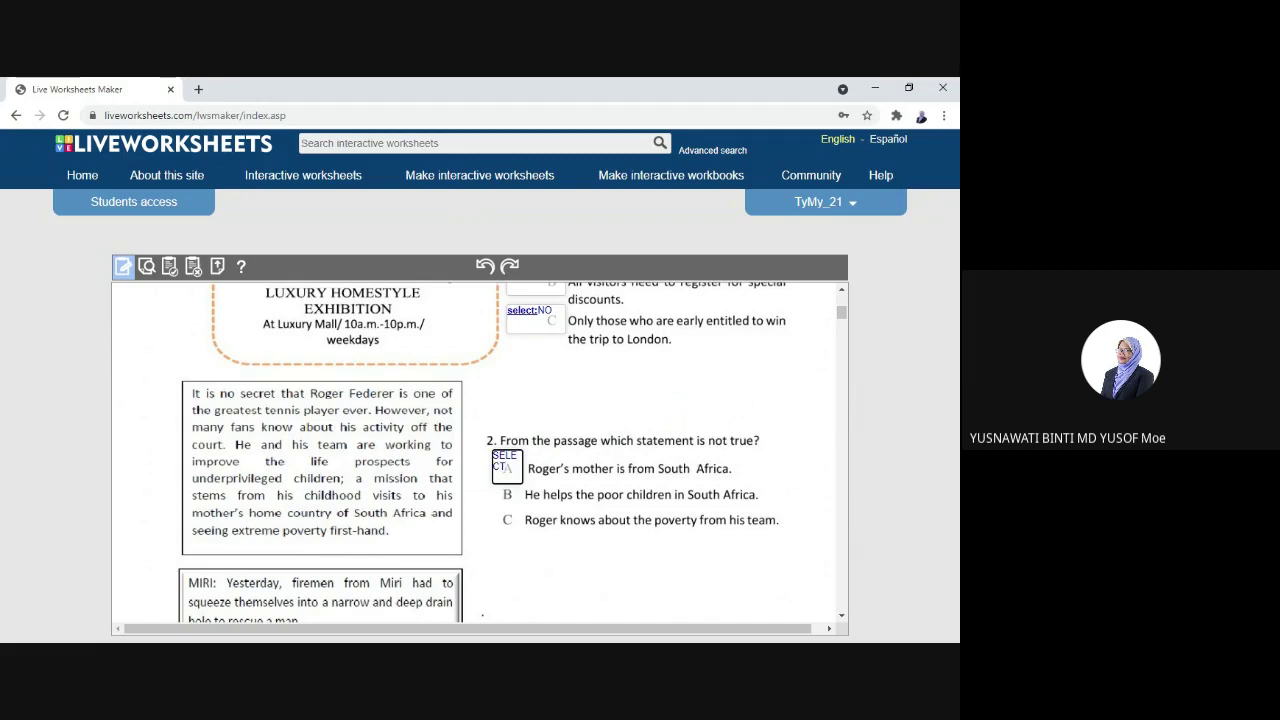
type(":NO")
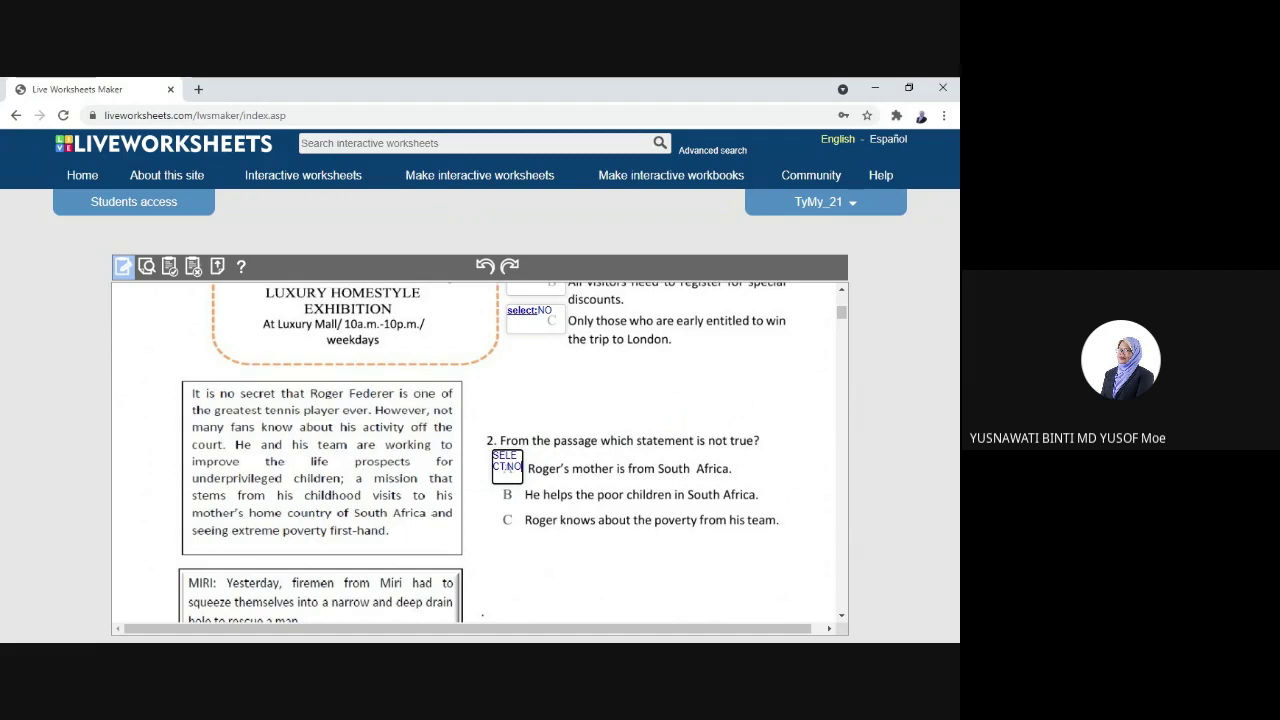
left_click(507, 466)
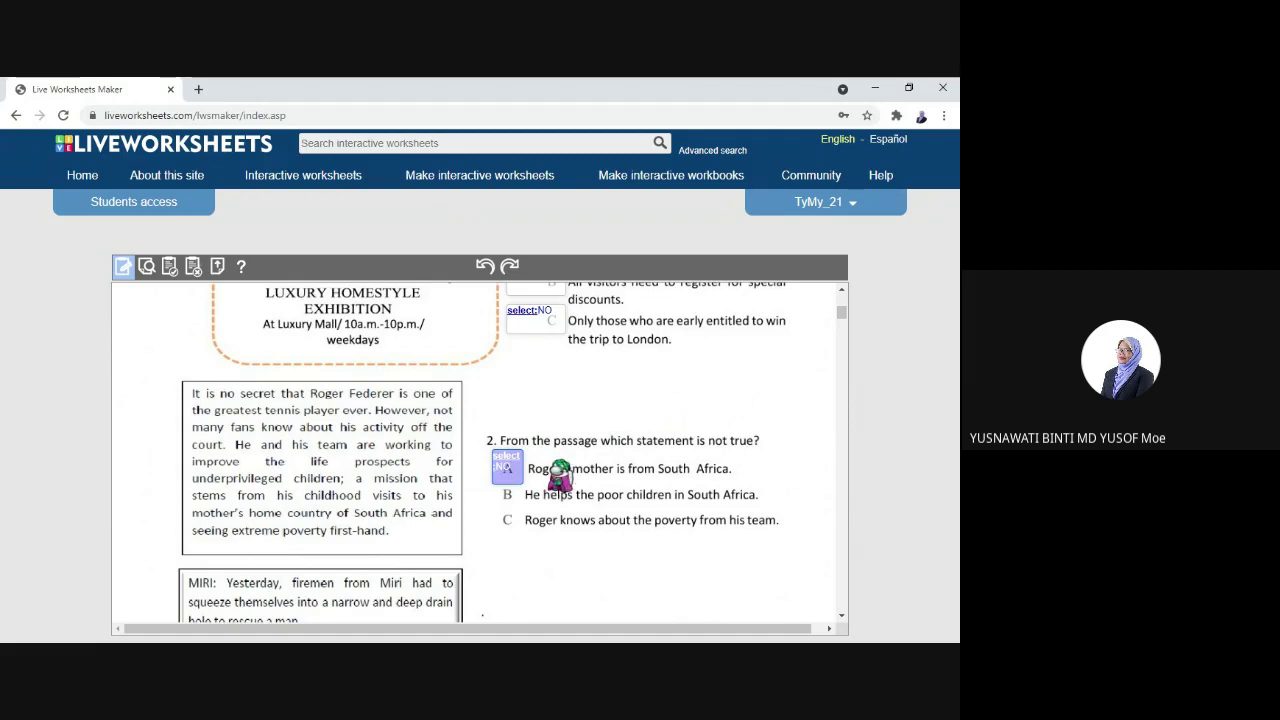
key("ctrl+v")
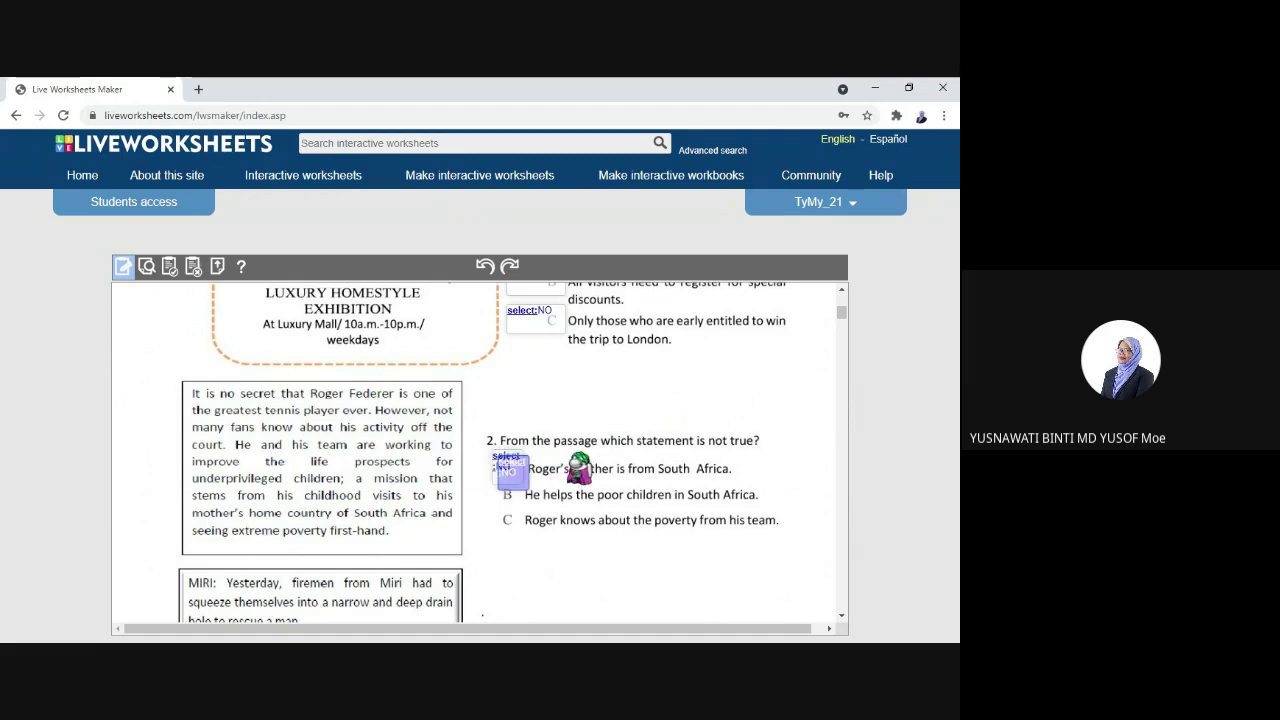
key("Down")
key("Down")
key("Down")
key("Down")
key("Down")
key("Down")
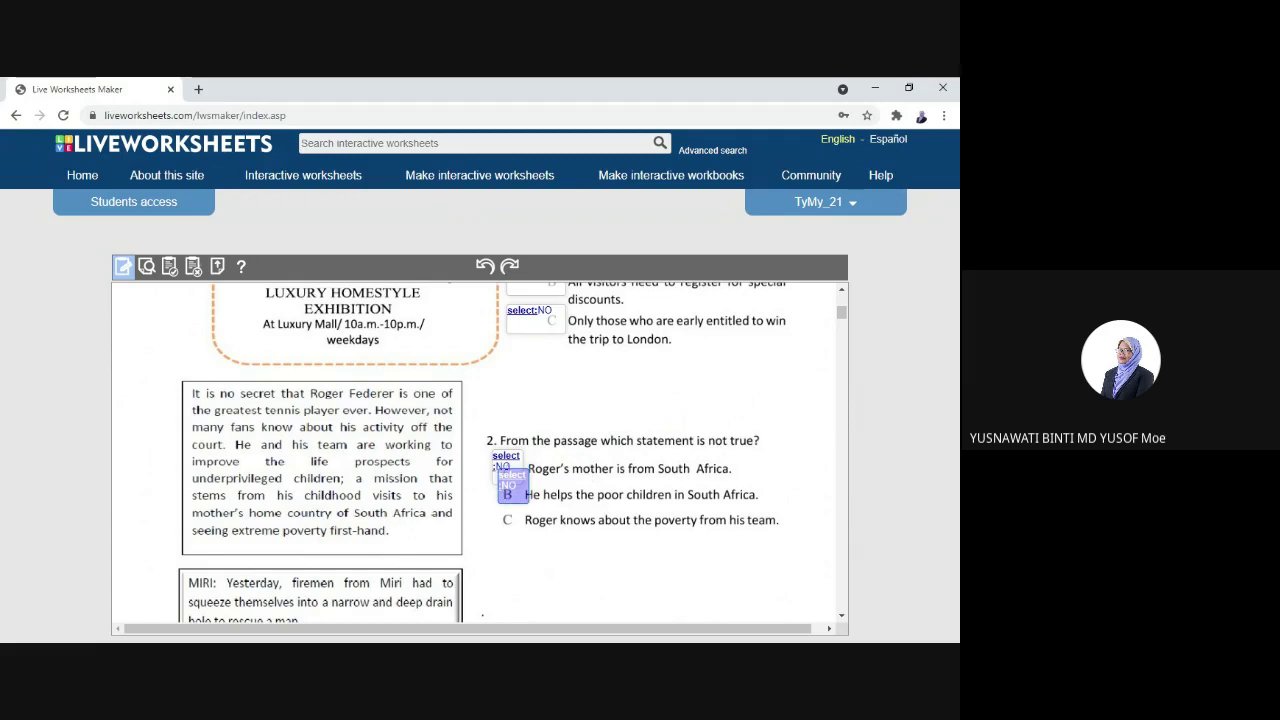
key("Down")
key("Down")
key("Down")
key("Down")
key("Down")
key("Down")
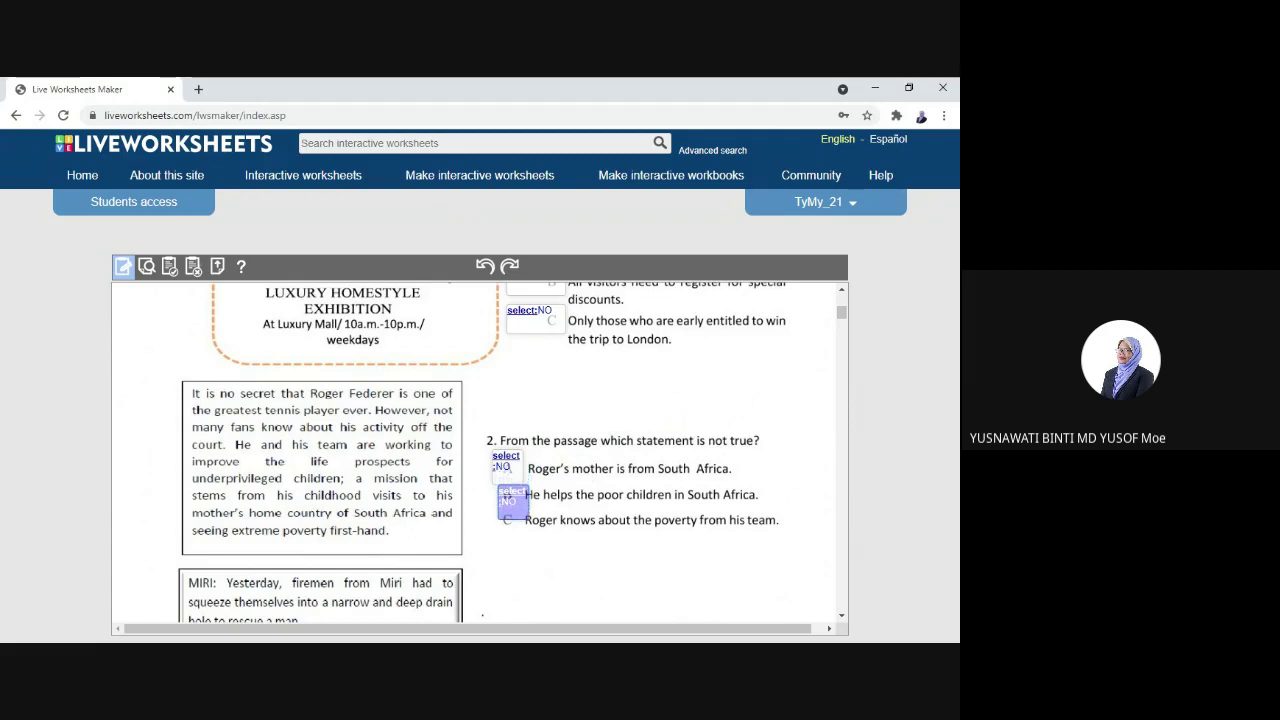
key("Down")
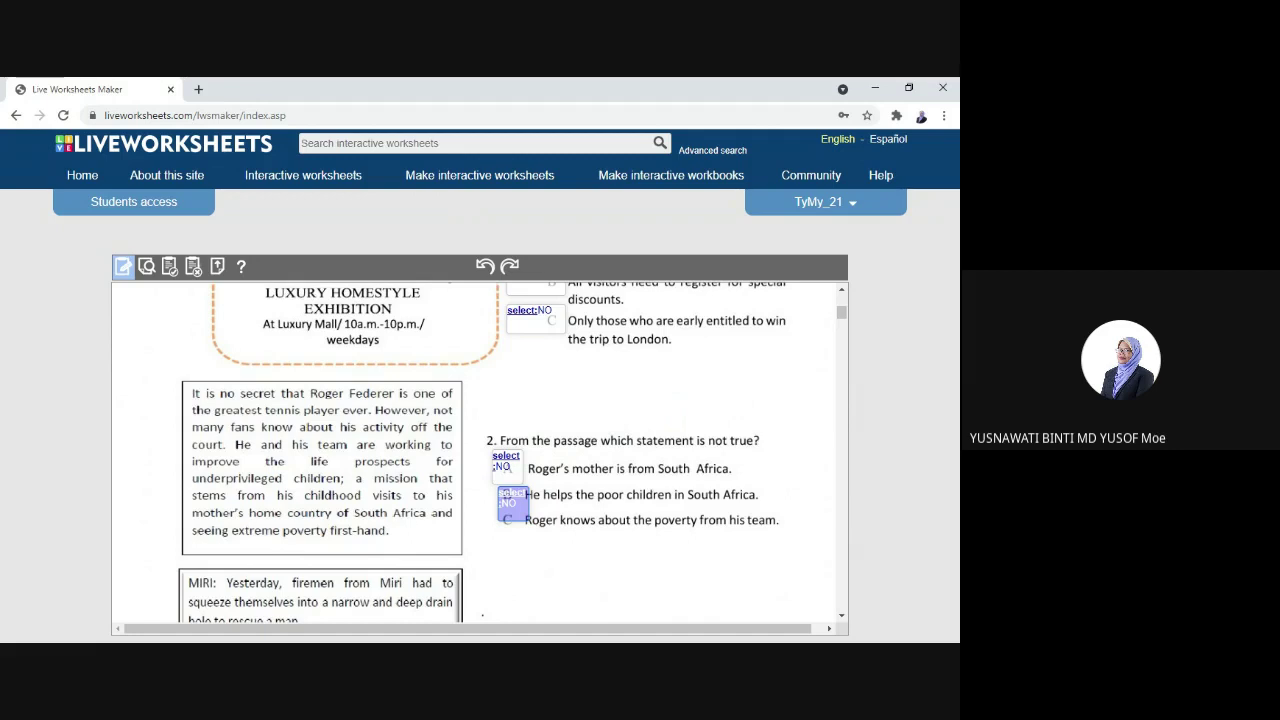
key("Delete")
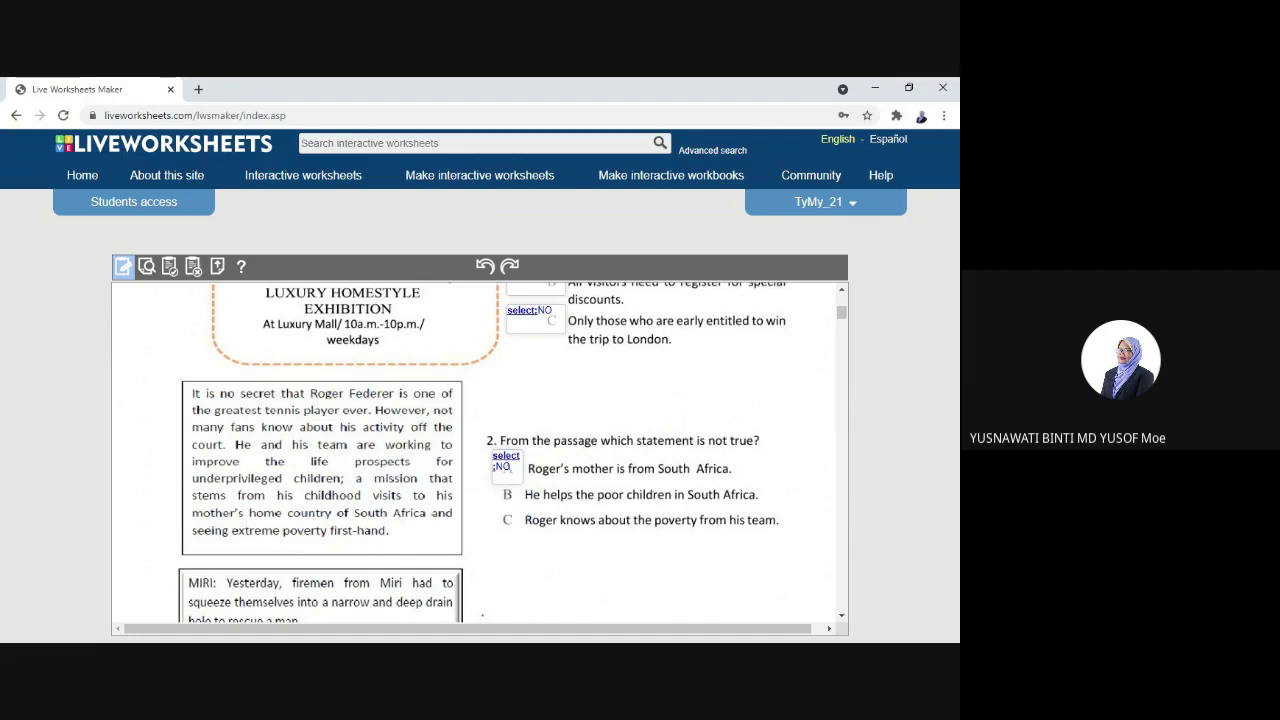
Place a copy of the shortened option A box over option B of question 2 and set its text to select:YES.
left_click(506, 470)
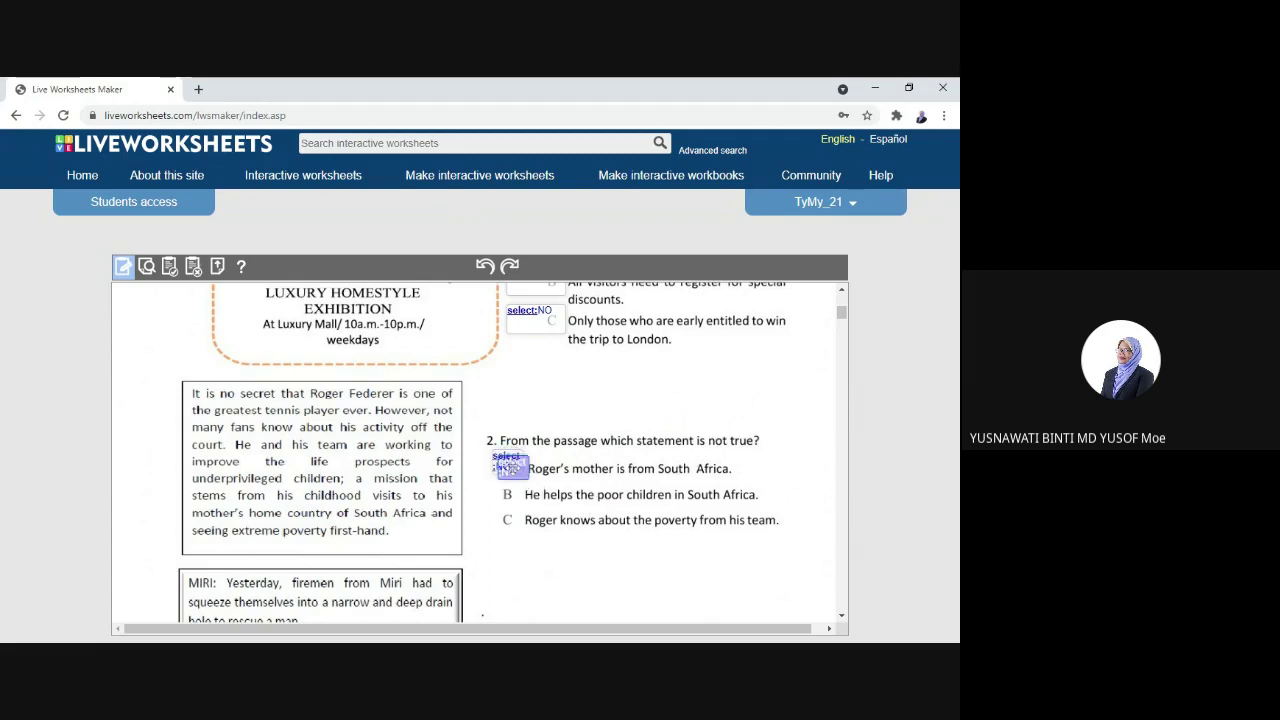
left_click_drag(502, 458, 507, 493)
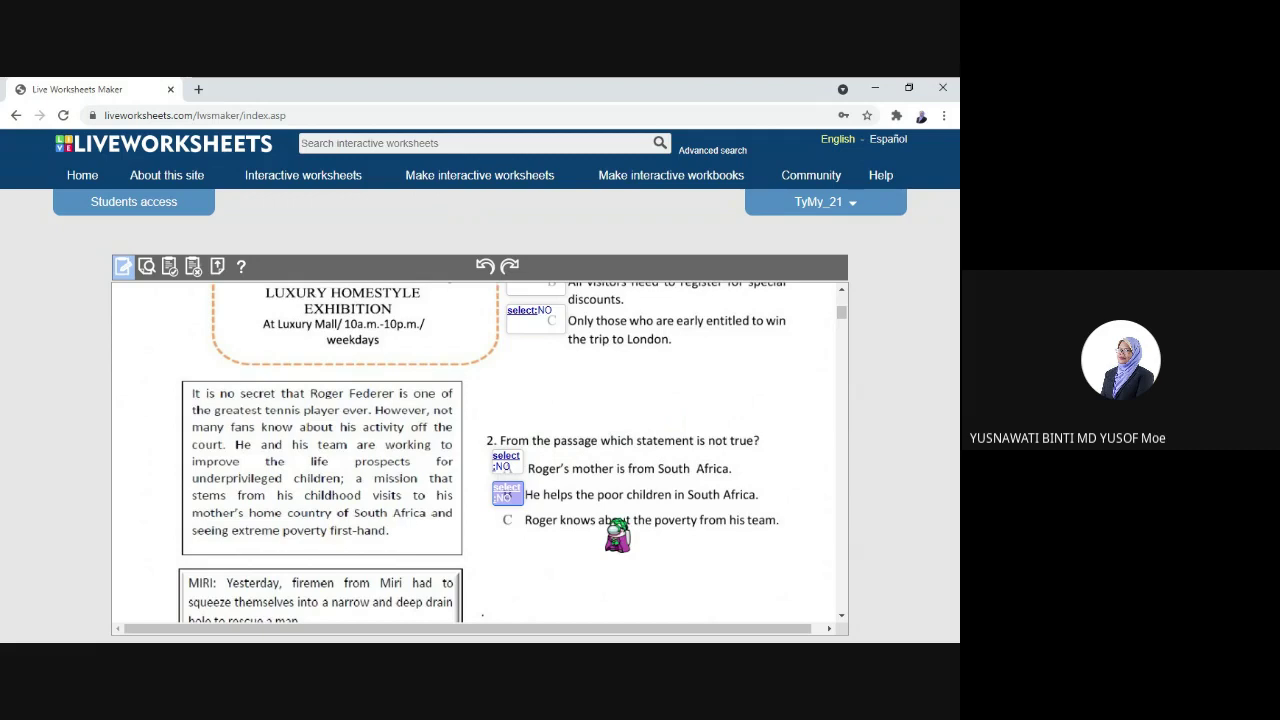
left_click_drag(507, 495, 504, 496)
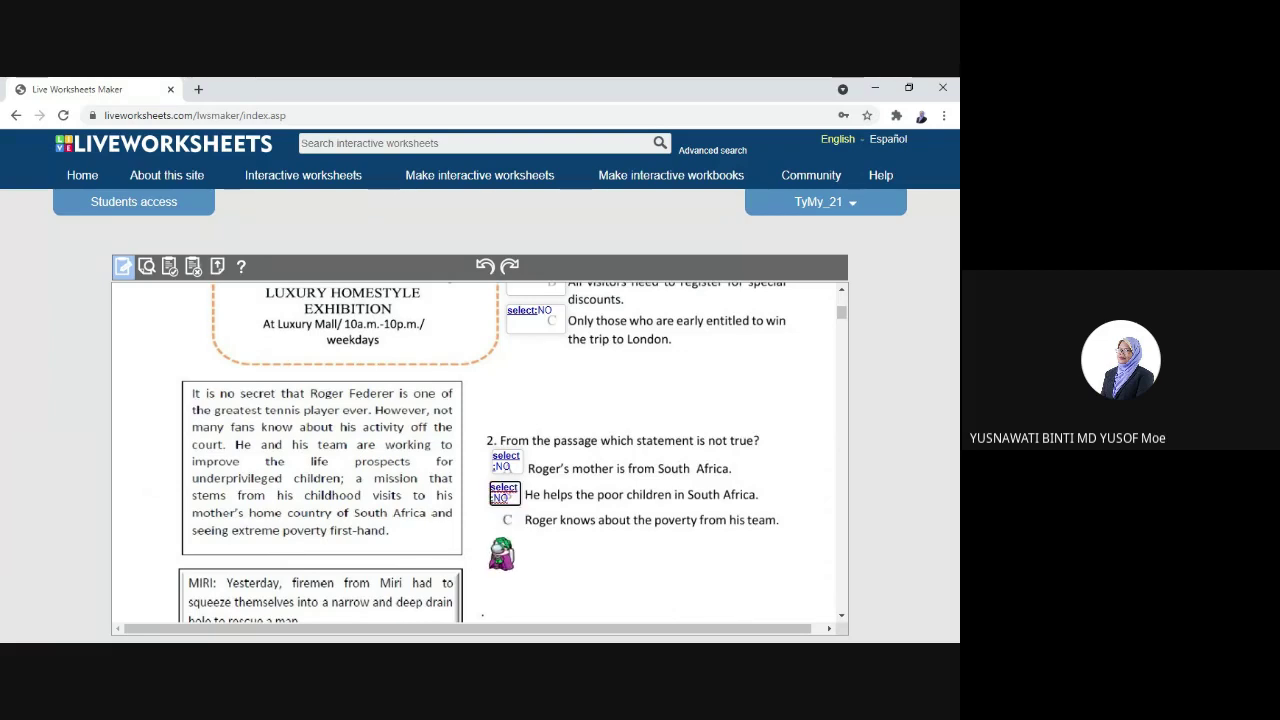
key("BackSpace")
key("BackSpace")
type("YES")
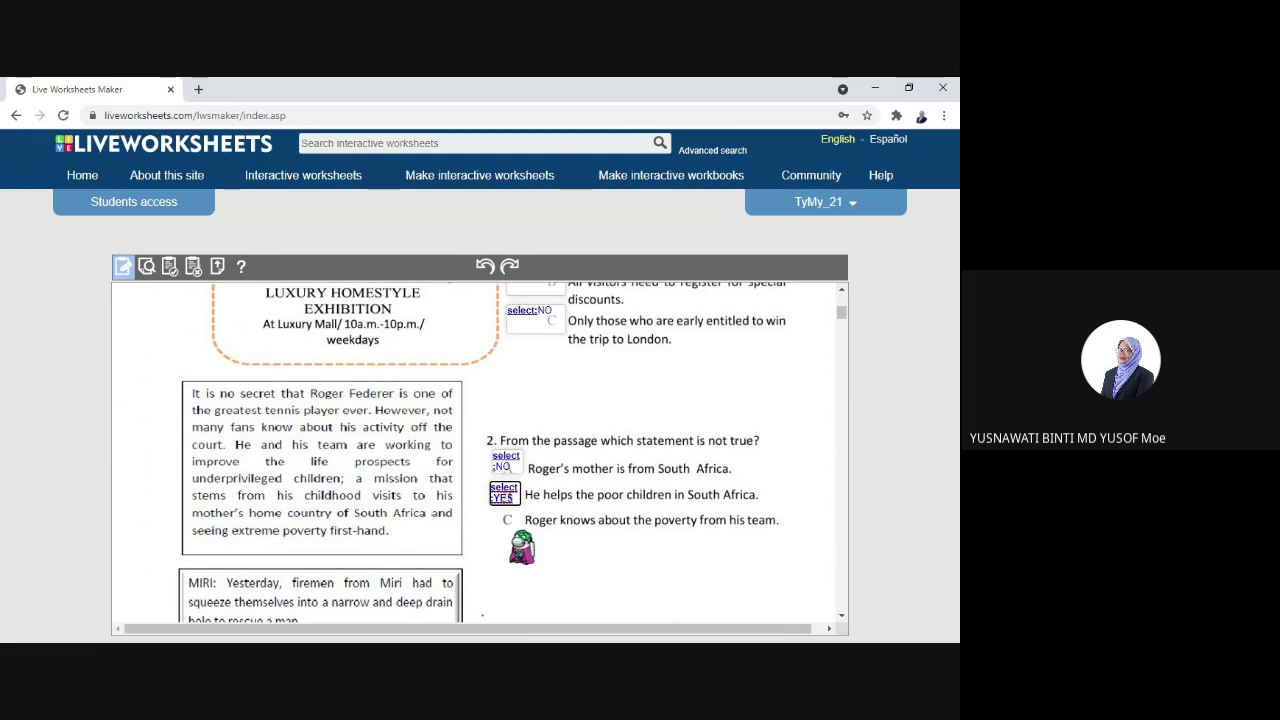
Place a copy of option A's select:NO box over the letter C of question 2.
left_click(506, 460)
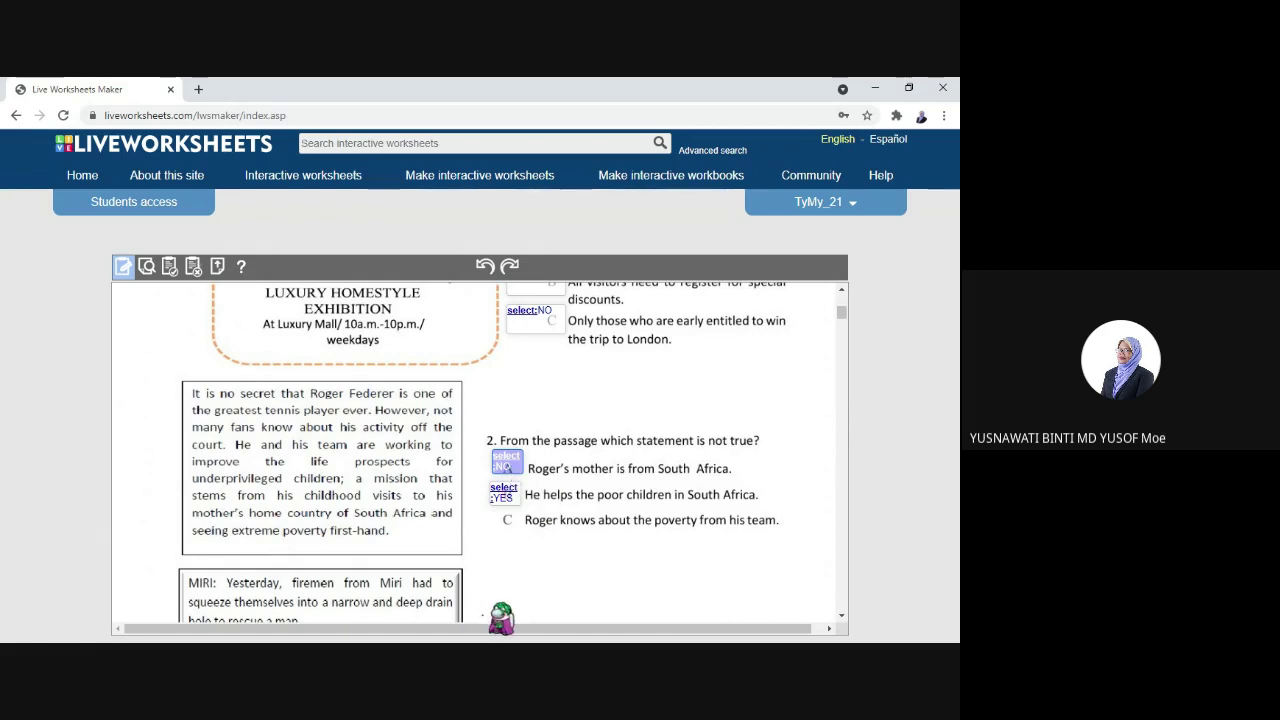
key("ctrl+v")
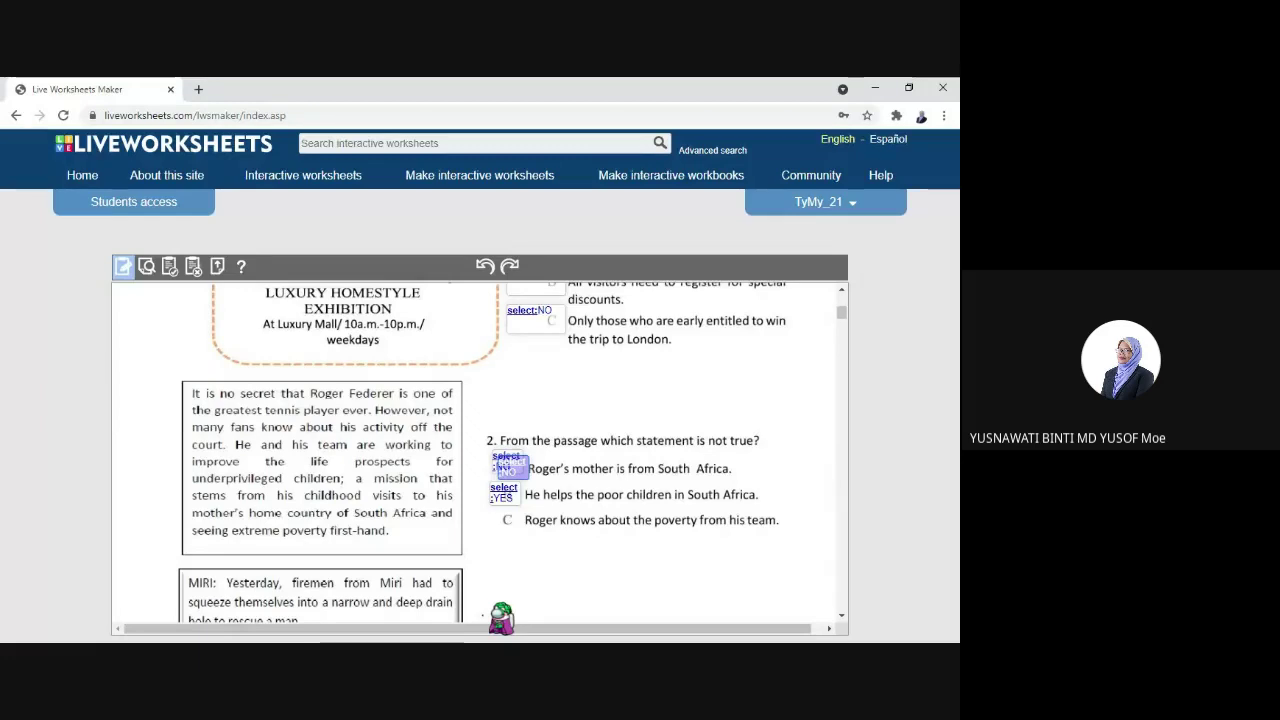
left_click_drag(511, 464, 504, 522)
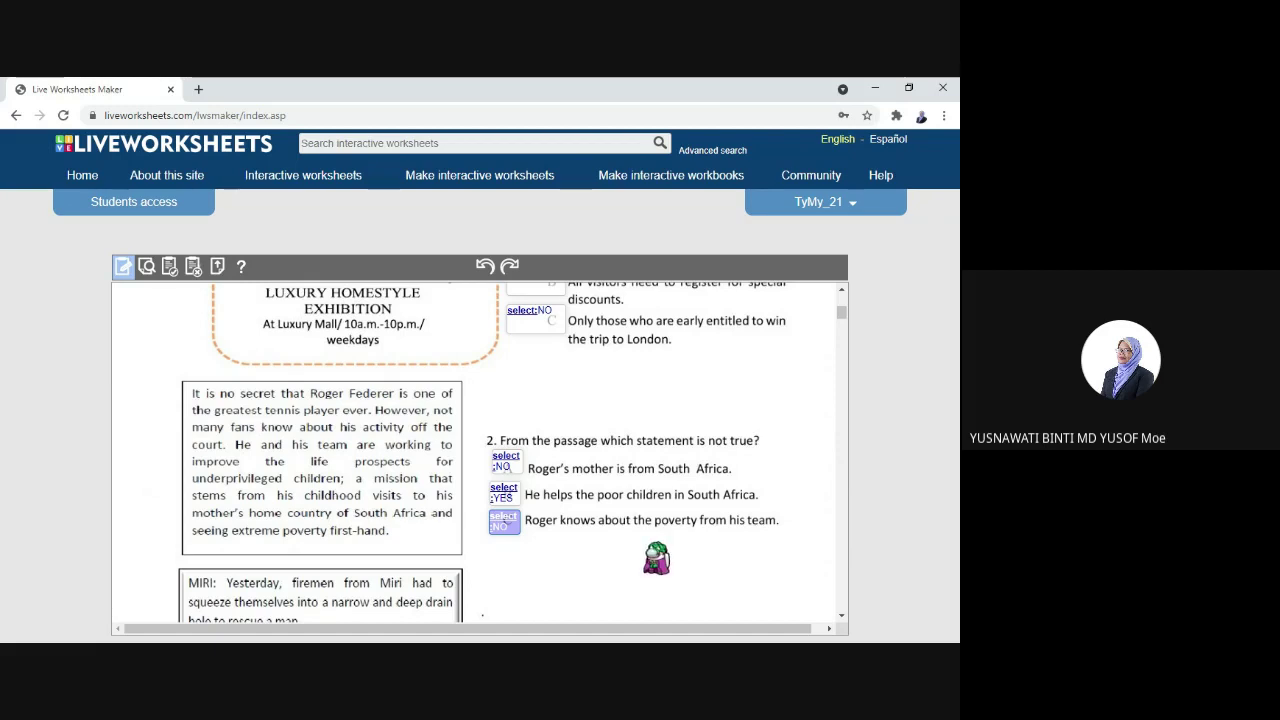
Place another copy of the select:NO box just left of the letter A in question 3.
scroll(655, 558, "down", 1)
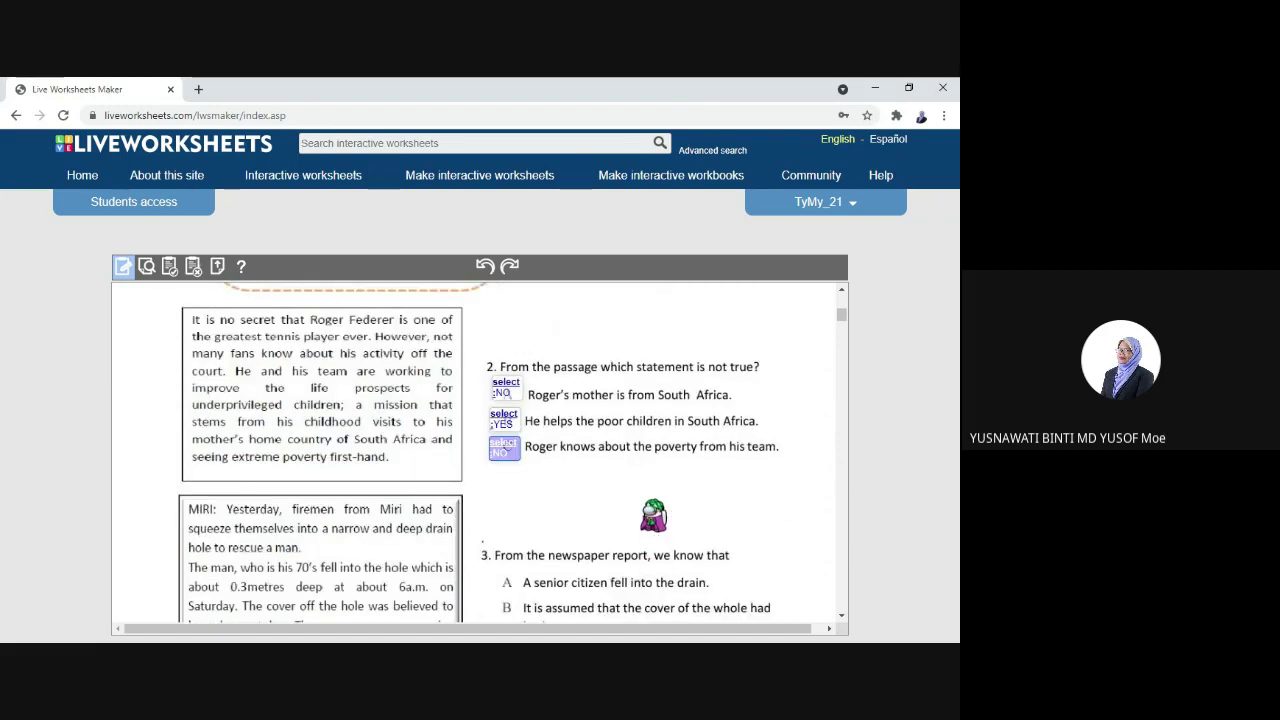
scroll(652, 515, "down", 2)
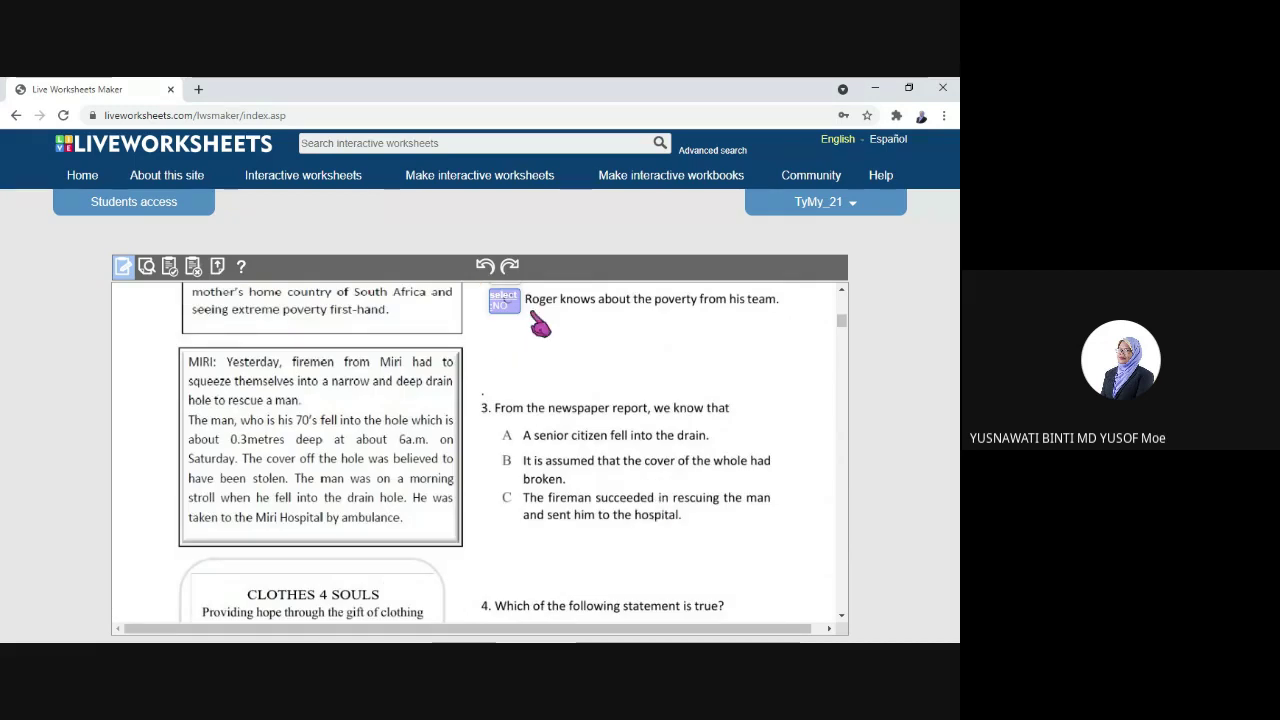
scroll(745, 478, "up", 2)
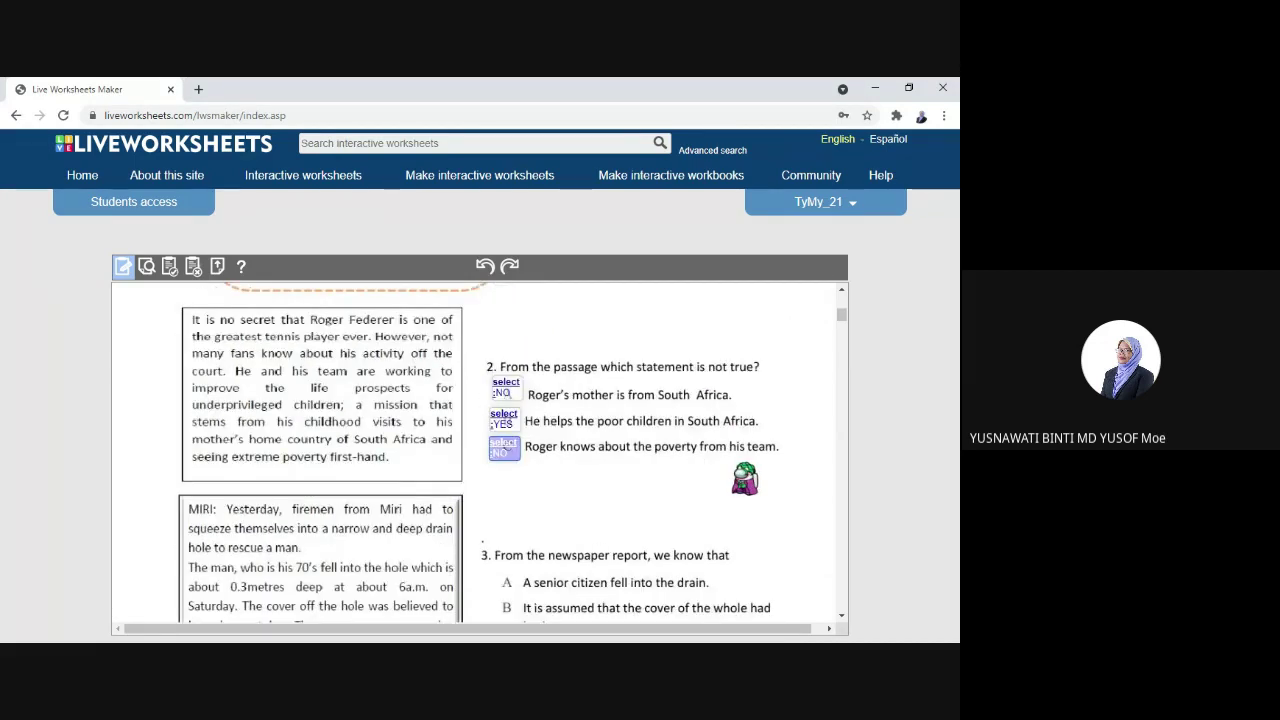
key("ctrl+v")
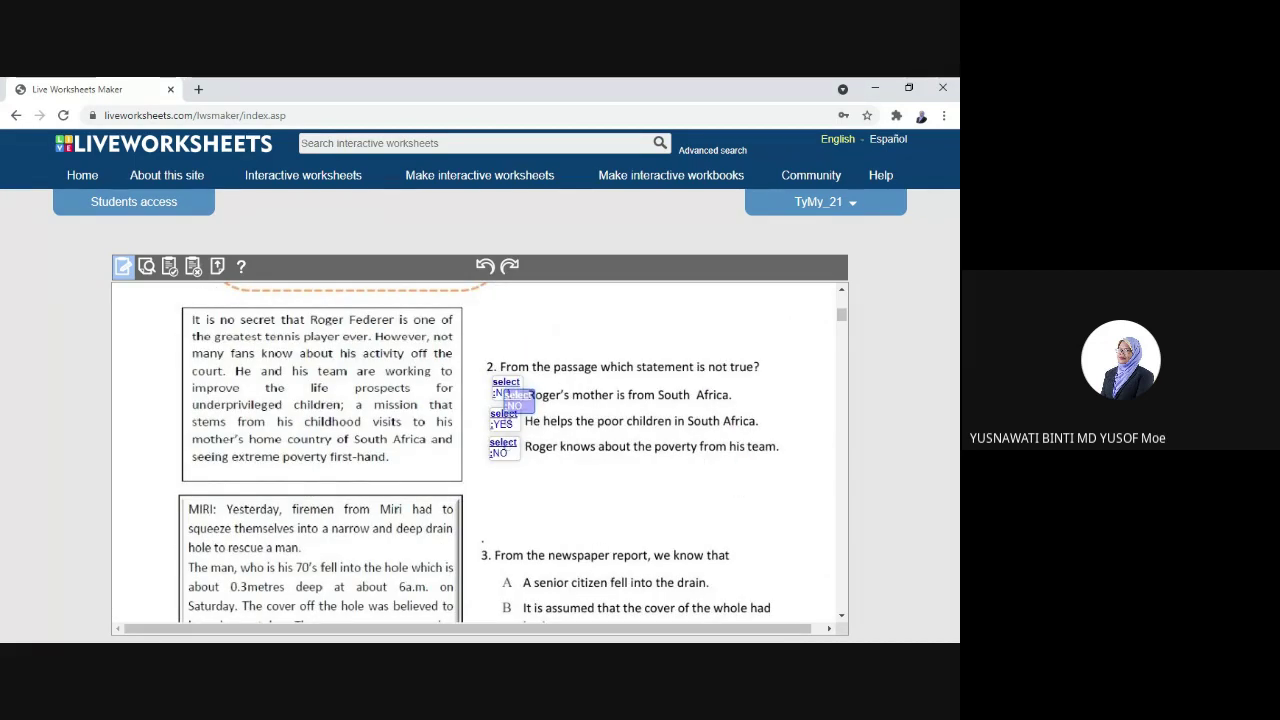
left_click_drag(518, 402, 500, 584)
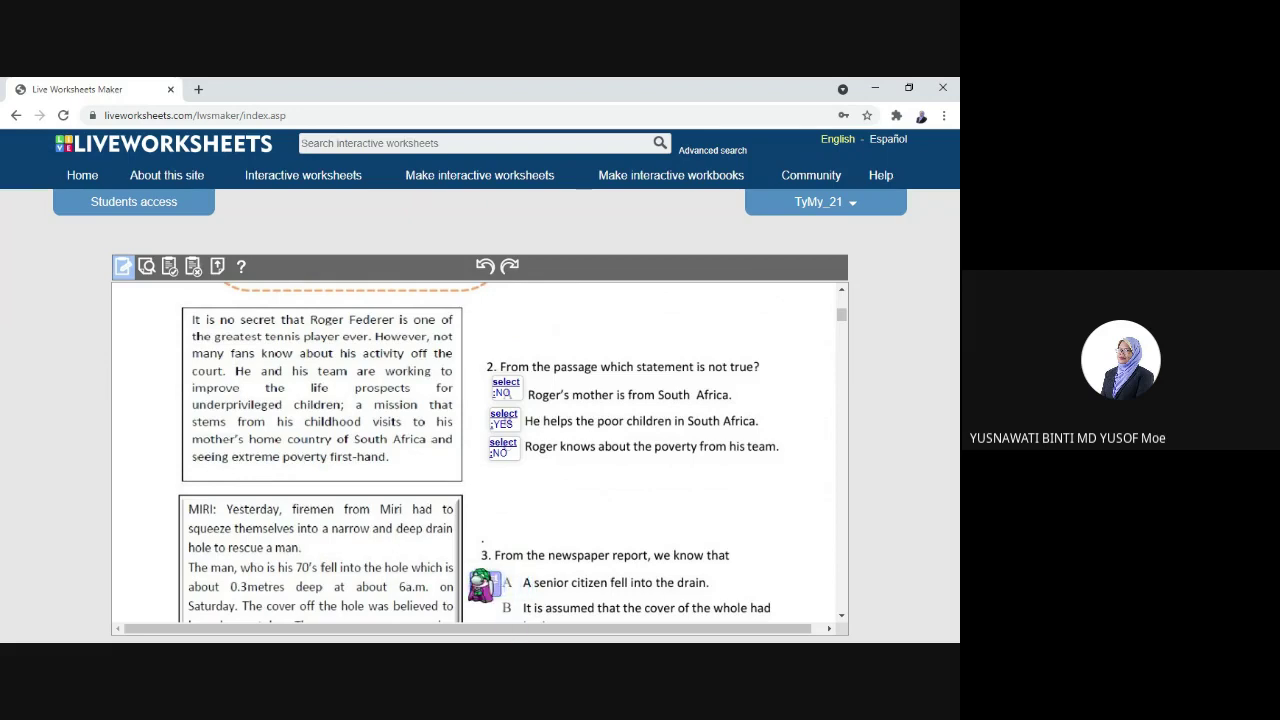
Replace the select command with TICK in question 3's option A box so it reads TICK:NO.
left_click(496, 583)
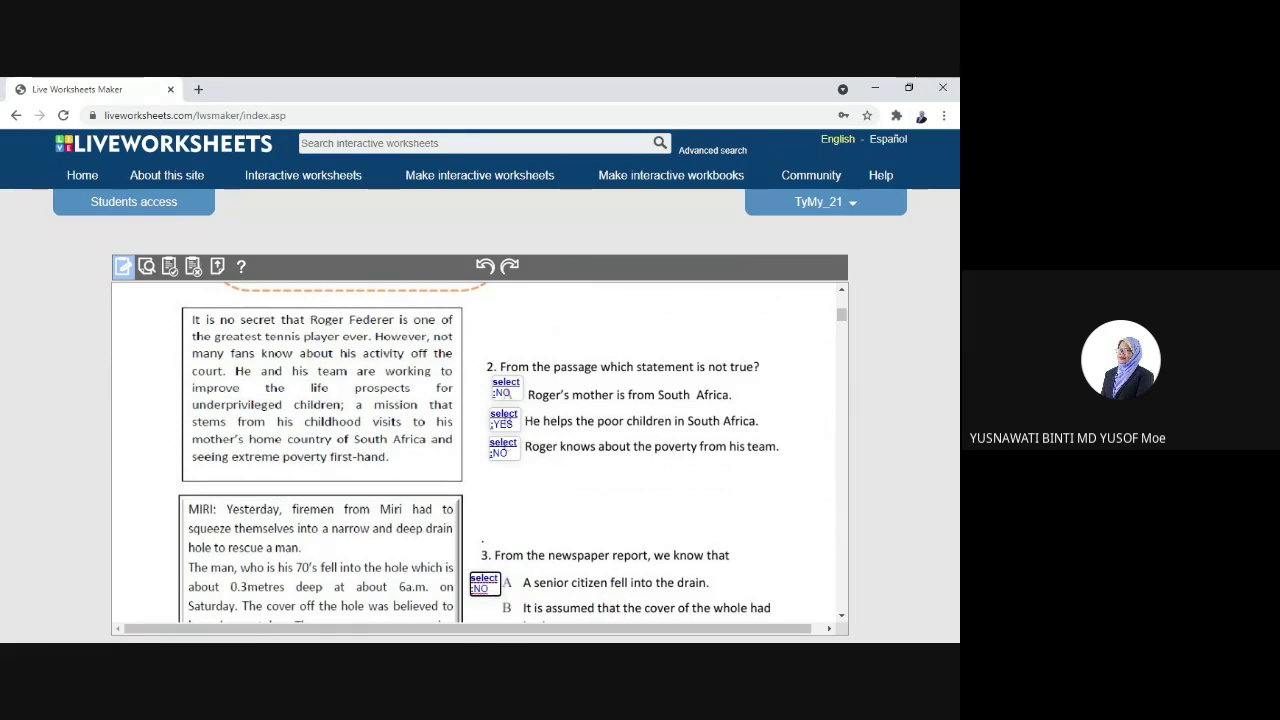
key("BackSpace")
key("BackSpace")
key("BackSpace")
key("BackSpace")
key("BackSpace")
key("BackSpace")
type("TICK")
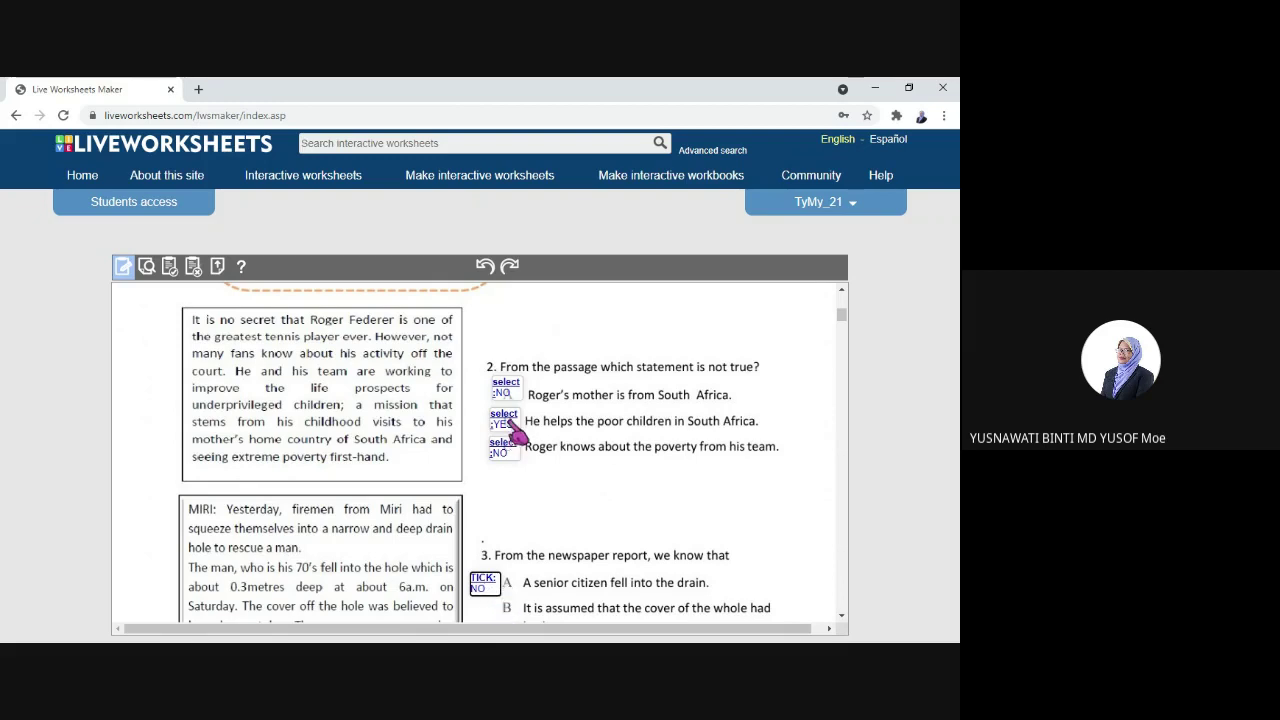
left_click(479, 586)
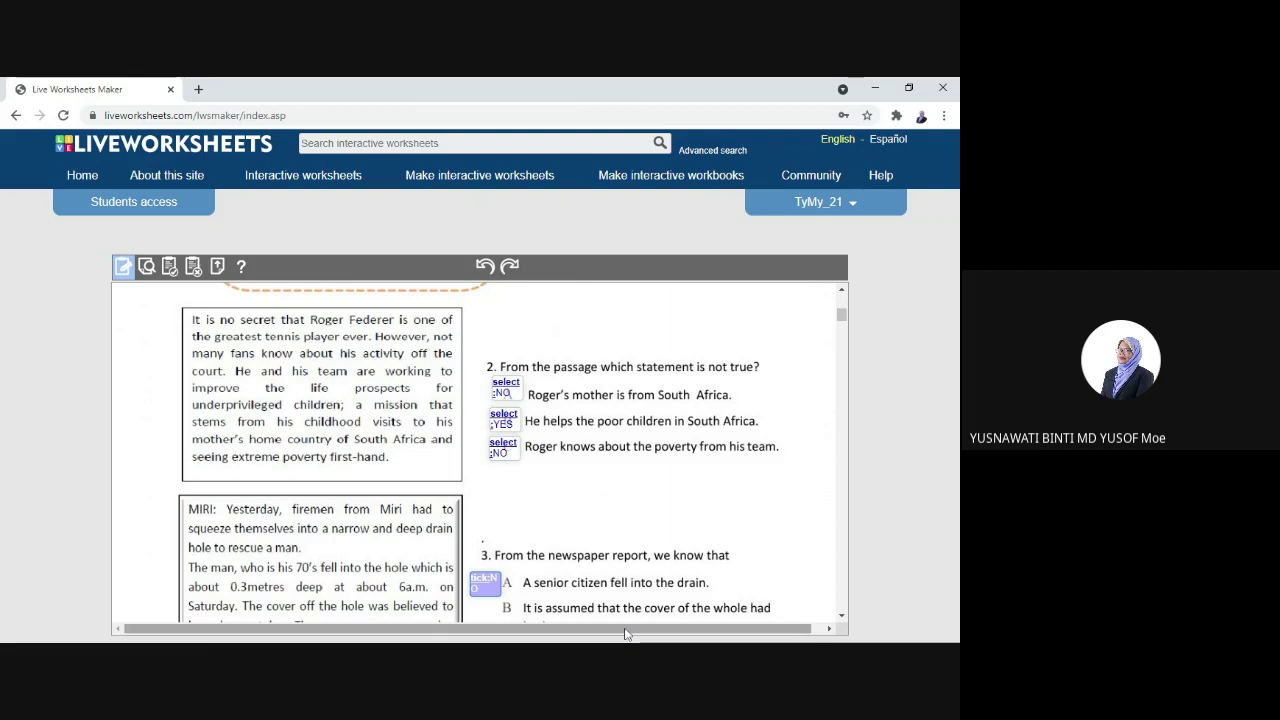
key("Right")
key("Right")
key("Right")
key("Right")
key("Right")
key("Right")
key("Right")
key("Right")
key("Right")
key("Right")
key("Right")
key("Right")
key("Right")
key("Right")
key("Right")
key("Right")
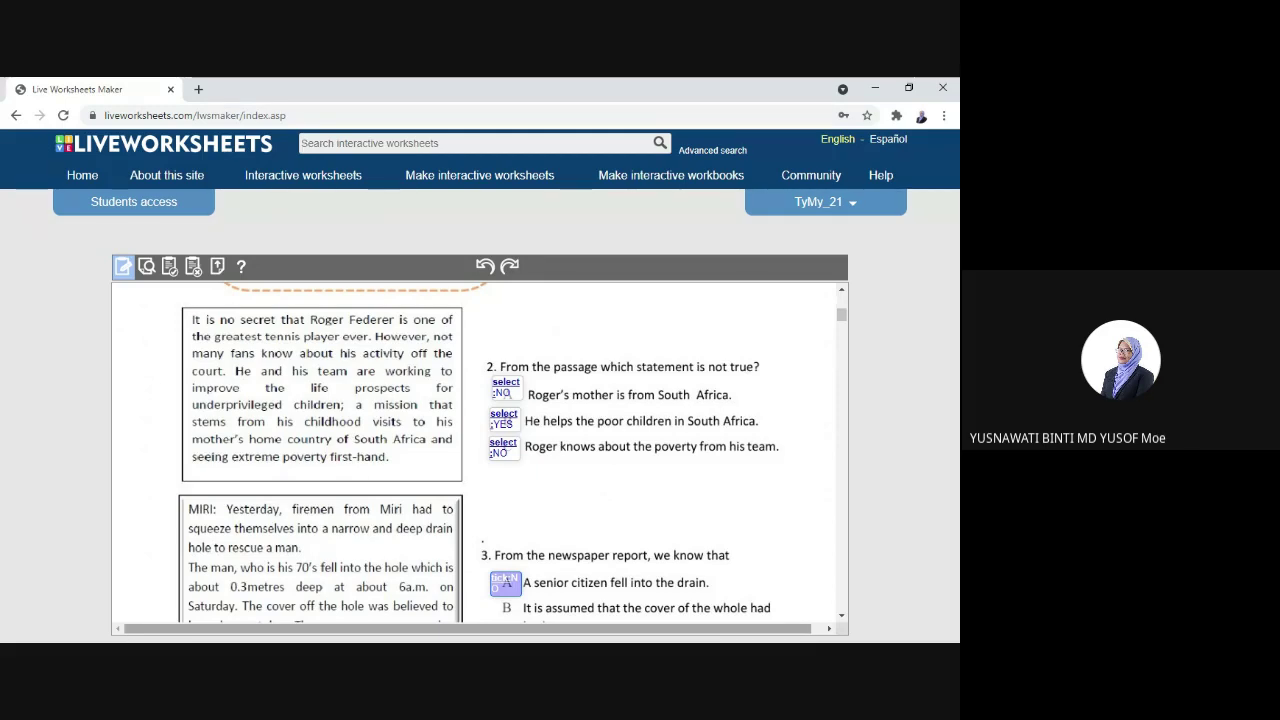
key("Left")
key("Left")
key("Left")
key("Left")
key("Left")
key("Left")
key("Left")
key("Left")
key("Left")
key("Left")
key("Left")
key("Left")
key("Left")
key("Left")
key("Left")
key("Left")
key("Left")
key("Left")
key("Left")
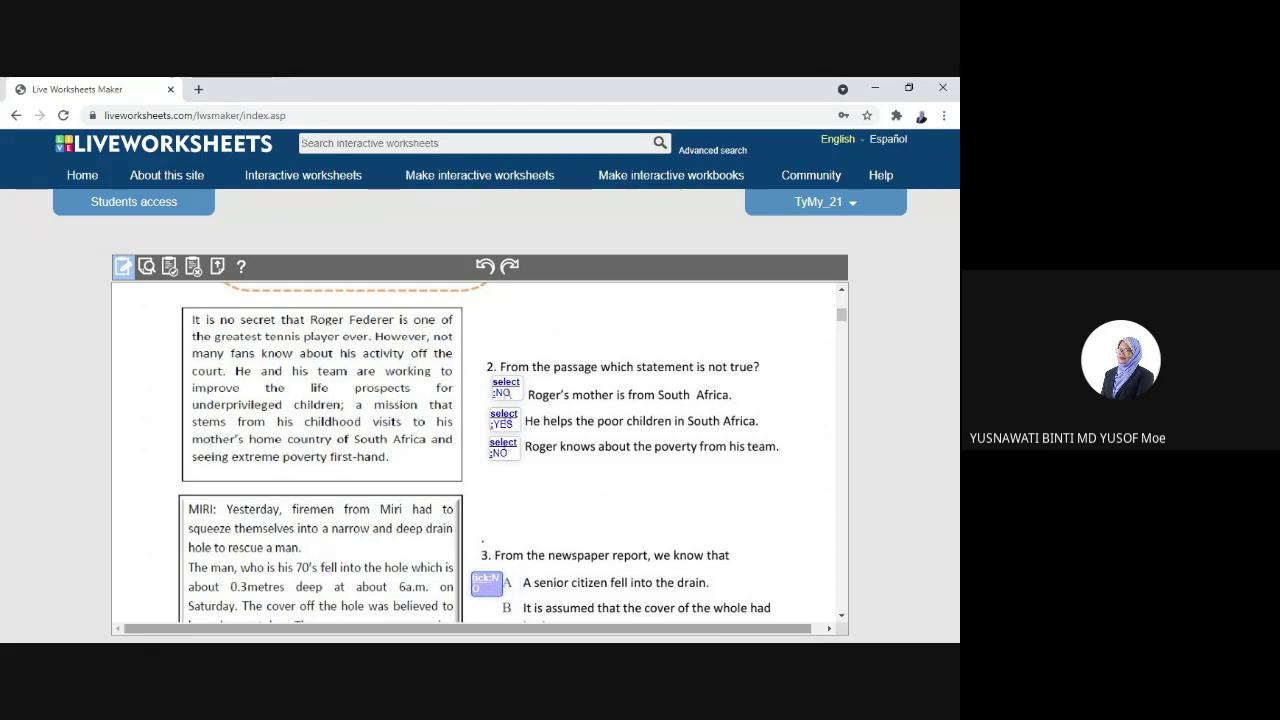
Nudge the tick:NO box slightly further left of the letter A in question 3.
key("Left")
key("Left")
key("Left")
key("Left")
key("Left")
Place a copy of the tick:NO box just left of the letter B in question 3, aligned under option A's box.
key("ctrl+v")
key("Down")
key("Down")
key("Down")
key("Down")
key("Down")
key("Down")
key("Down")
key("Down")
key("Down")
key("Down")
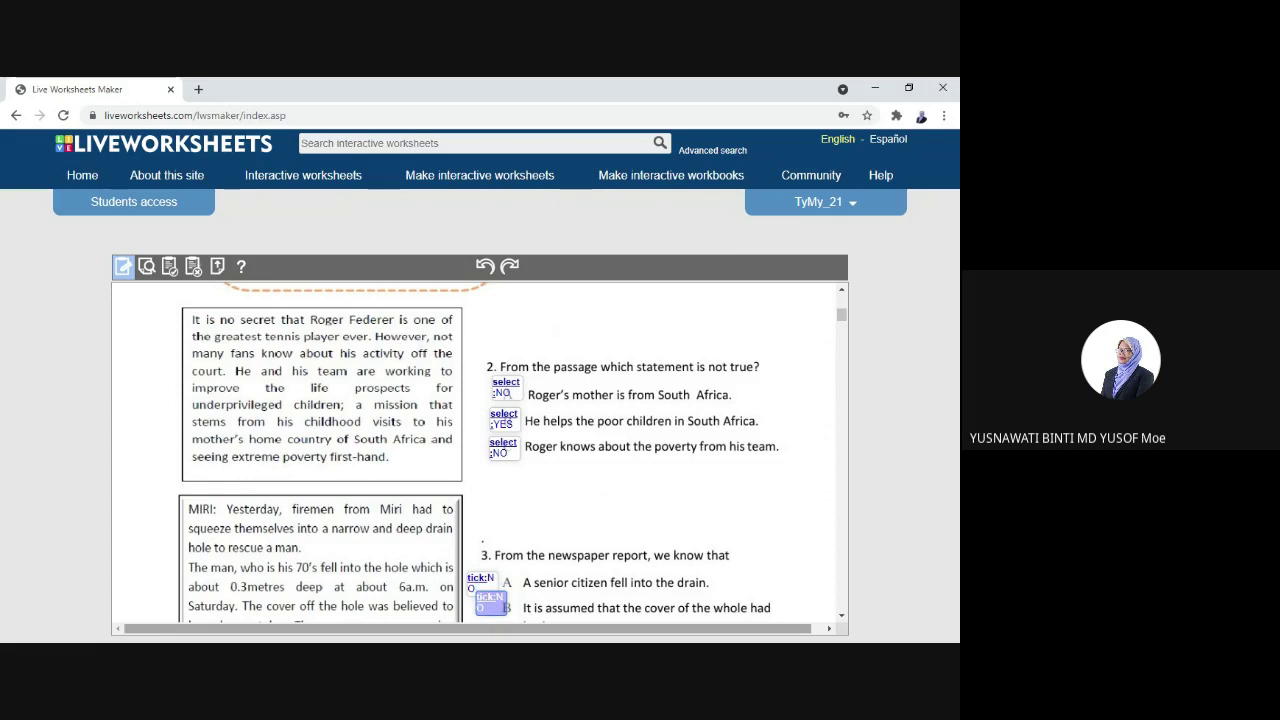
key("Left")
key("Left")
key("Left")
key("Left")
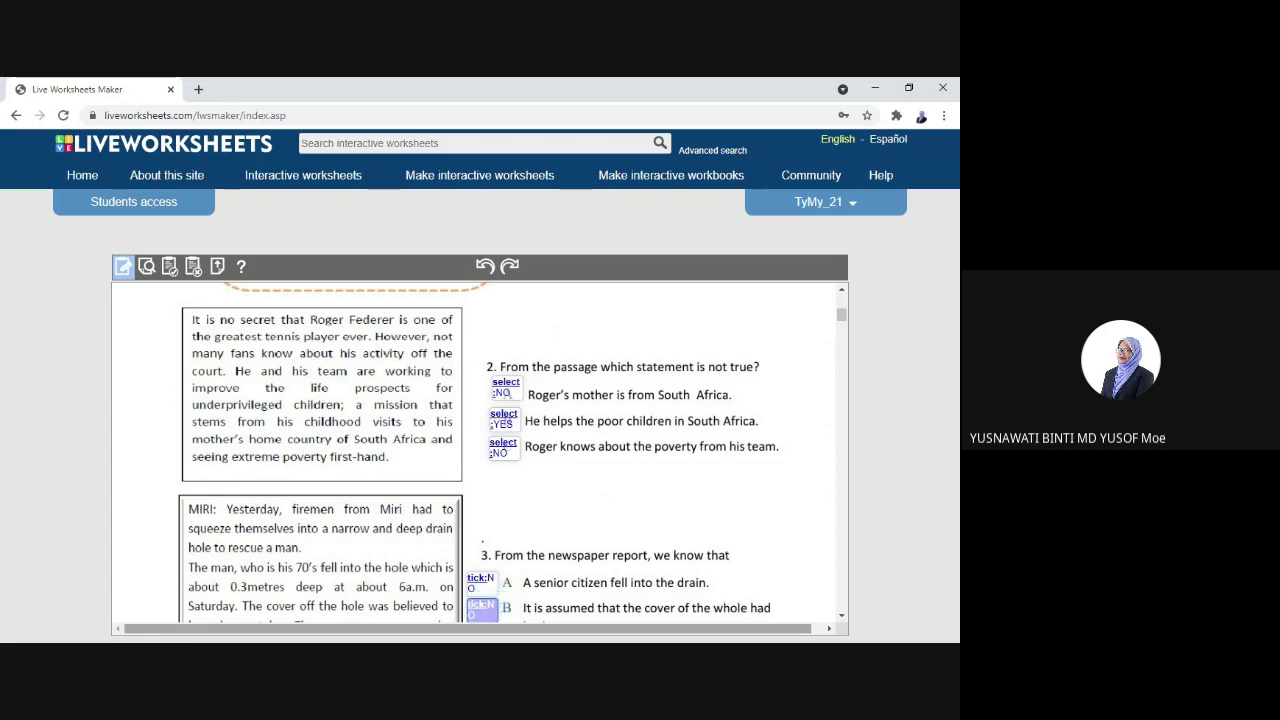
Place another copy of the tick:NO box just left of the letter C in question 3, aligned under the other two.
scroll(636, 432, "down", 3)
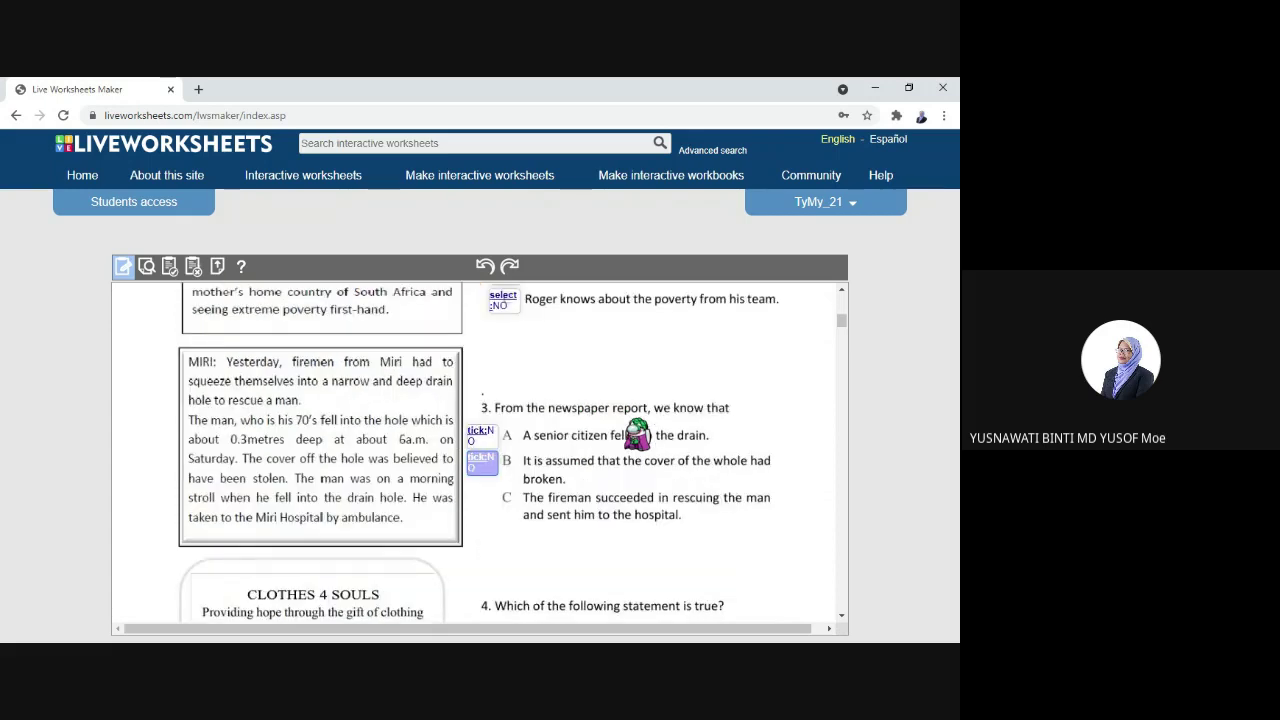
key("ctrl+v")
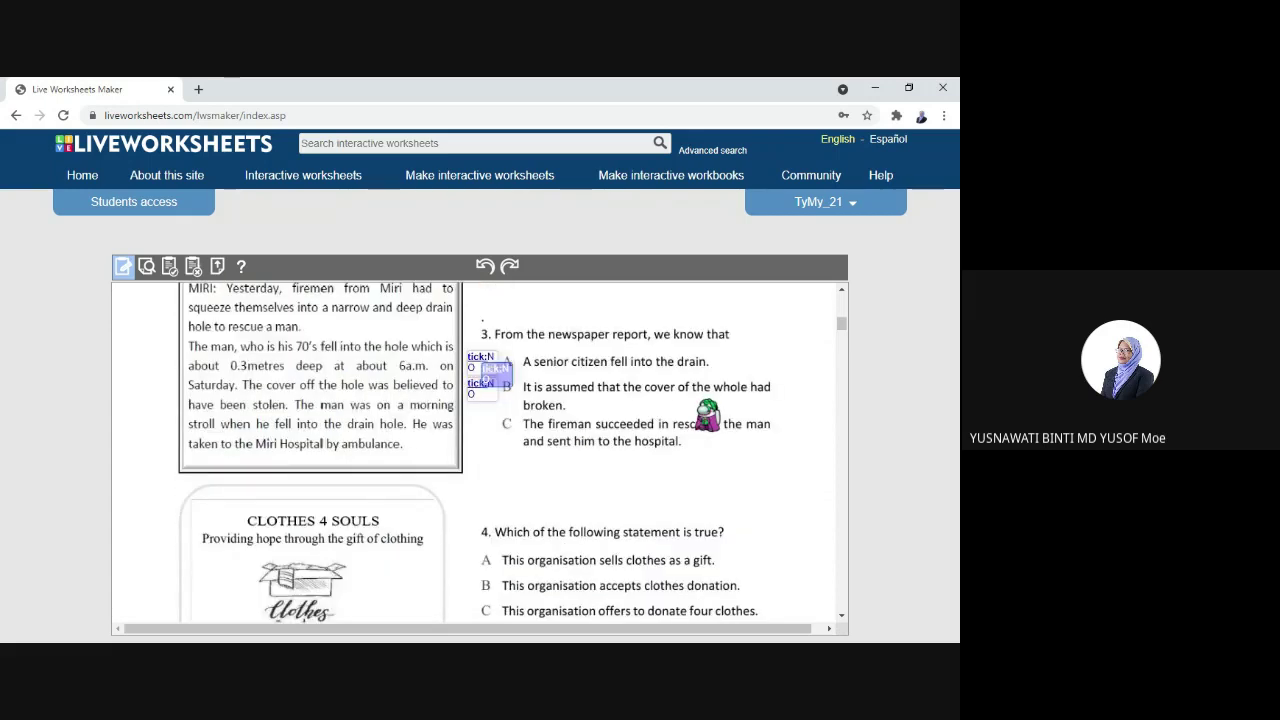
key("Down")
key("Down")
key("Down")
key("Down")
key("Down")
key("Down")
key("Down")
key("Down")
key("Down")
key("Down")
key("Down")
key("Down")
key("Down")
key("Down")
key("Down")
key("Down")
key("Down")
key("Down")
key("Down")
key("Down")
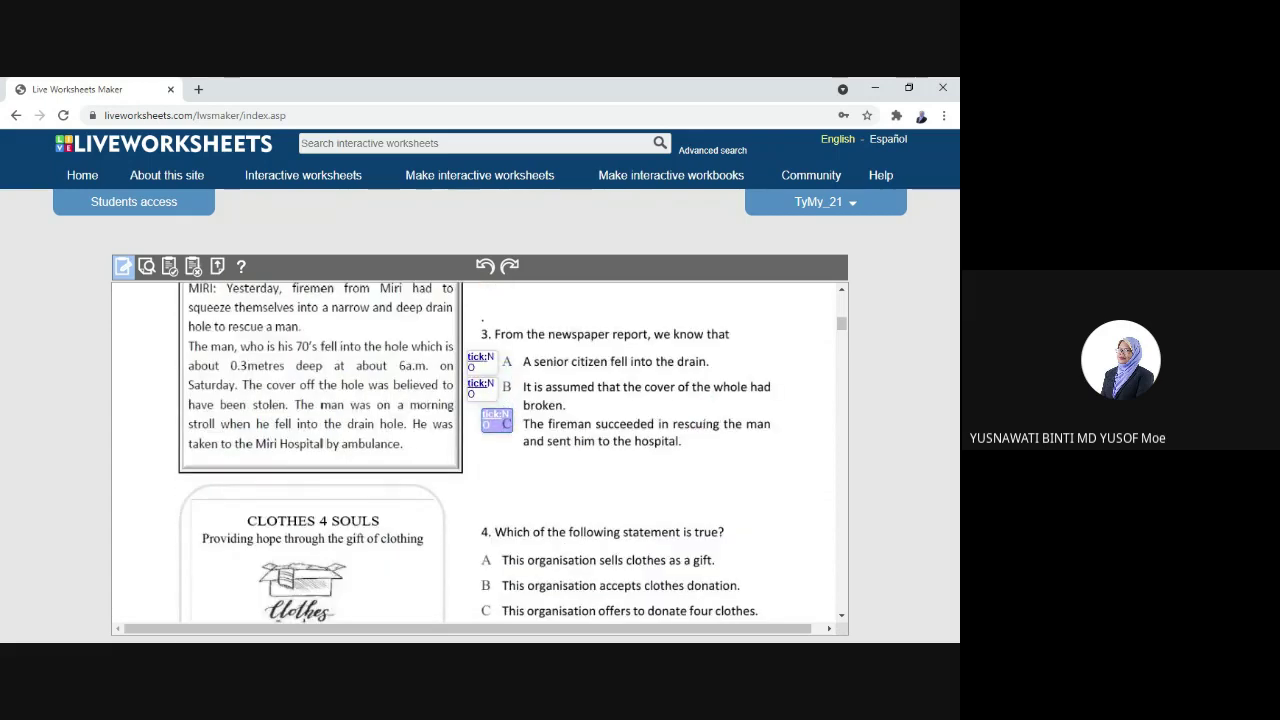
key("Left")
key("Left")
key("Left")
key("Left")
key("Left")
key("Left")
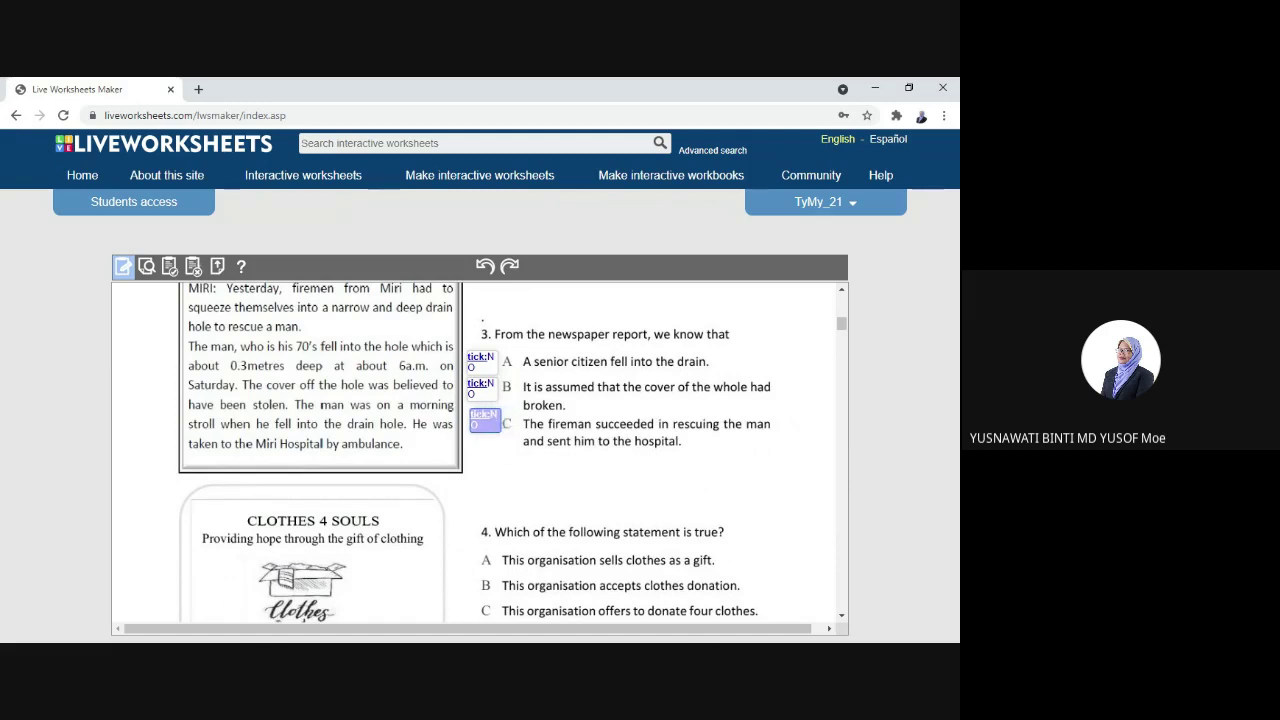
key("Down")
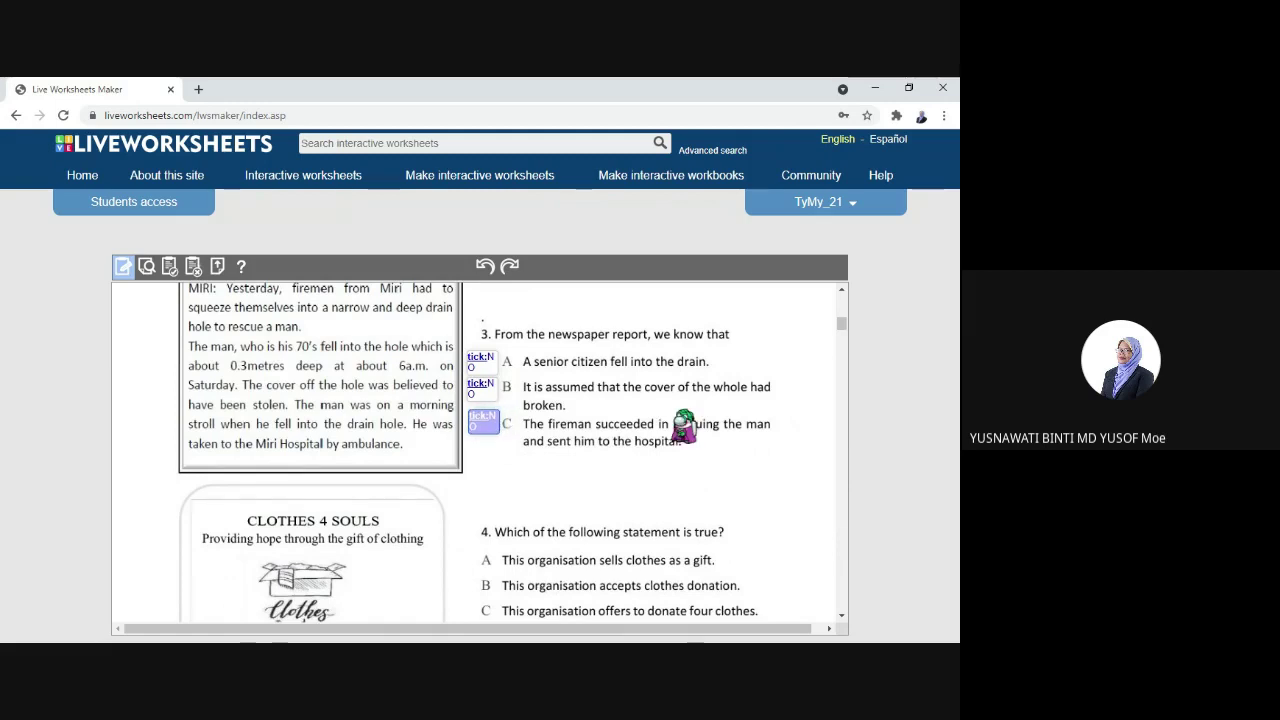
Replace NO with YES in question 3's option C box so it reads tick:YES.
left_click(486, 428)
key("BackSpace")
key("BackSpace")
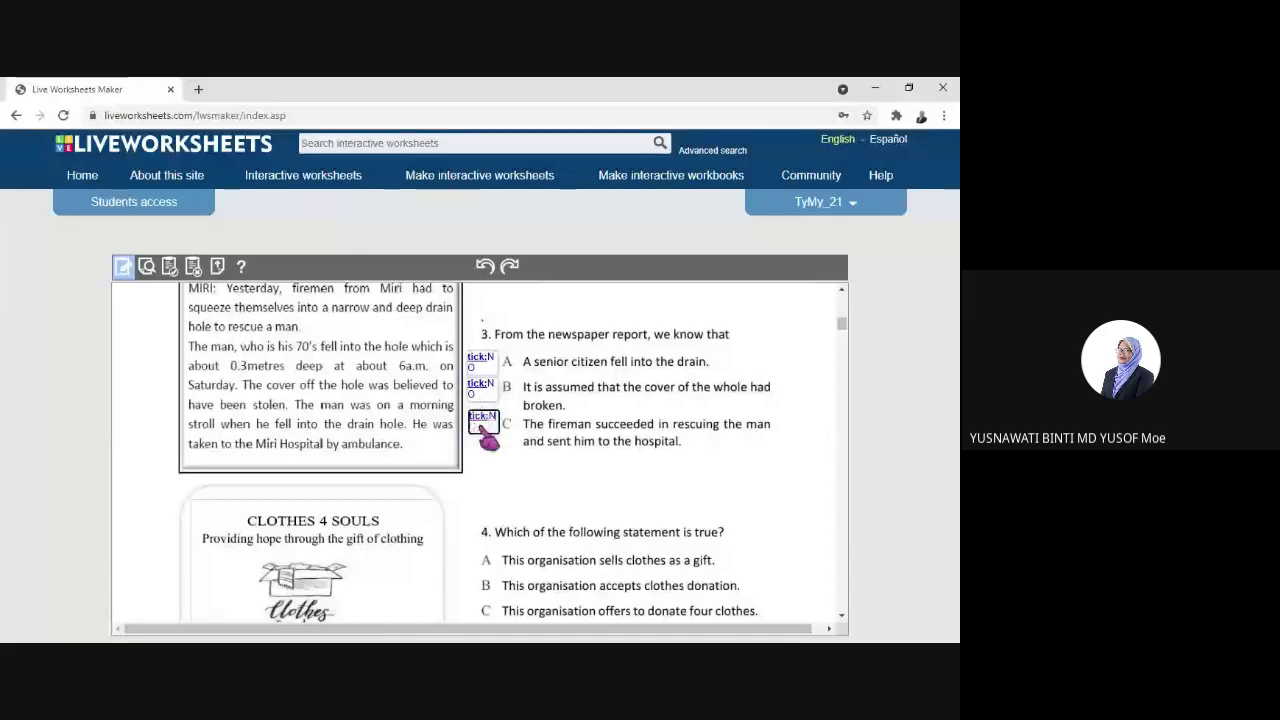
type("YES")
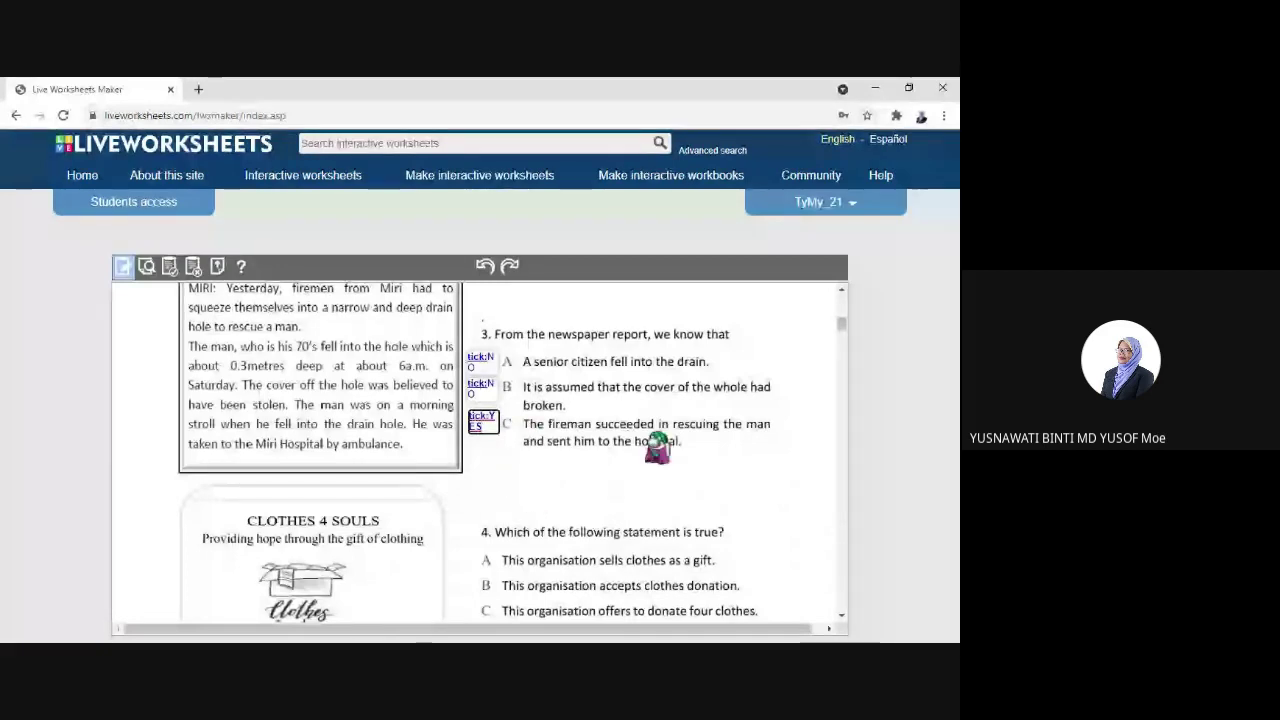
Draw a square answer box below option C of question 4 and enter C as its correct answer.
scroll(657, 447, "down", 2)
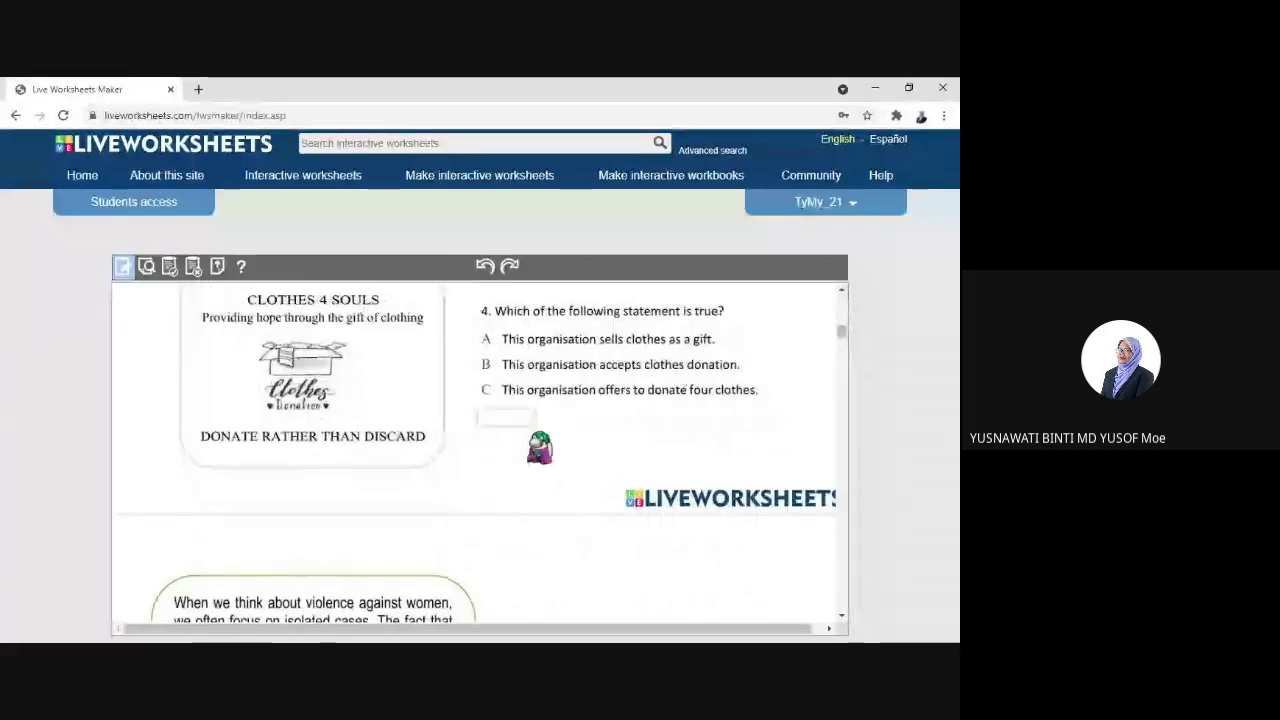
left_click_drag(540, 447, 540, 488)
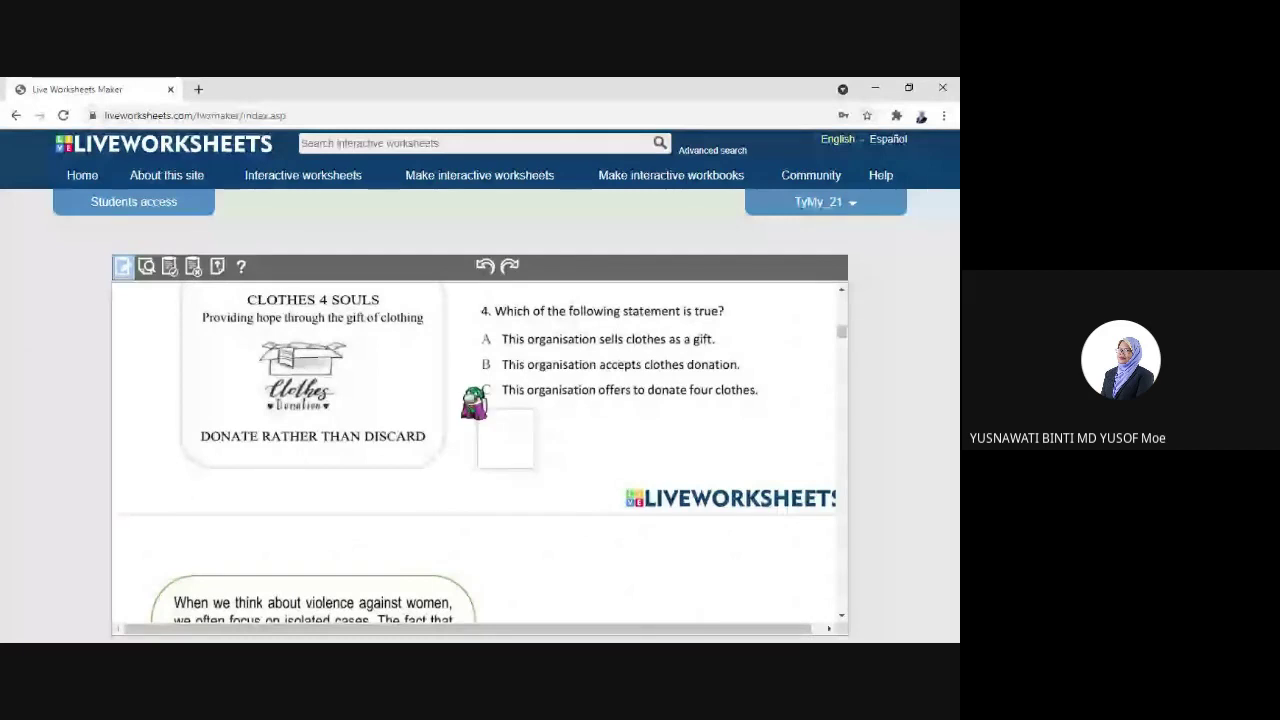
left_click(500, 450)
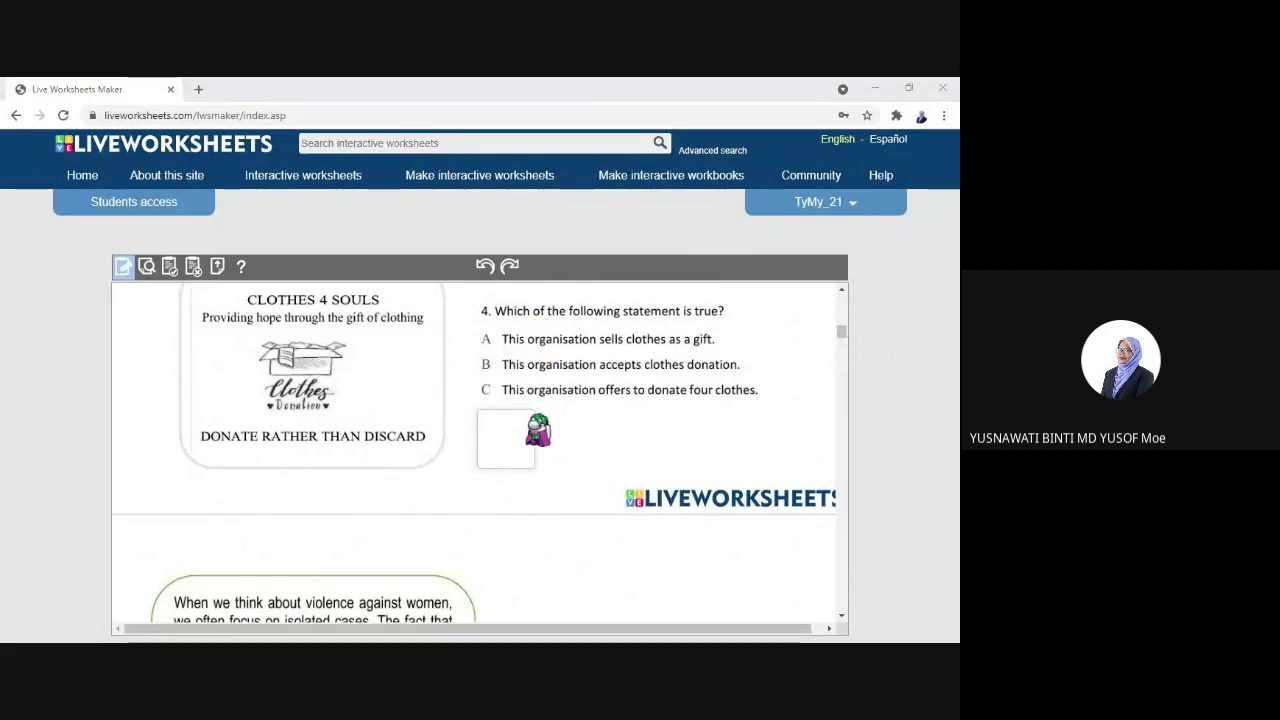
left_click(509, 440)
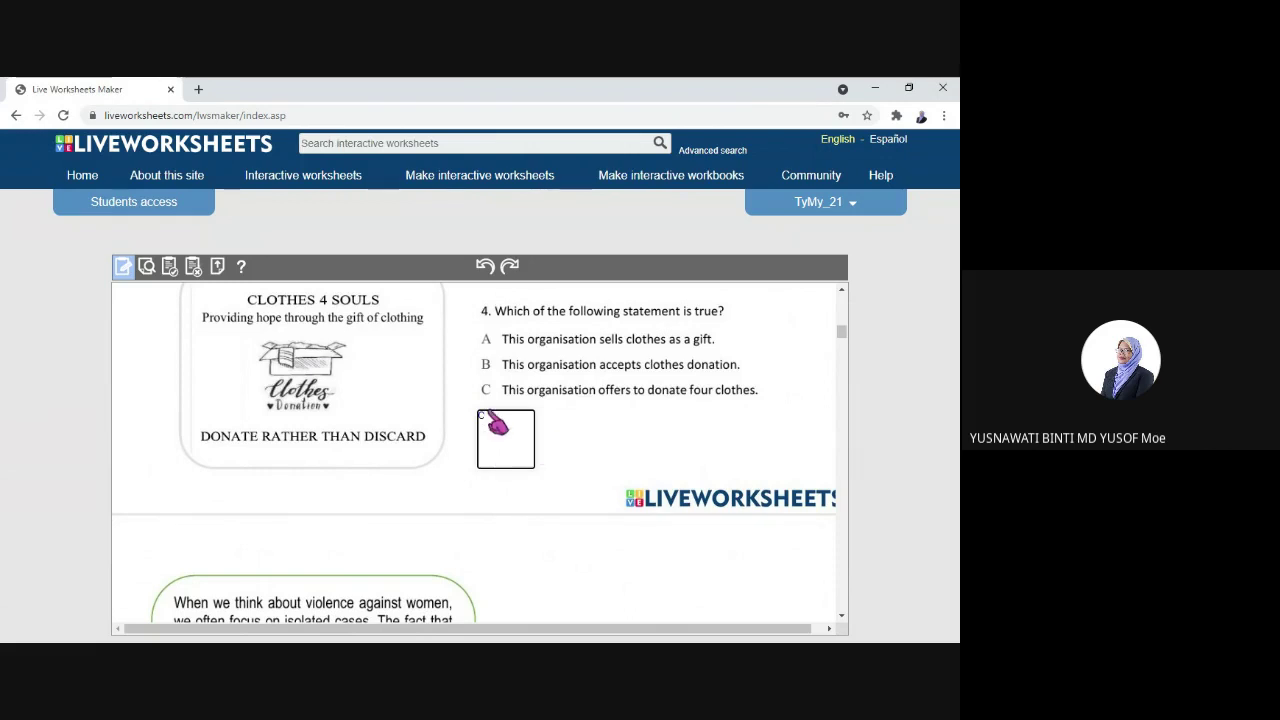
type("C")
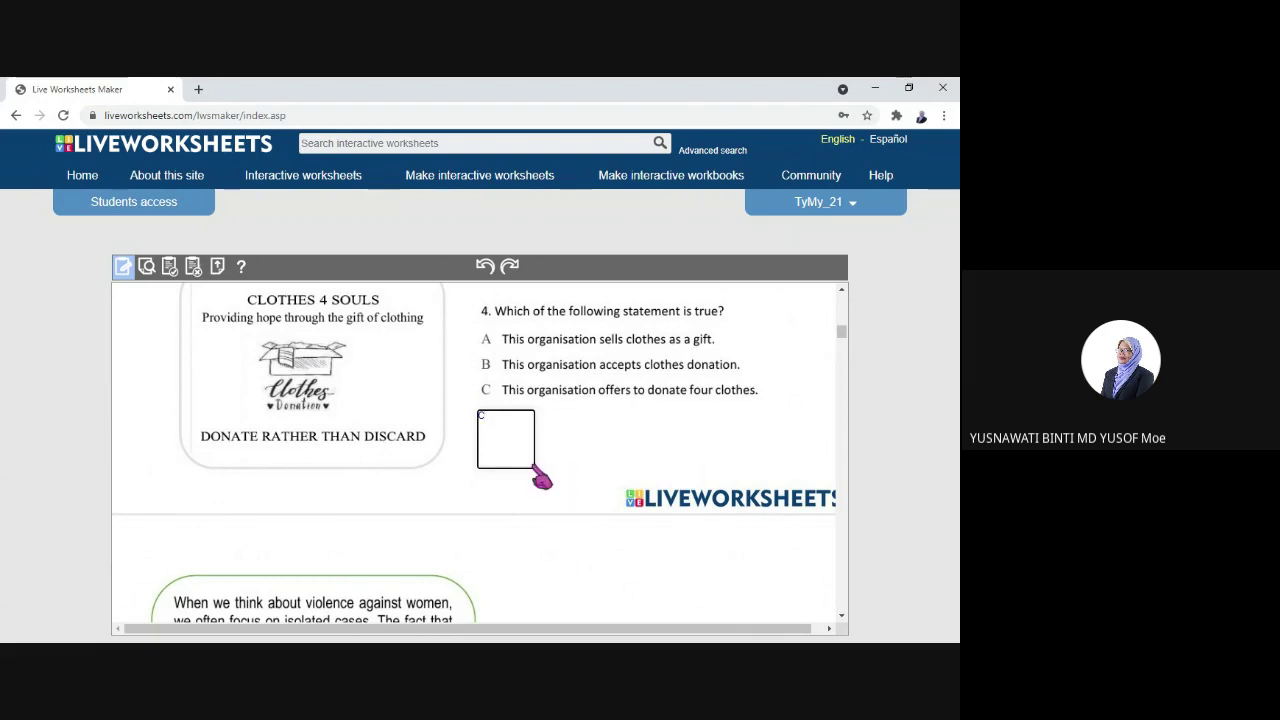
Shrink question 4's answer box in width and height to a small square.
left_click(535, 456)
mouse_move(535, 456)
left_mouse_down()
mouse_move(508, 457)
mouse_move(517, 466)
left_mouse_up()
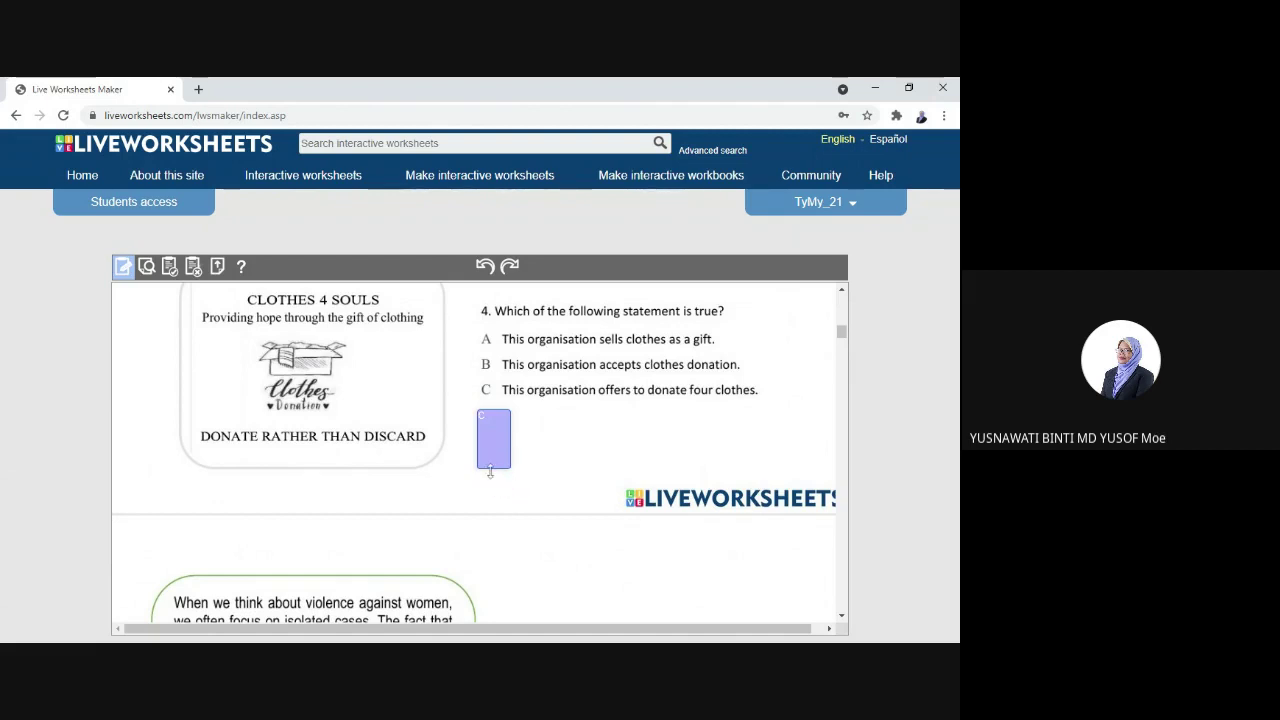
left_click_drag(494, 468, 494, 444)
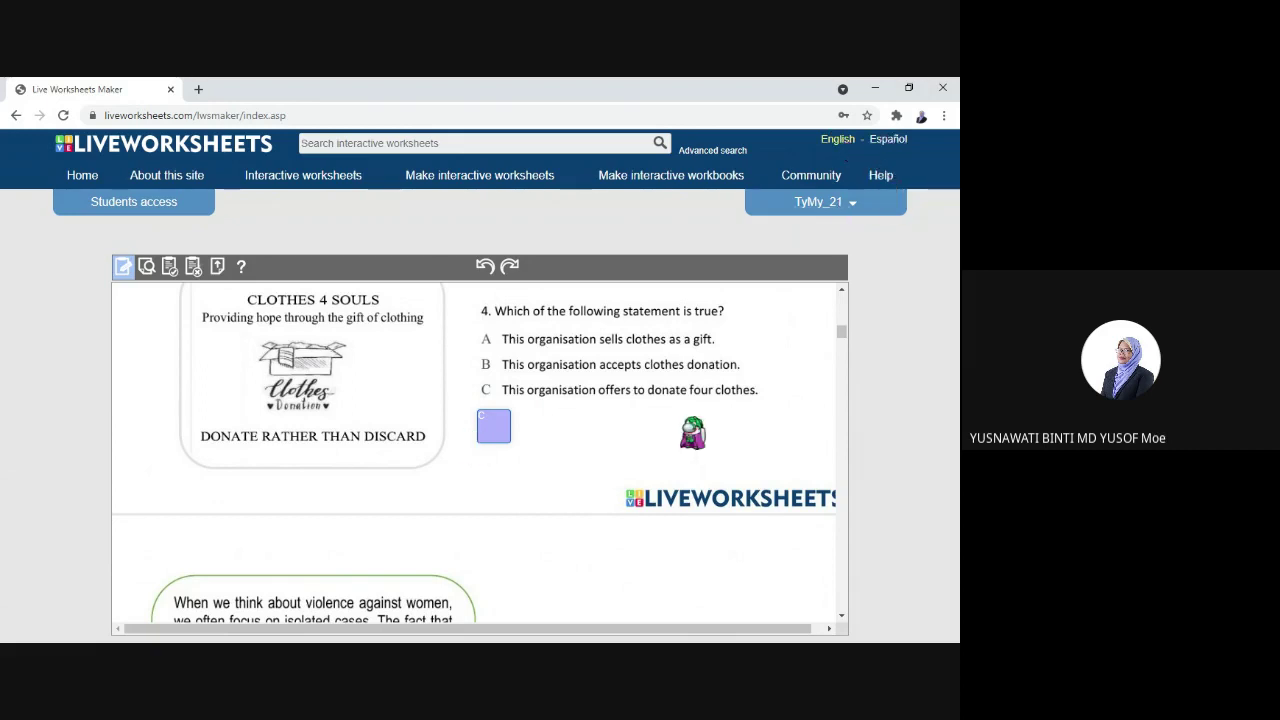
Look through the rest of the worksheet from question 4 to the Part 2 gap-fill passage for questions 9-18.
scroll(686, 429, "down", 5)
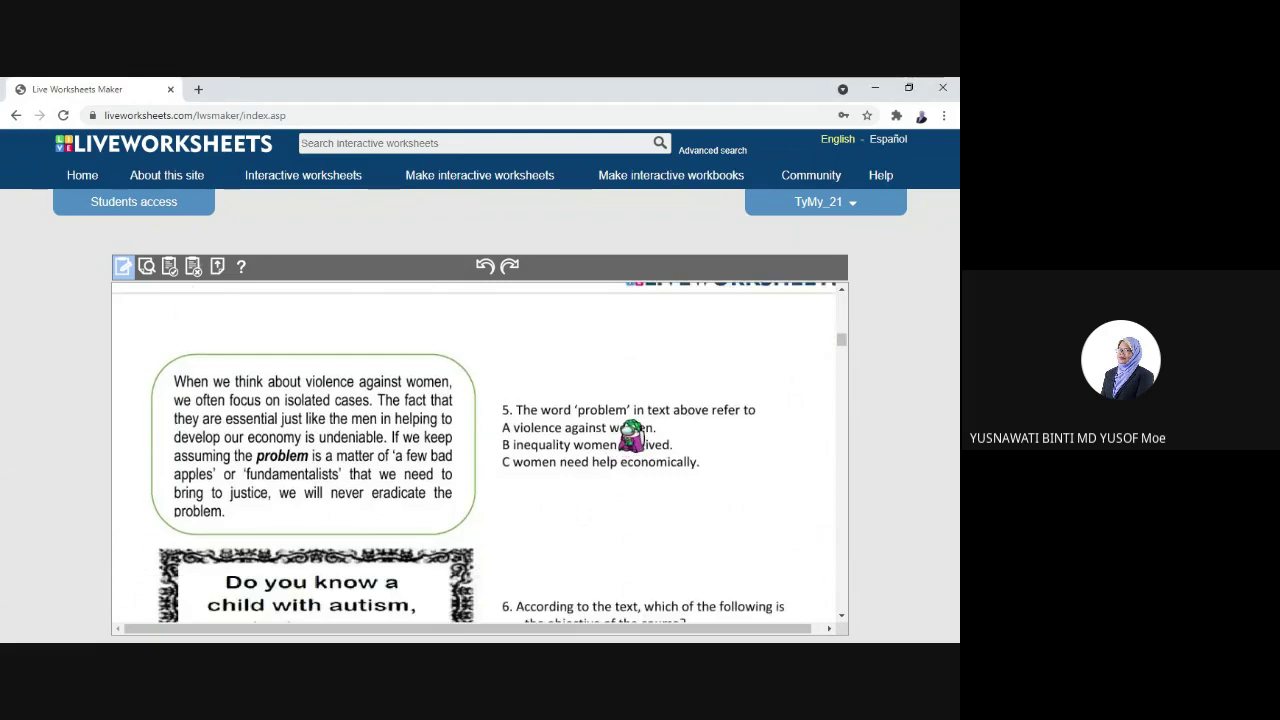
scroll(675, 430, "up", 2)
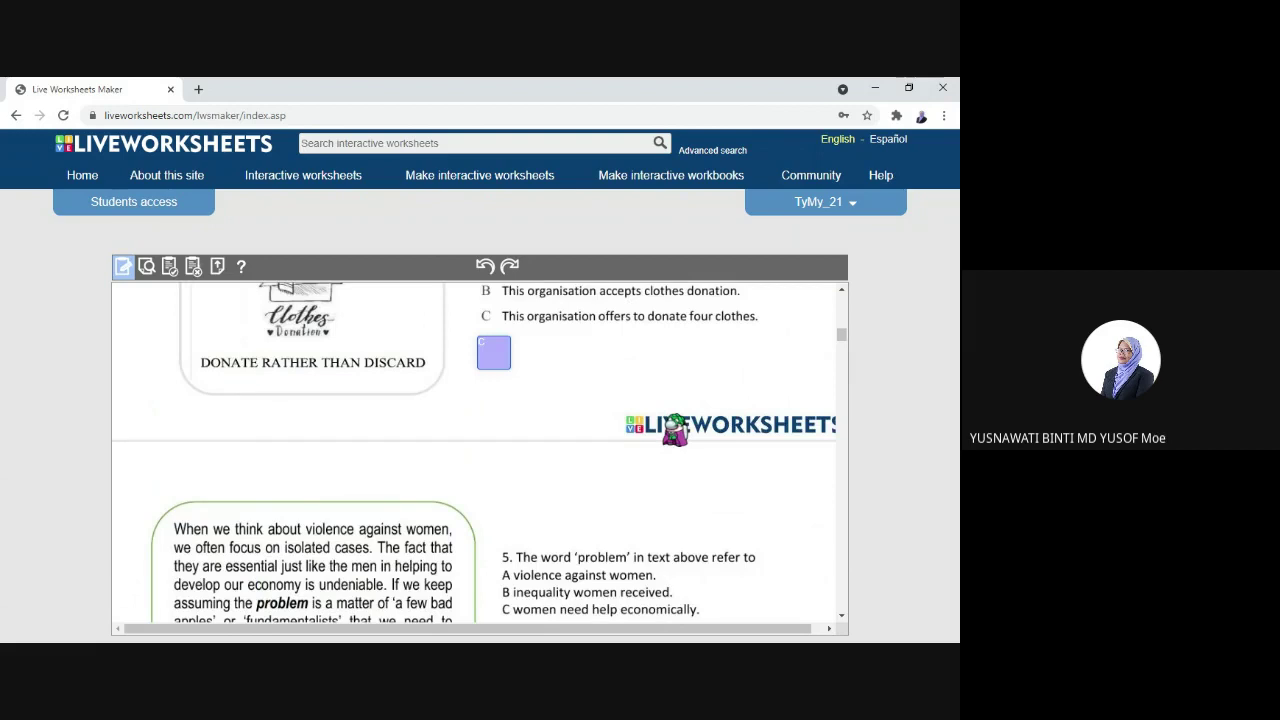
scroll(675, 430, "down", 1)
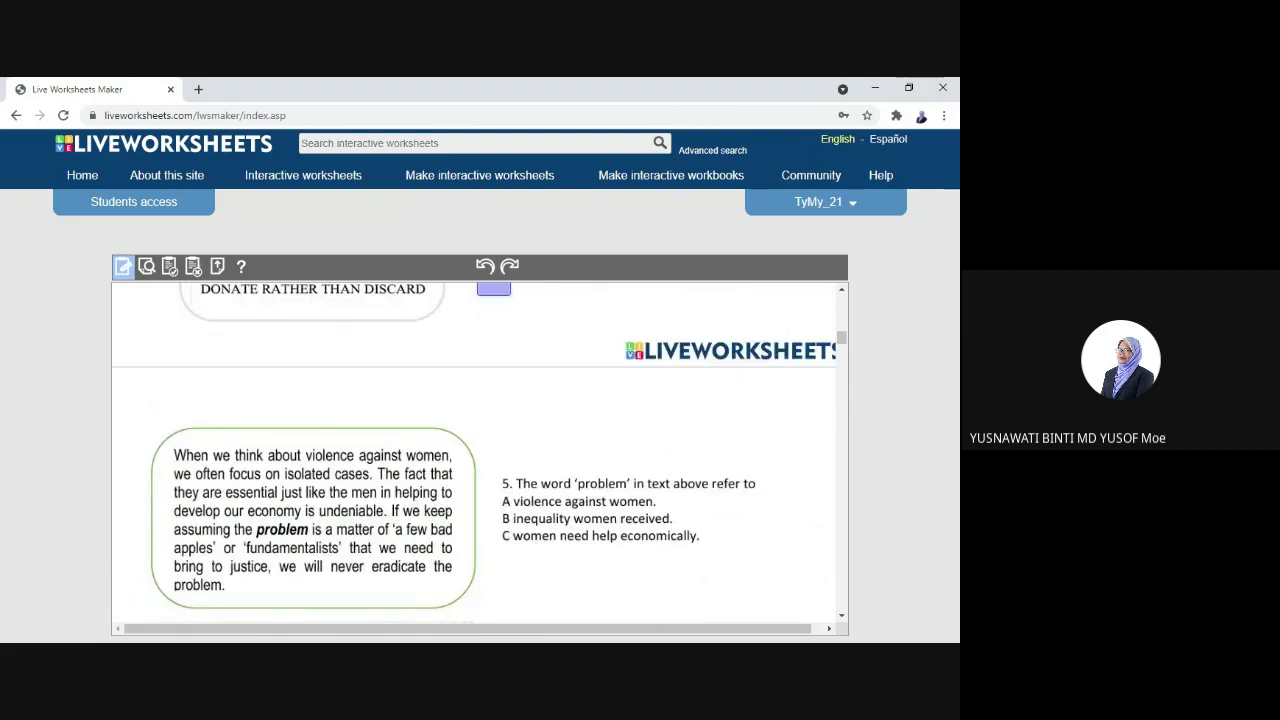
scroll(675, 430, "up", 3)
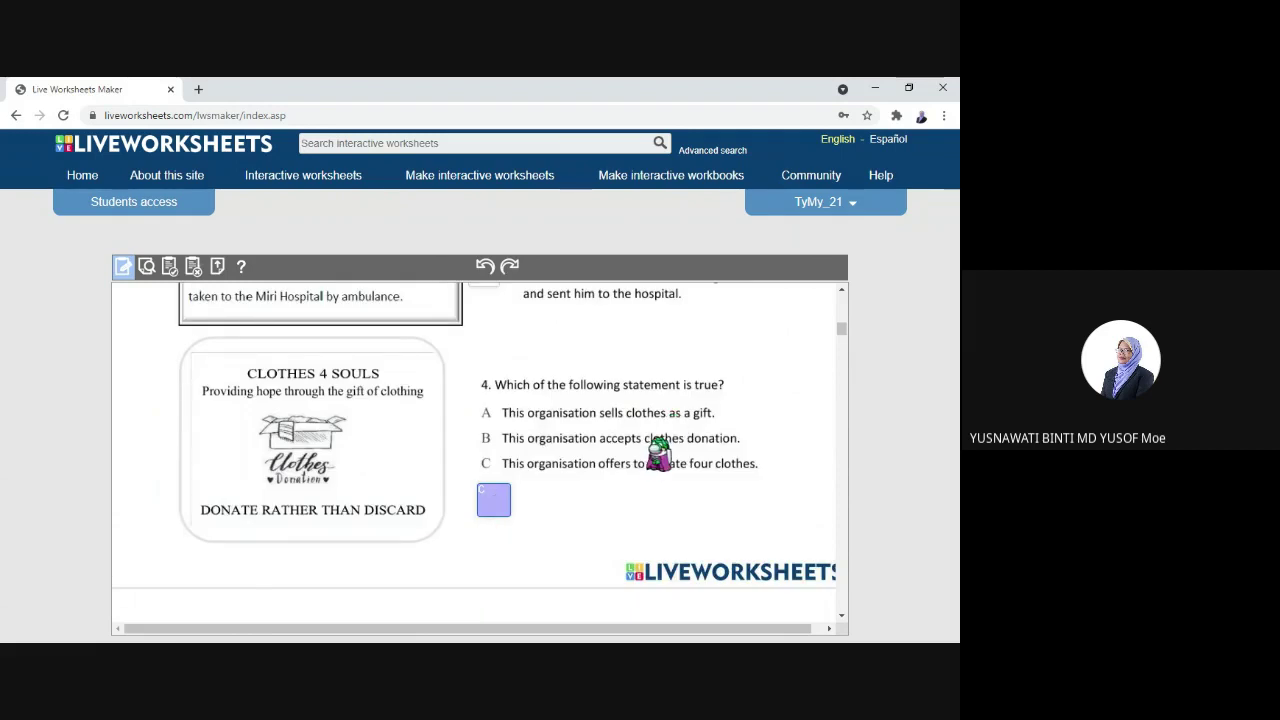
scroll(703, 483, "down", 6)
scroll(703, 490, "down", 10)
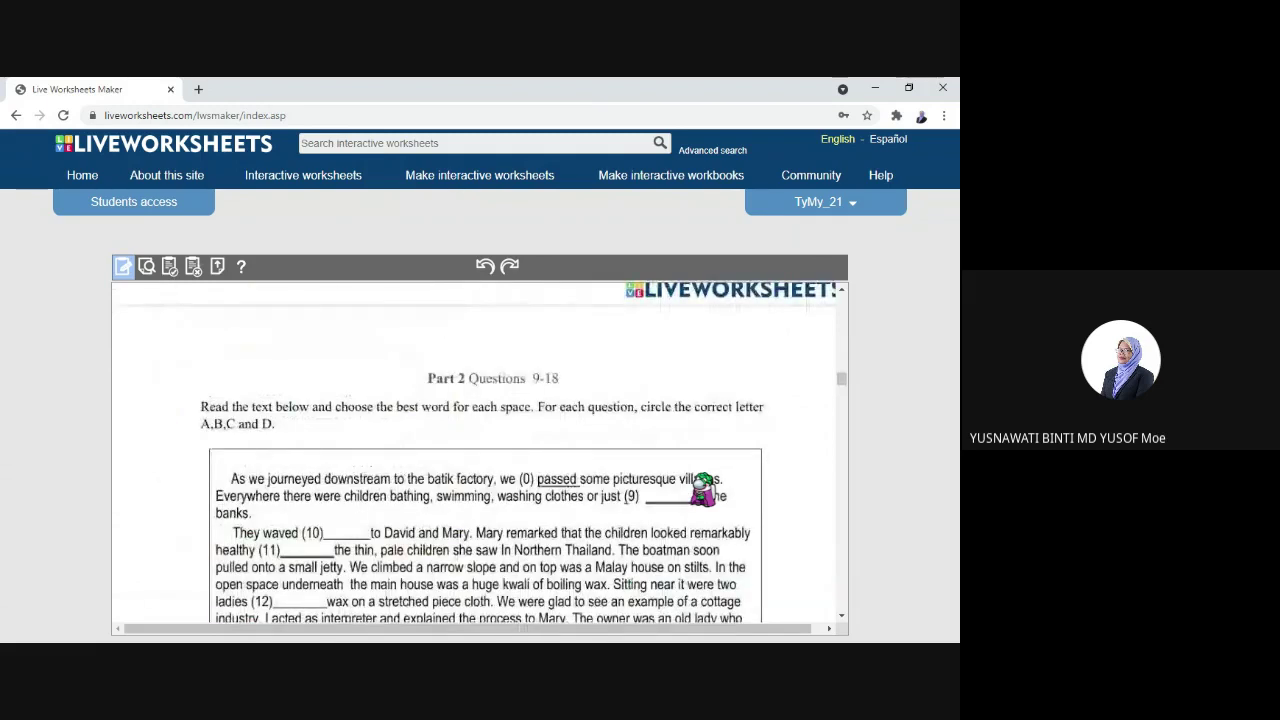
scroll(703, 488, "down", 2)
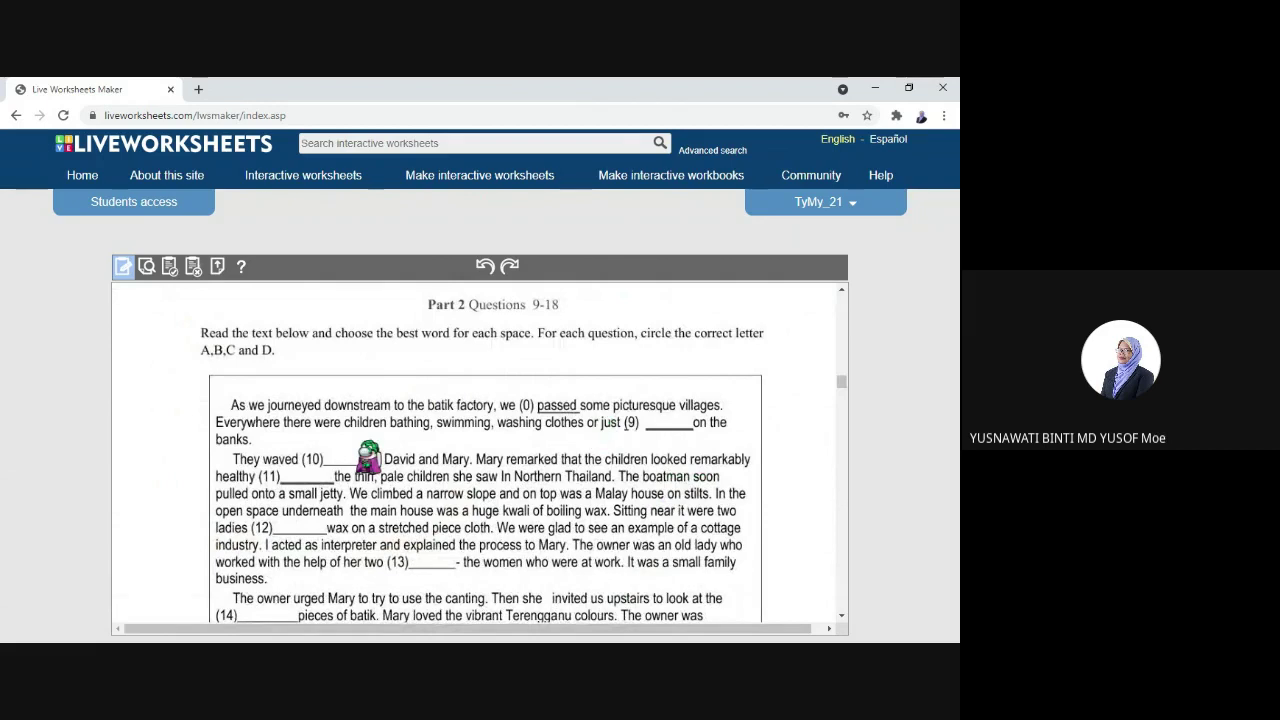
scroll(531, 503, "down", 2)
scroll(528, 500, "up", 1)
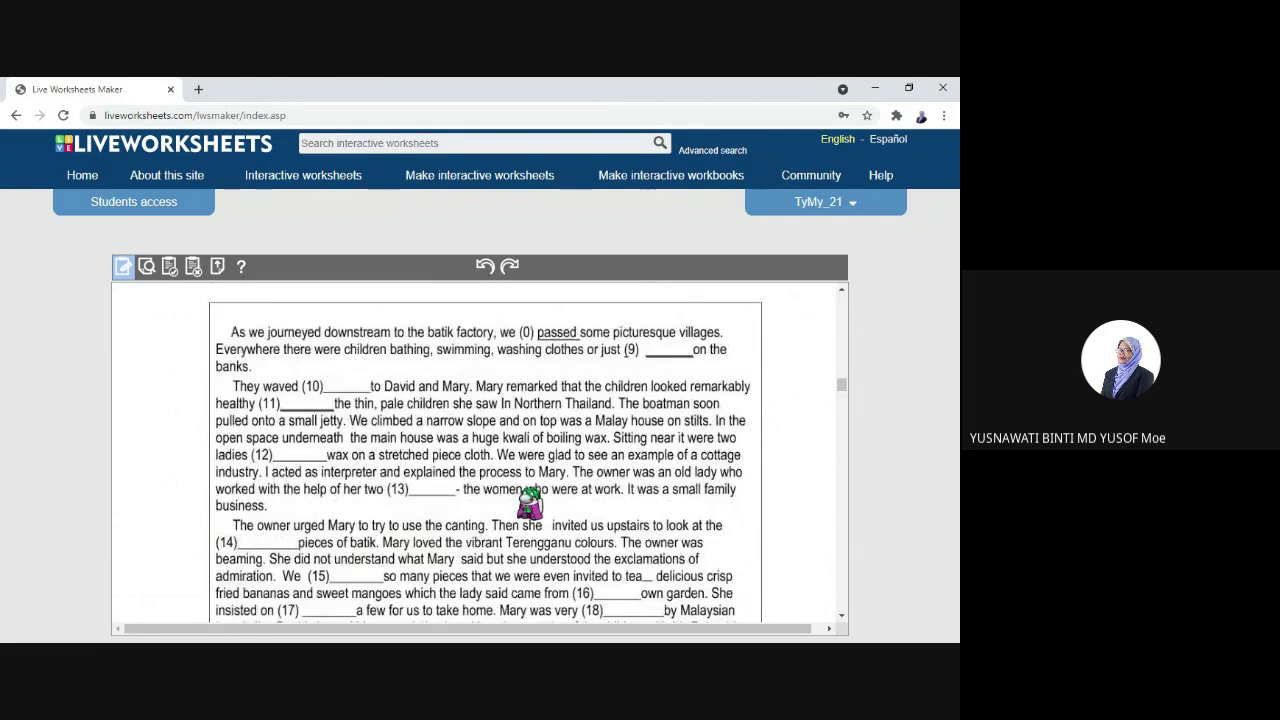
scroll(535, 500, "up", 1)
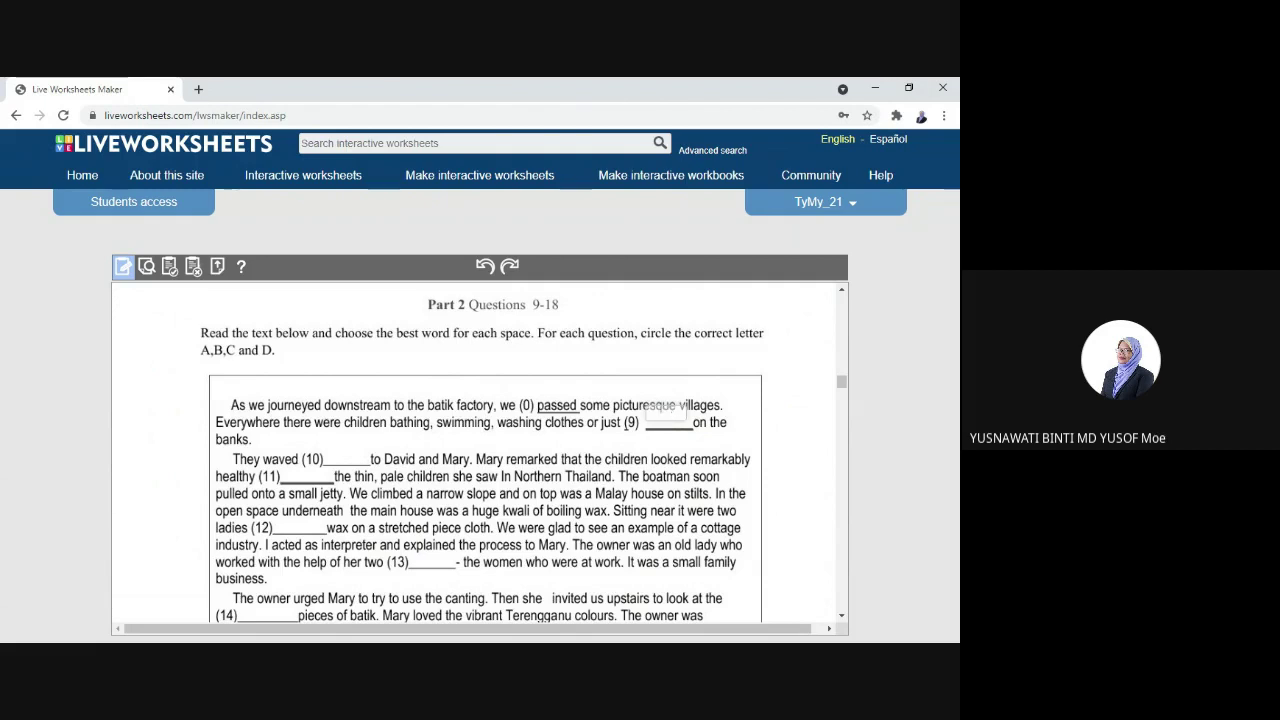
Draw a text box sized to blank (9) in the Part 2 passage and align it over the blank.
left_click(666, 413)
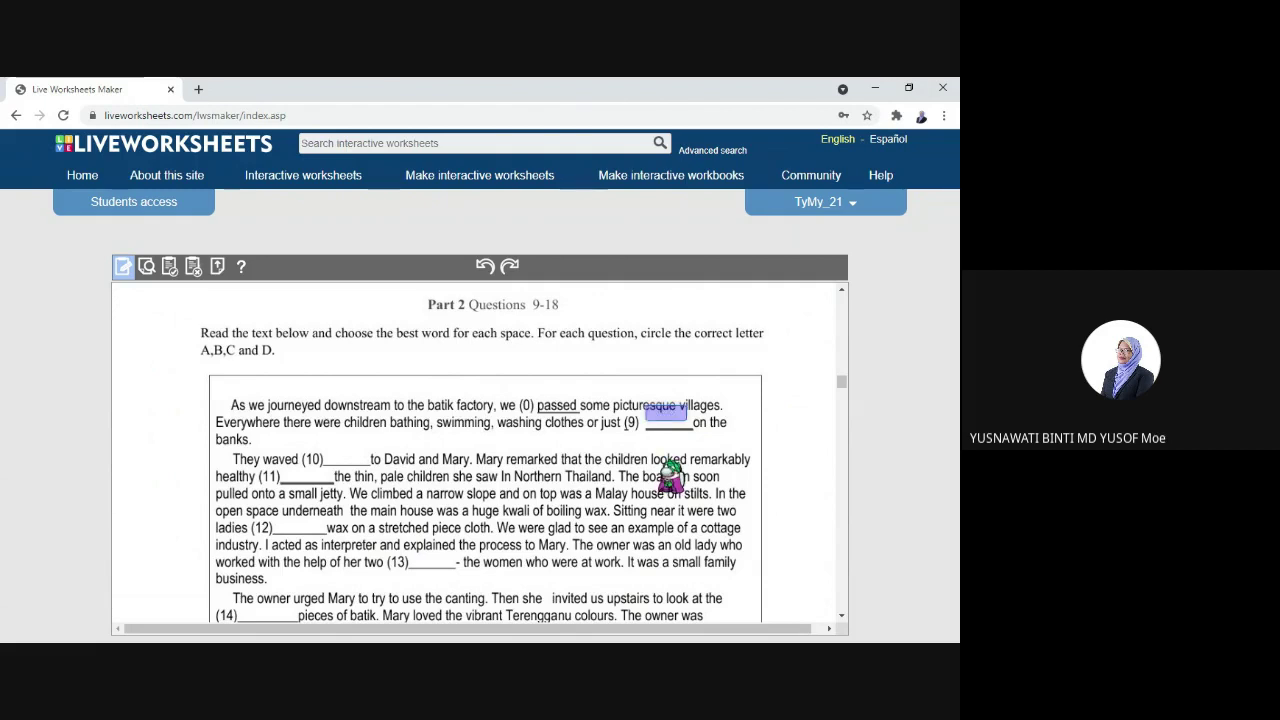
key("Down")
key("Down")
key("Down")
key("Down")
key("Down")
key("Down")
key("Down")
key("Down")
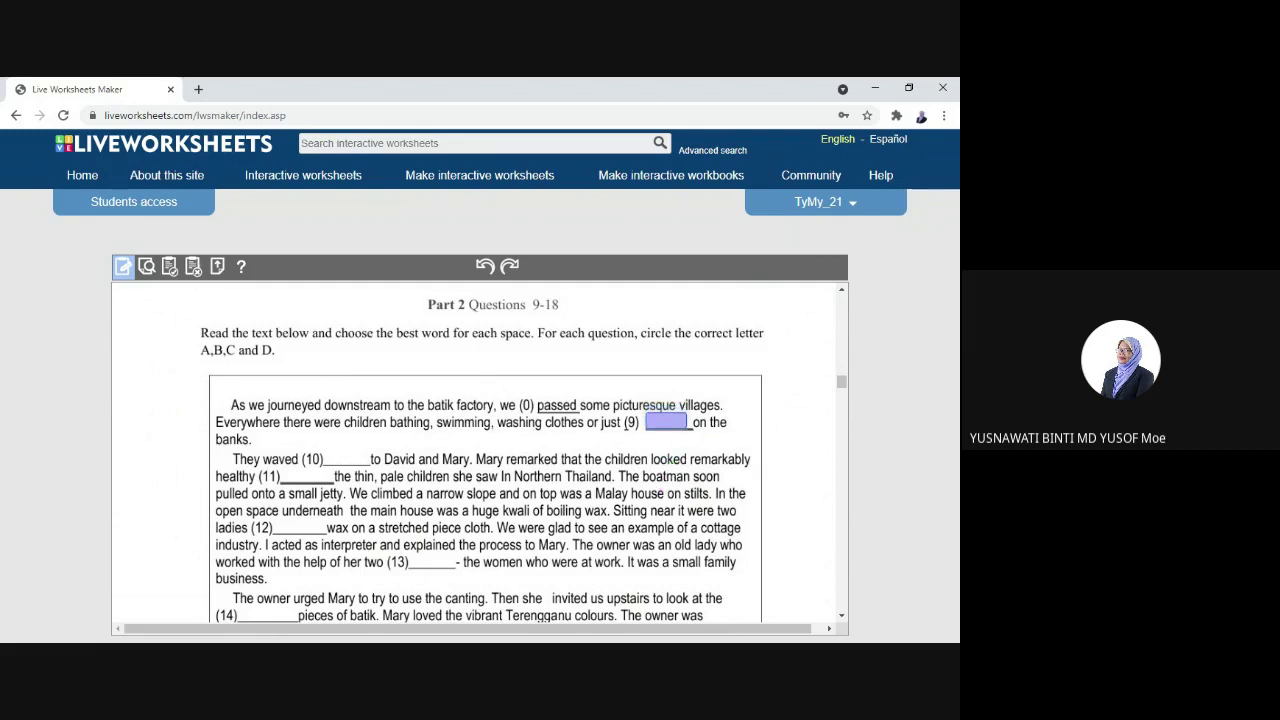
key("Right")
key("Right")
key("Right")
key("Right")
key("Right")
key("Right")
key("Right")
Place a copy of blank (9)'s text box over blank (10) in the Part 2 passage.
key("Down")
key("Down")
key("Down")
key("Down")
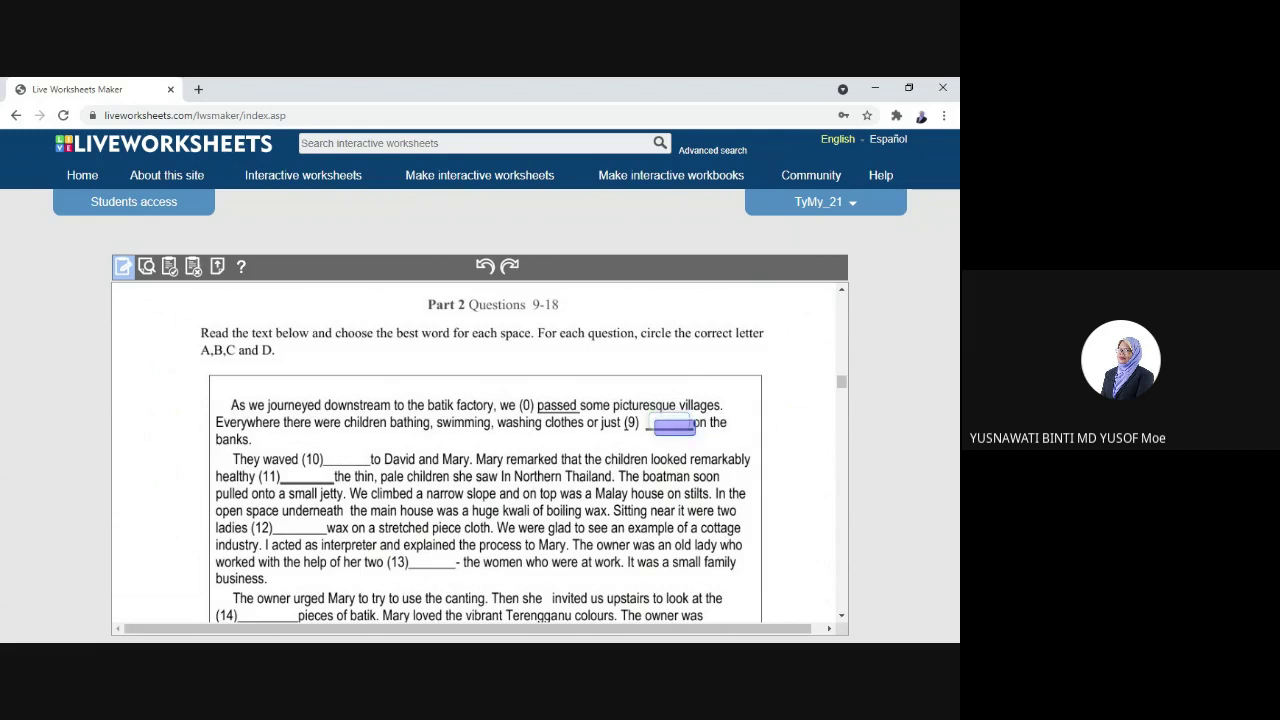
key("Down")
key("Down")
key("Down")
key("Down")
key("Down")
key("Down")
key("Down")
key("Down")
key("Down")
key("Down")
key("Down")
key("Down")
key("Down")
key("Down")
key("Down")
key("Down")
key("Down")
key("Down")
key("Down")
key("Down")
key("Left")
key("Left")
key("Left")
key("Left")
key("Left")
key("Left")
key("Left")
key("Left")
key("Left")
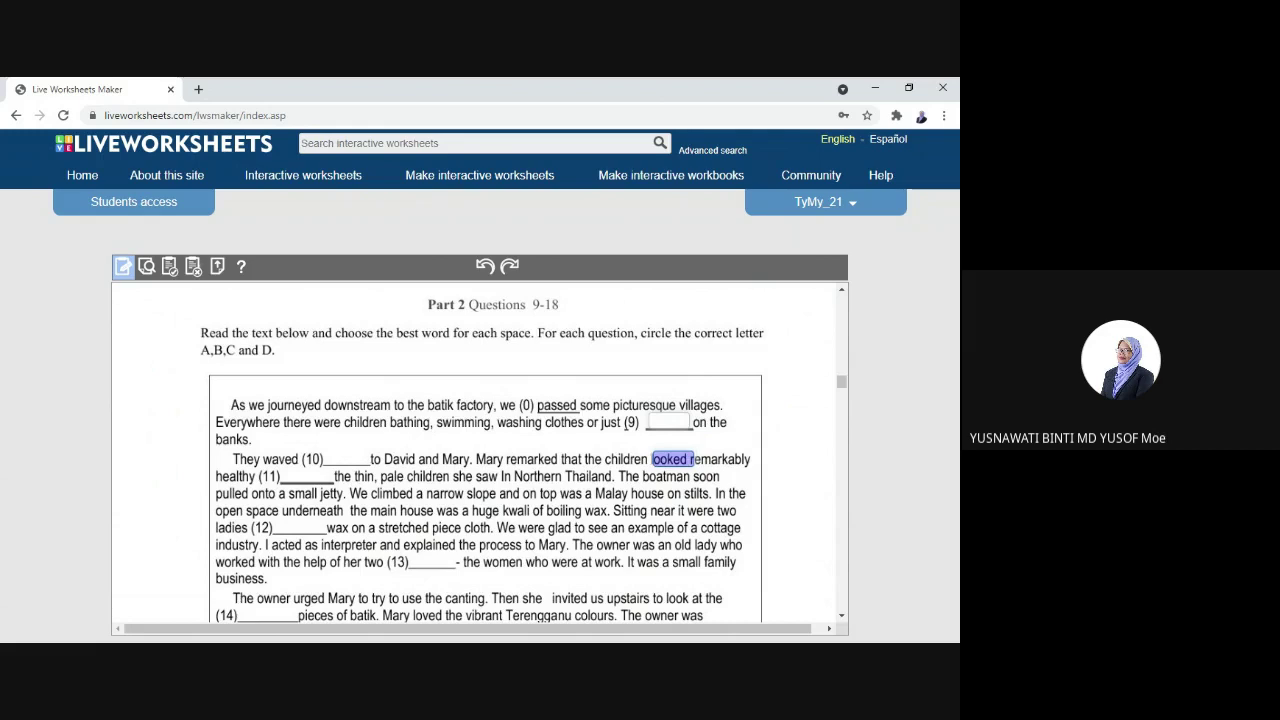
key("Left")
key("Left")
key("Left")
key("Left")
key("Left")
key("Left")
key("Left")
key("Left")
key("Left")
key("Left")
key("Left")
key("Left")
key("Left")
key("Left")
key("Left")
key("Left")
key("Left")
key("Left")
key("Left")
key("Left")
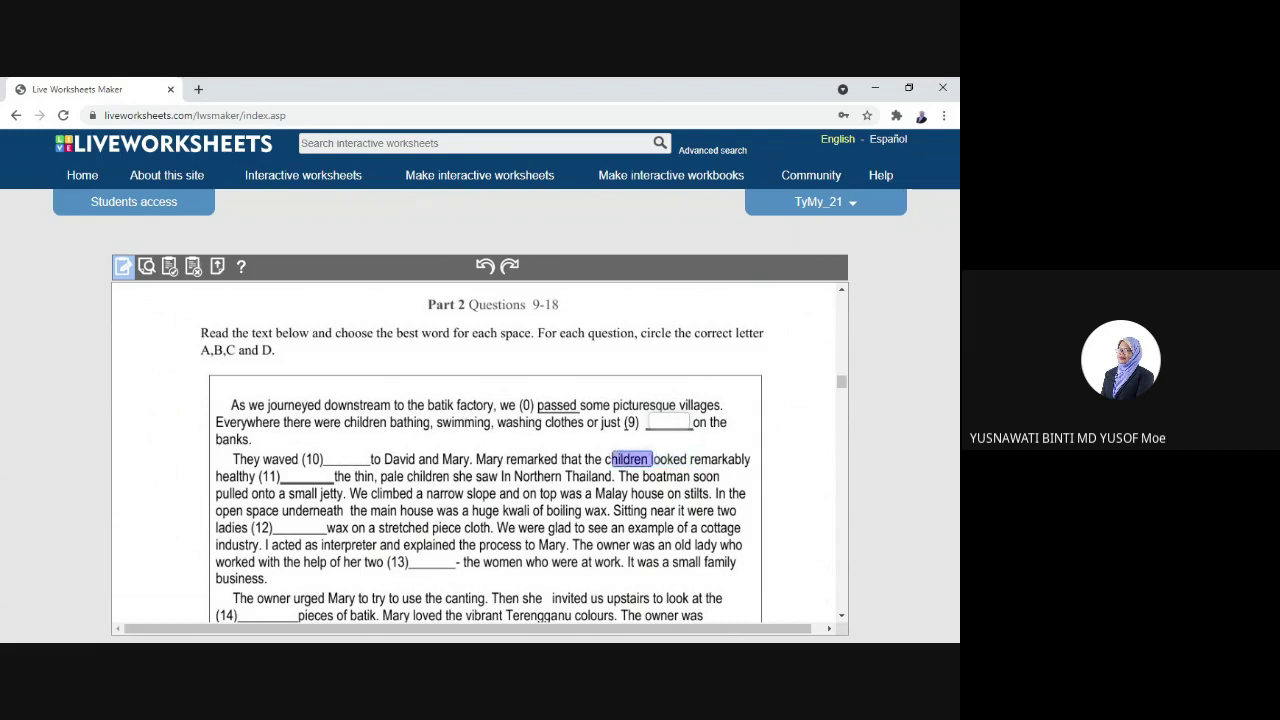
left_click(638, 461)
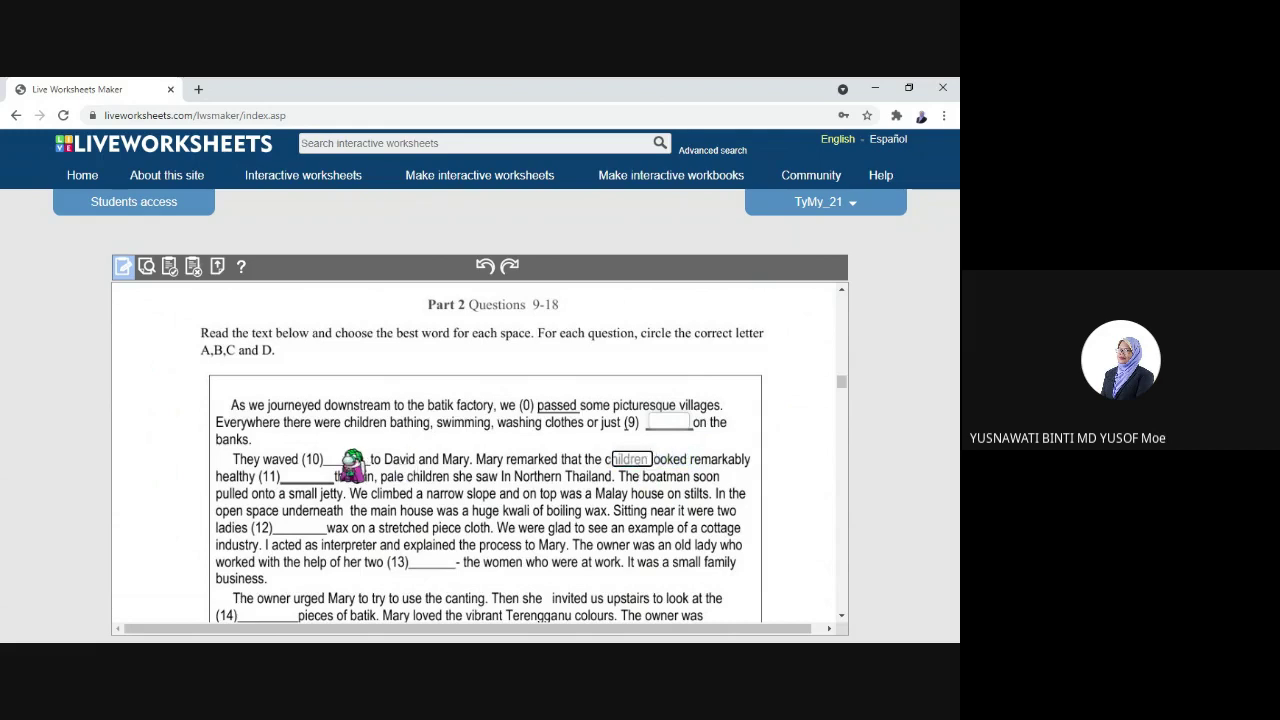
key("ctrl+c")
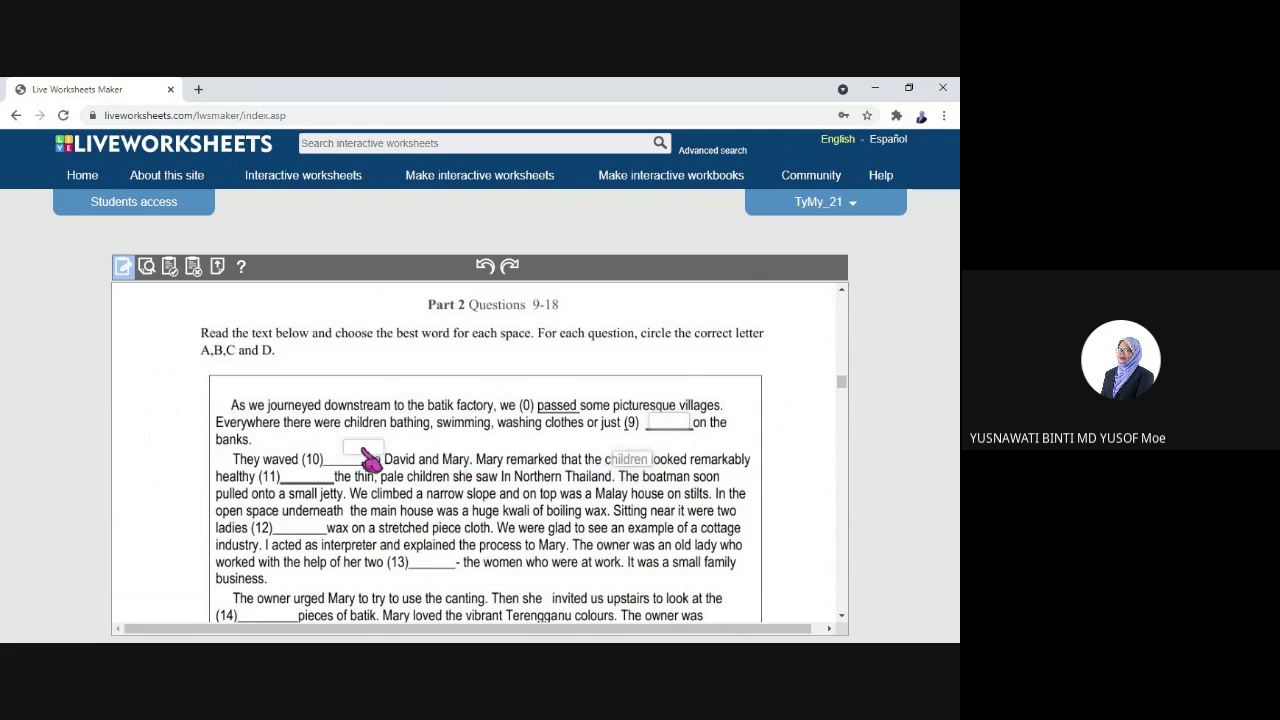
key("ctrl+v")
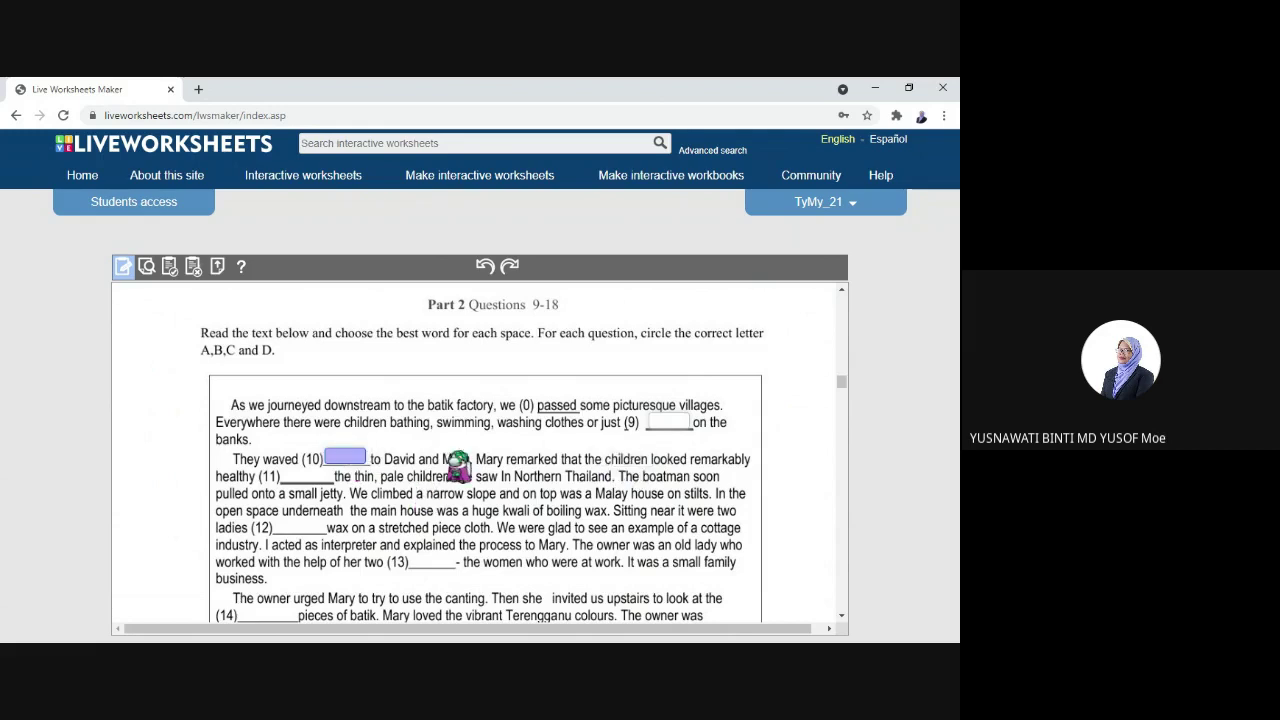
Enter SEVEN/7 as the accepted answers in the text box over blank (9).
left_click(668, 423)
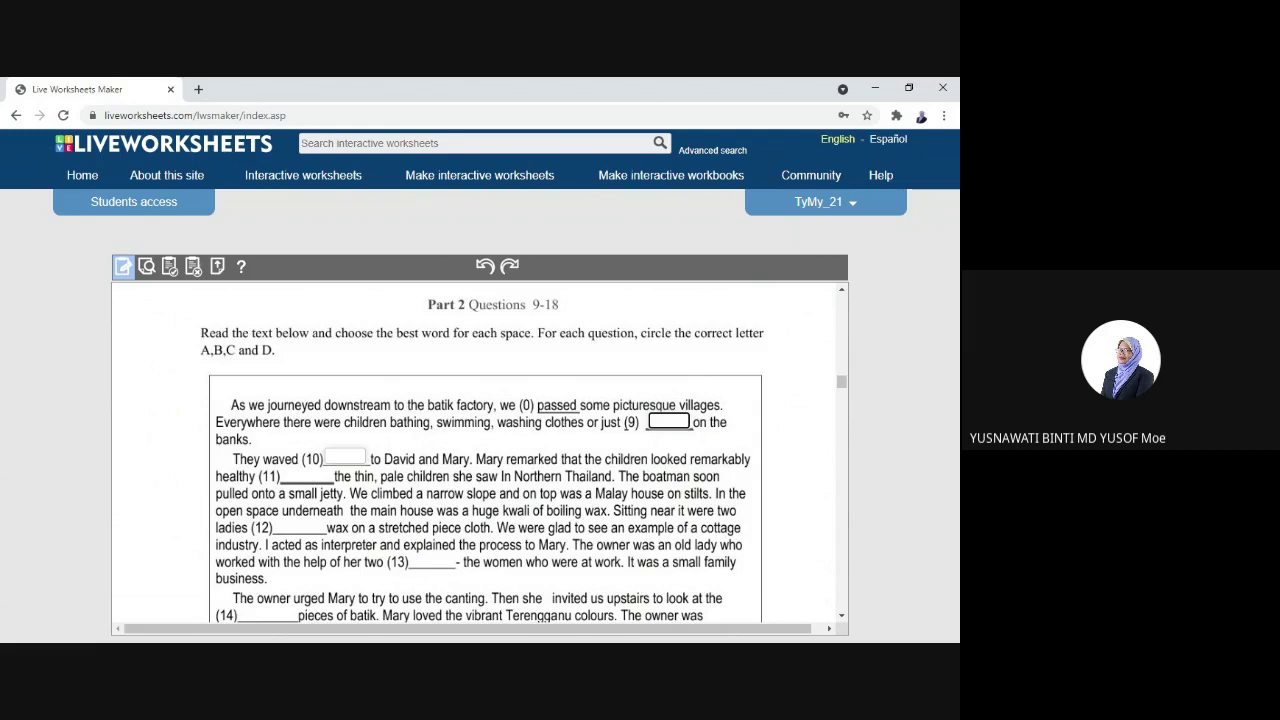
type("SEVEN/7")
left_click(355, 465)
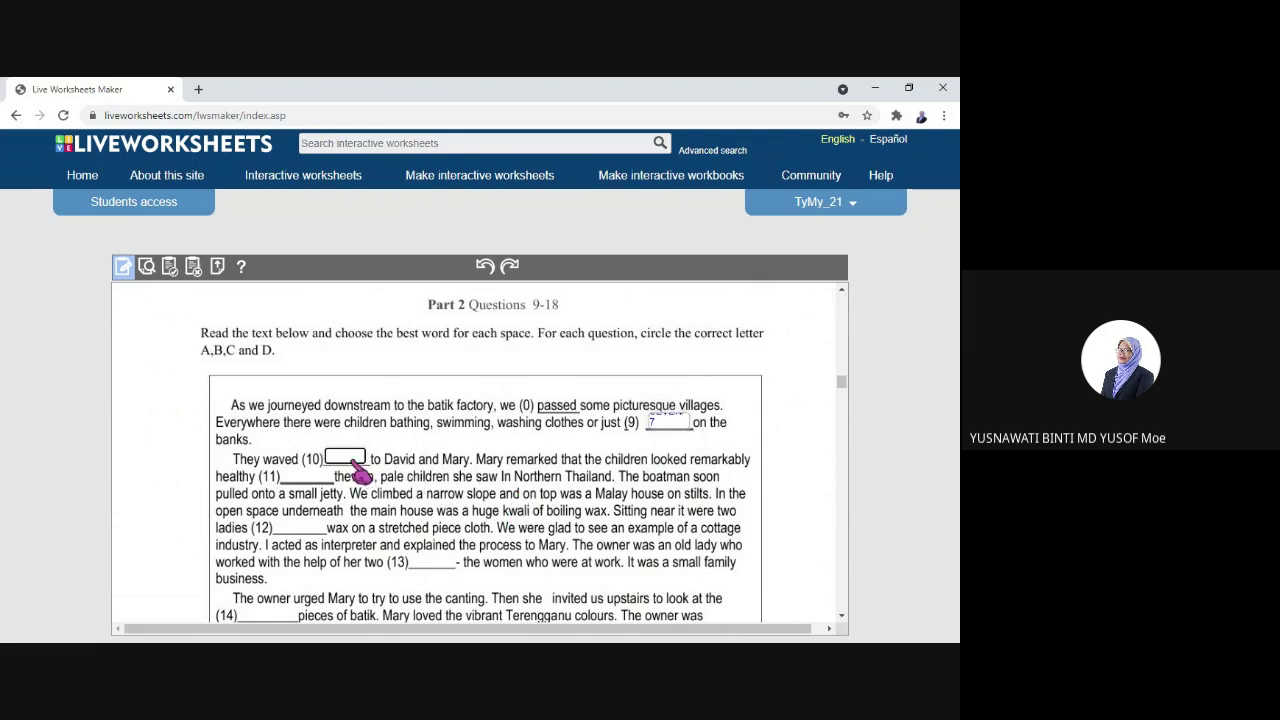
type("S")
key("BackSpace")
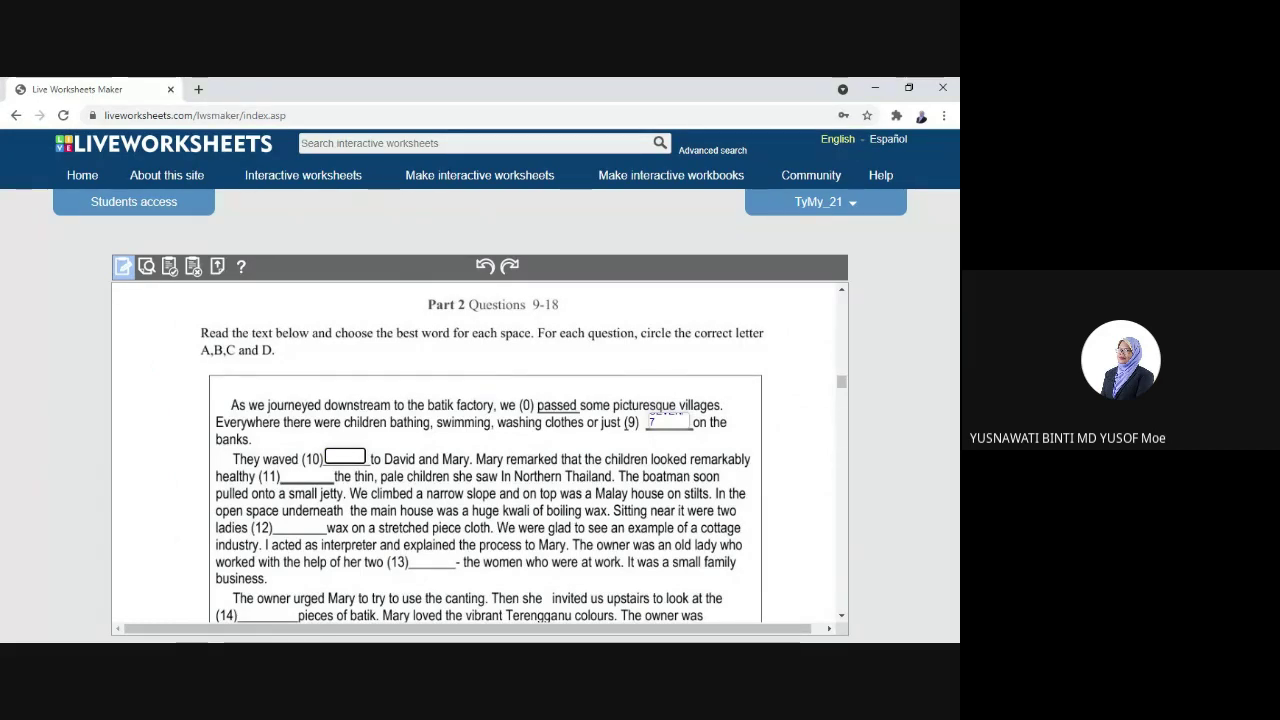
Try out answers in the text box over blank (10), clearing the entry HAND/ and entering SE.
type("HAND")
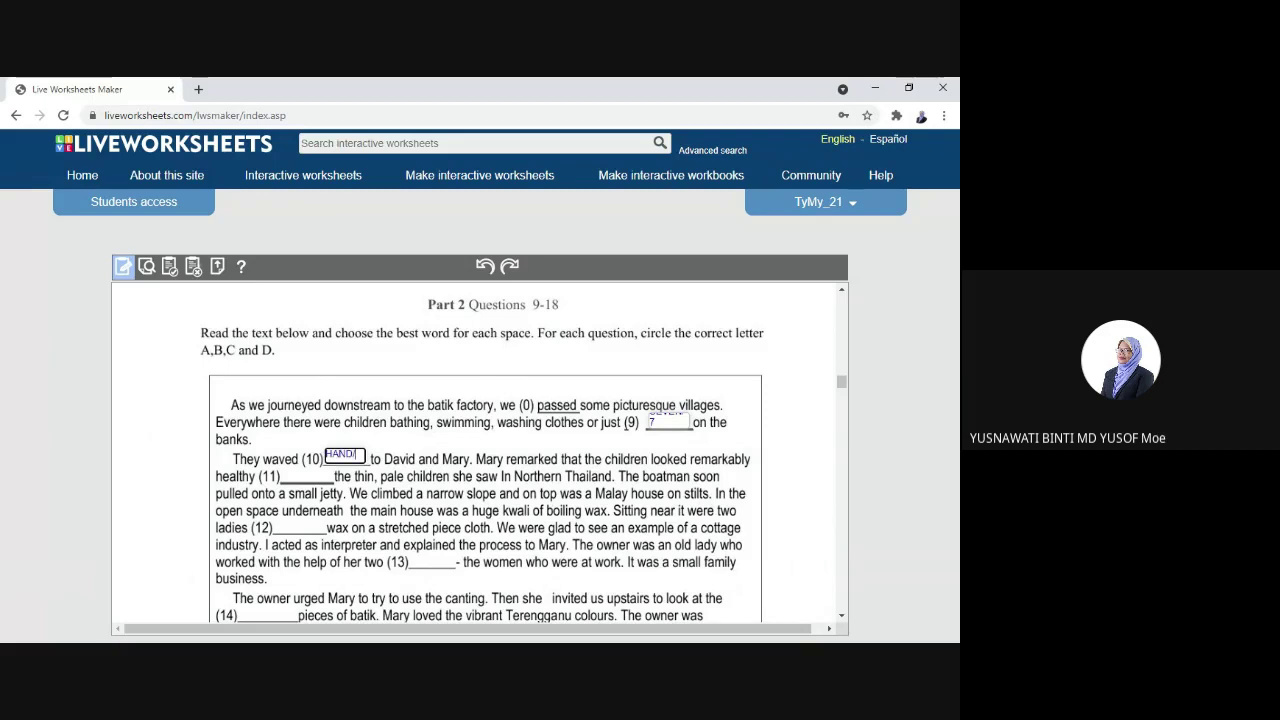
key("BackSpace")
key("BackSpace")
key("BackSpace")
key("BackSpace")
key("BackSpace")
type("EETIN")
key("BackSpace")
key("BackSpace")
key("BackSpace")
key("BackSpace")
key("BackSpace")
type("SE")
Draw long text boxes along the written-answer lines of questions 25 and 26.
scroll(845, 599, "down", 3)
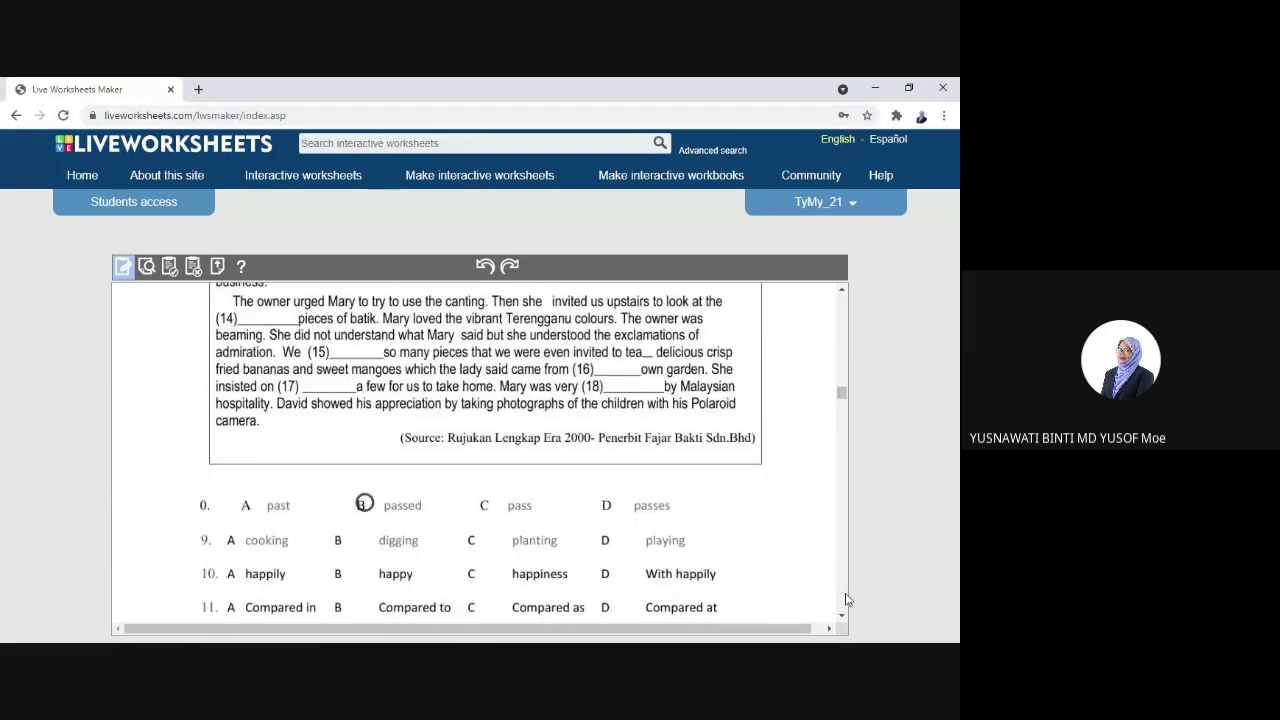
scroll(845, 599, "down", 10)
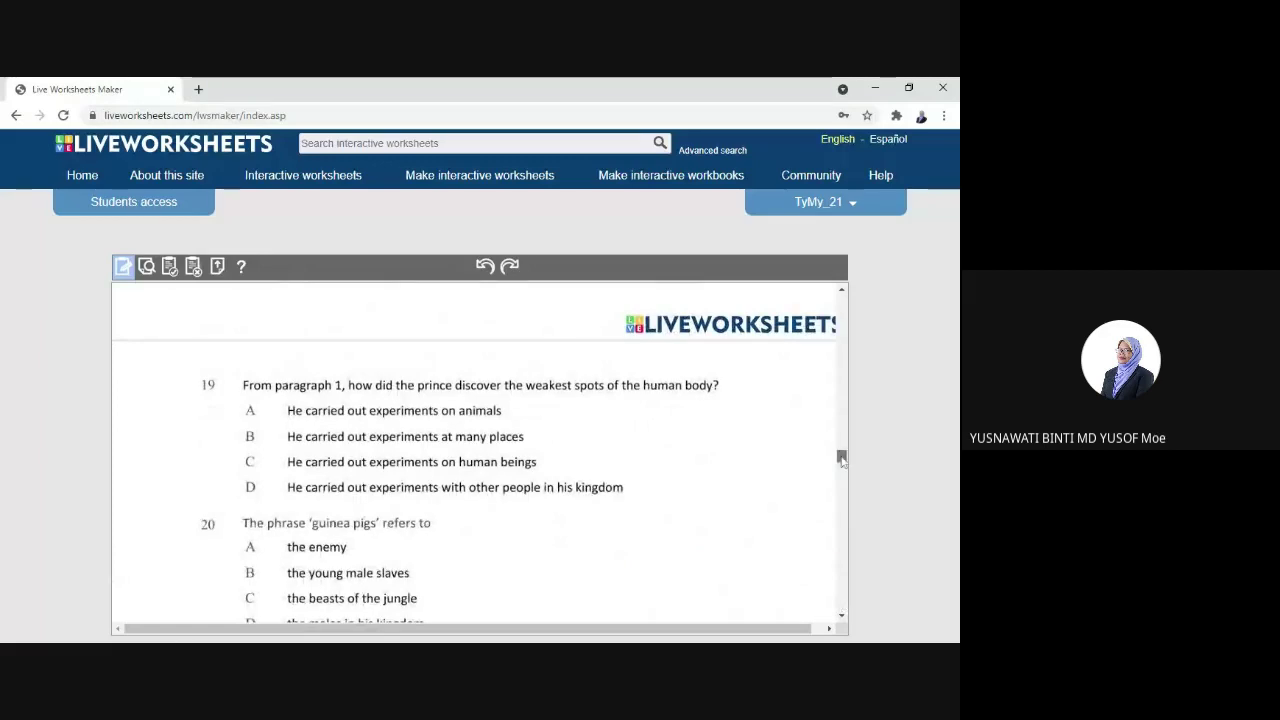
left_click_drag(842, 460, 843, 488)
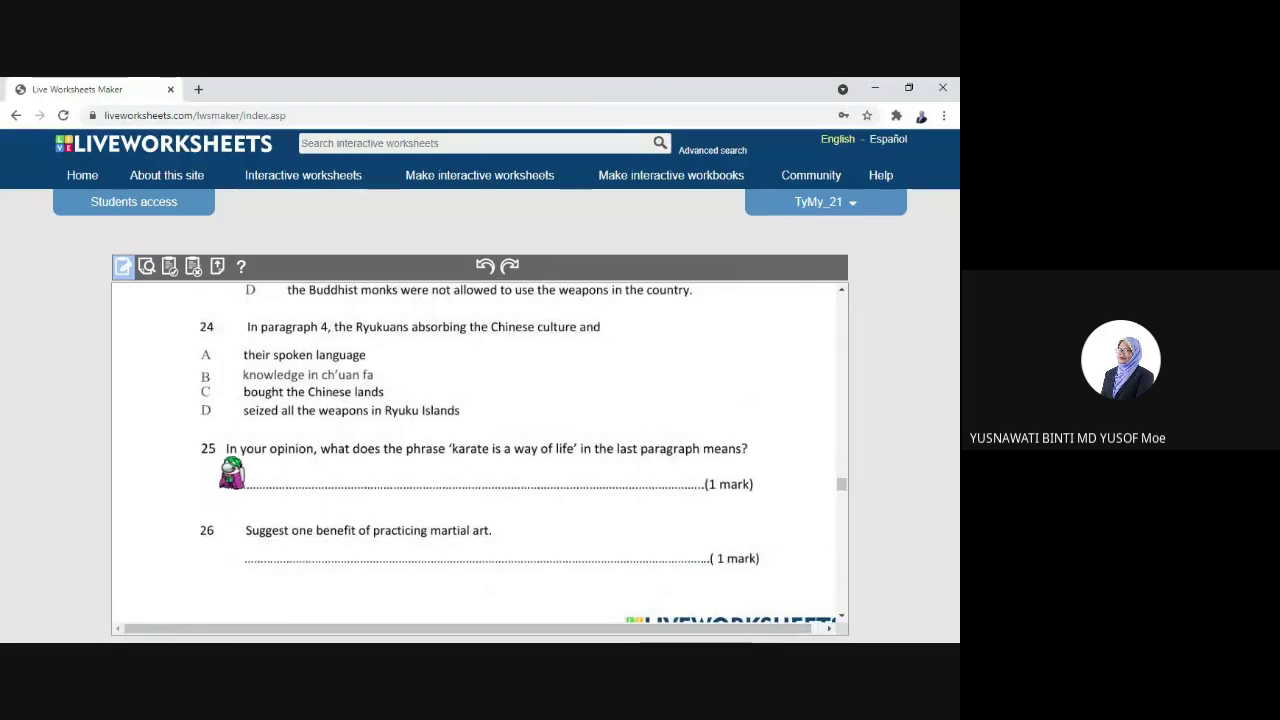
left_click_drag(231, 460, 697, 477)
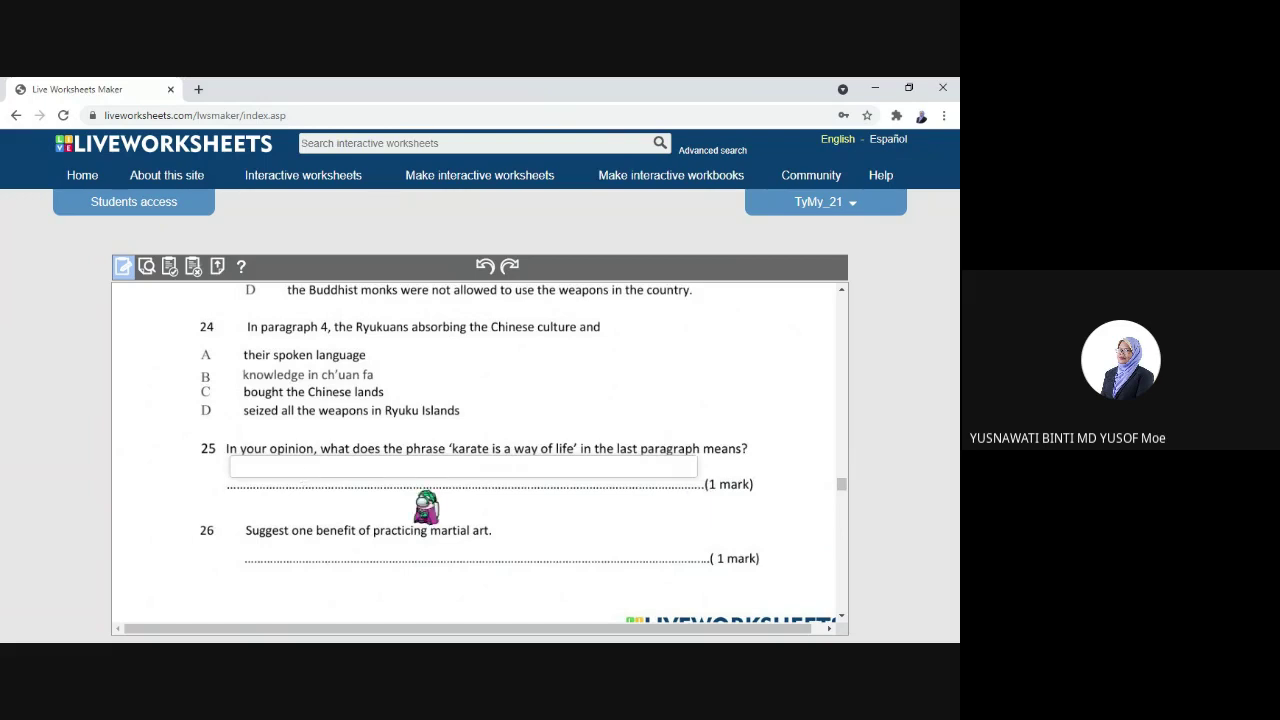
left_click(482, 467)
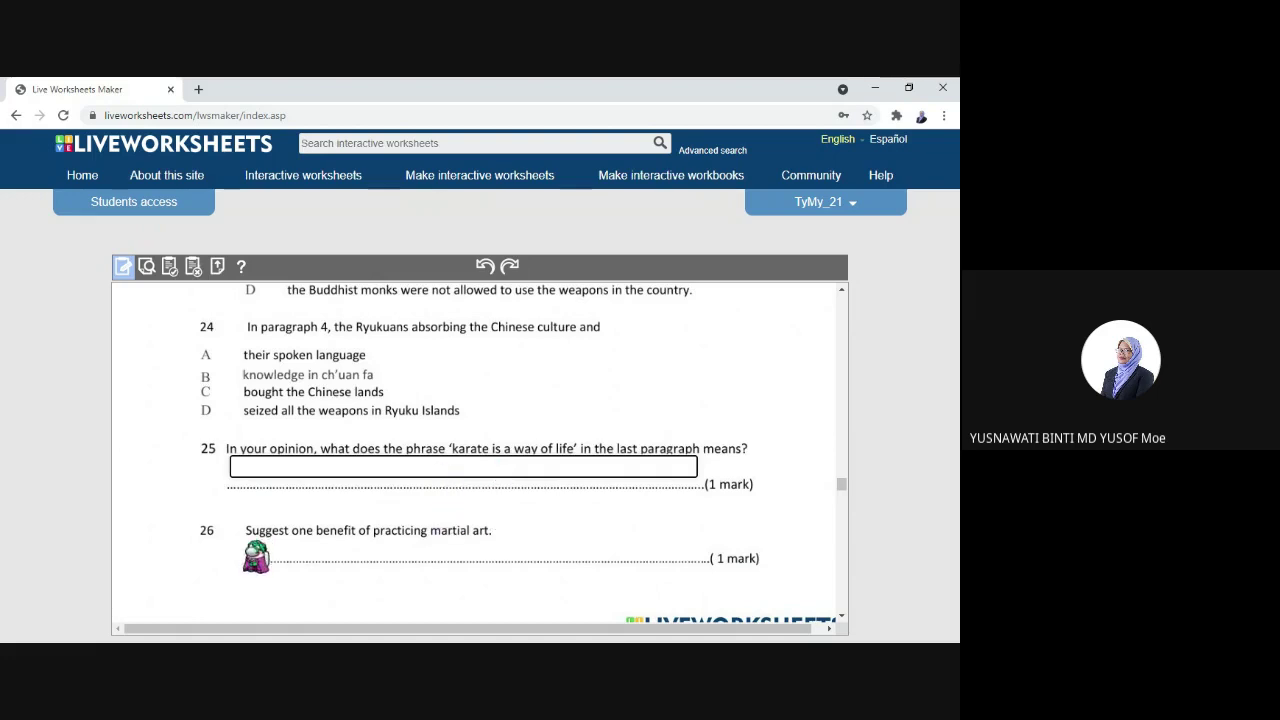
left_click_drag(248, 532, 690, 552)
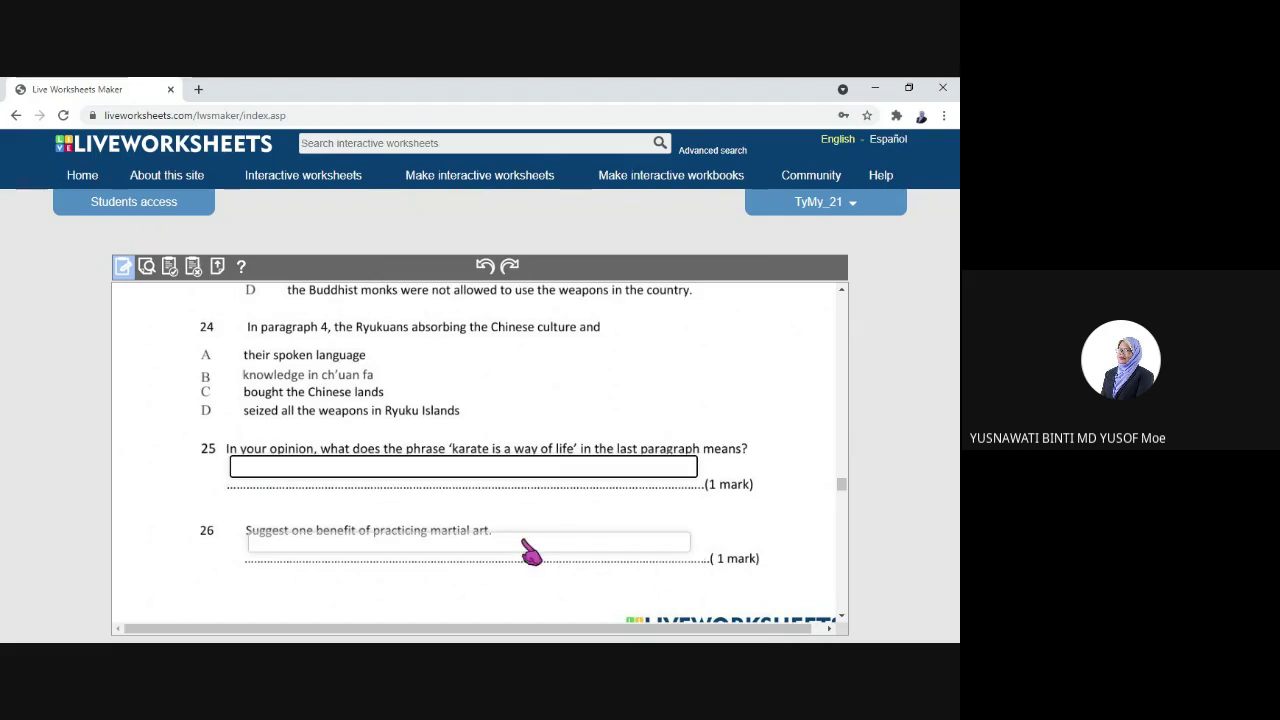
Resize question 26's text box so it sits between the question text and the dotted answer line.
left_click(410, 549)
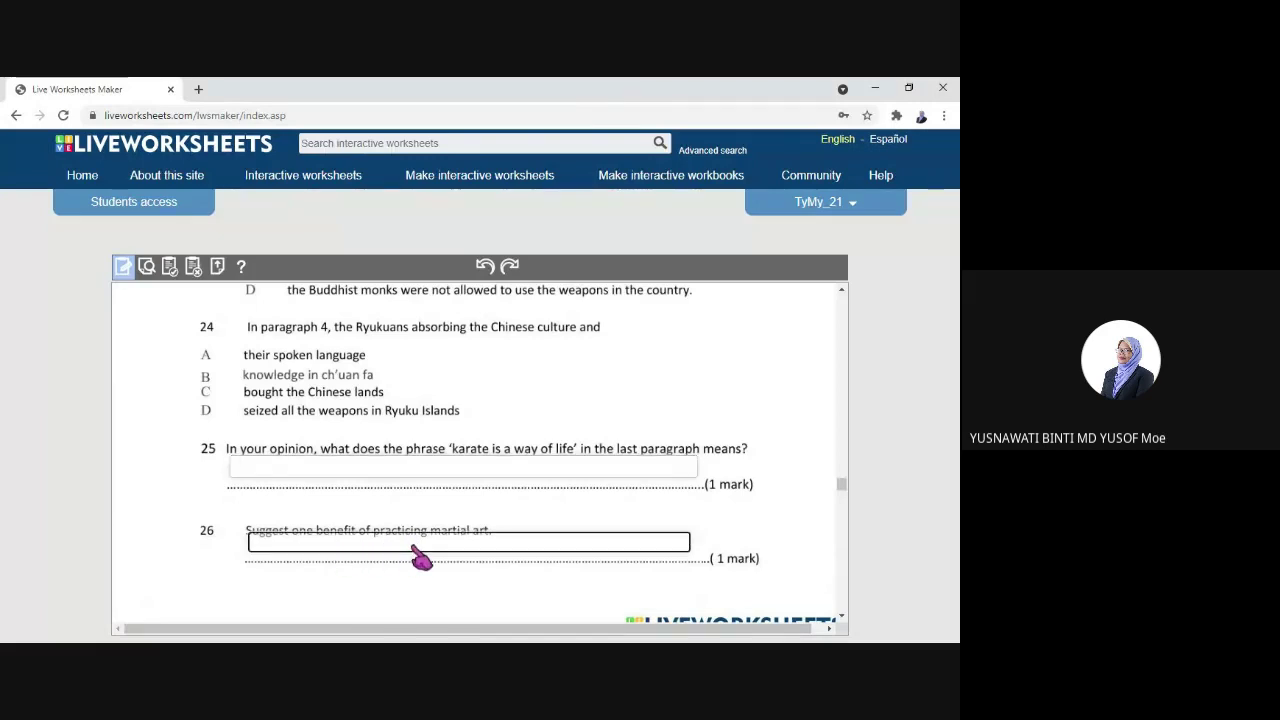
left_click(446, 531)
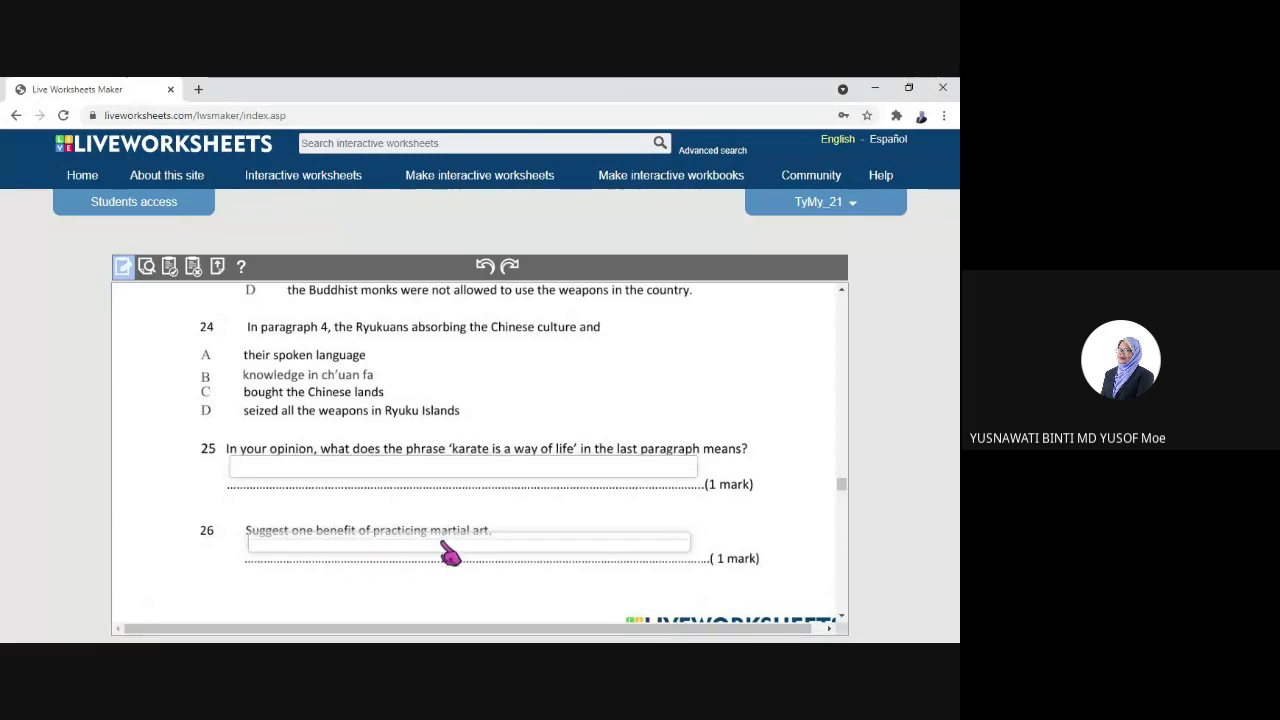
left_click(448, 553)
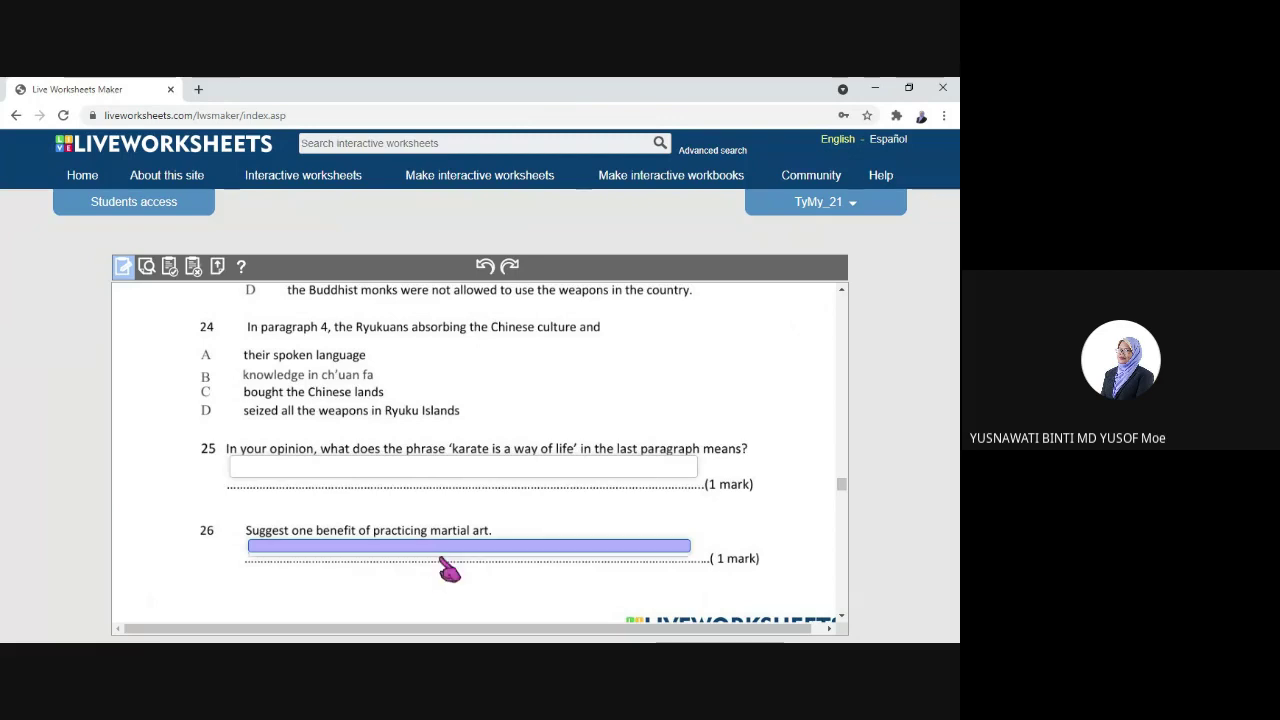
left_click_drag(441, 562, 441, 562)
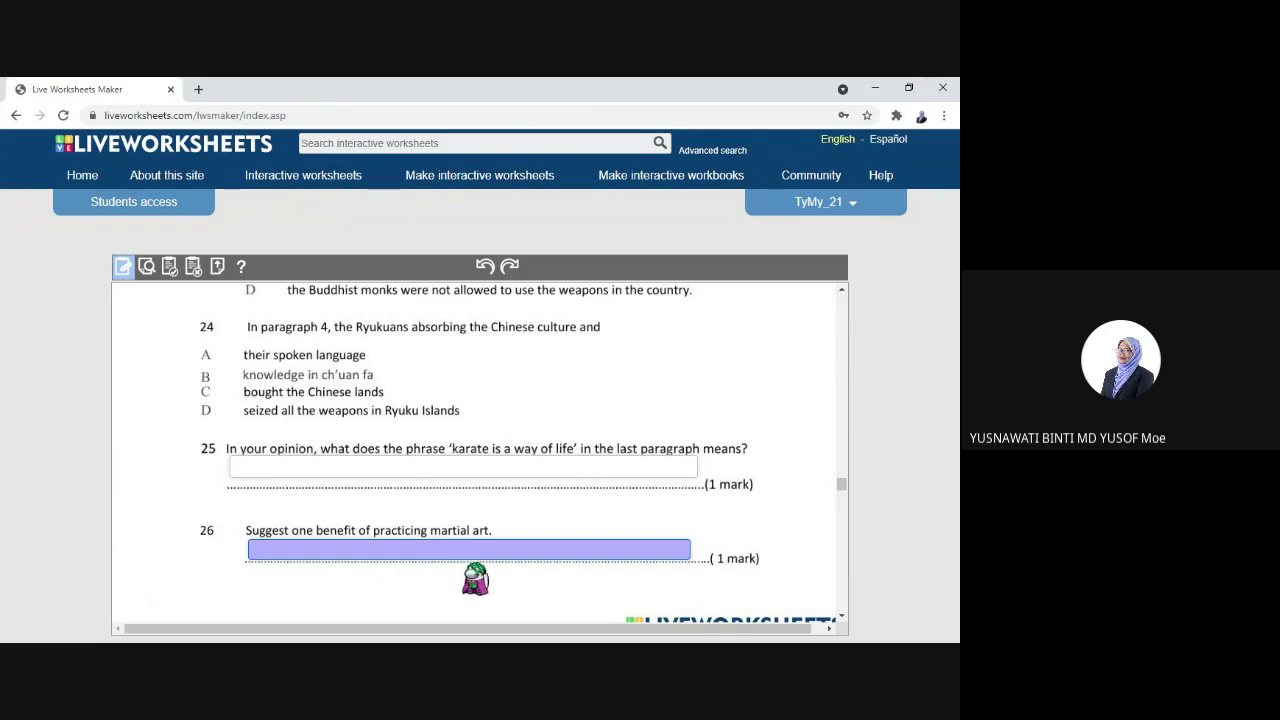
Replace question 25's text box with a copy of question 26's box, resized onto question 25's answer line.
left_click(452, 468)
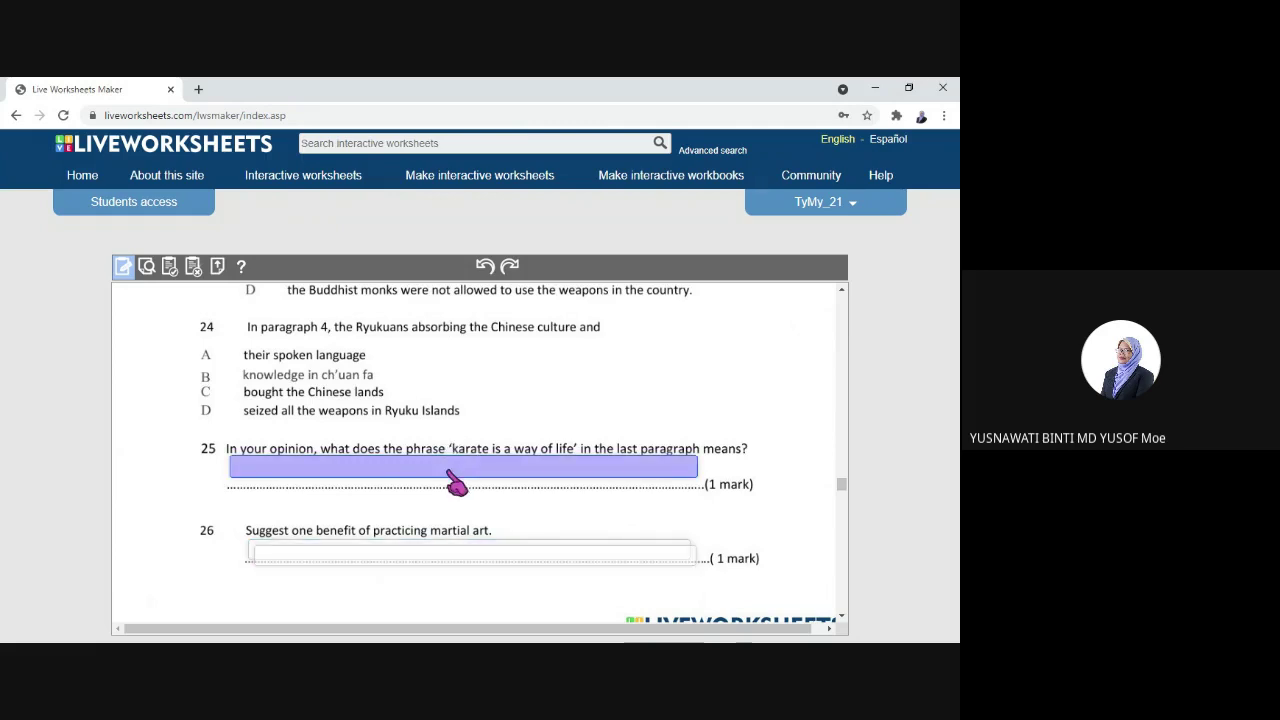
key("Delete")
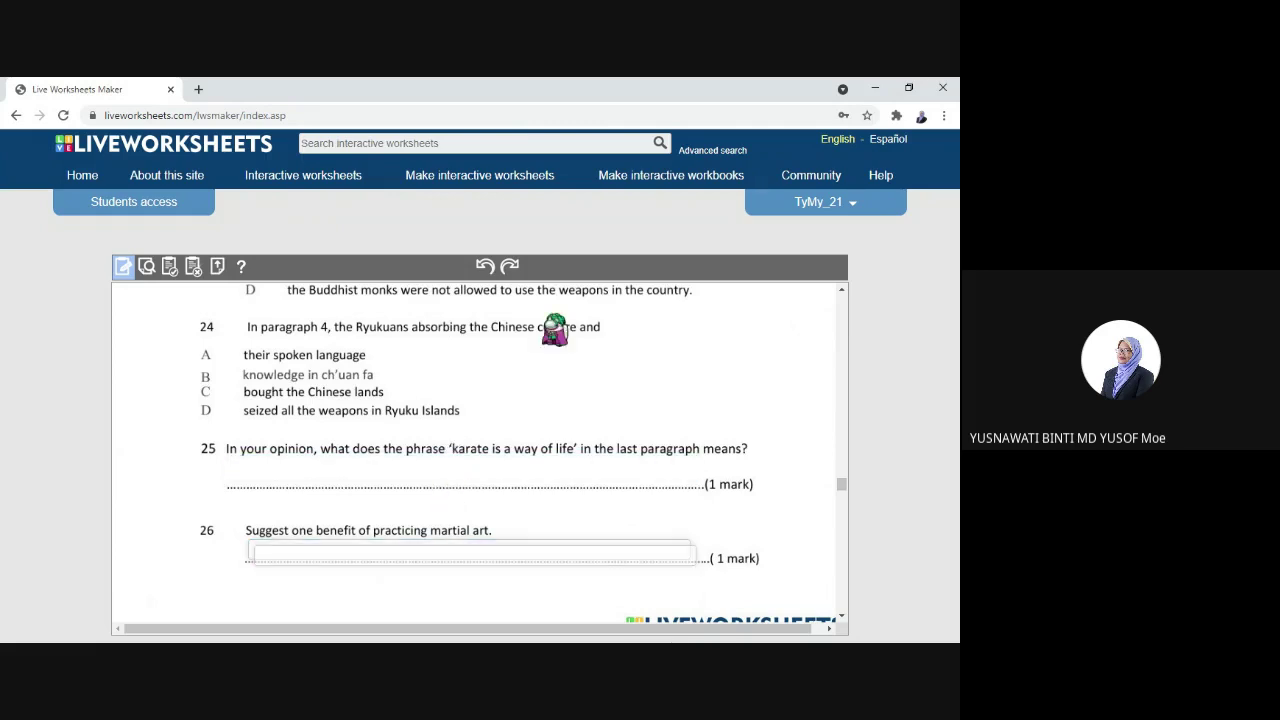
left_click(492, 563)
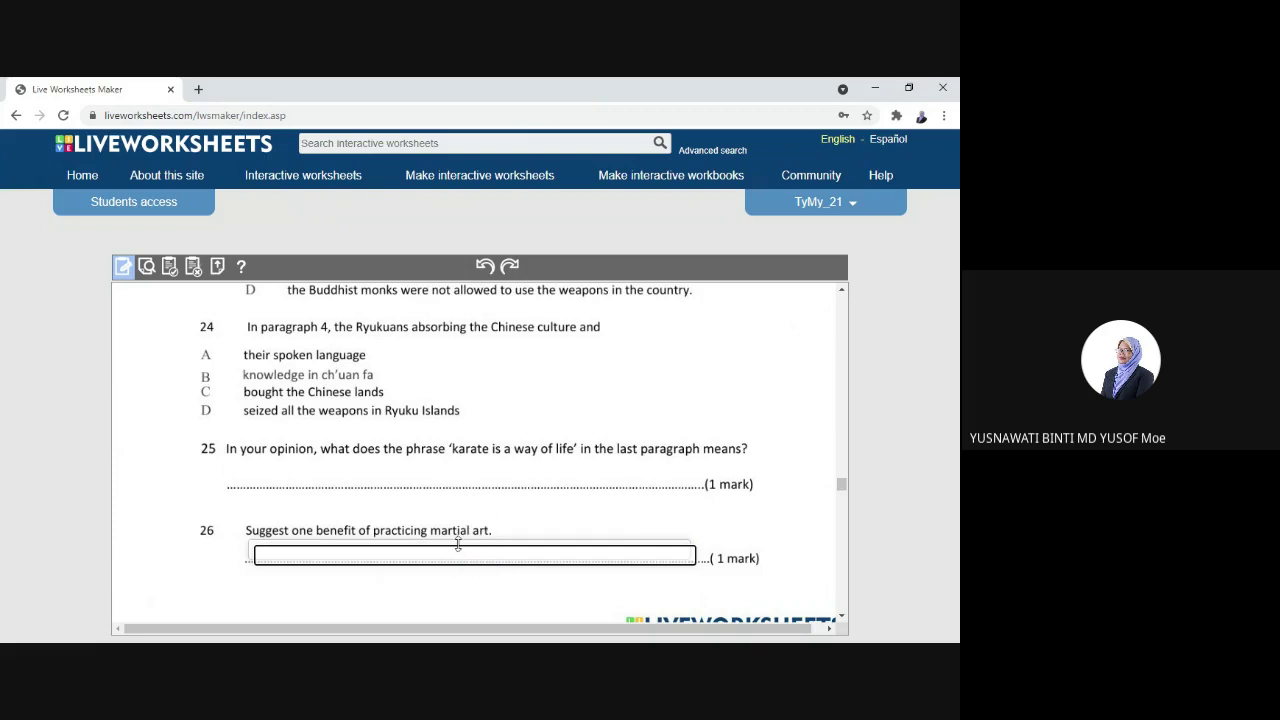
left_click_drag(457, 544, 415, 468)
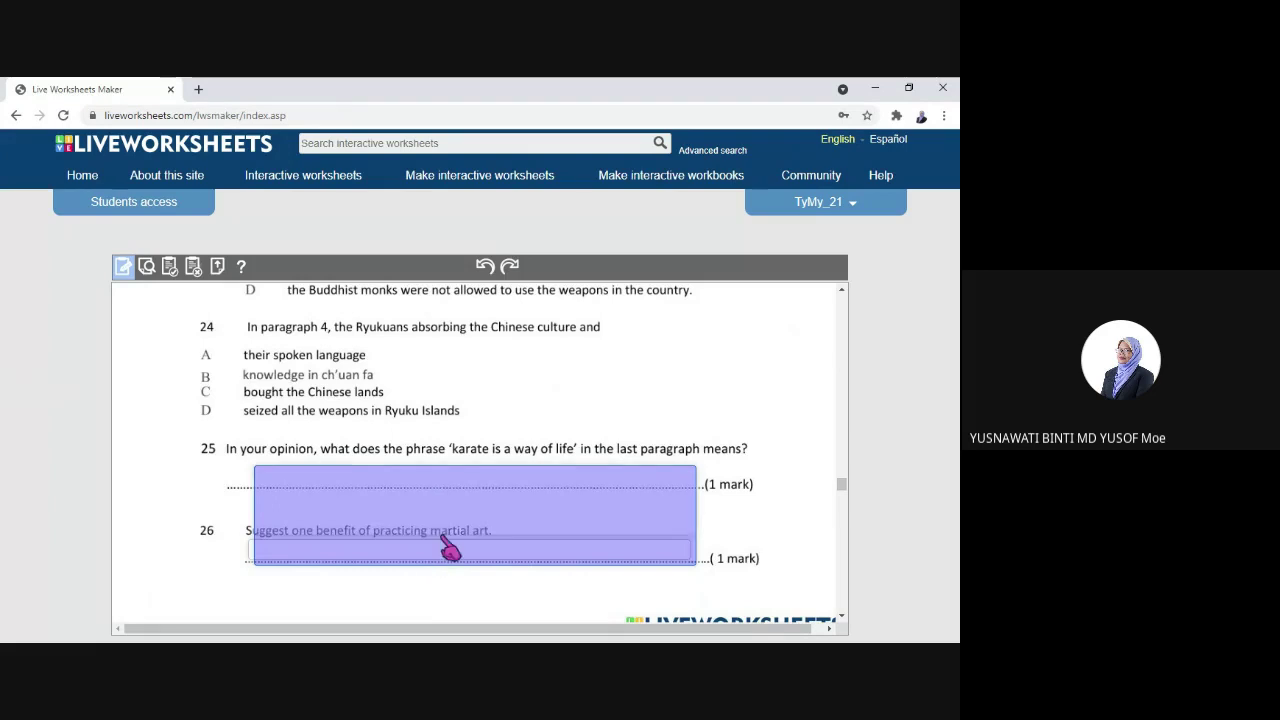
left_click_drag(441, 496, 441, 489)
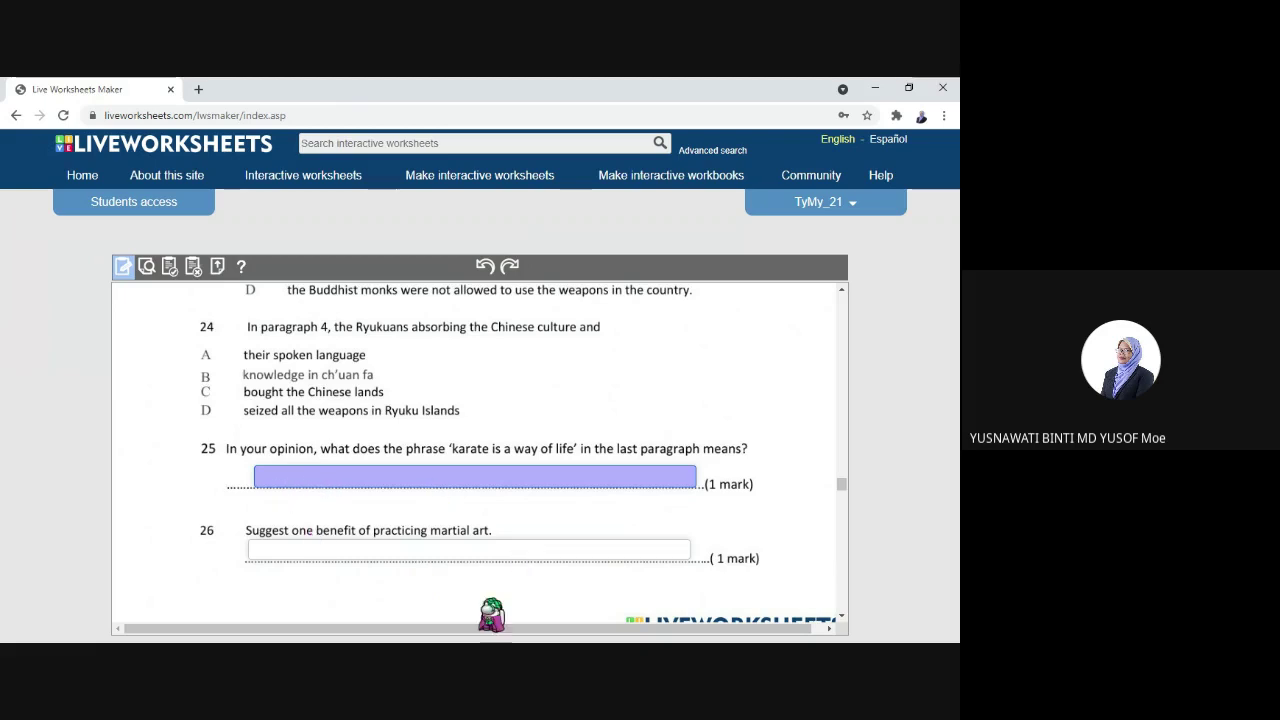
Look through Part 4 and Part 5 of the worksheet down to the end of the last page.
scroll(495, 580, "down", 1)
scroll(495, 578, "down", 15)
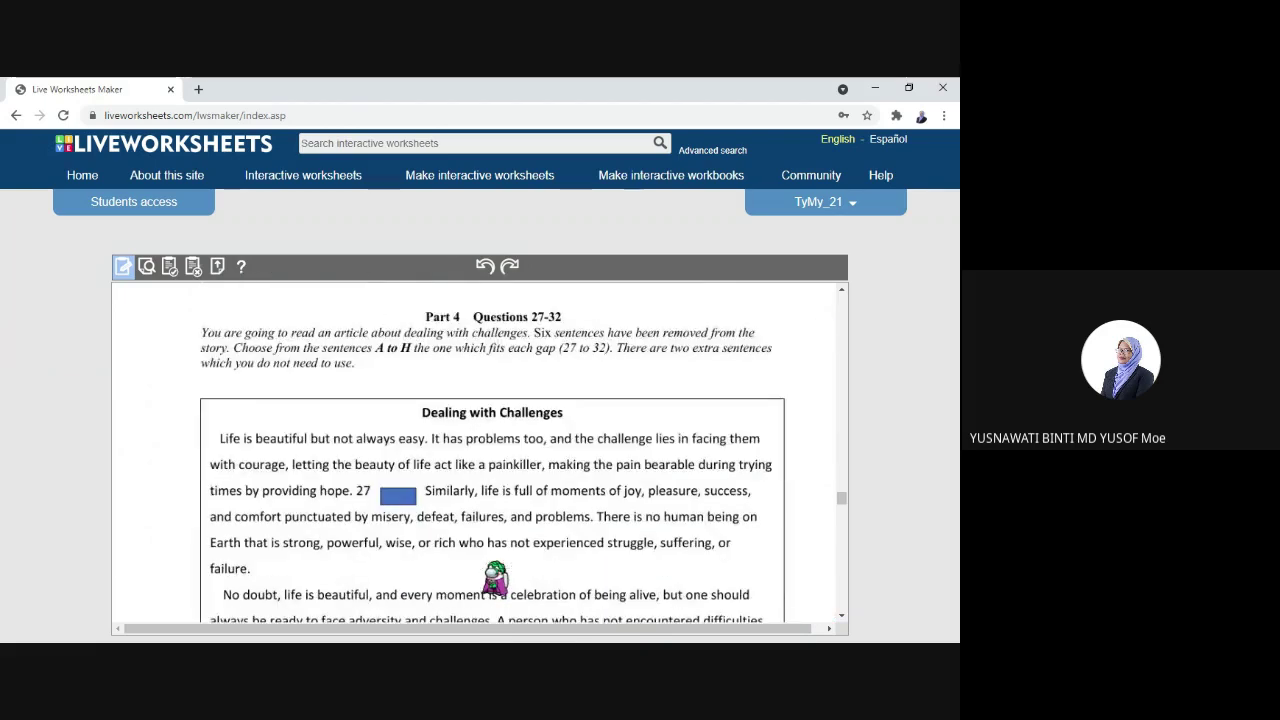
scroll(468, 437, "down", 4)
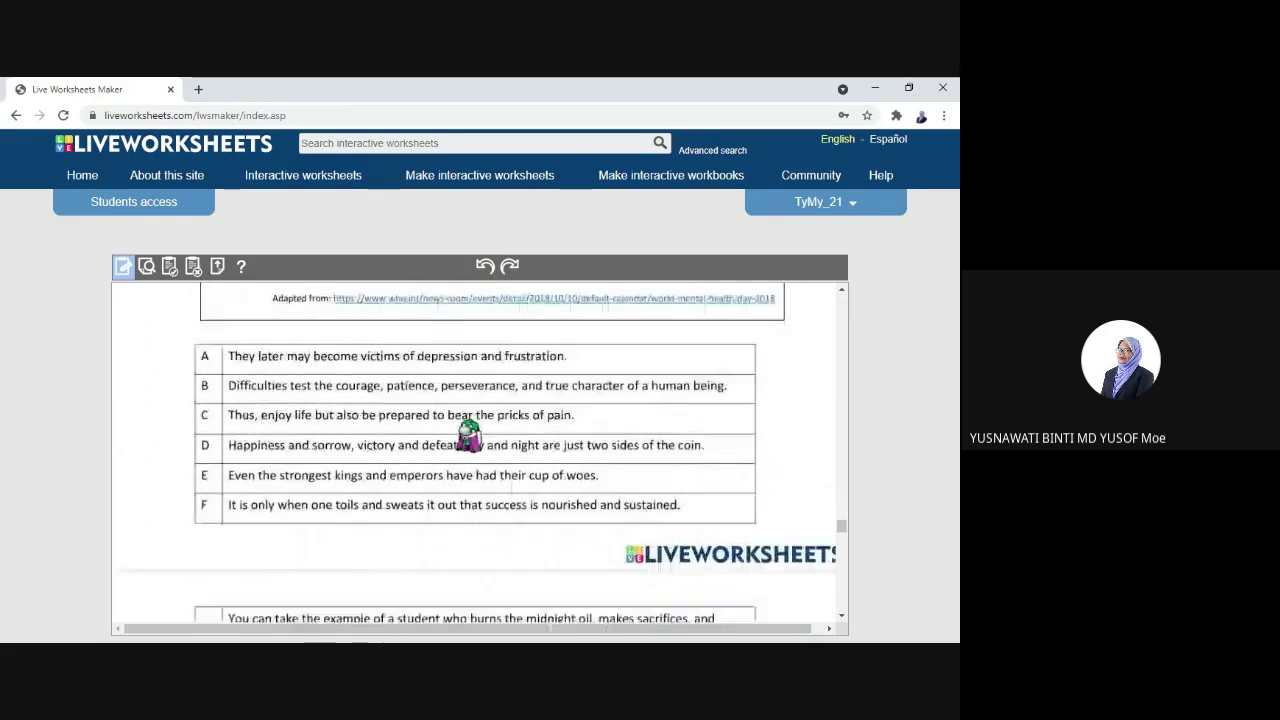
scroll(469, 435, "down", 5)
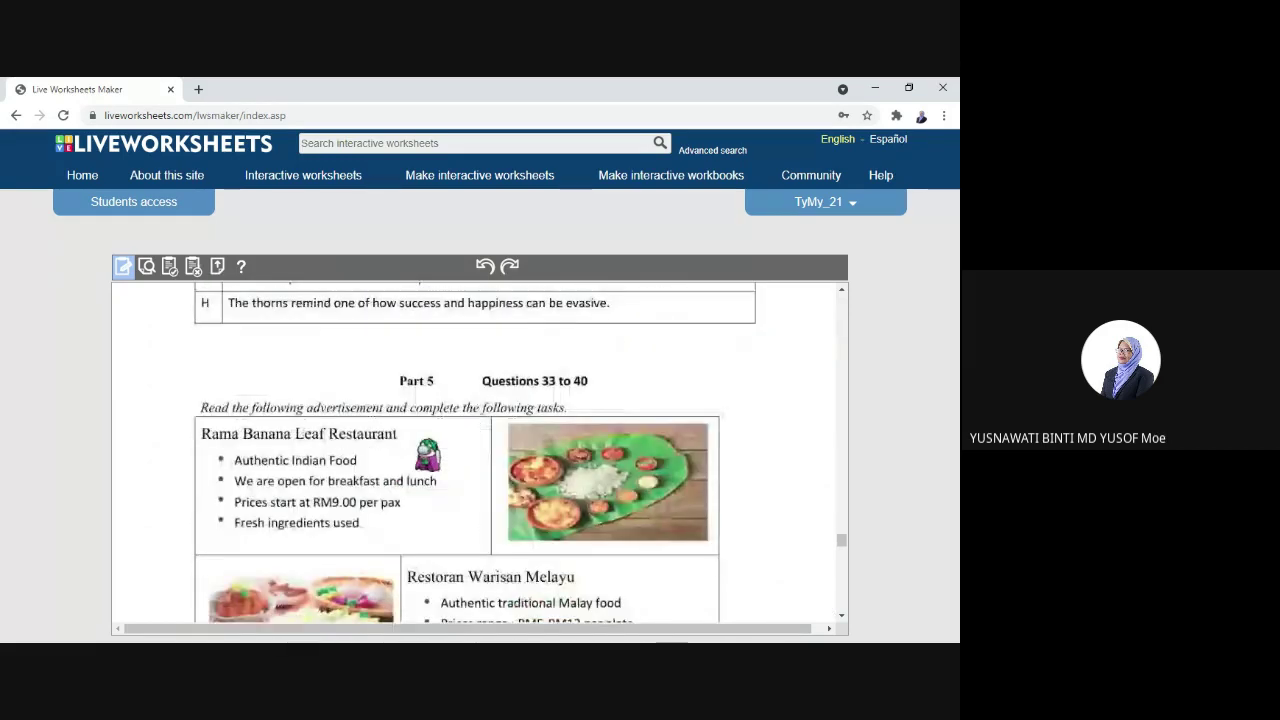
scroll(428, 455, "down", 9)
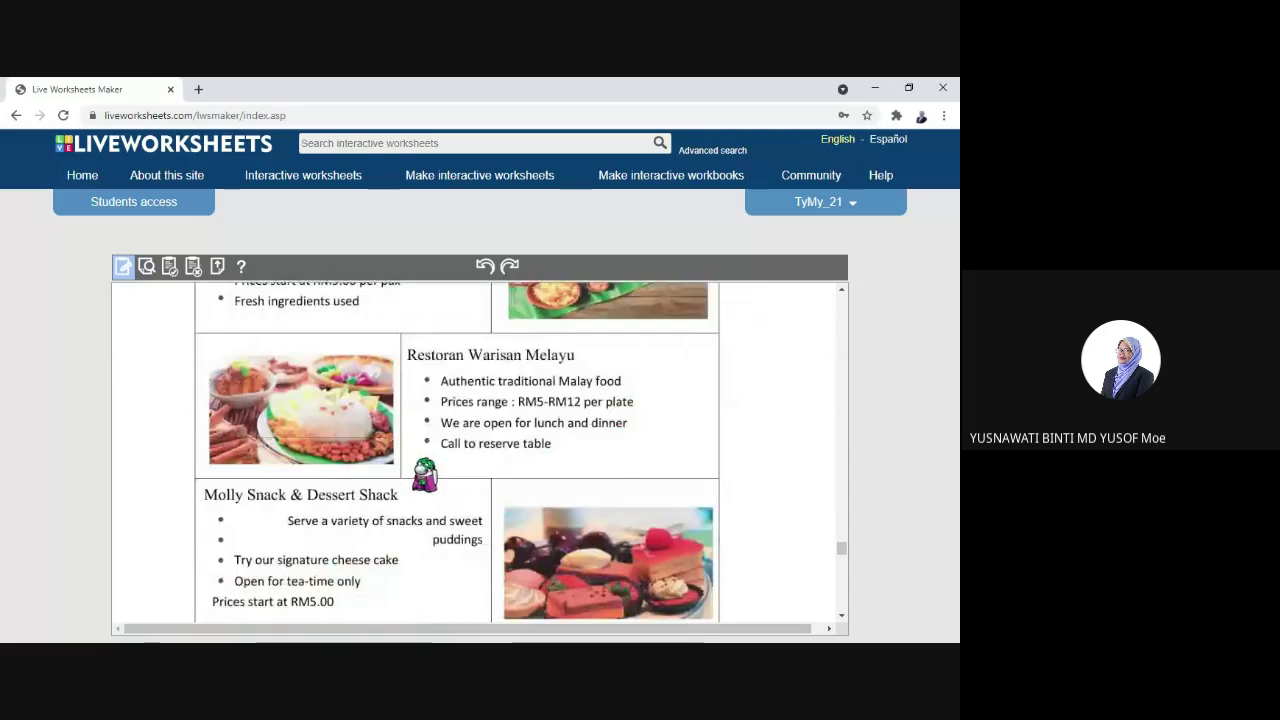
scroll(425, 474, "down", 6)
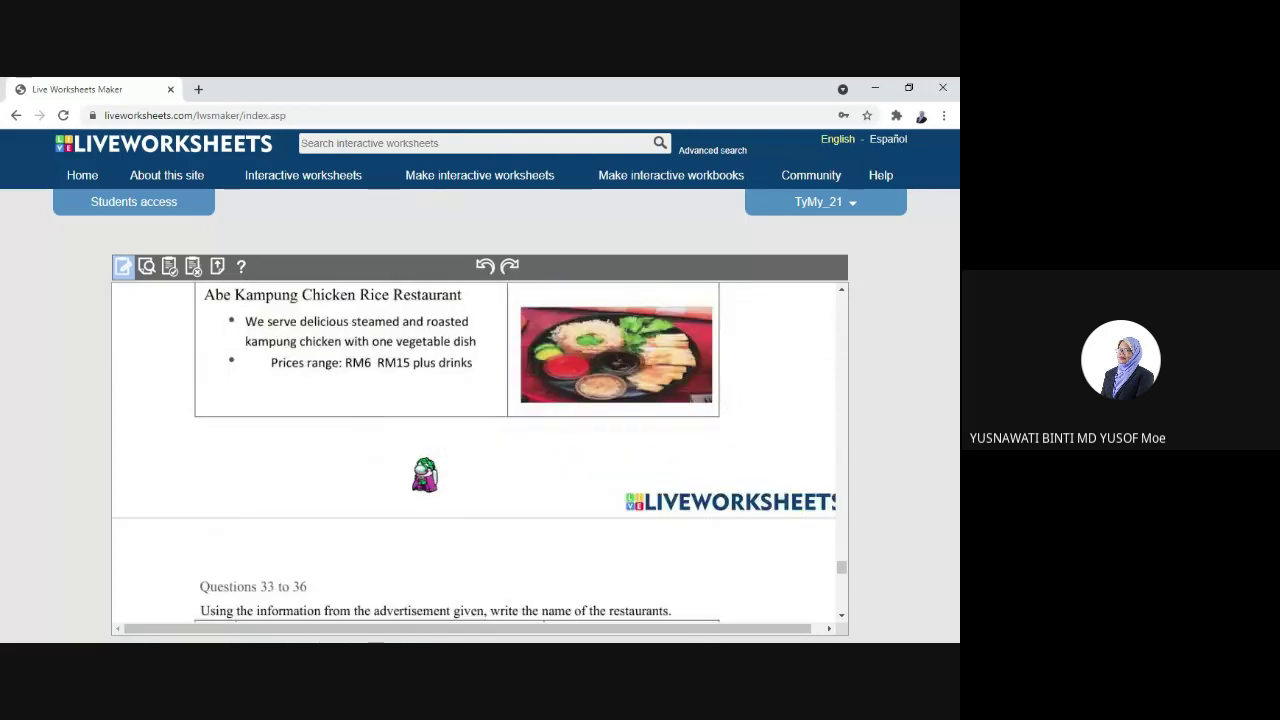
scroll(424, 478, "down", 3)
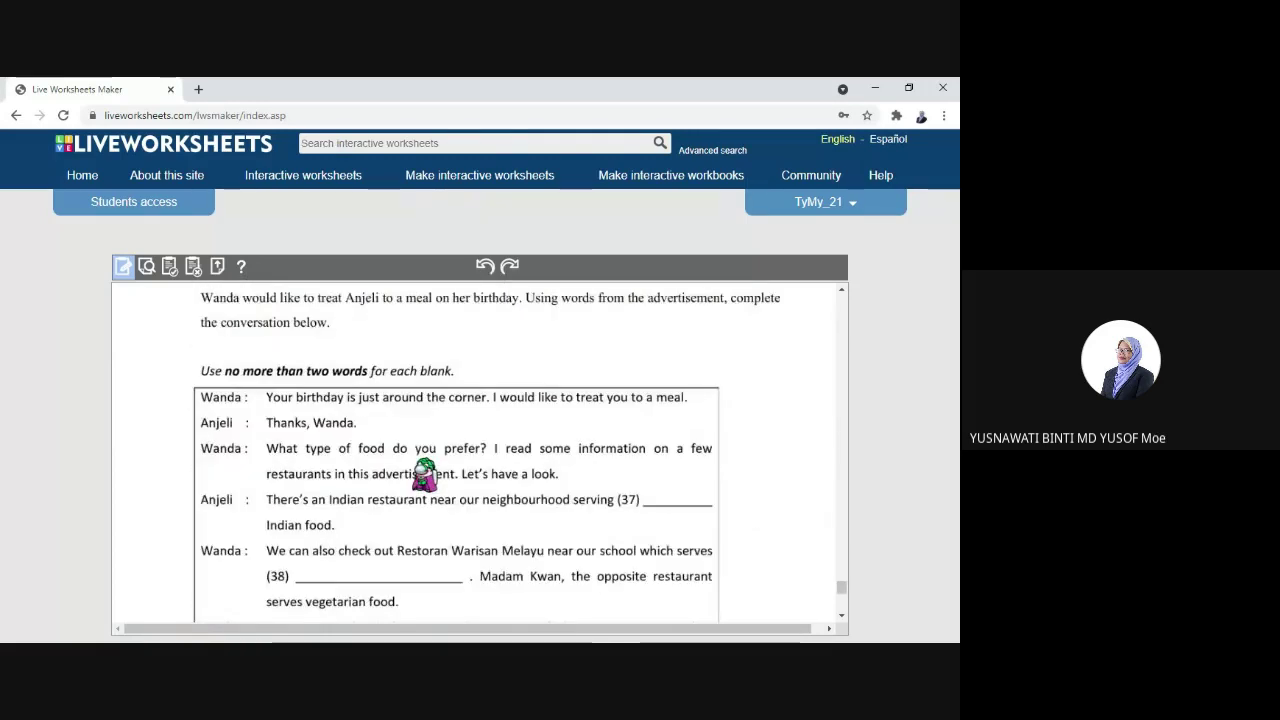
scroll(424, 478, "up", 2)
scroll(425, 475, "down", 3)
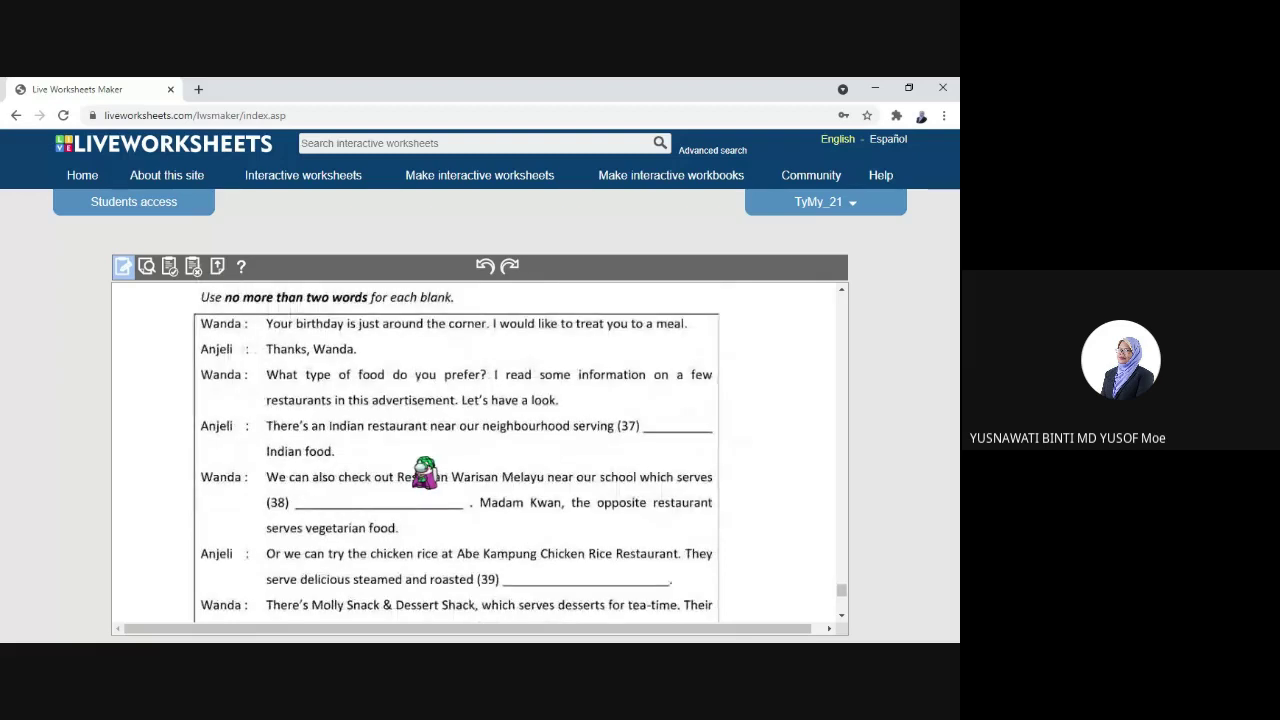
scroll(425, 474, "up", 4)
scroll(425, 474, "down", 9)
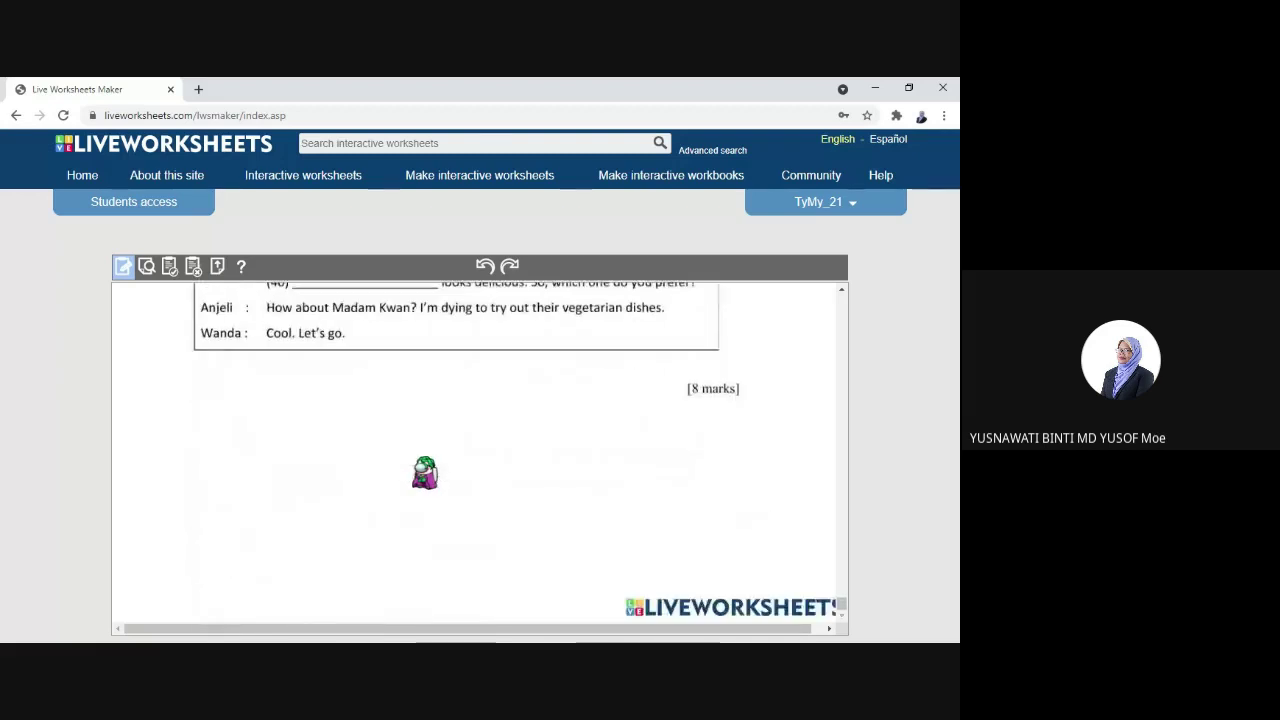
Draw a wide text box in the blank space ending the last page and enter PRINT: -END OF QUESTION - GOOD LUCK.
left_click_drag(174, 356, 790, 588)
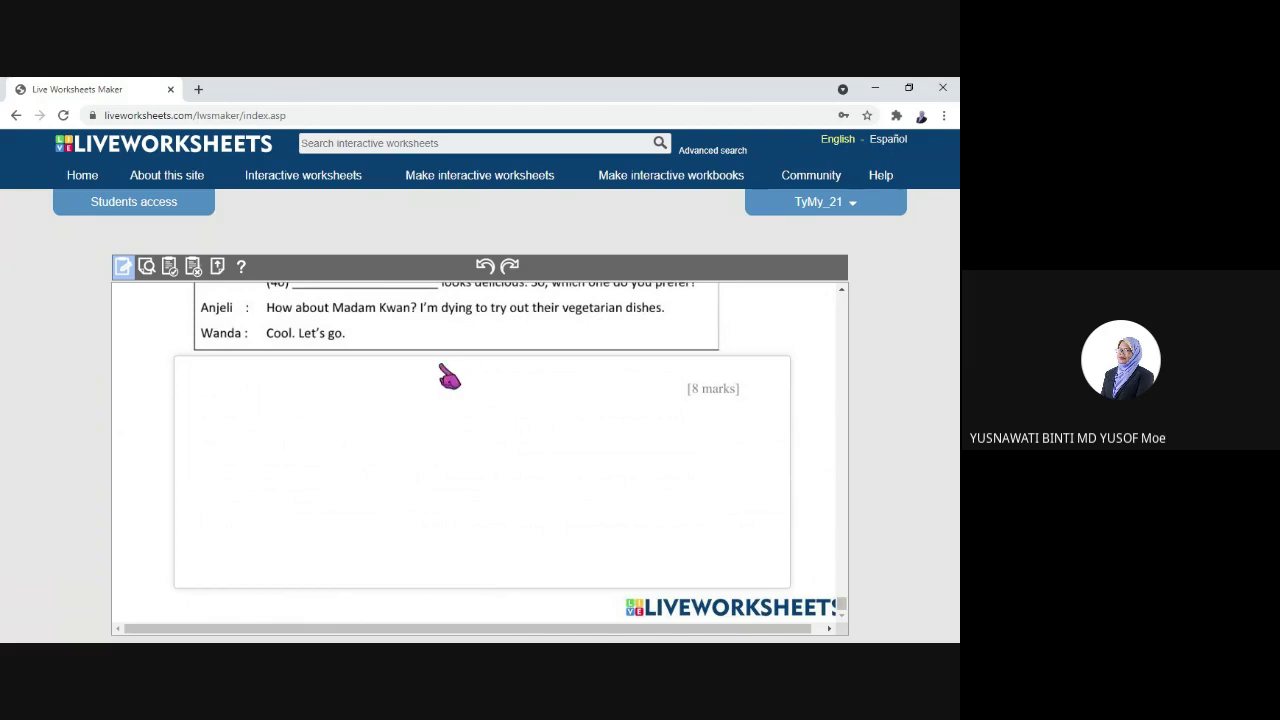
left_click_drag(445, 361, 437, 499)
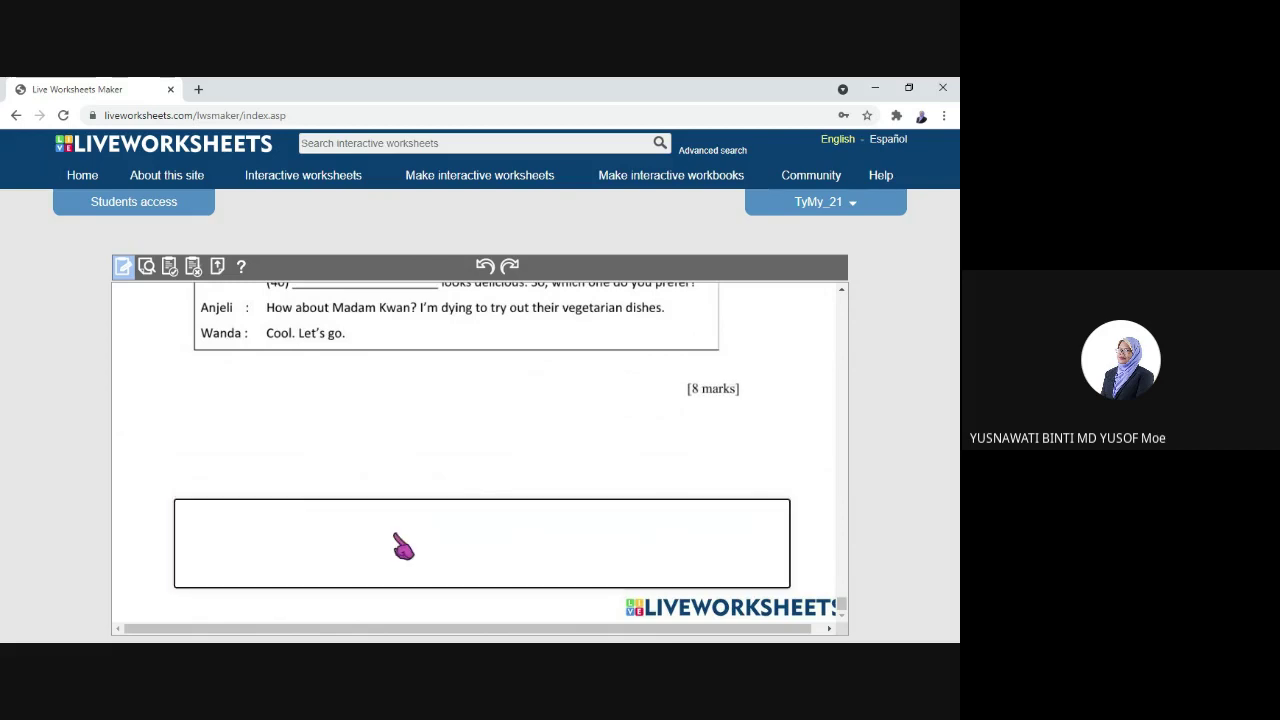
type("PRINT:")
type("GOOD")
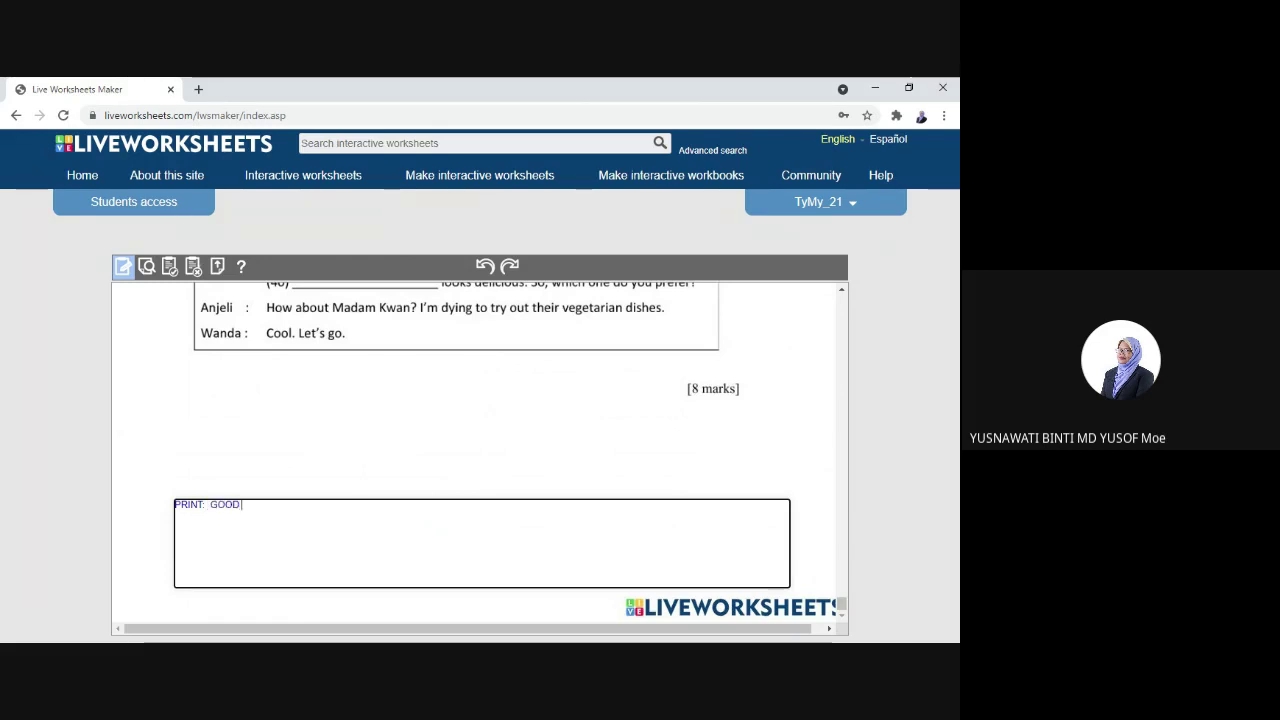
type(" LU")
key("BackSpace")
key("BackSpace")
key("BackSpace")
key("BackSpace")
key("BackSpace")
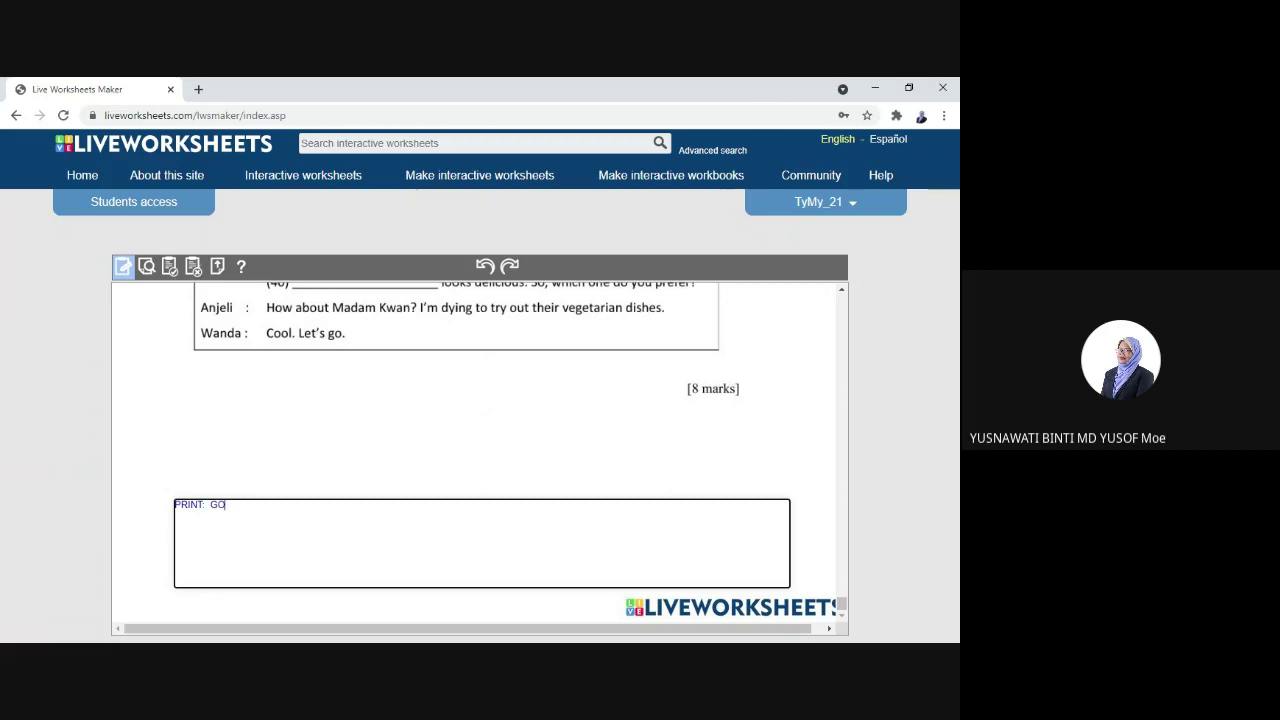
key("BackSpace")
key("BackSpace")
type("-END OF ")
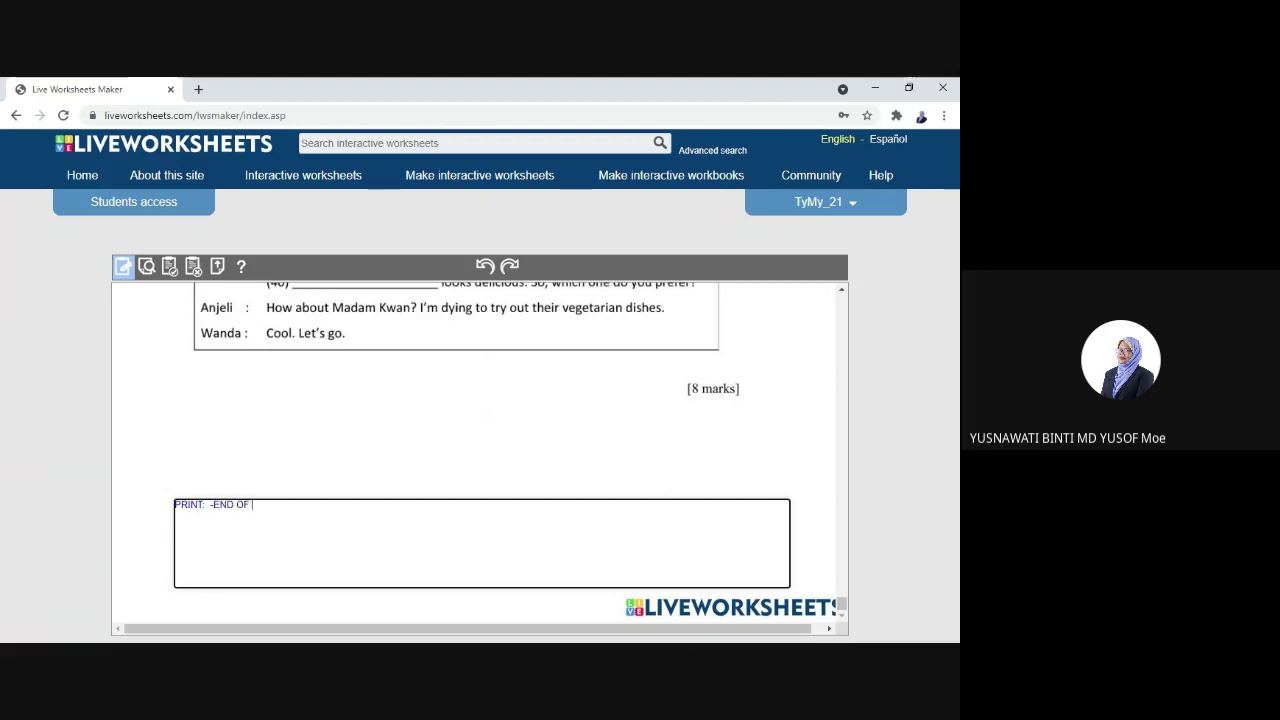
type("QUESTION - GOOD LUCK")
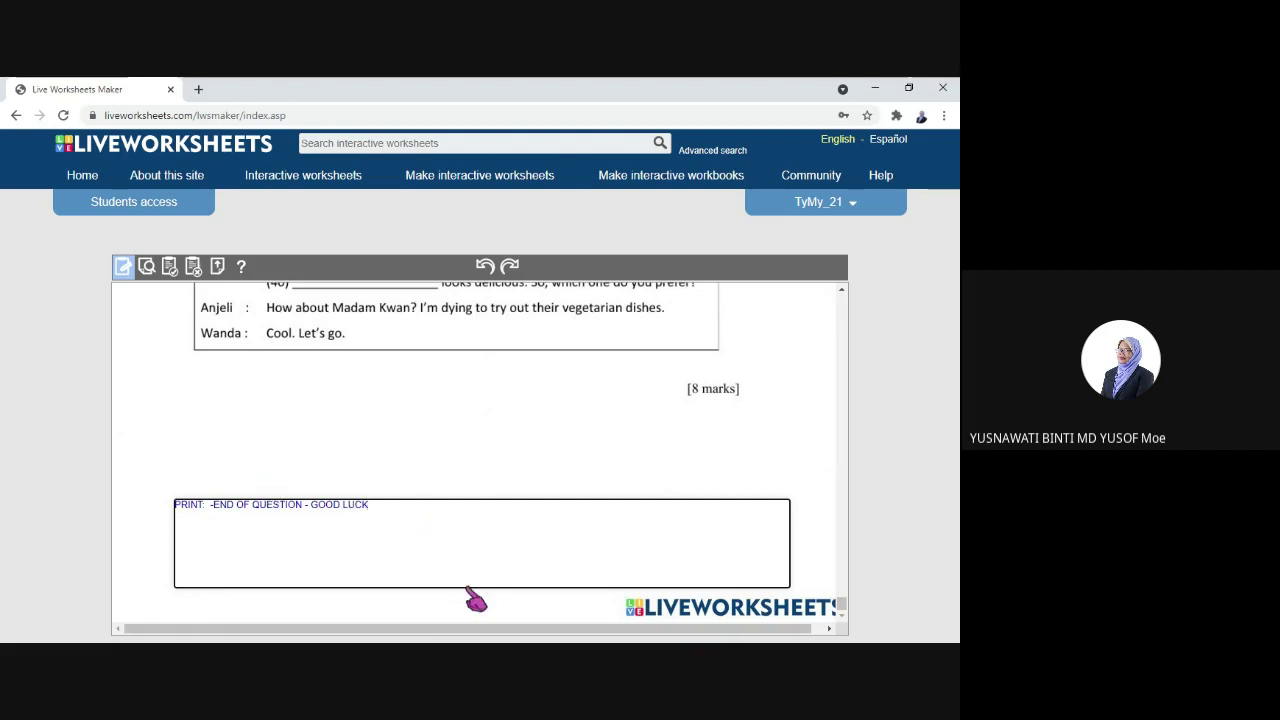
Resize the closing message's text box to a compact block and move it toward the middle of the blank space below the [8 marks] note.
left_click_drag(468, 590, 480, 527)
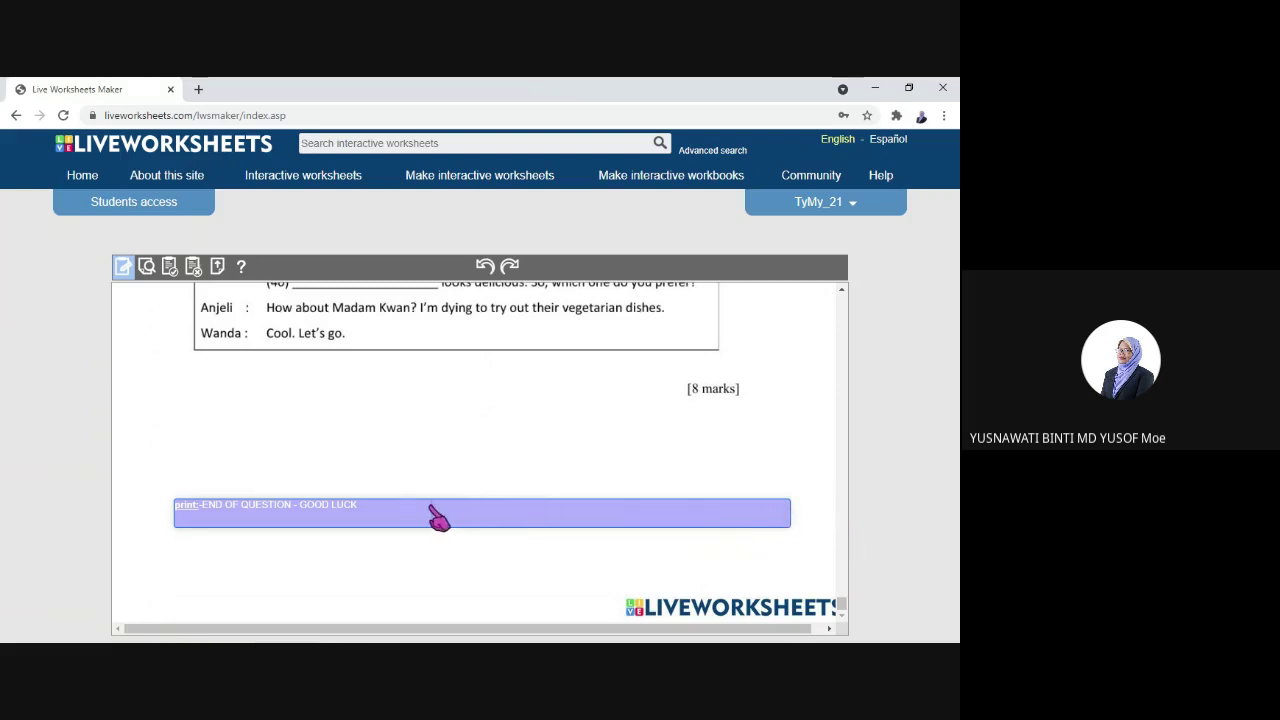
left_click_drag(790, 513, 400, 510)
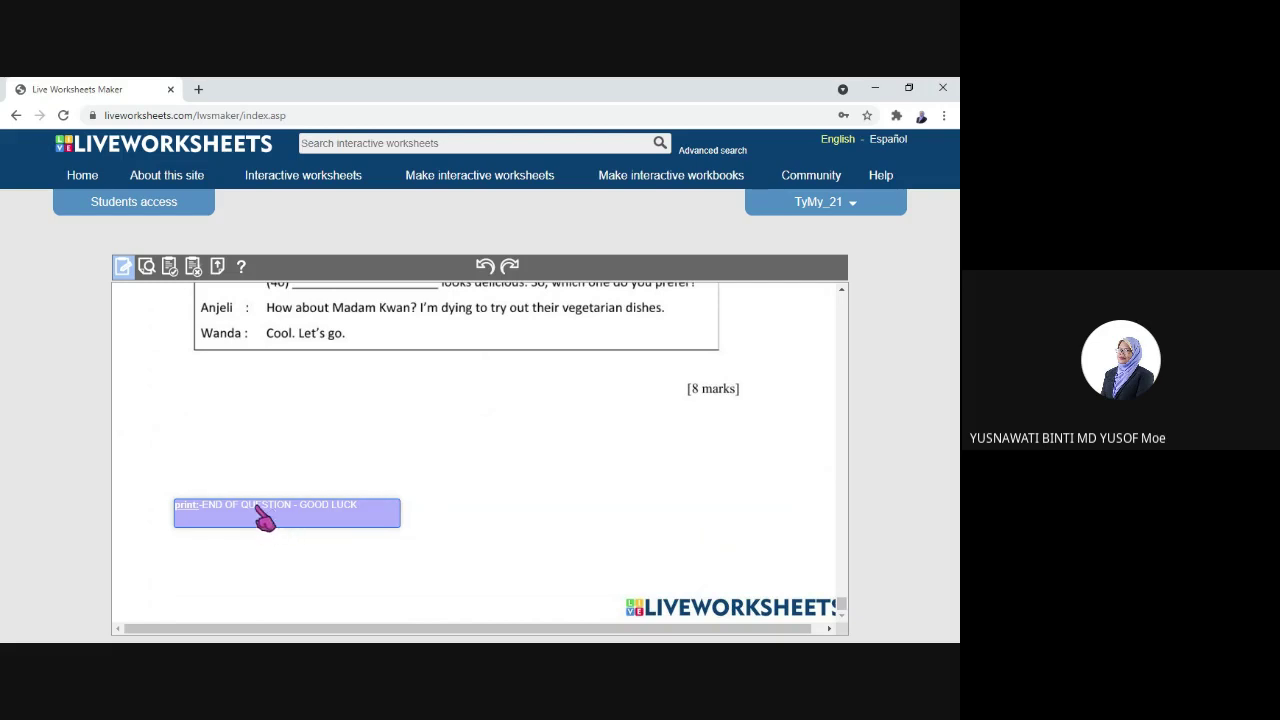
left_click(262, 512)
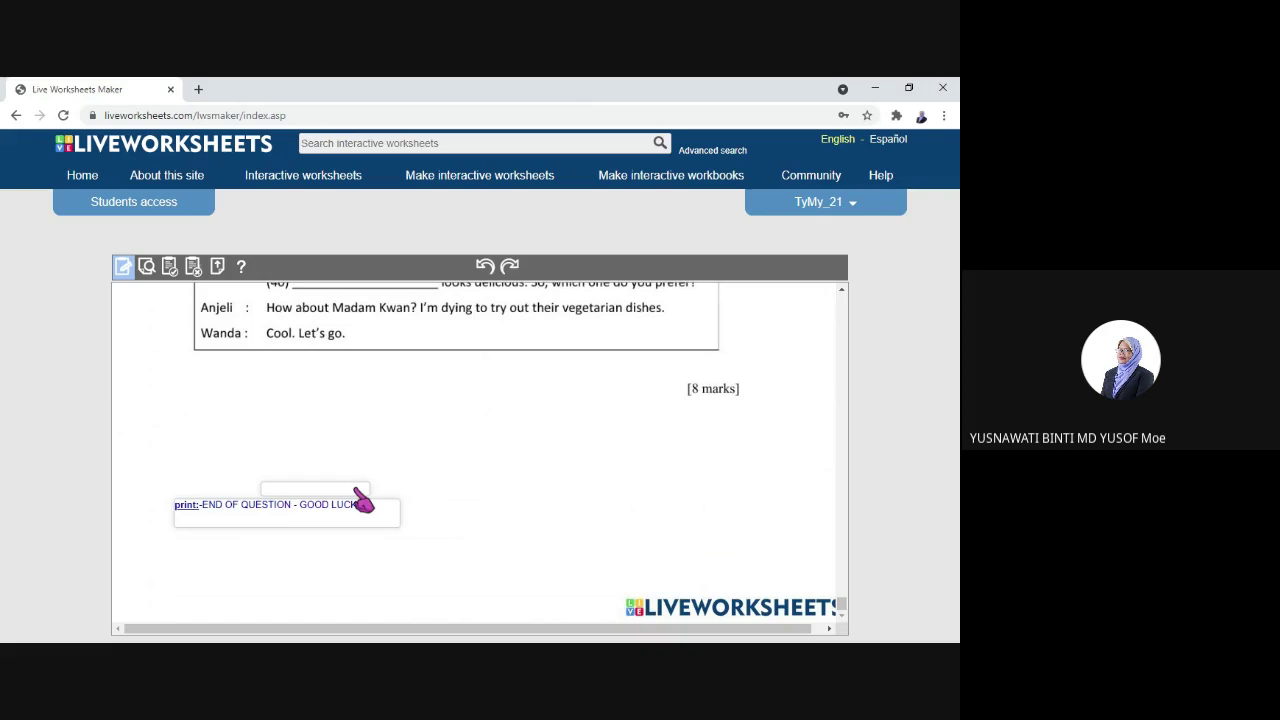
left_click(270, 518)
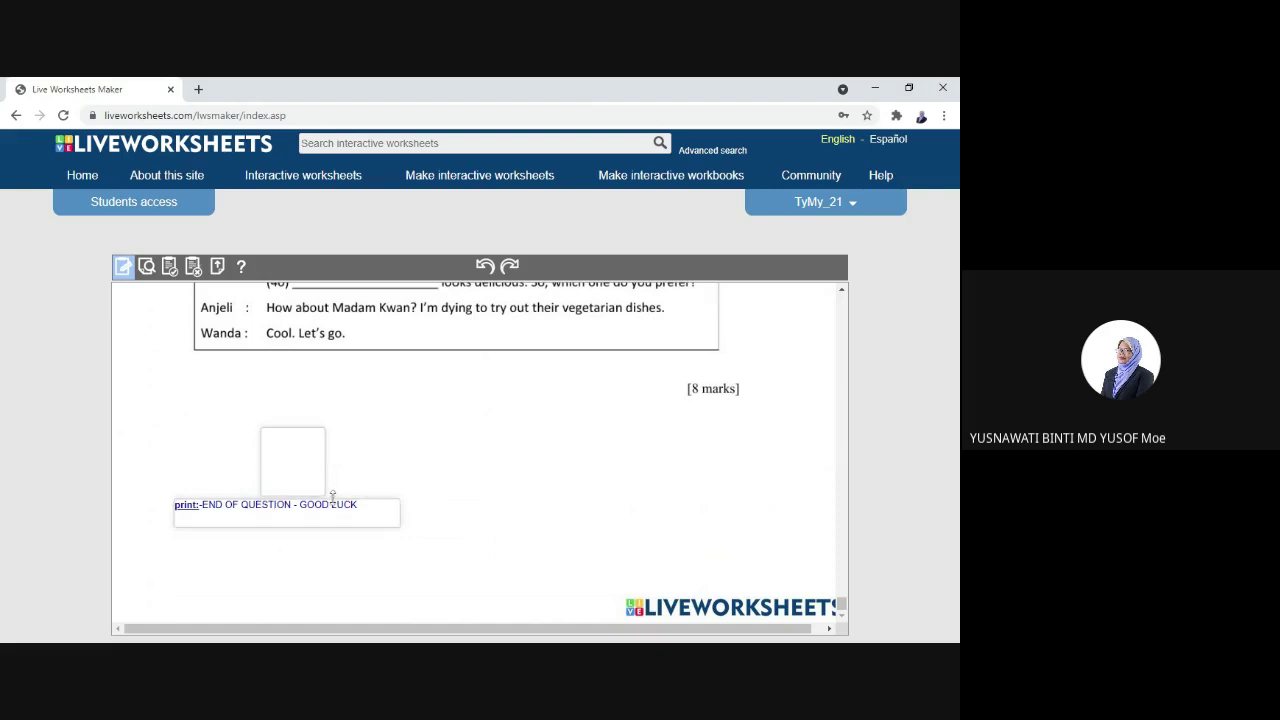
left_click_drag(331, 497, 355, 436)
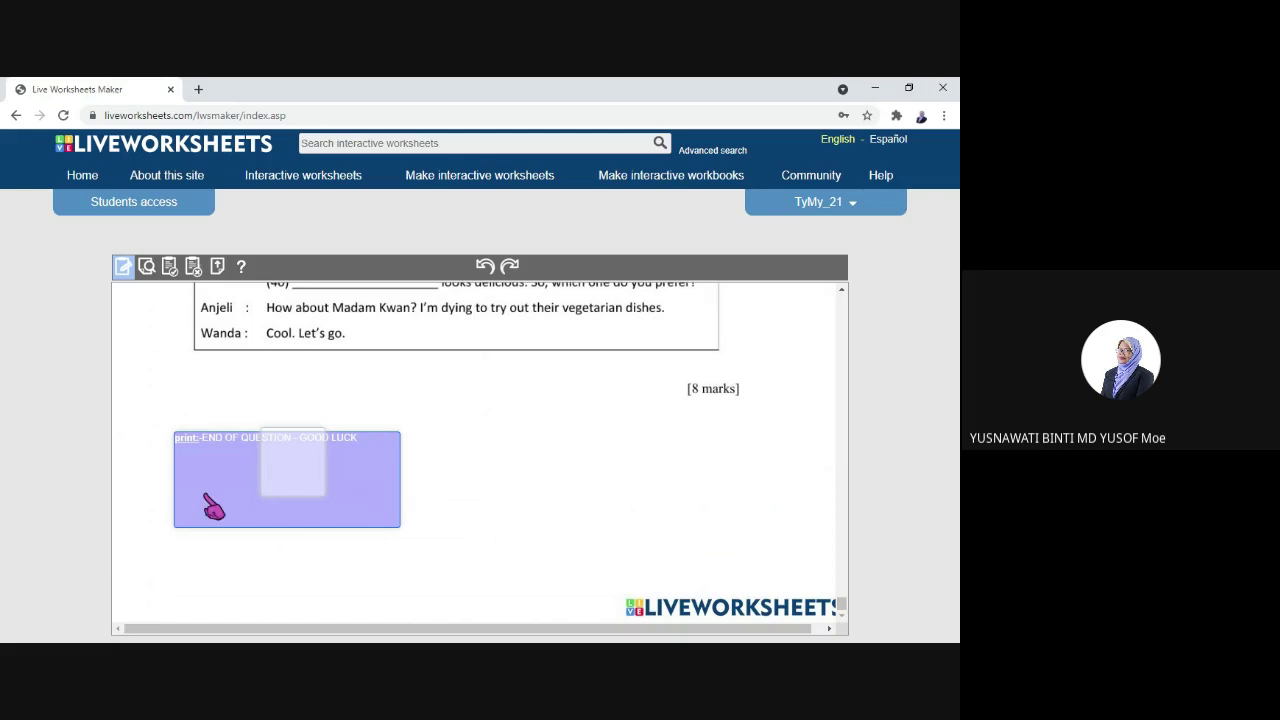
left_click_drag(348, 484, 596, 485)
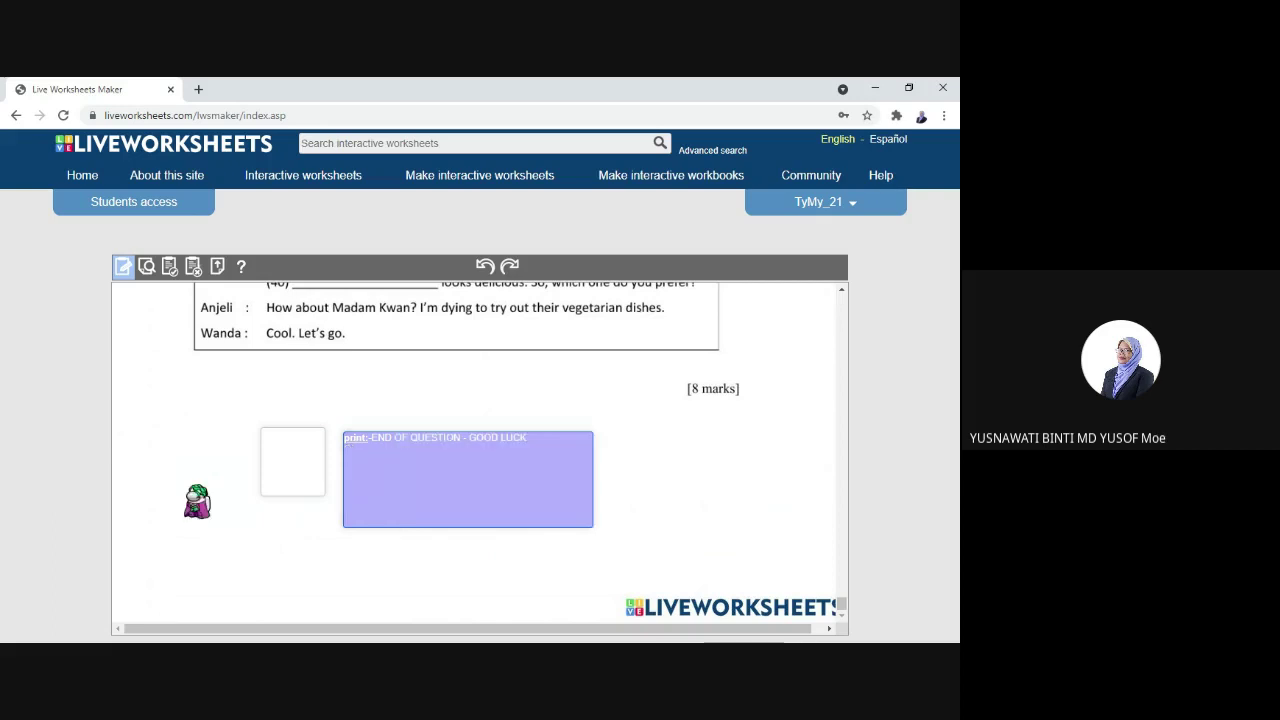
Delete the stray empty text box beside the closing message.
left_click(284, 474)
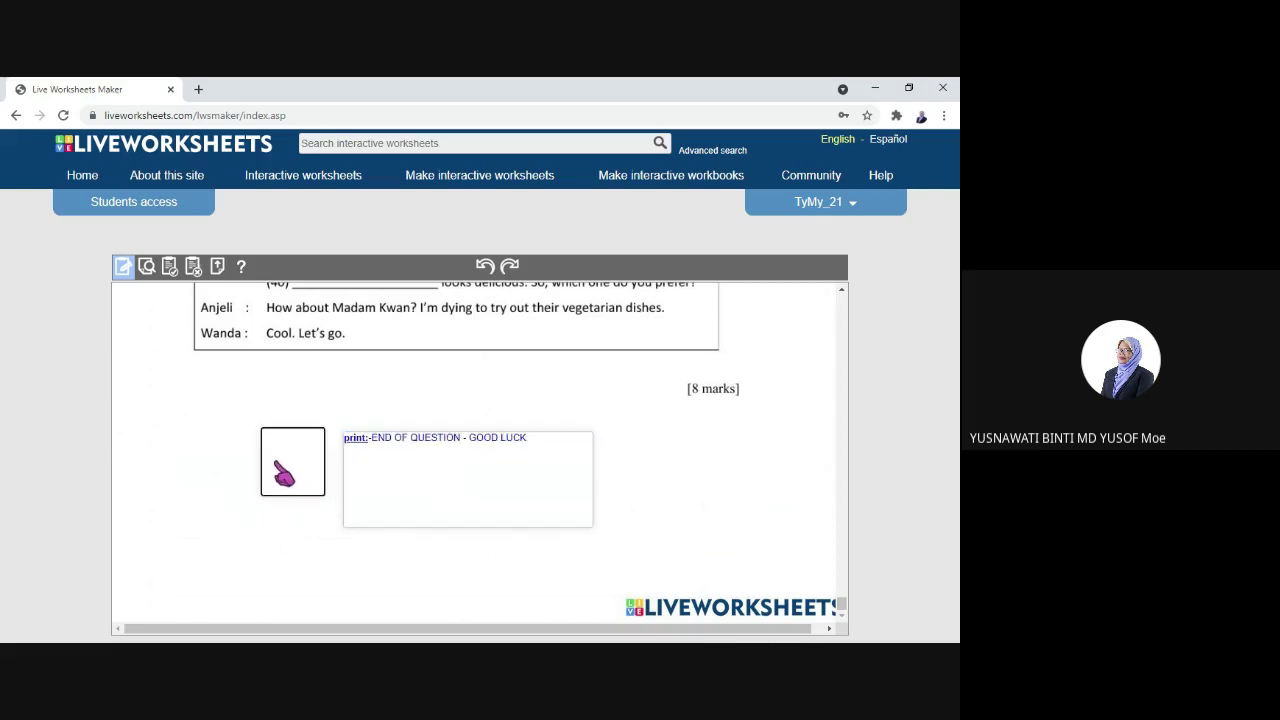
left_click_drag(290, 428, 289, 480)
key("Delete")
Preview the worksheet and try selecting option B in question 1 and ticking option A in question 3.
scroll(257, 449, "up", 3)
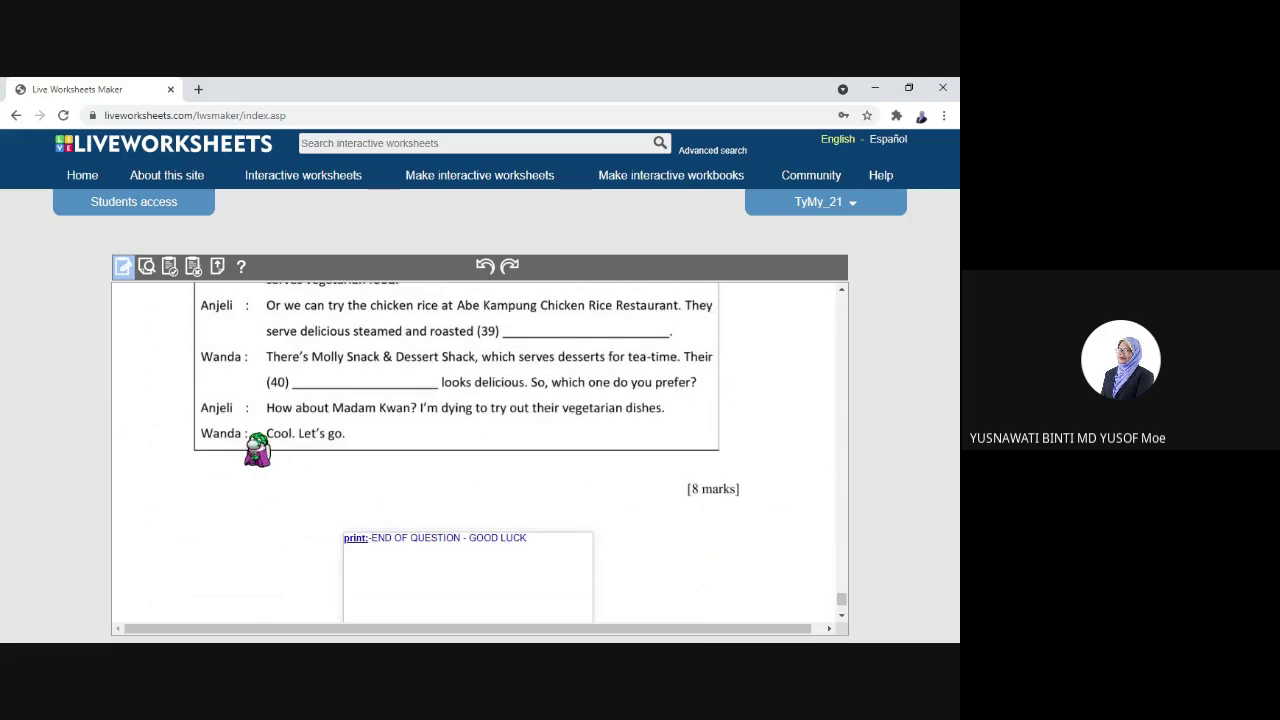
left_click(146, 266)
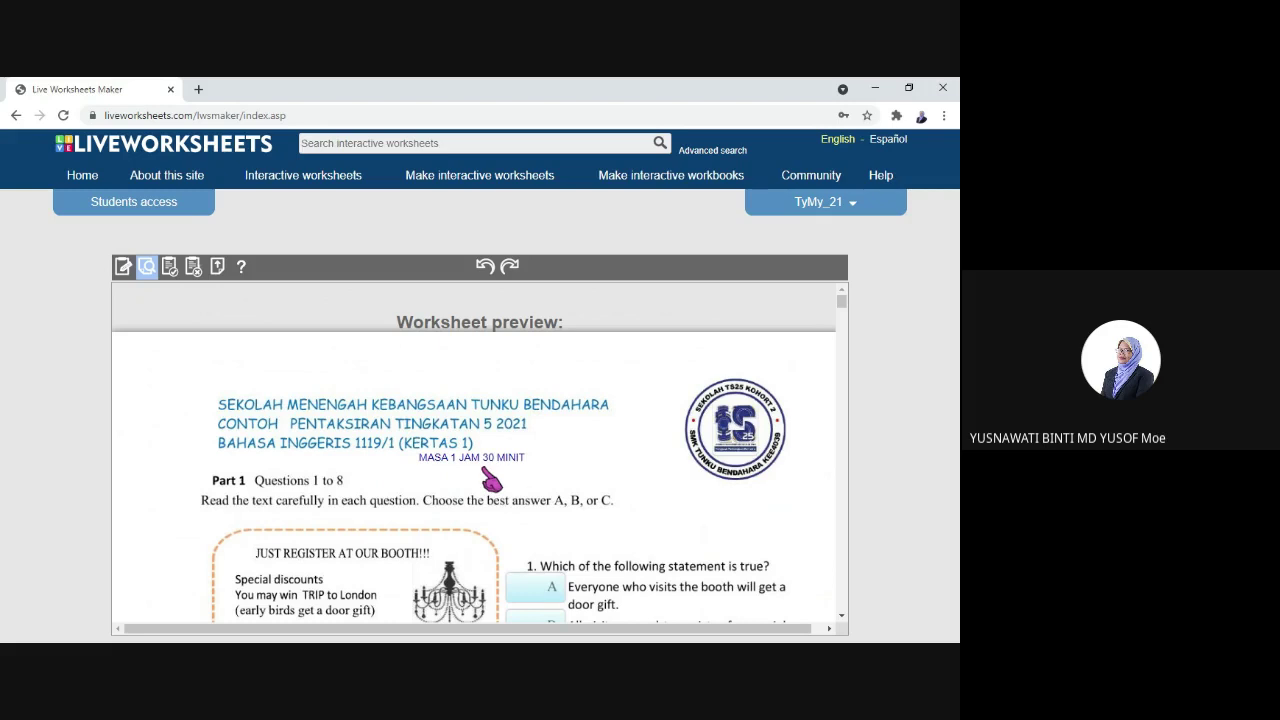
scroll(598, 468, "down", 3)
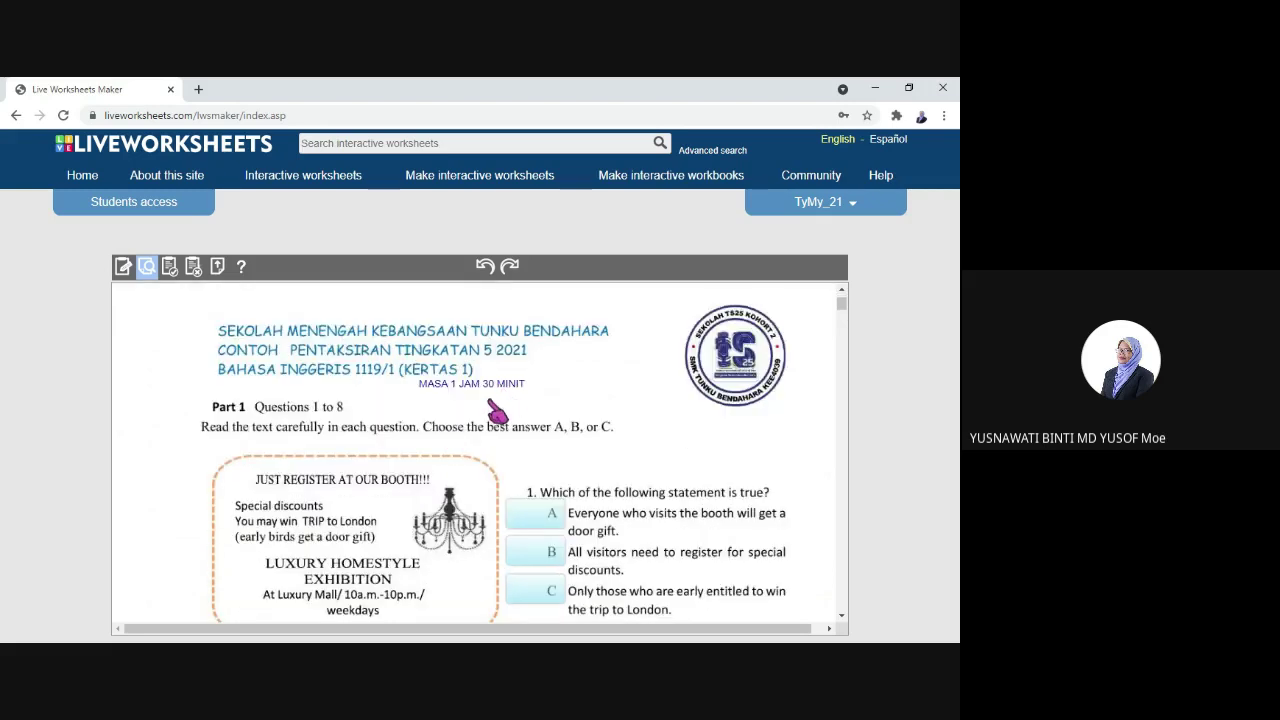
scroll(715, 415, "down", 3)
scroll(715, 415, "down", 3)
scroll(680, 417, "up", 3)
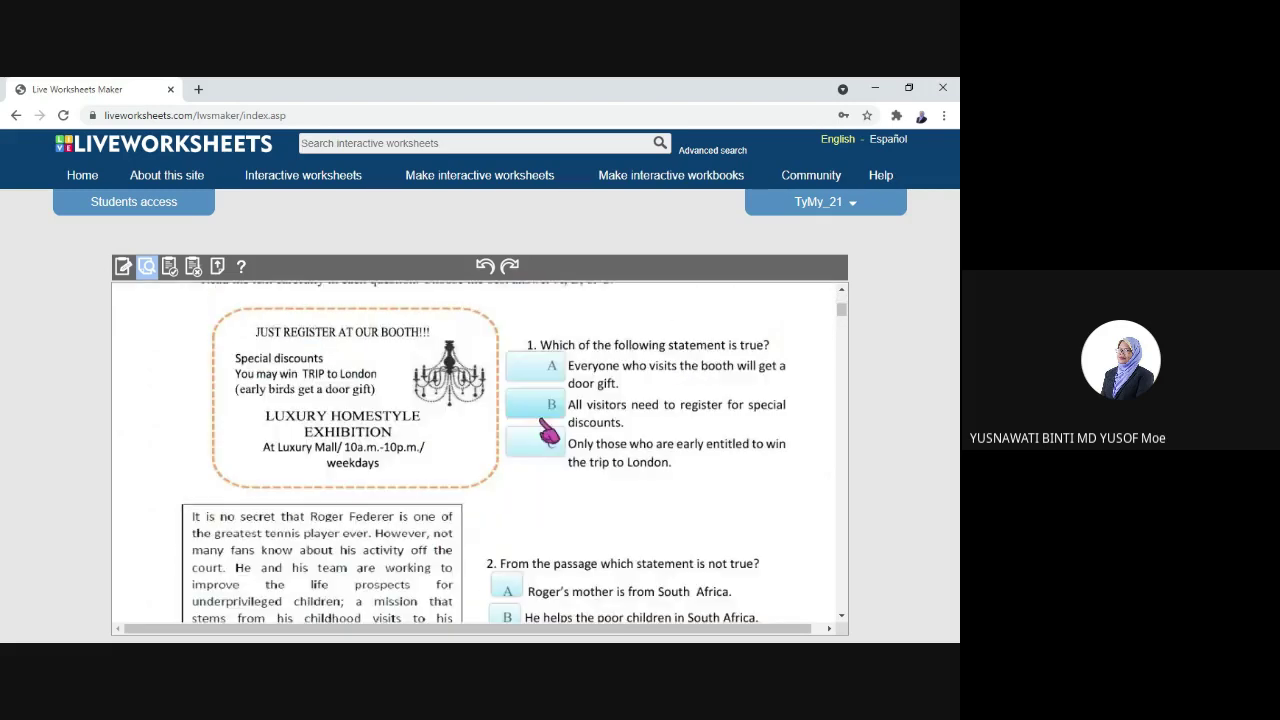
left_click(528, 410)
scroll(623, 411, "down", 3)
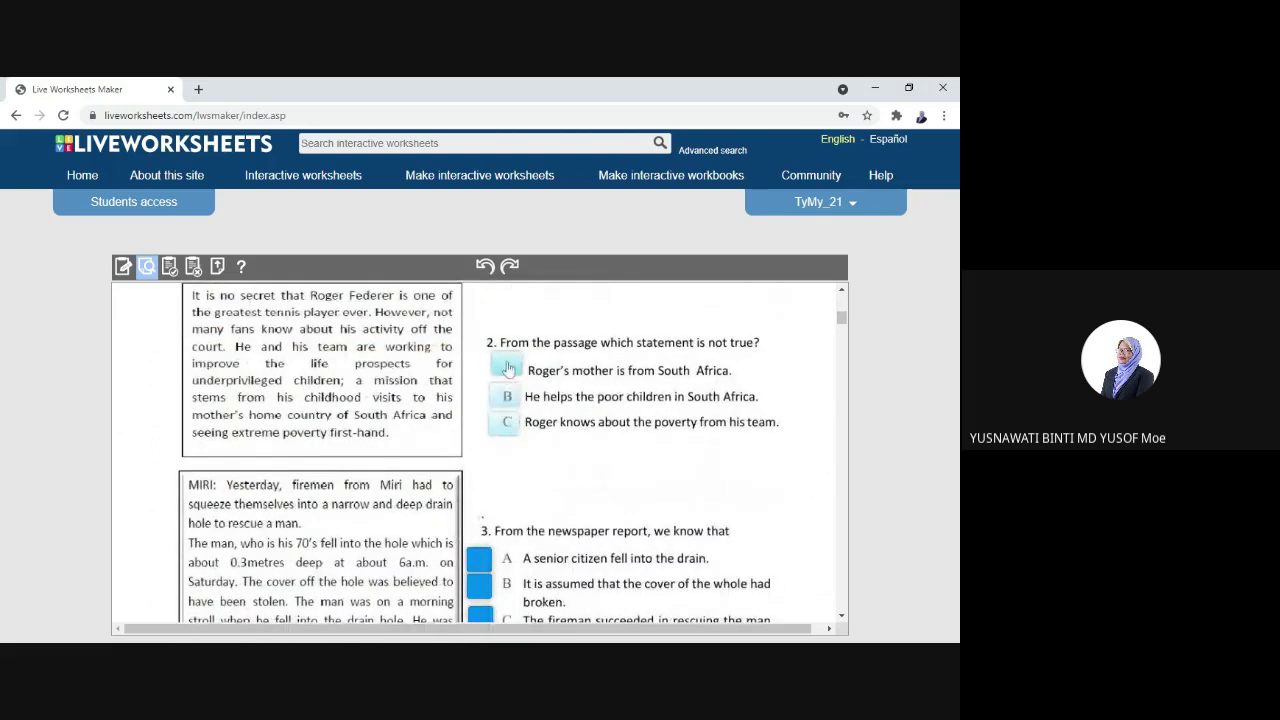
scroll(703, 440, "down", 1)
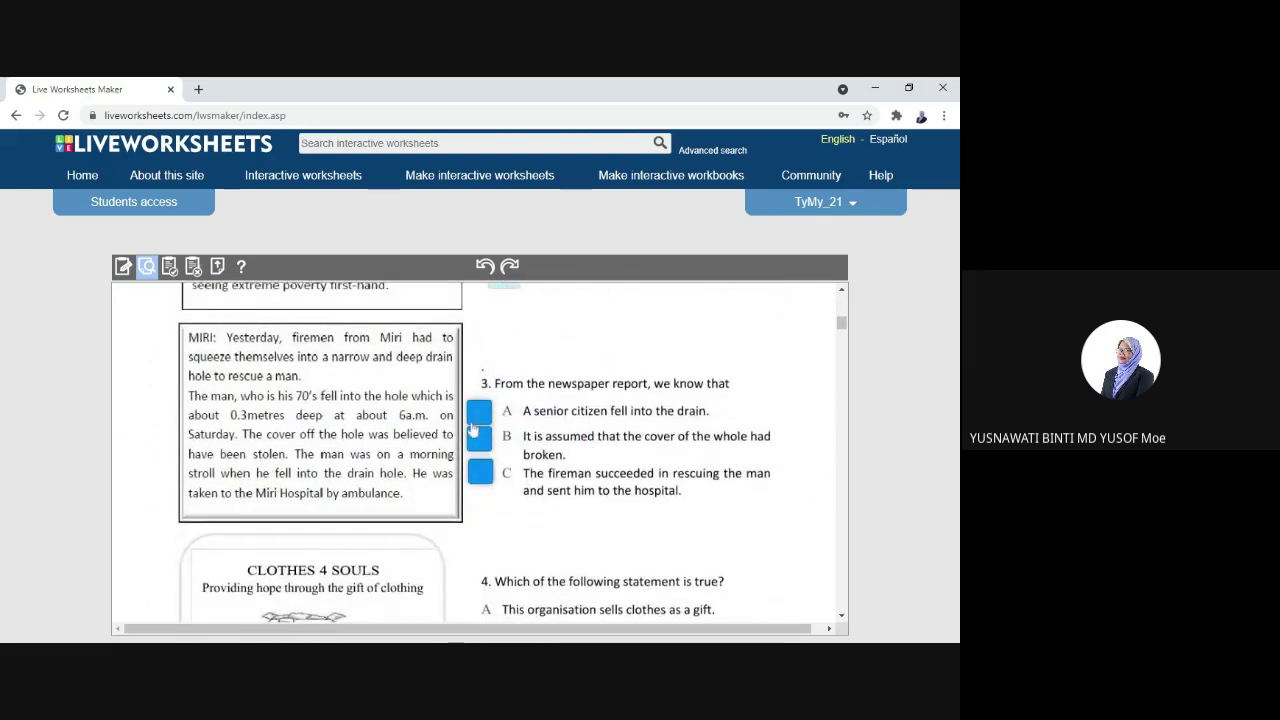
left_click(478, 418)
scroll(703, 470, "down", 2)
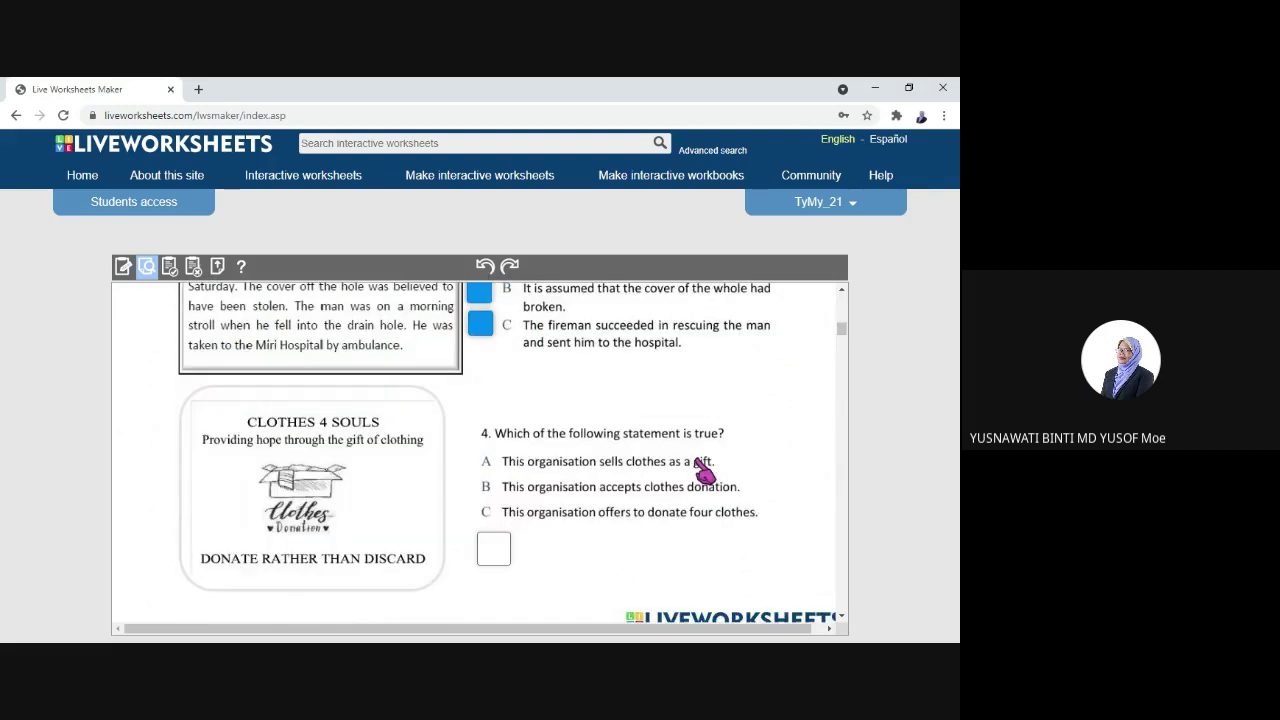
Enter C in question 4's answer box and set the text box style's font size to 18 px.
left_click(494, 478)
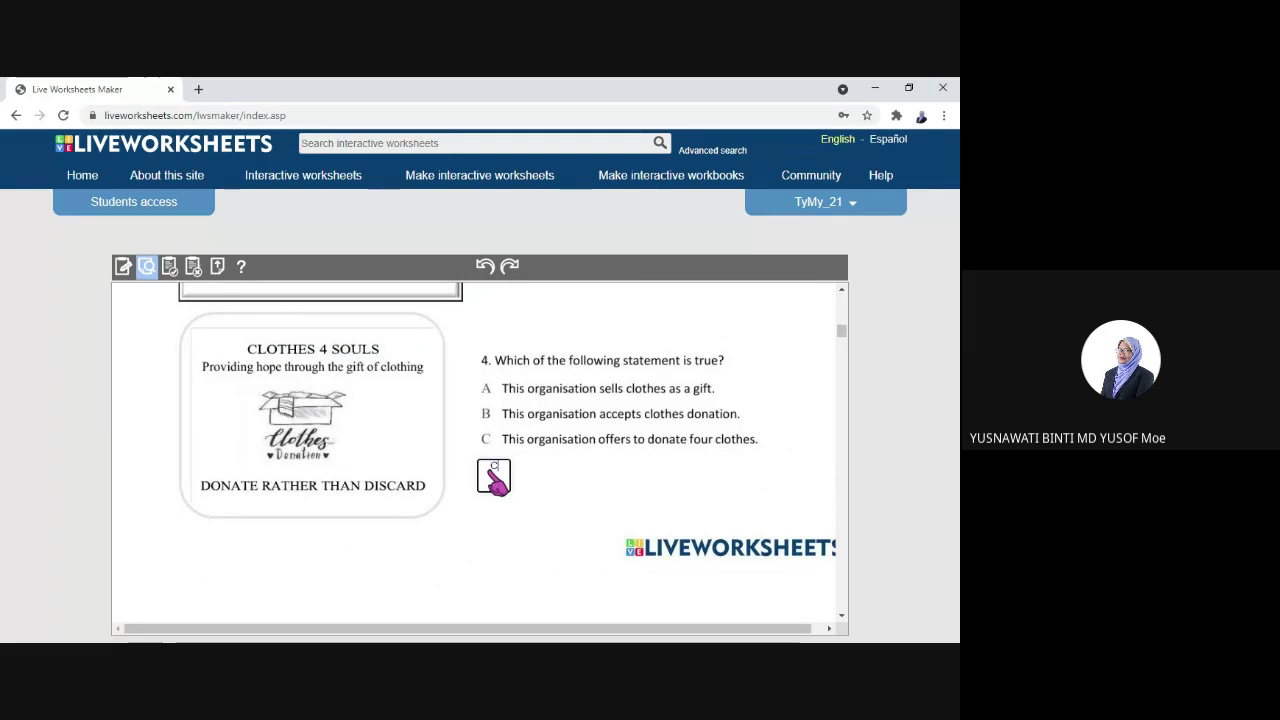
type("C")
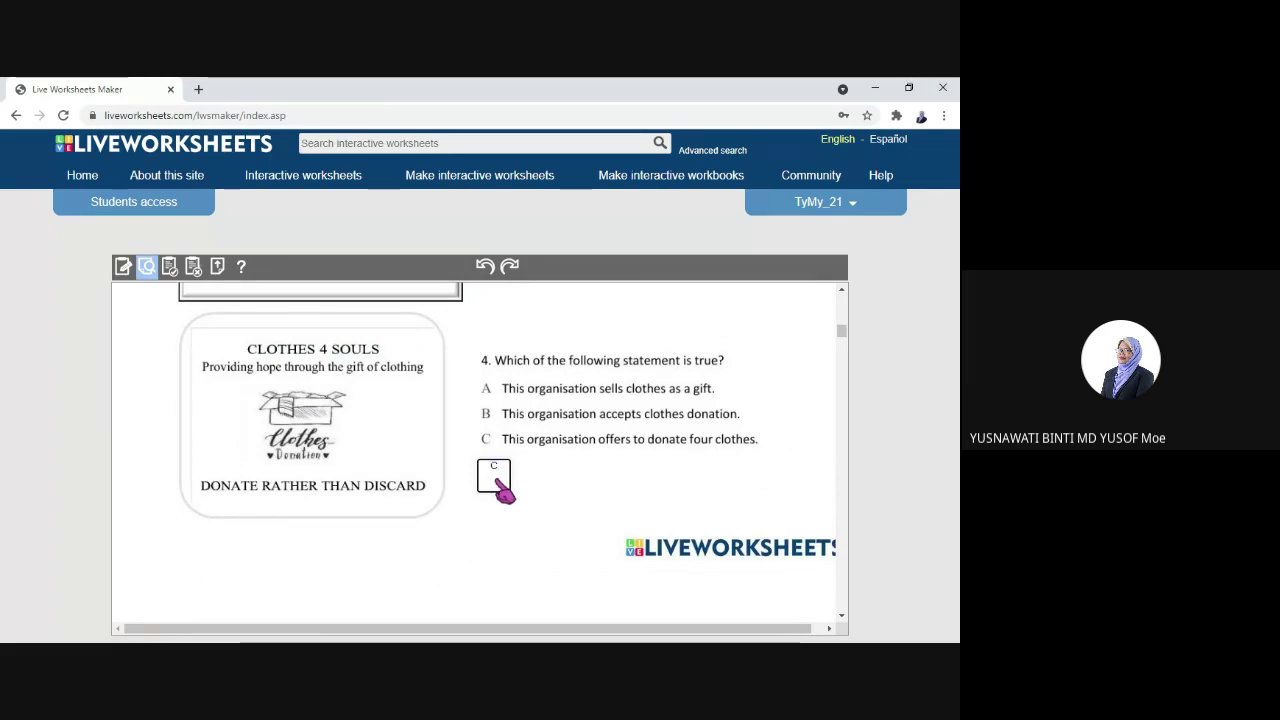
left_click(497, 480)
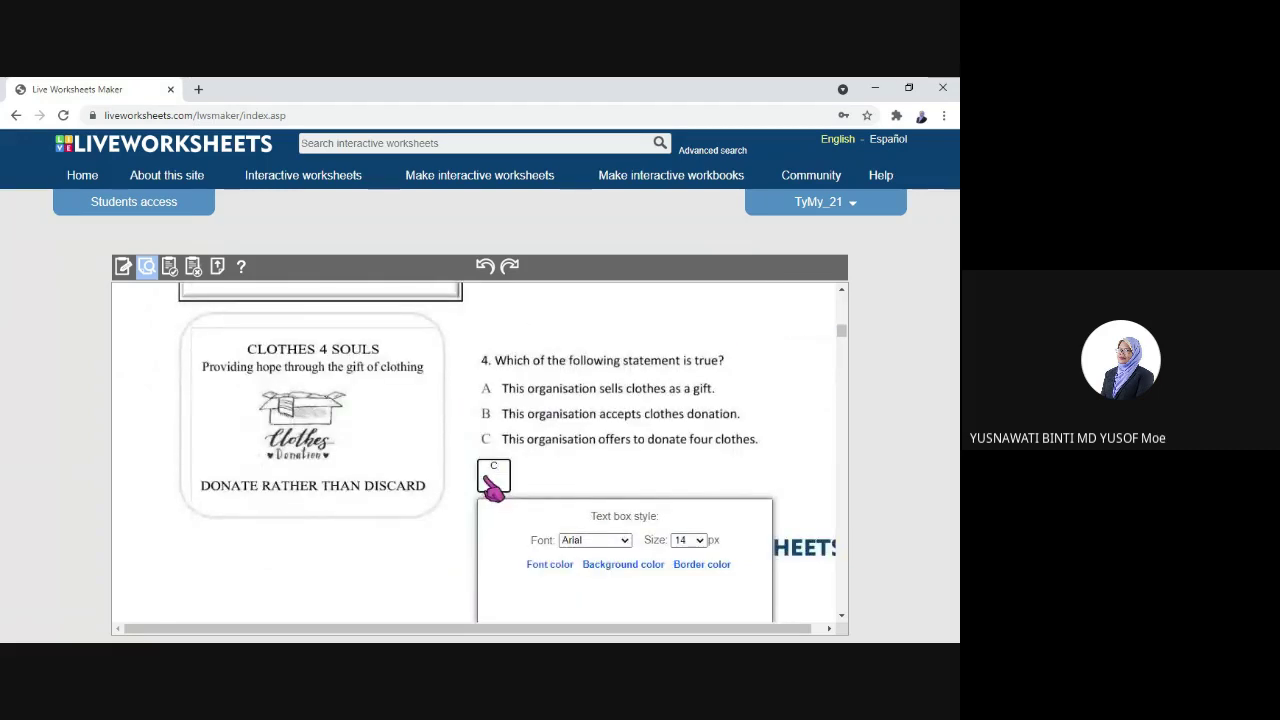
left_click(485, 476)
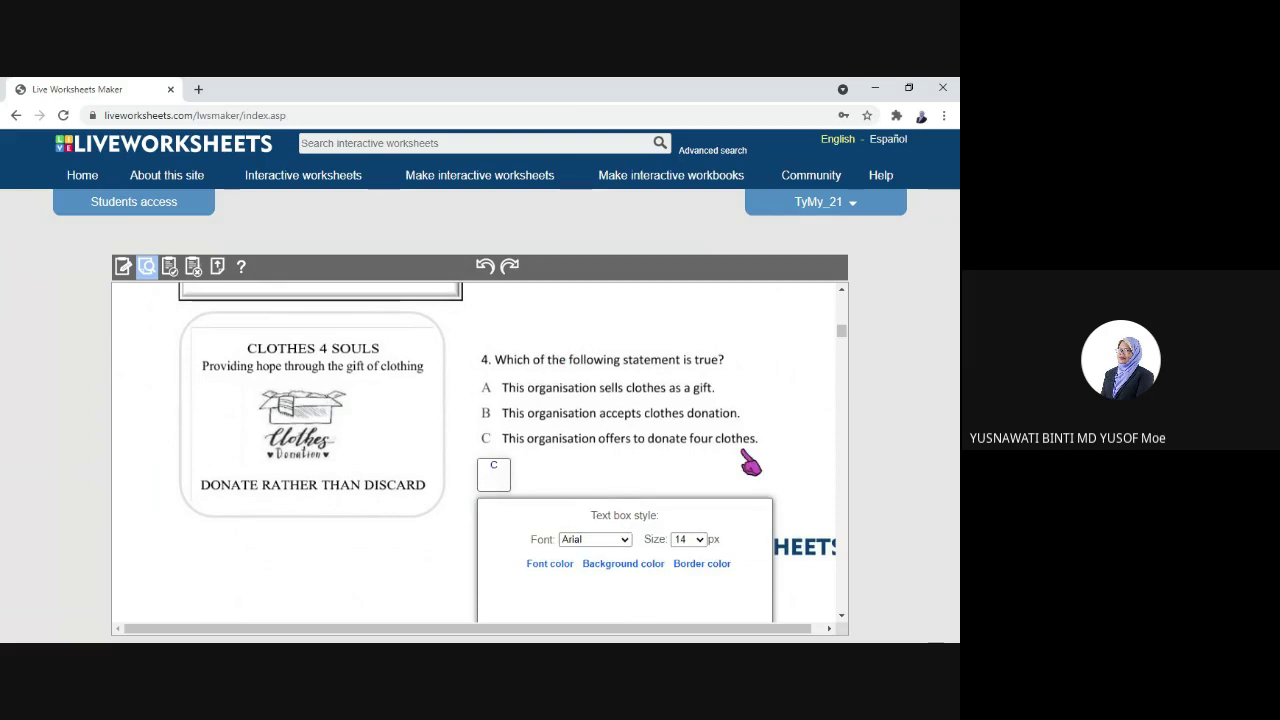
scroll(750, 462, "down", 2)
scroll(771, 437, "down", 1)
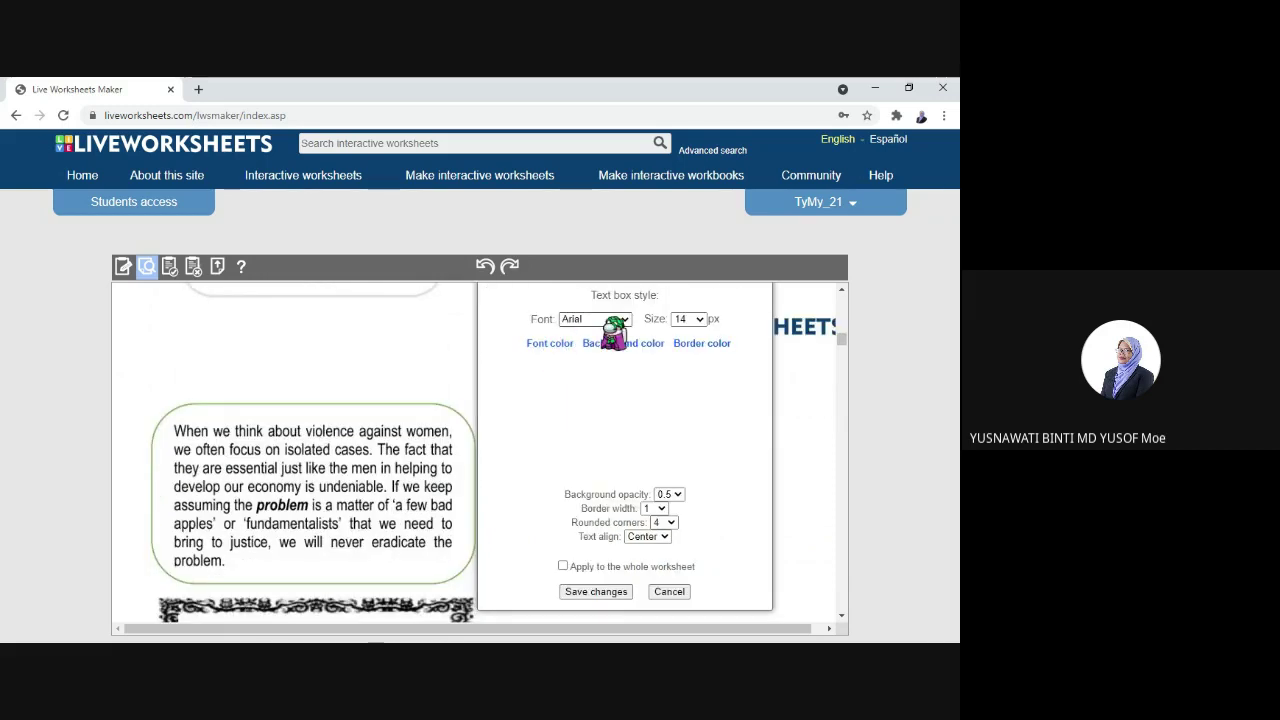
scroll(610, 332, "up", 1)
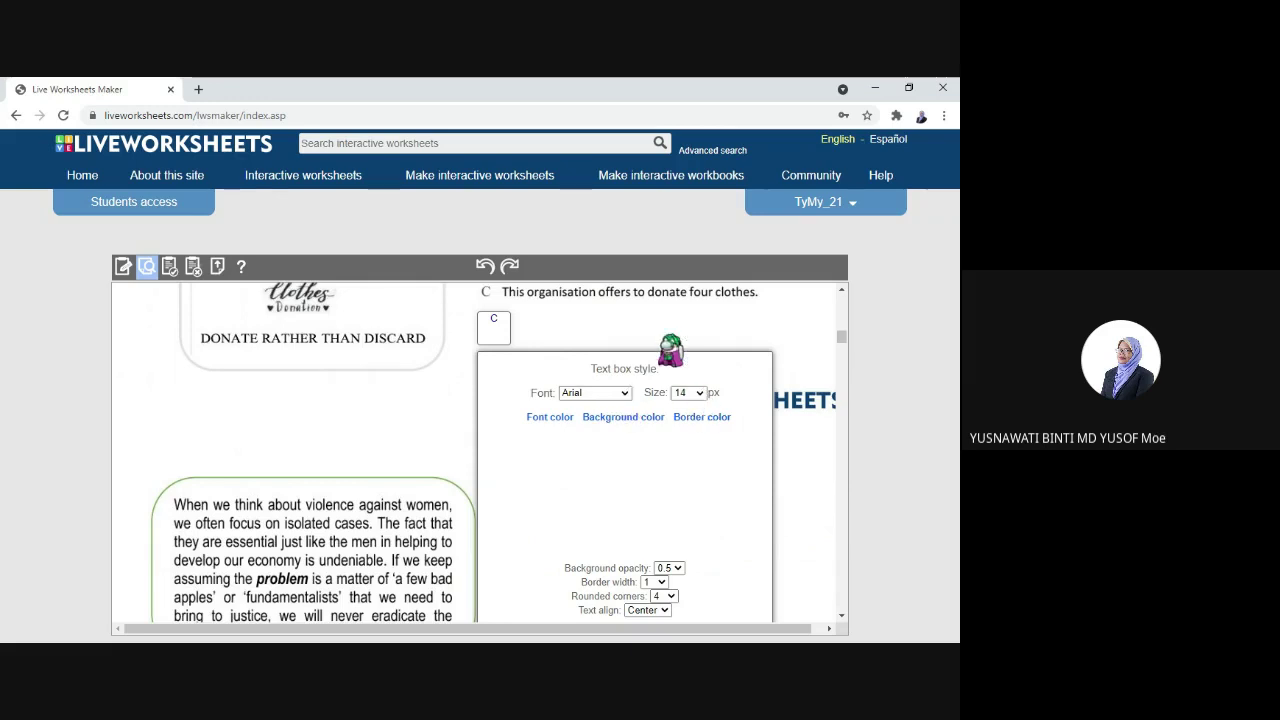
left_click(673, 270)
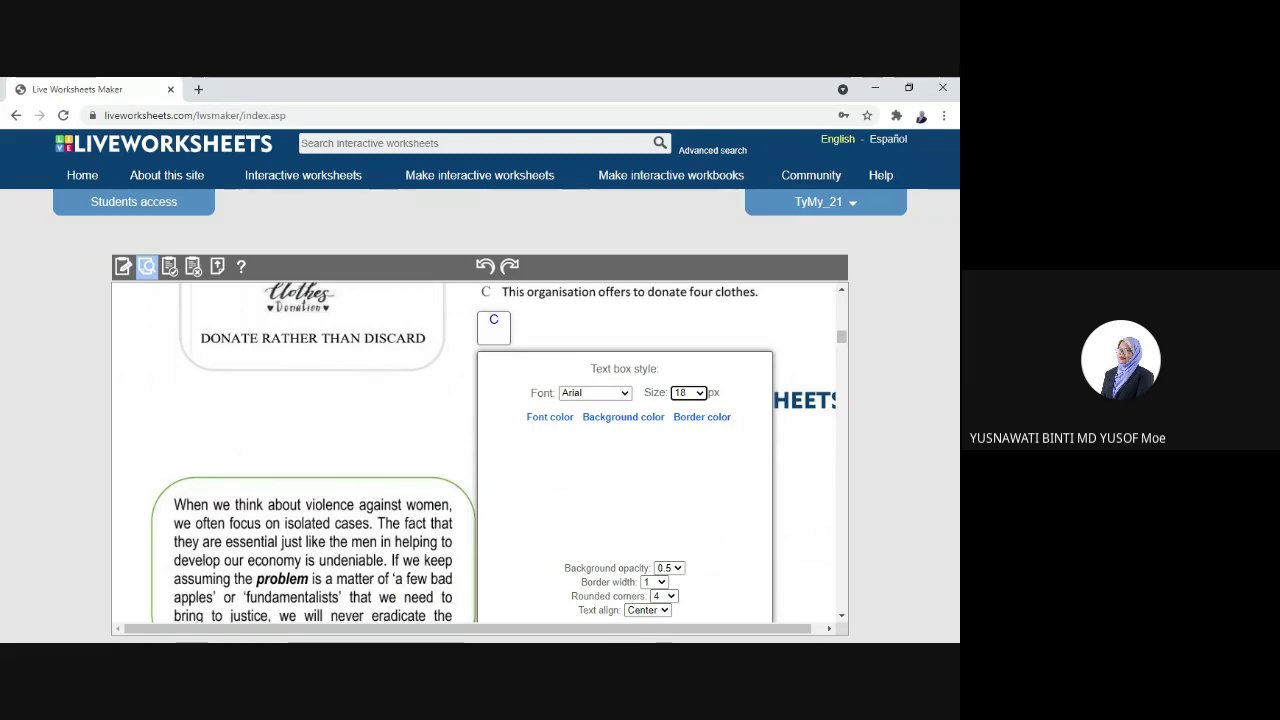
Apply the text box style to the whole worksheet and save the style changes.
scroll(620, 450, "down", 1)
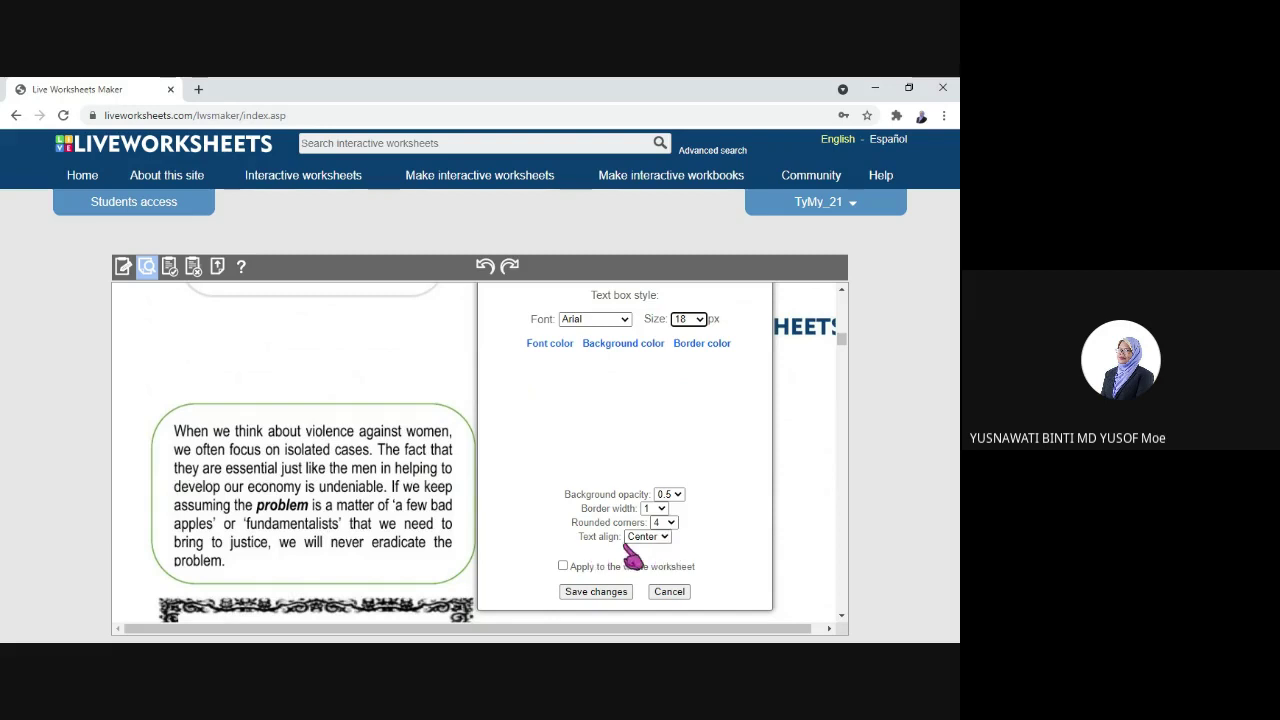
scroll(743, 537, "down", 1)
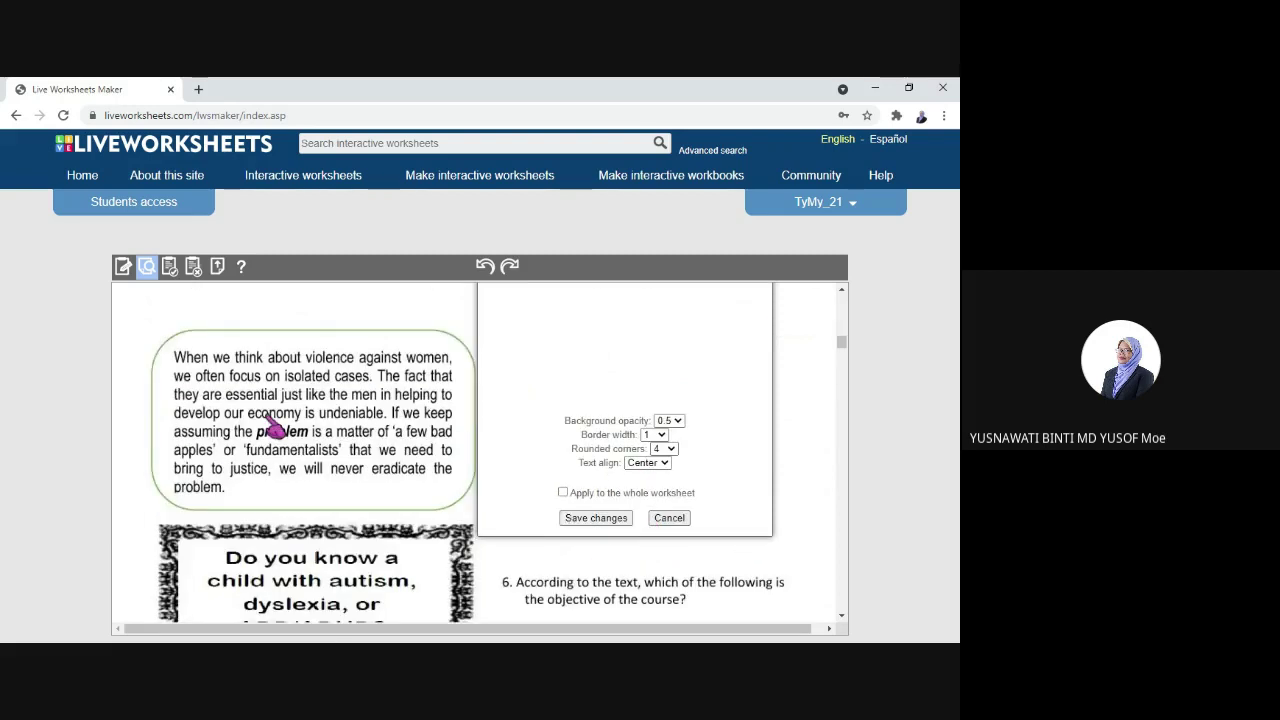
left_click(563, 492)
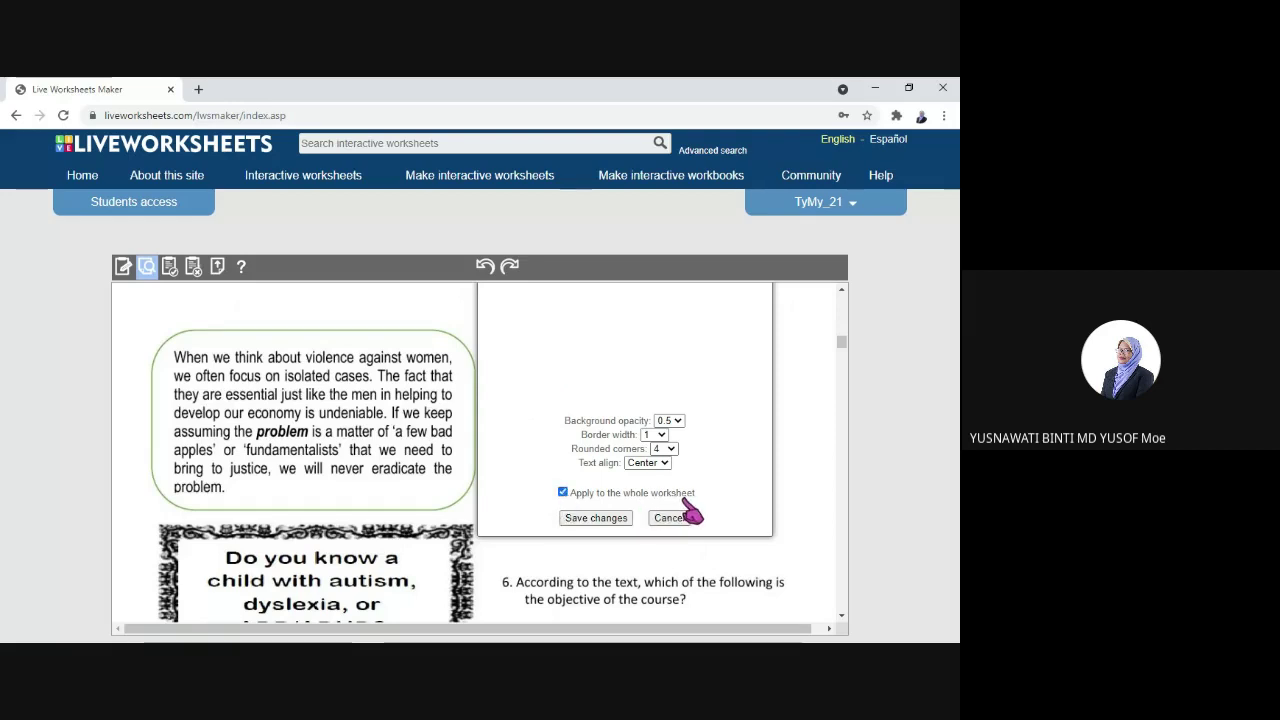
scroll(620, 385, "up", 2)
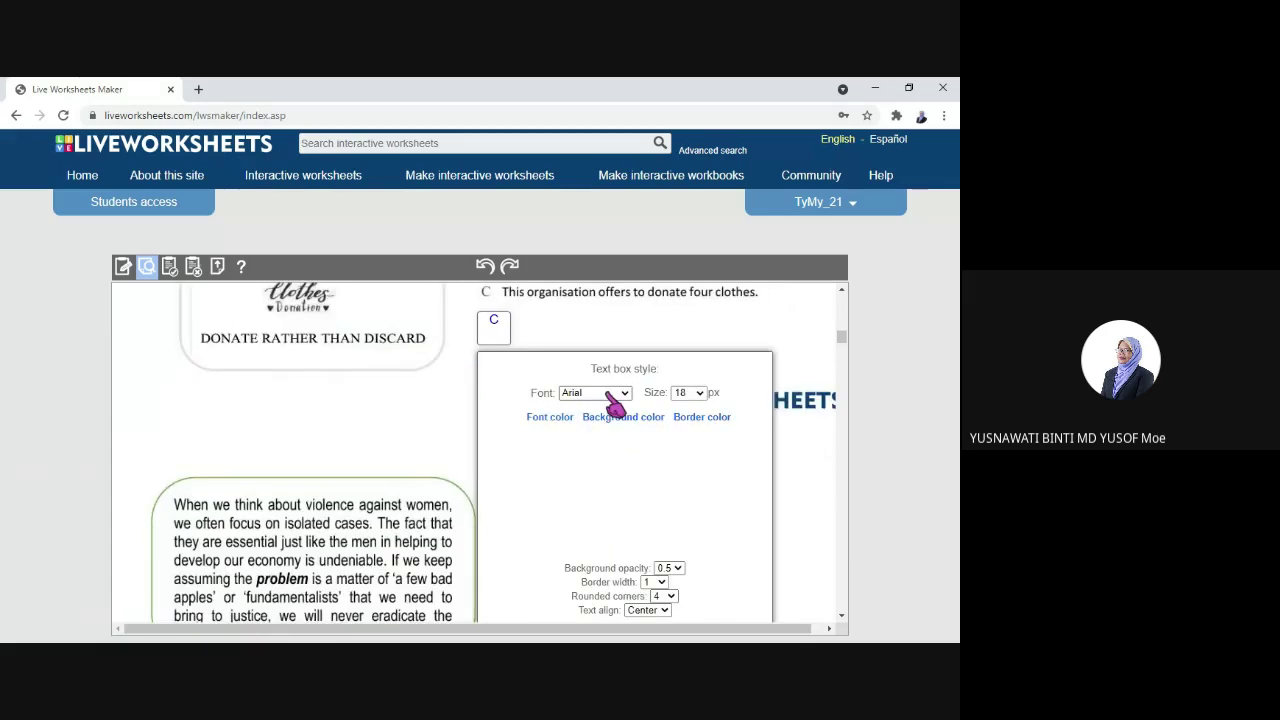
scroll(668, 473, "down", 2)
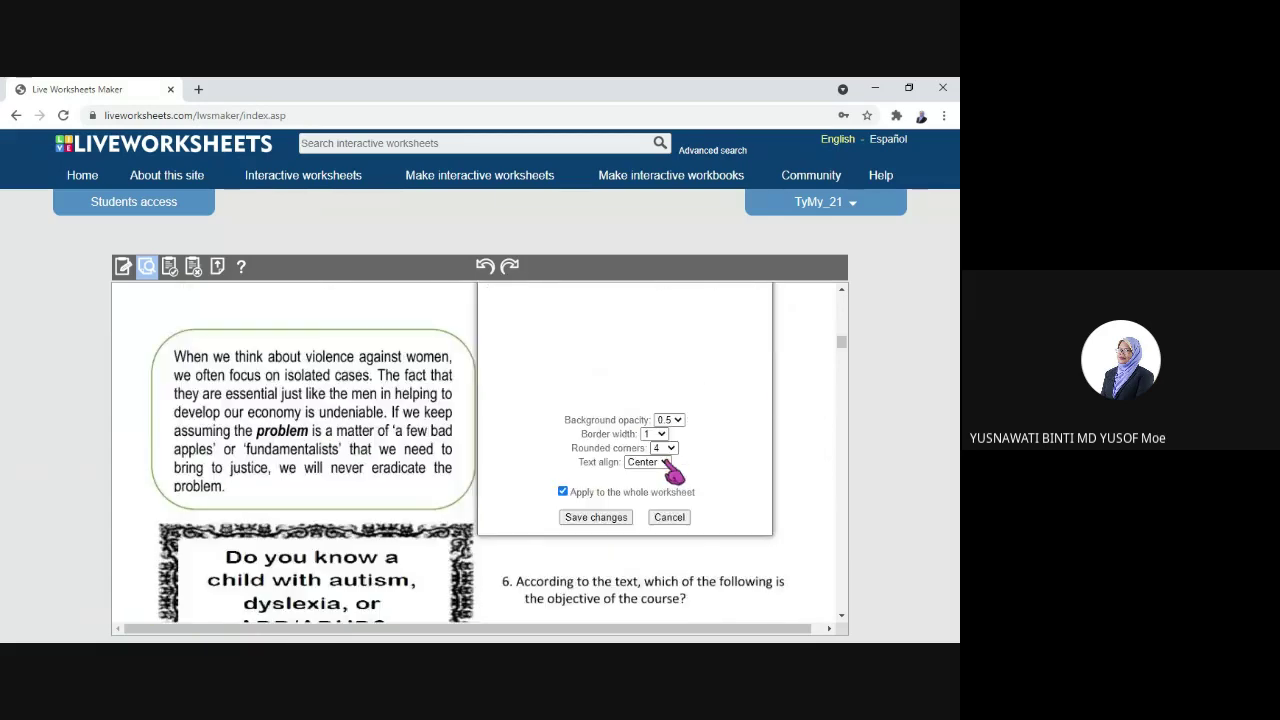
scroll(665, 466, "down", 1)
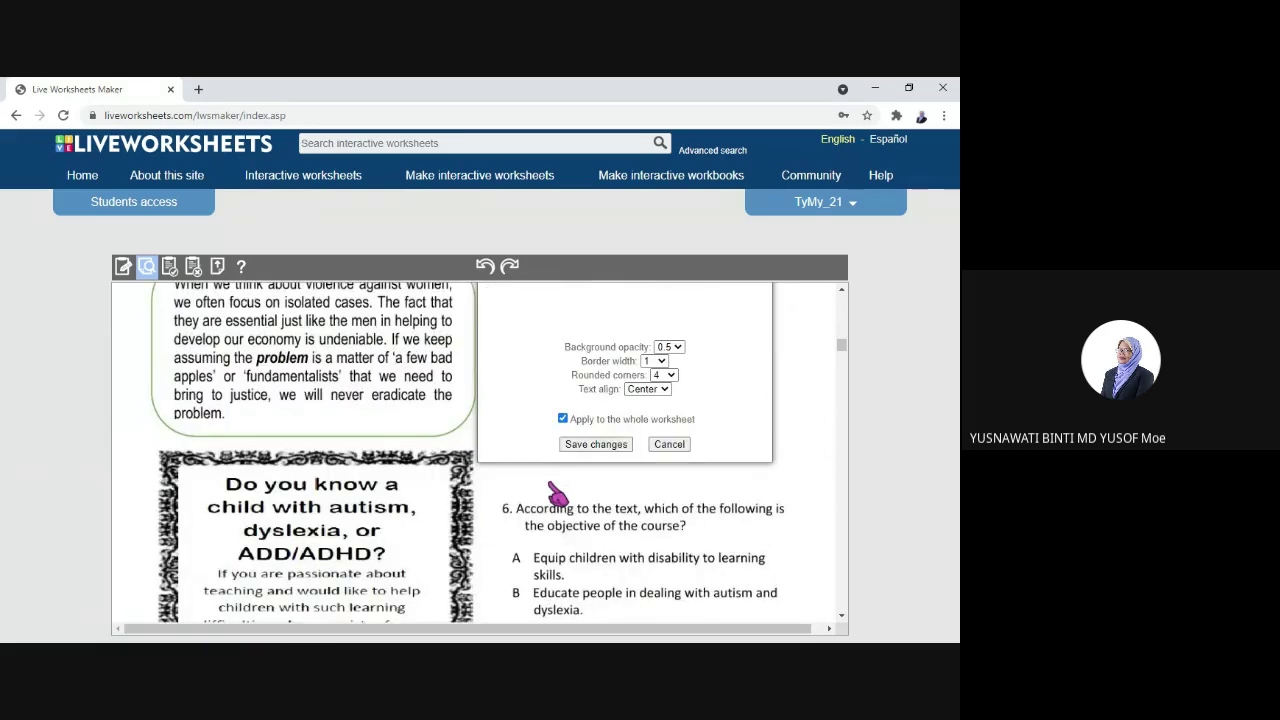
left_click(601, 447)
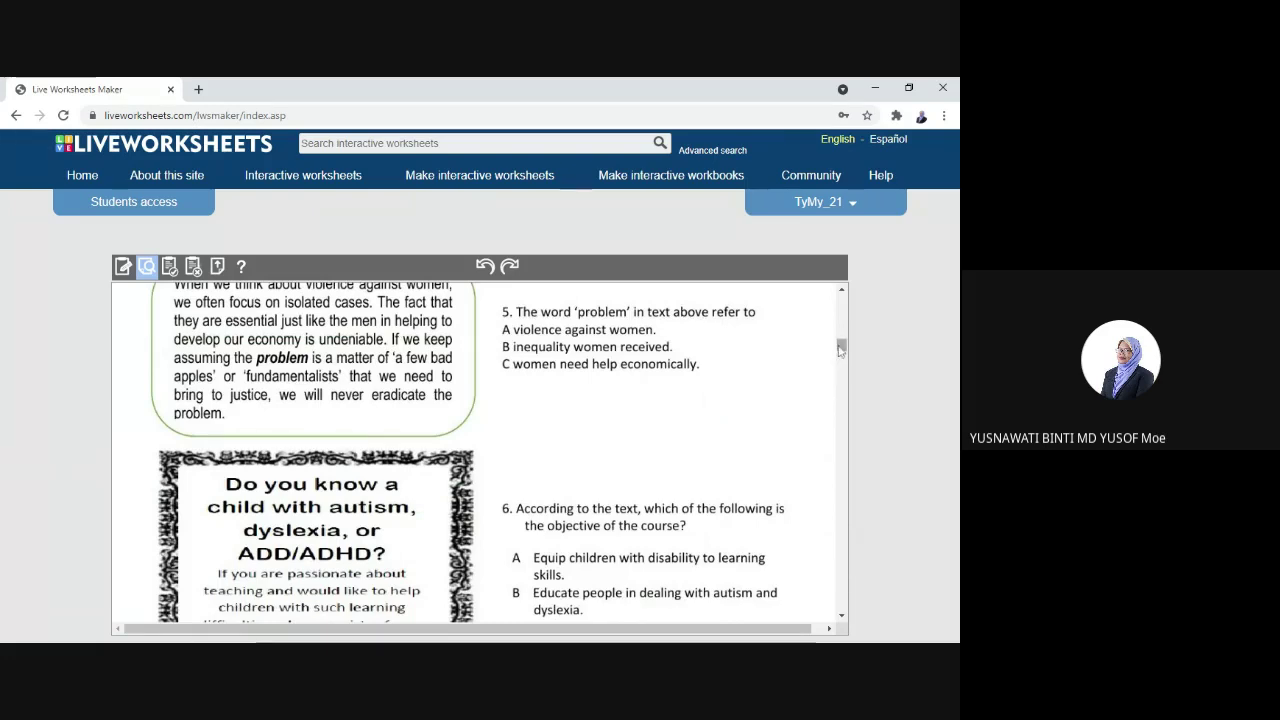
Enter 7 as a test answer in blank 9 of the Part 2 batik factory passage.
scroll(800, 398, "down", 15)
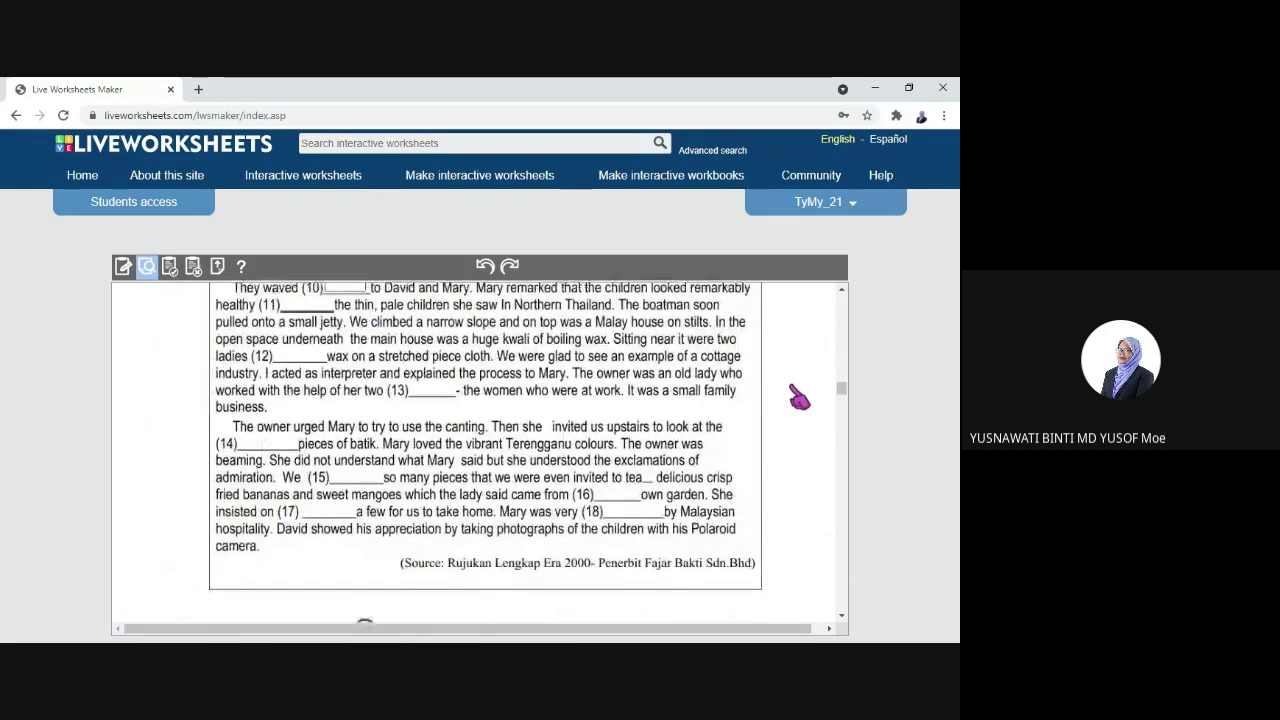
scroll(800, 394, "up", 3)
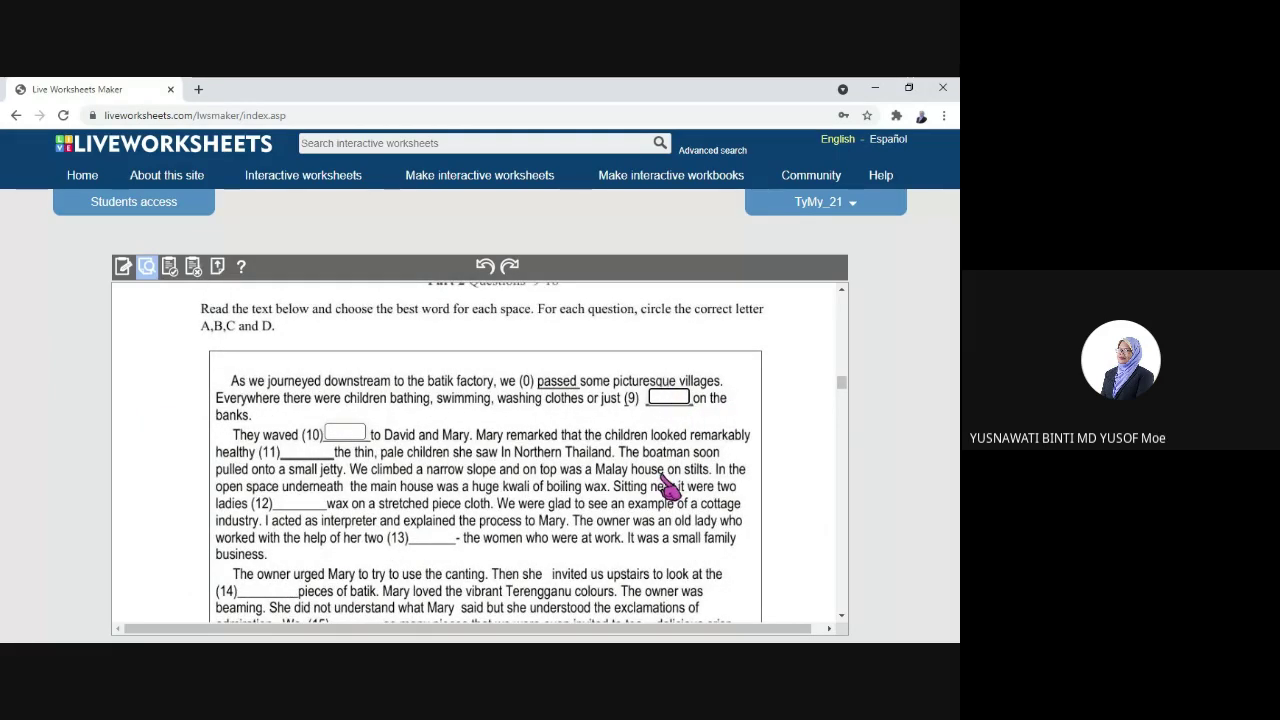
type("7")
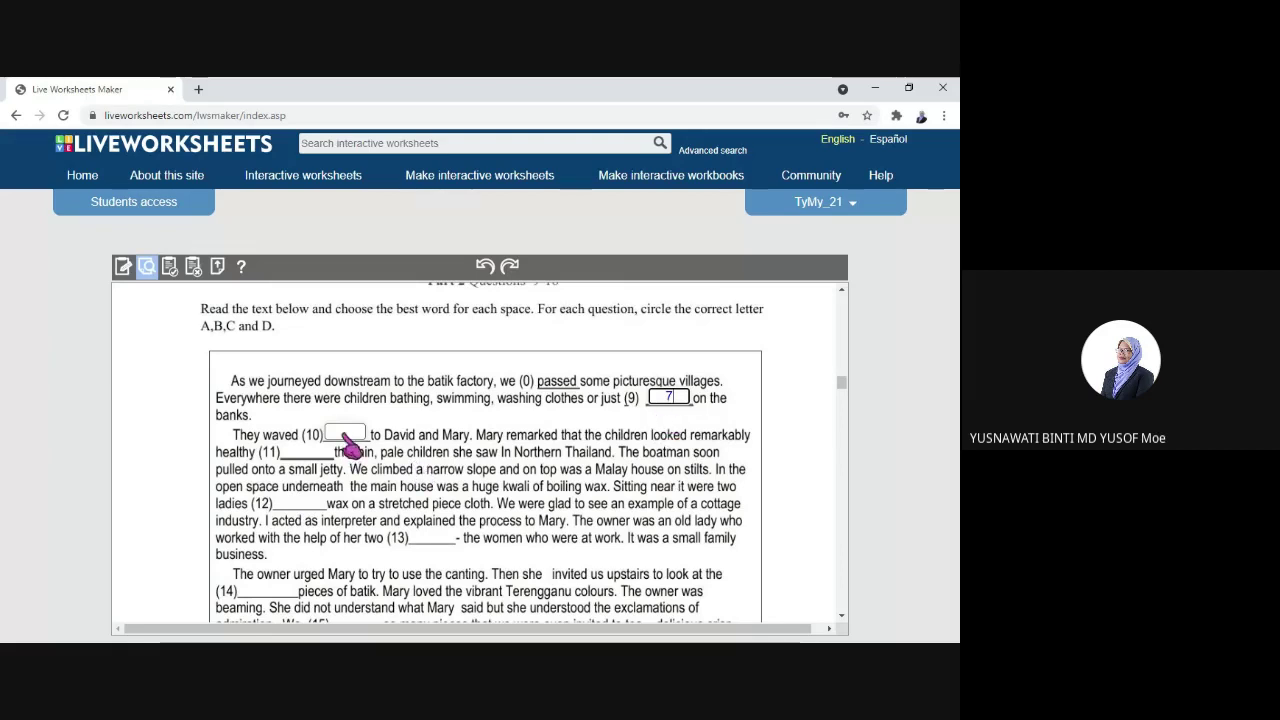
Enter foot in lowercase as a test answer in blank 10 of the Part 2 passage.
left_click(344, 436)
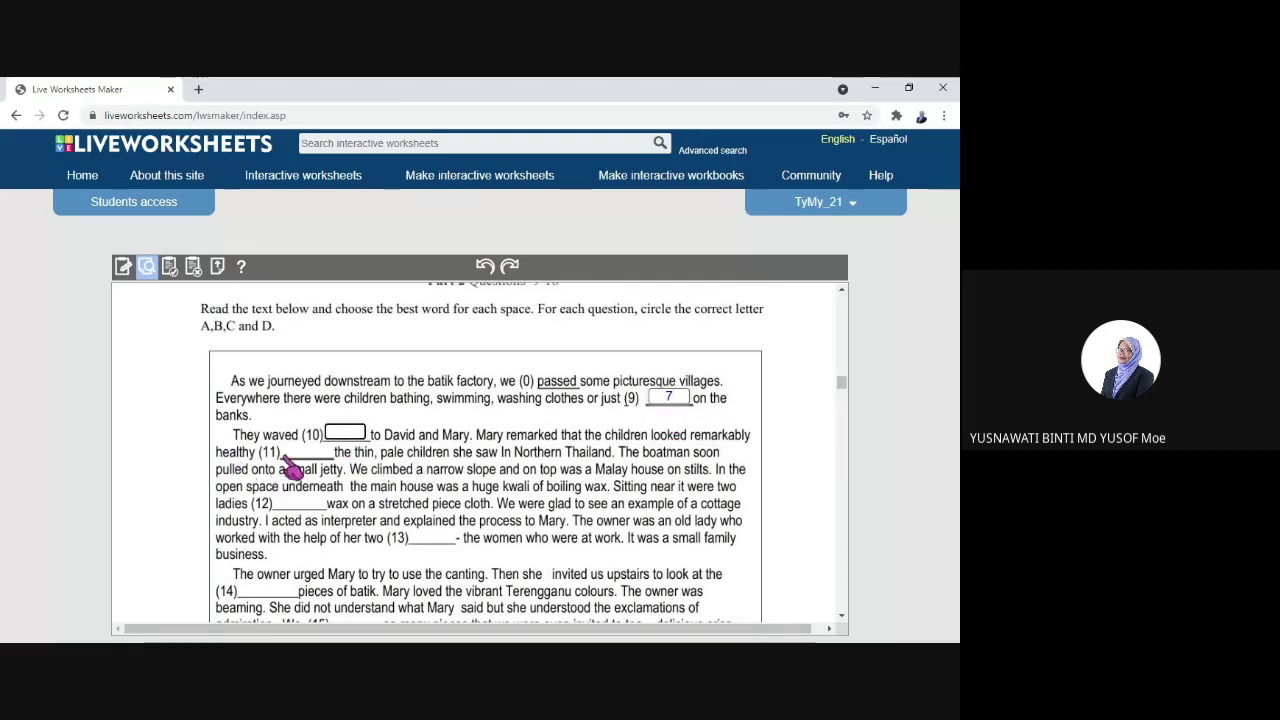
type("F")
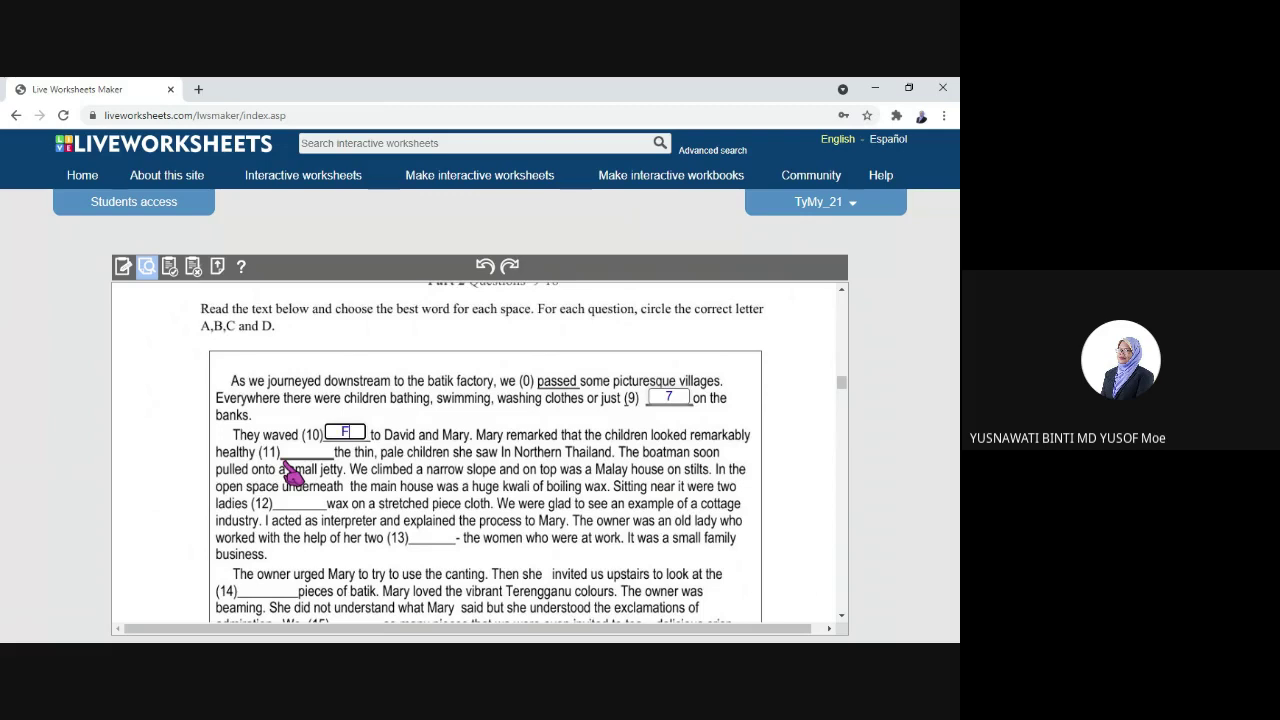
type("OOT")
key("BackSpace")
key("BackSpace")
key("BackSpace")
key("BackSpace")
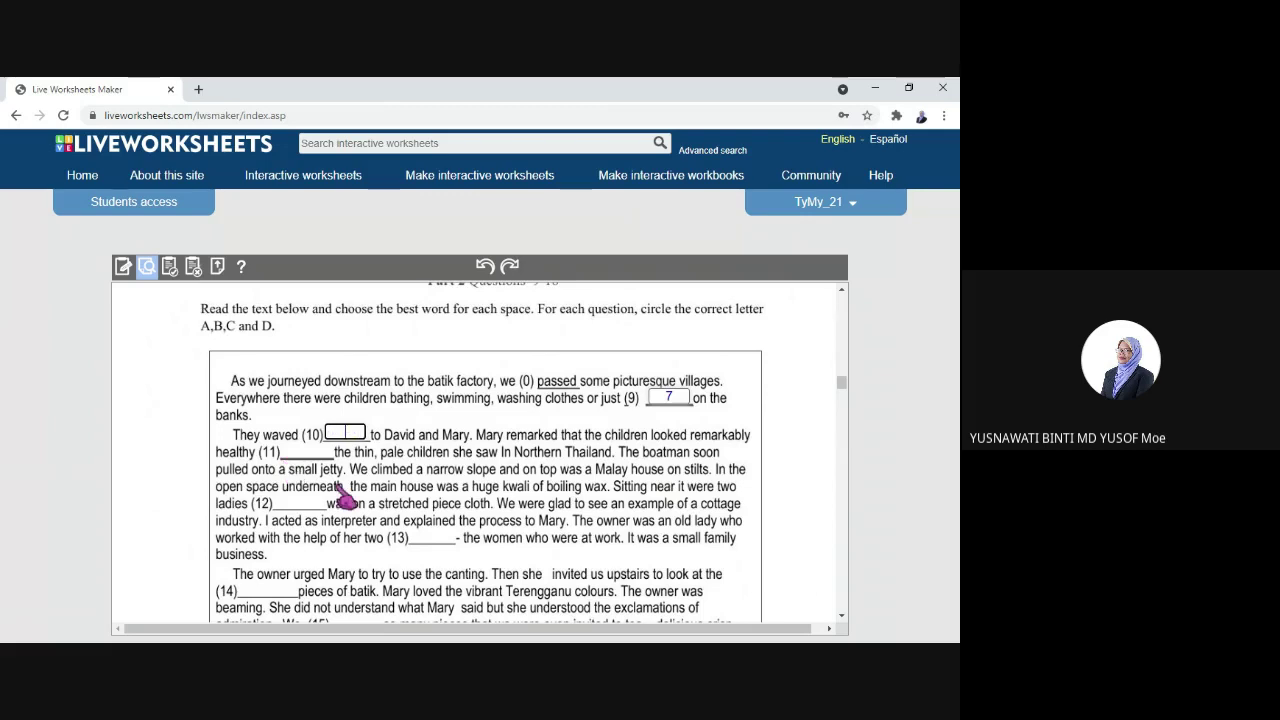
type("foot")
scroll(528, 494, "down", 3)
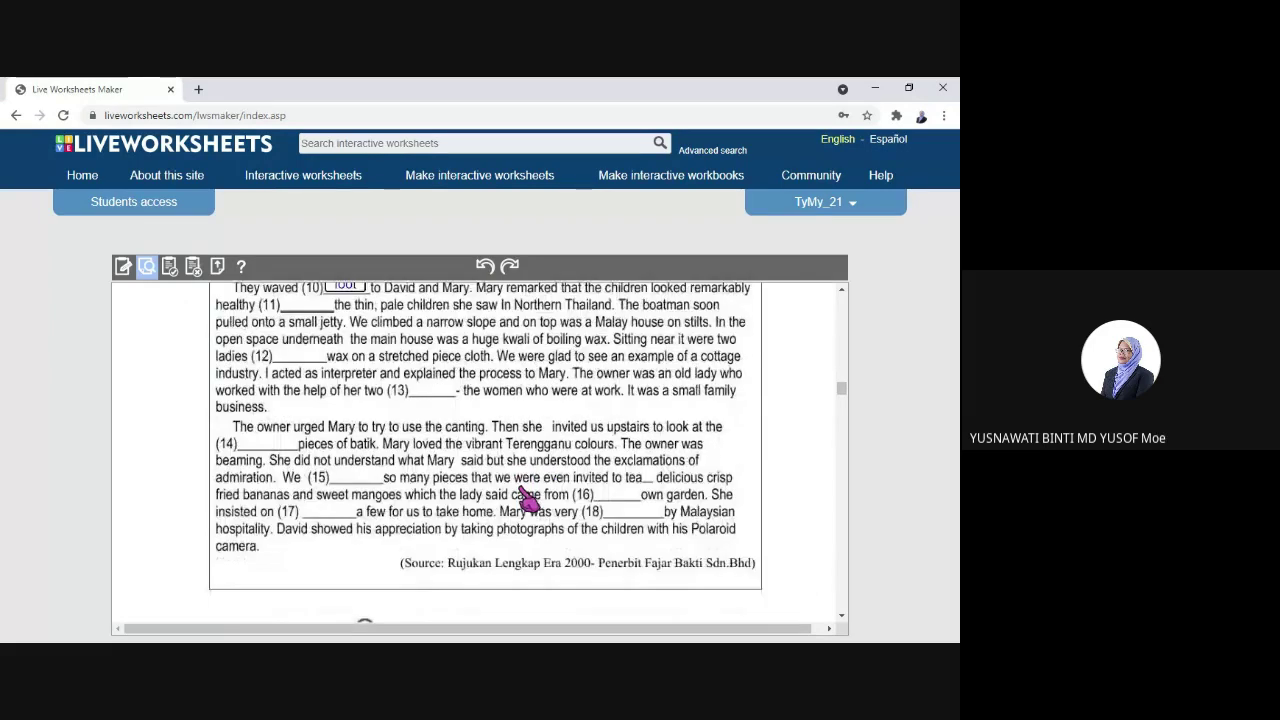
Look through the worksheet preview from the Part 2 passage to the closing message, then back up through Parts 5 and 4.
scroll(528, 496, "up", 1)
scroll(528, 496, "down", 6)
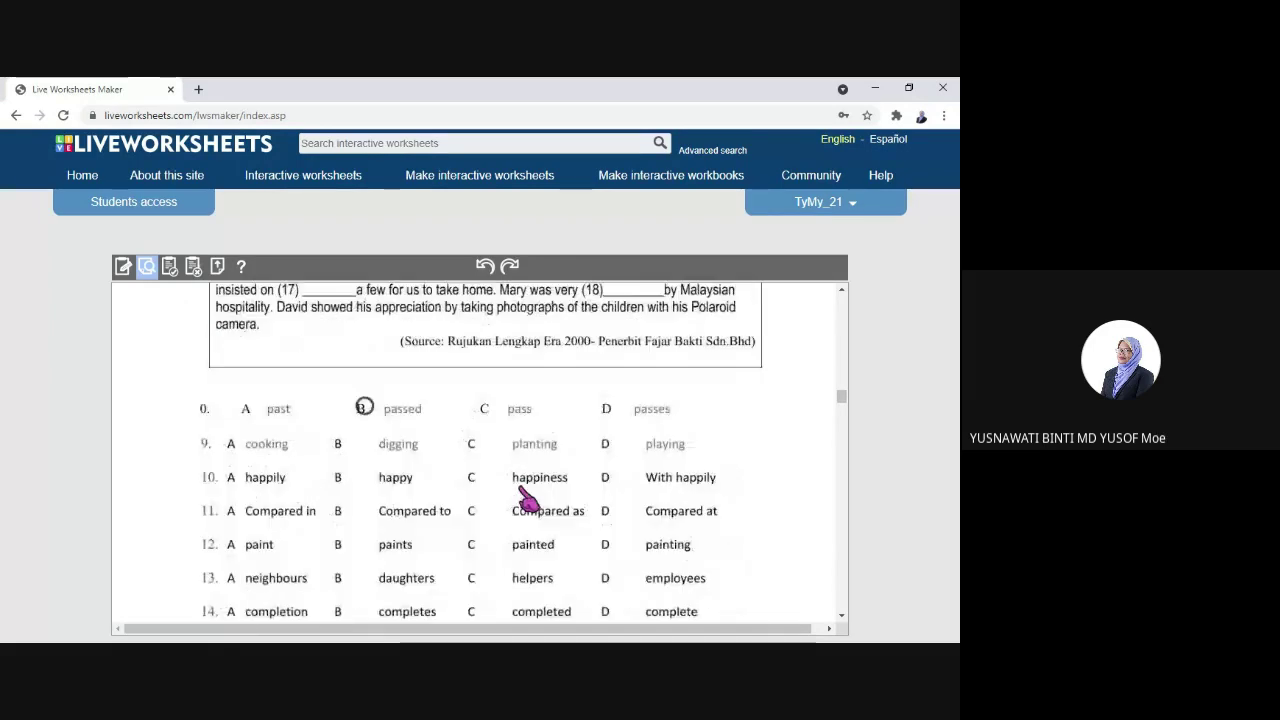
scroll(528, 498, "down", 20)
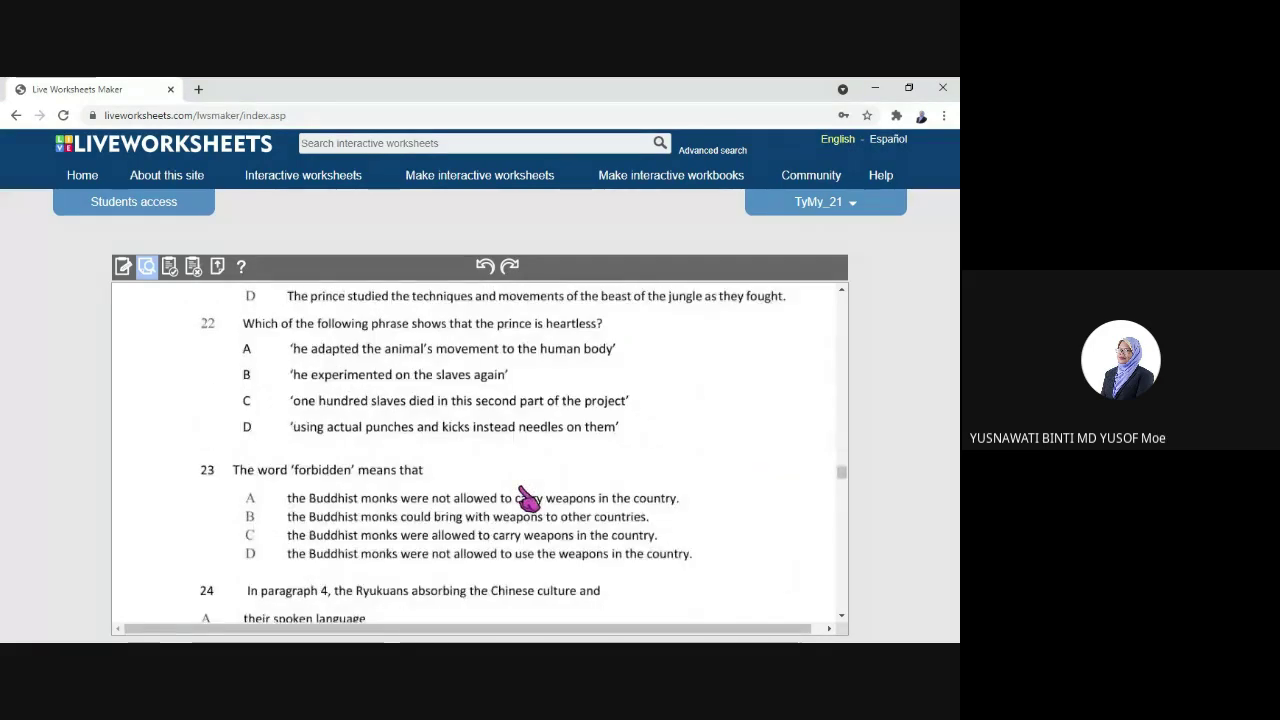
scroll(527, 498, "down", 20)
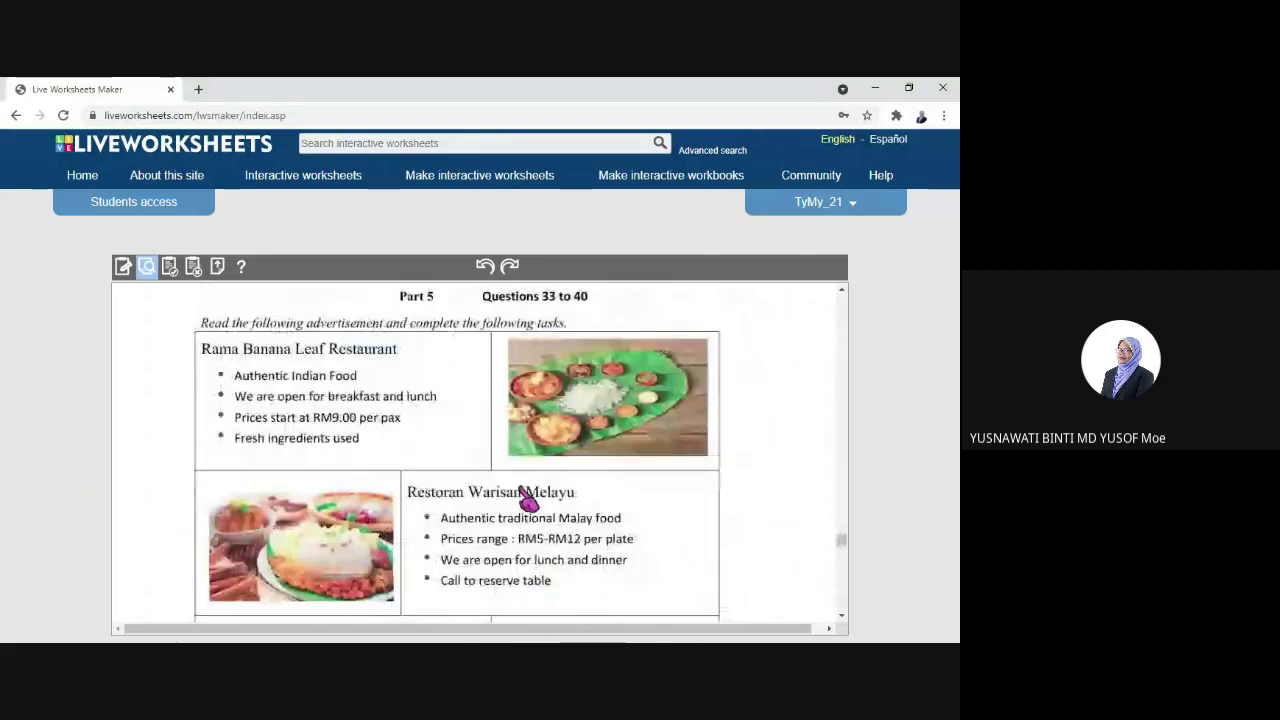
scroll(527, 498, "down", 20)
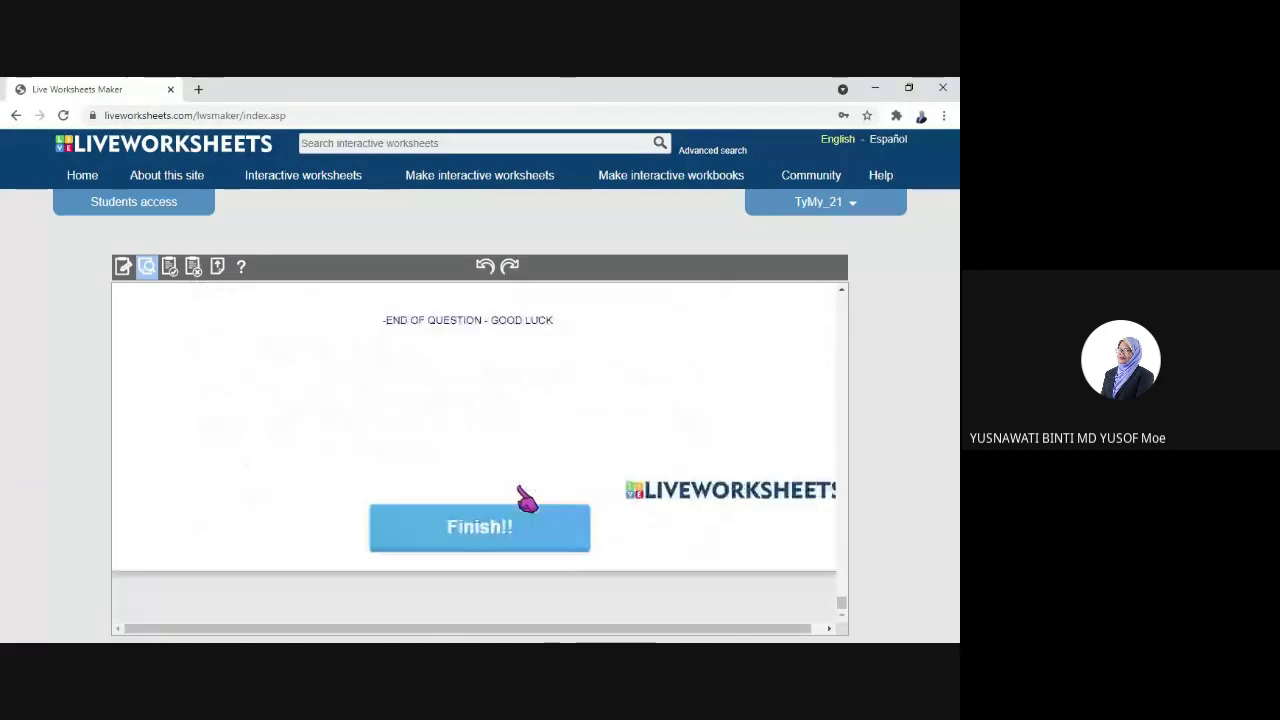
scroll(527, 498, "up", 2)
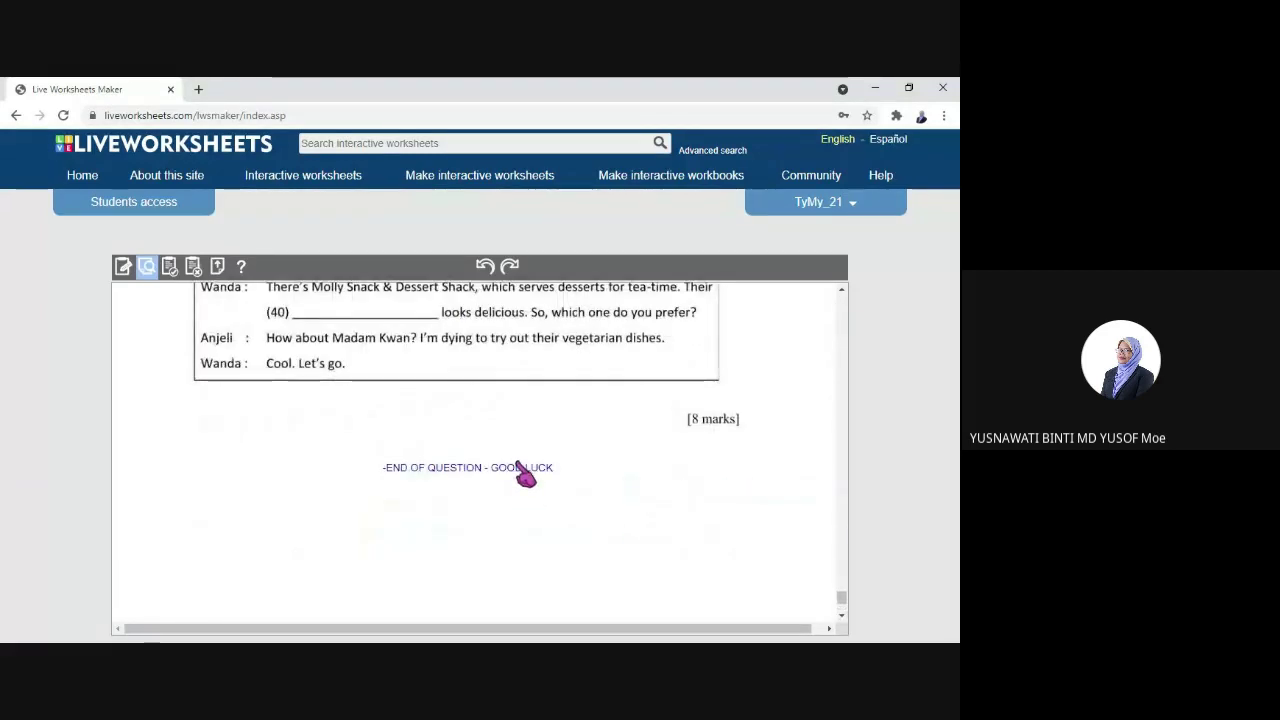
scroll(560, 477, "up", 6)
scroll(560, 477, "up", 4)
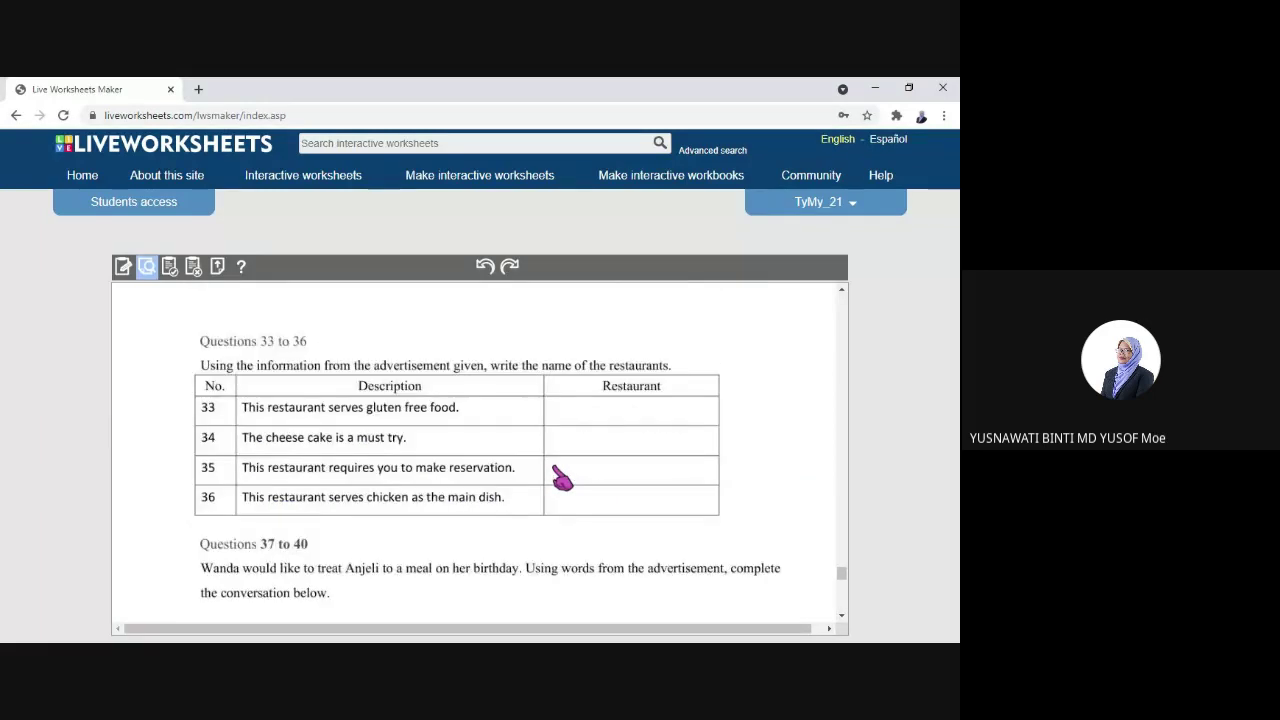
scroll(560, 477, "down", 13)
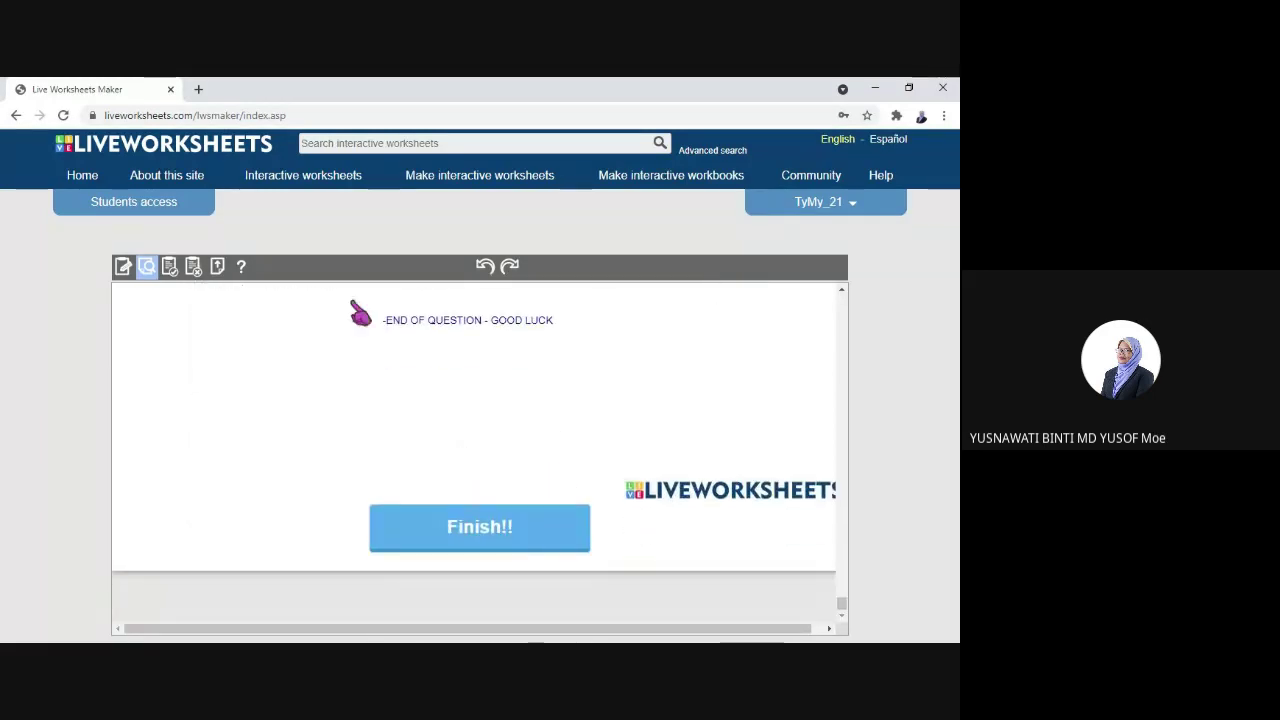
scroll(577, 340, "up", 11)
scroll(577, 345, "up", 8)
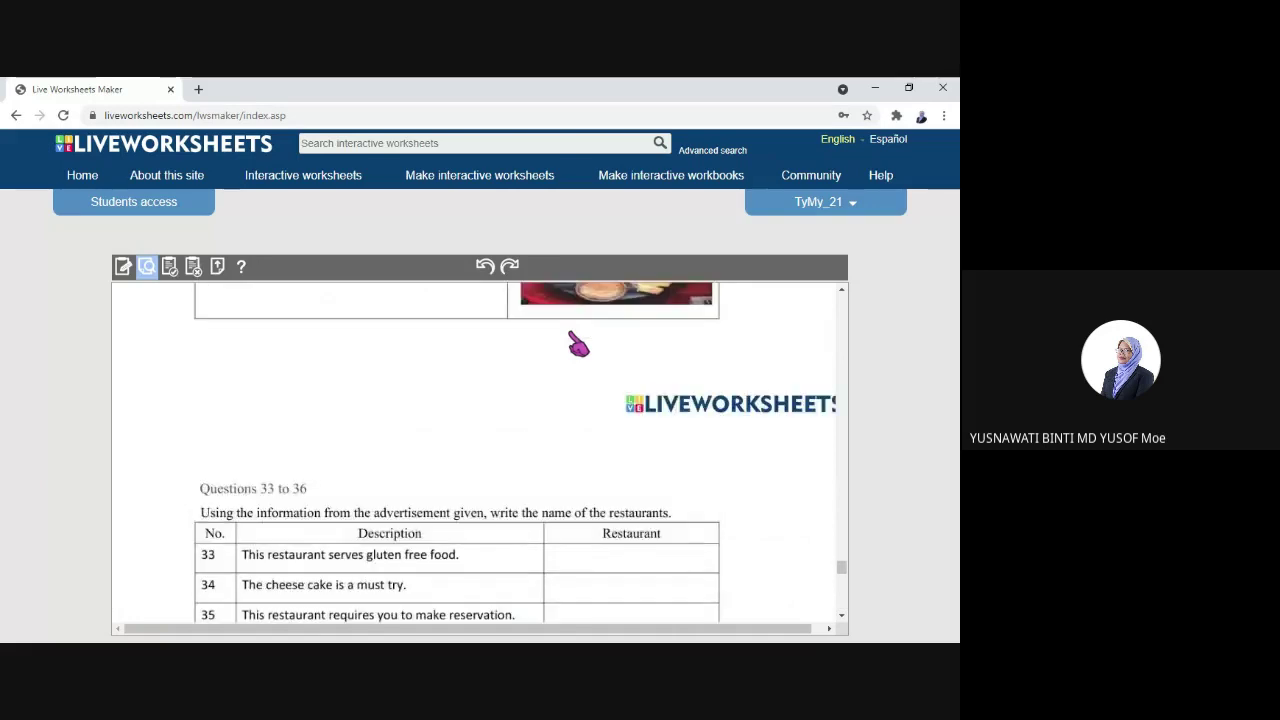
scroll(577, 345, "up", 8)
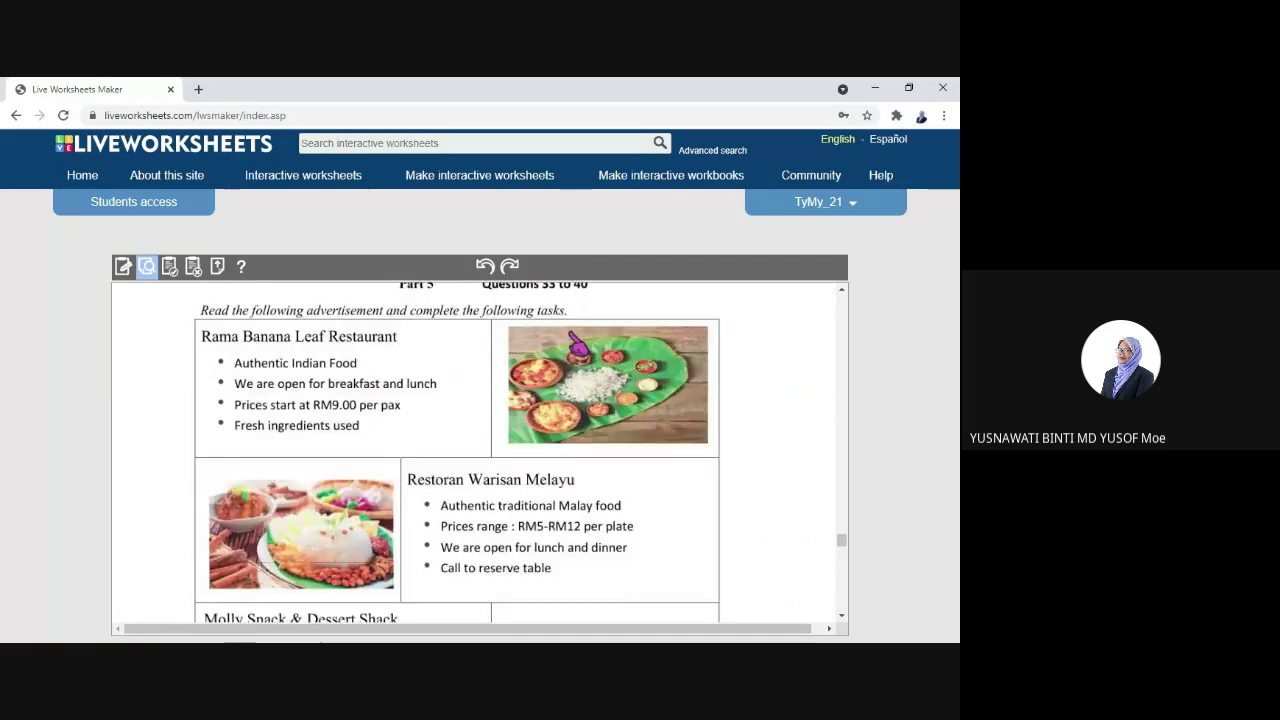
scroll(577, 343, "up", 8)
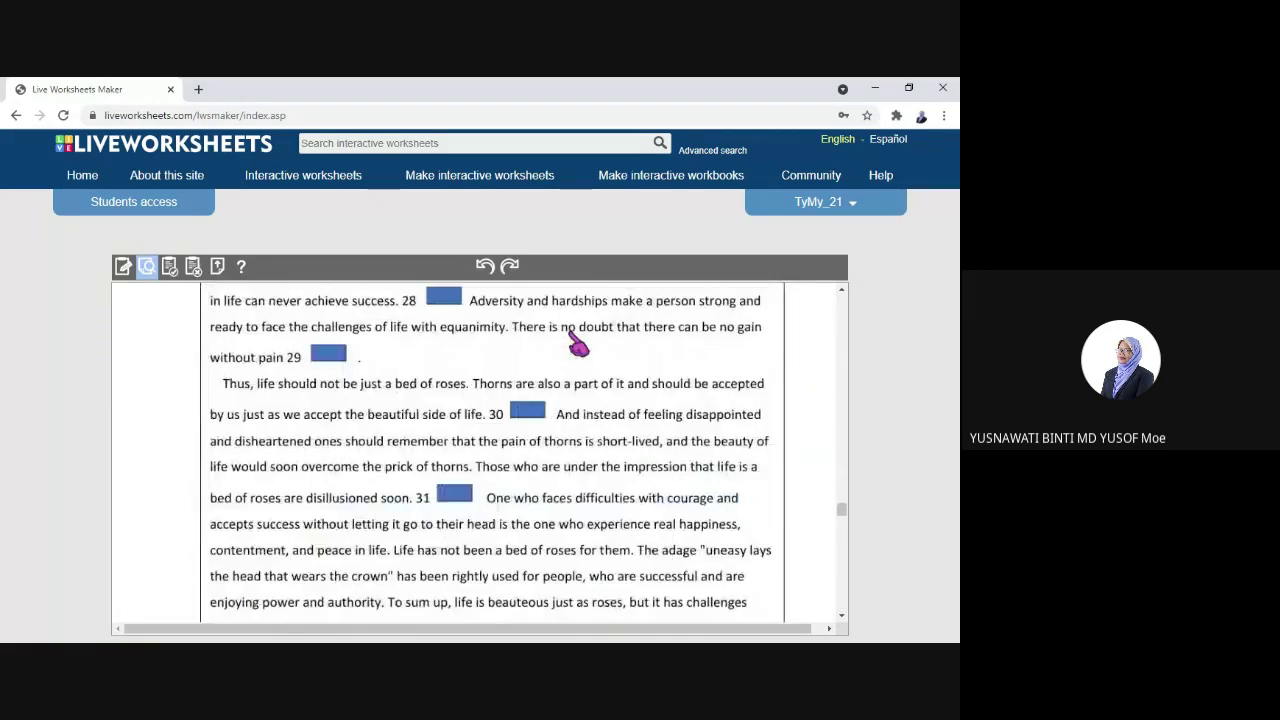
Set the text box style's font to Chewy for question 25's answer box.
scroll(578, 345, "up", 3)
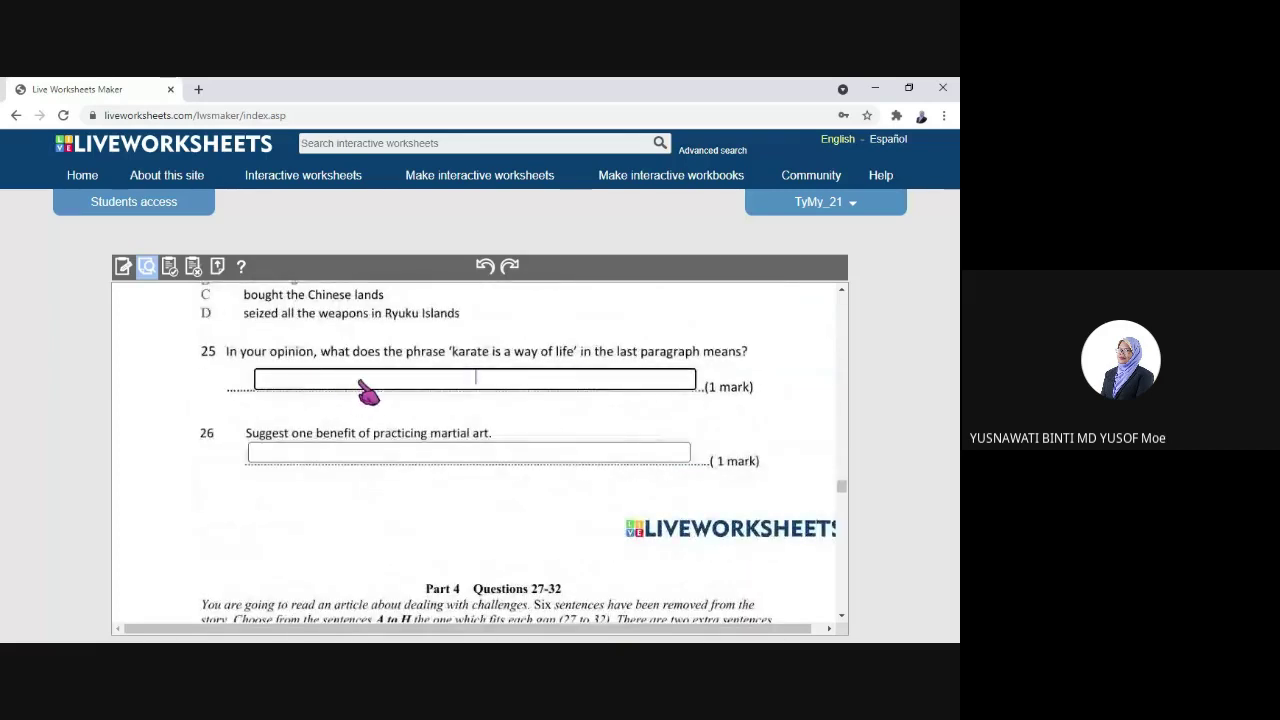
left_click(358, 386)
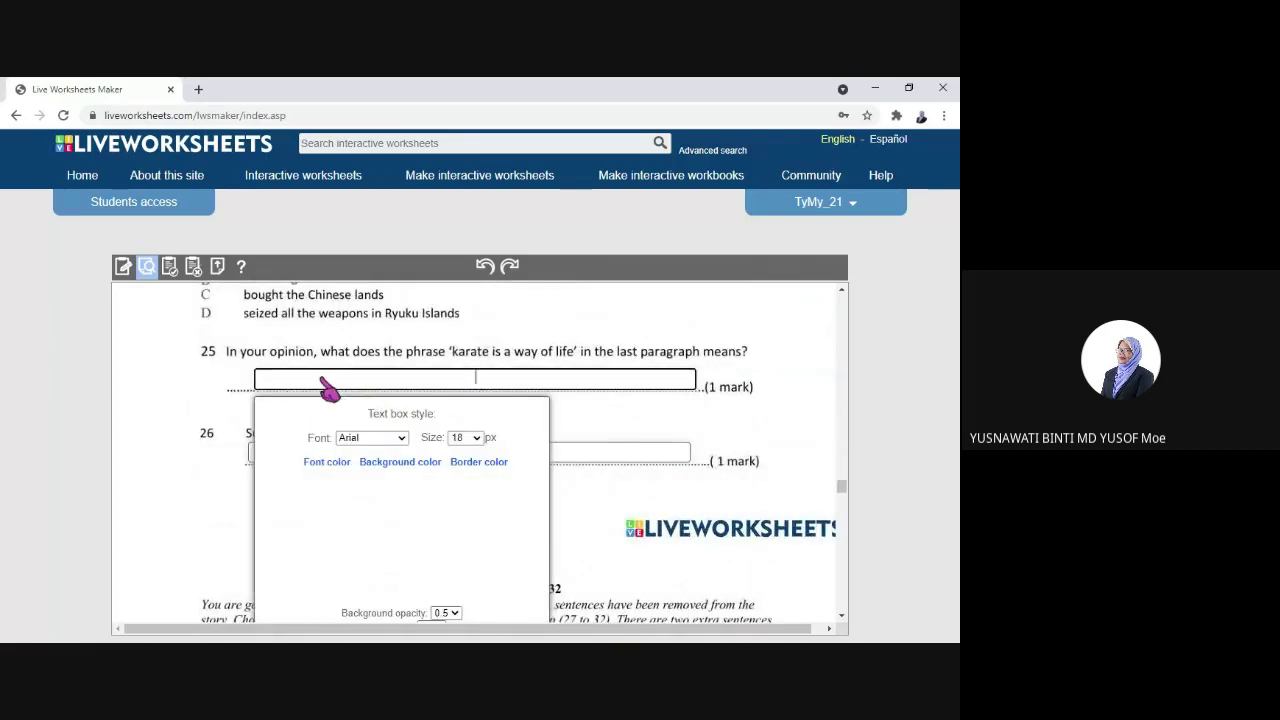
left_click(398, 439)
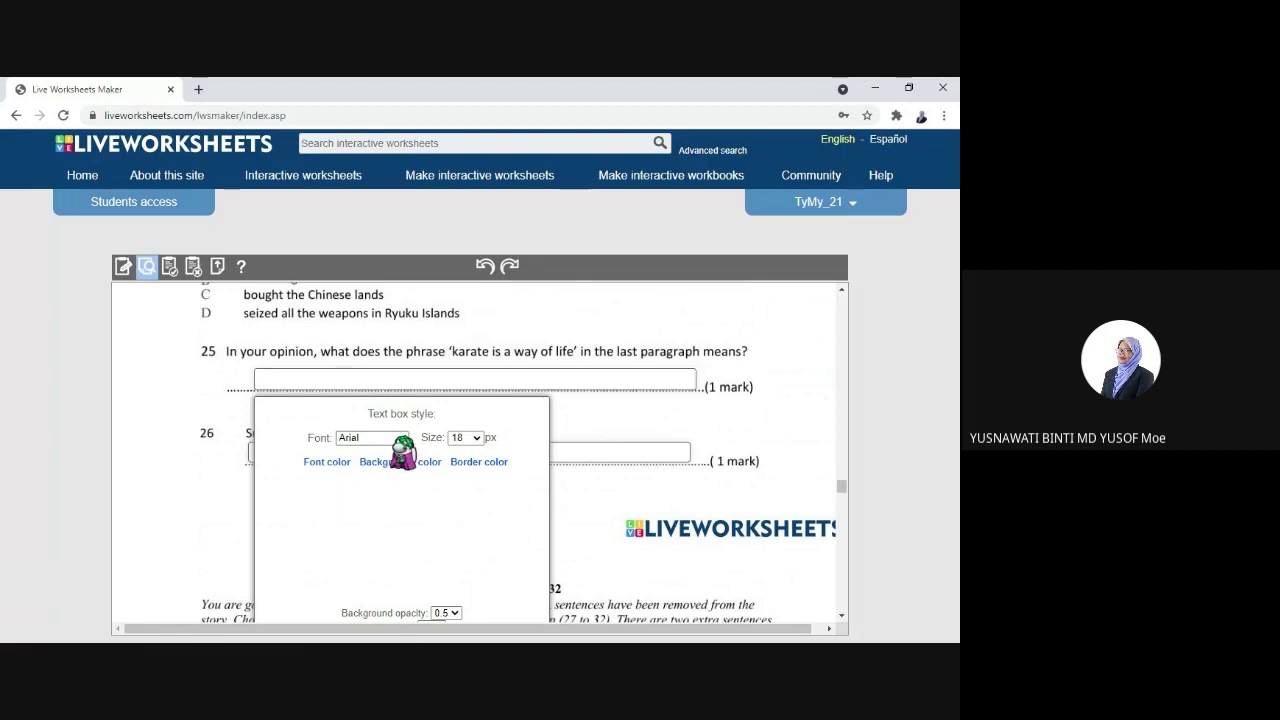
left_click(400, 445)
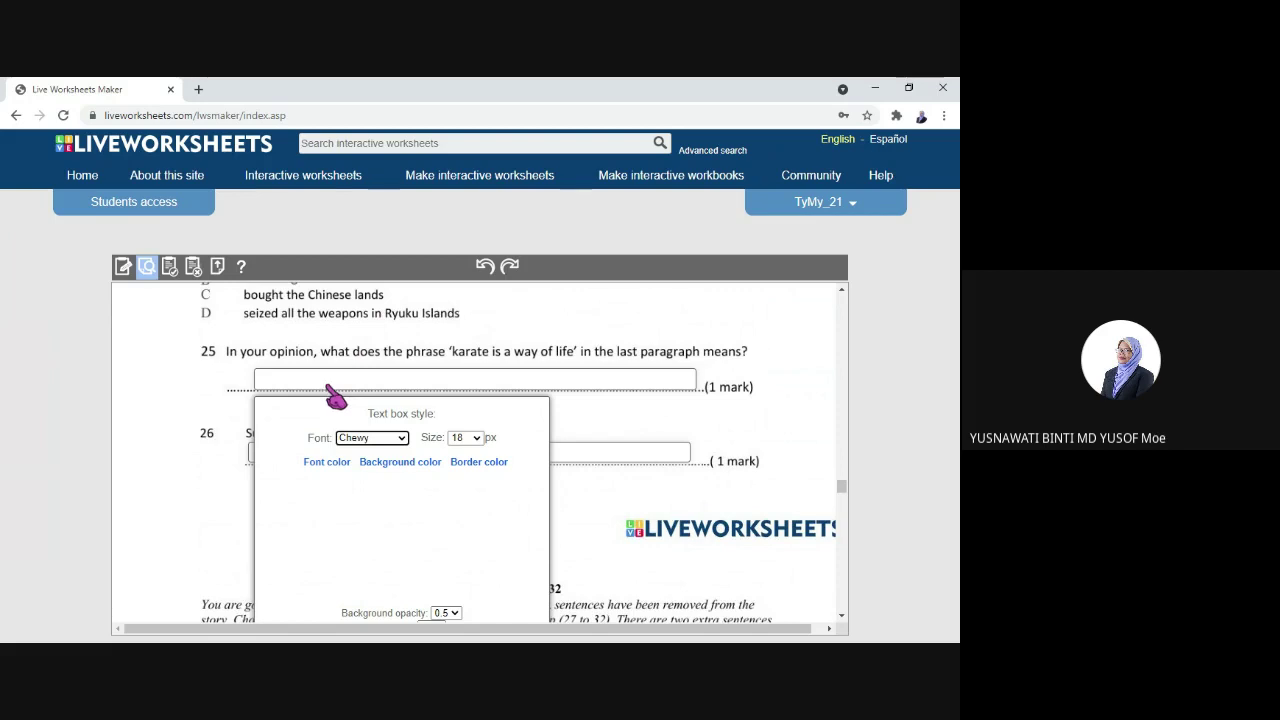
Enter suka hati saya as a test answer in question 25's answer box.
left_click(274, 382)
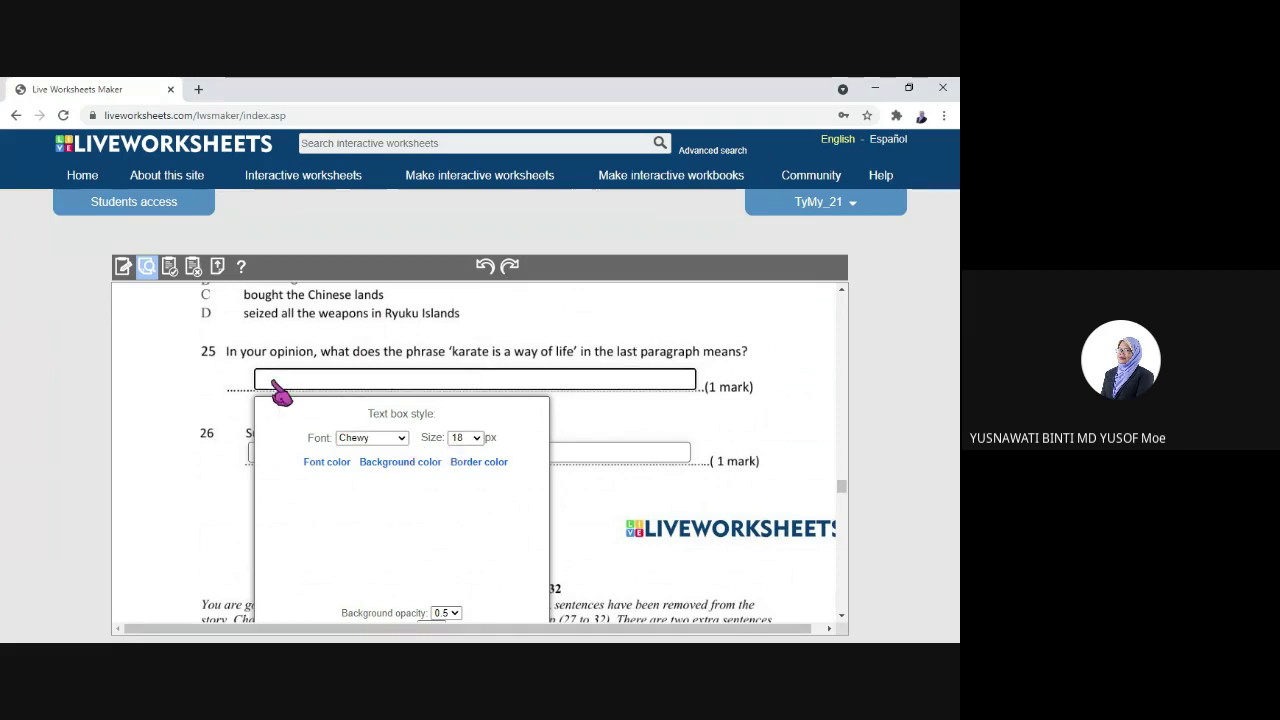
type("su")
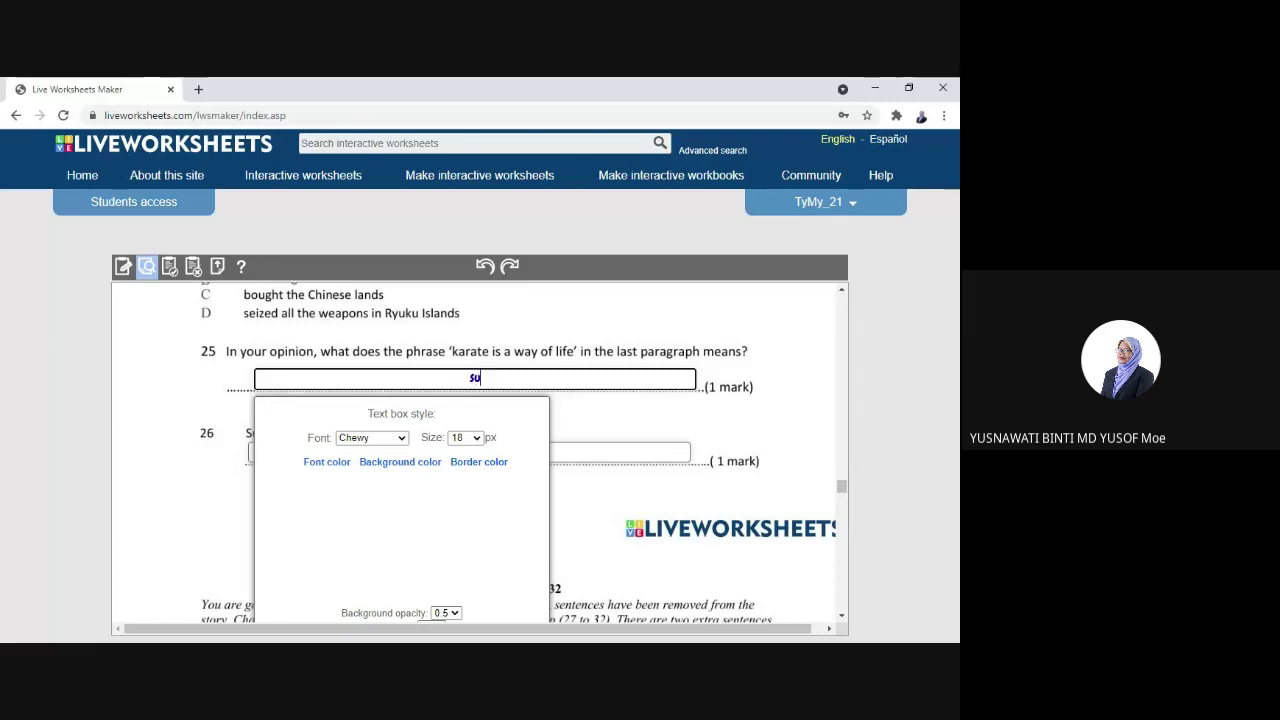
type("ka hati amb")
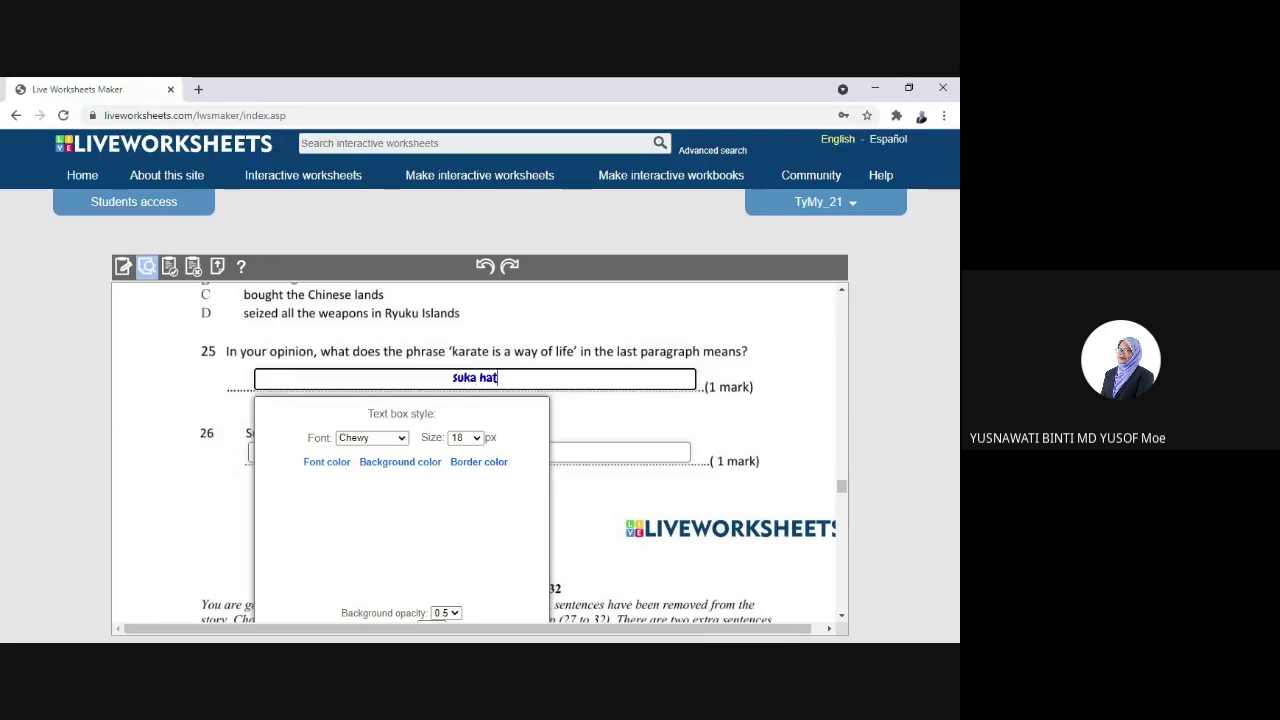
key("BackSpace")
key("BackSpace")
key("BackSpace")
type("saya")
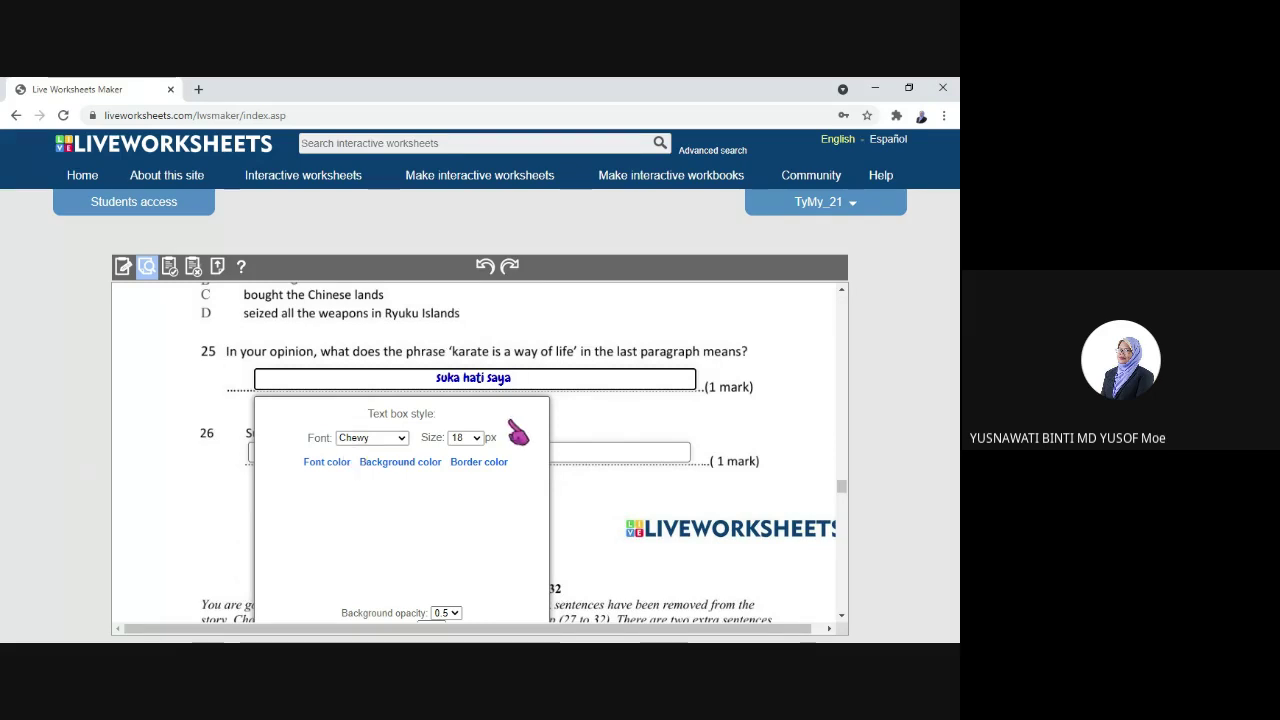
Save the text box style changes for question 25 only, without applying them to the whole worksheet.
scroll(655, 475, "down", 1)
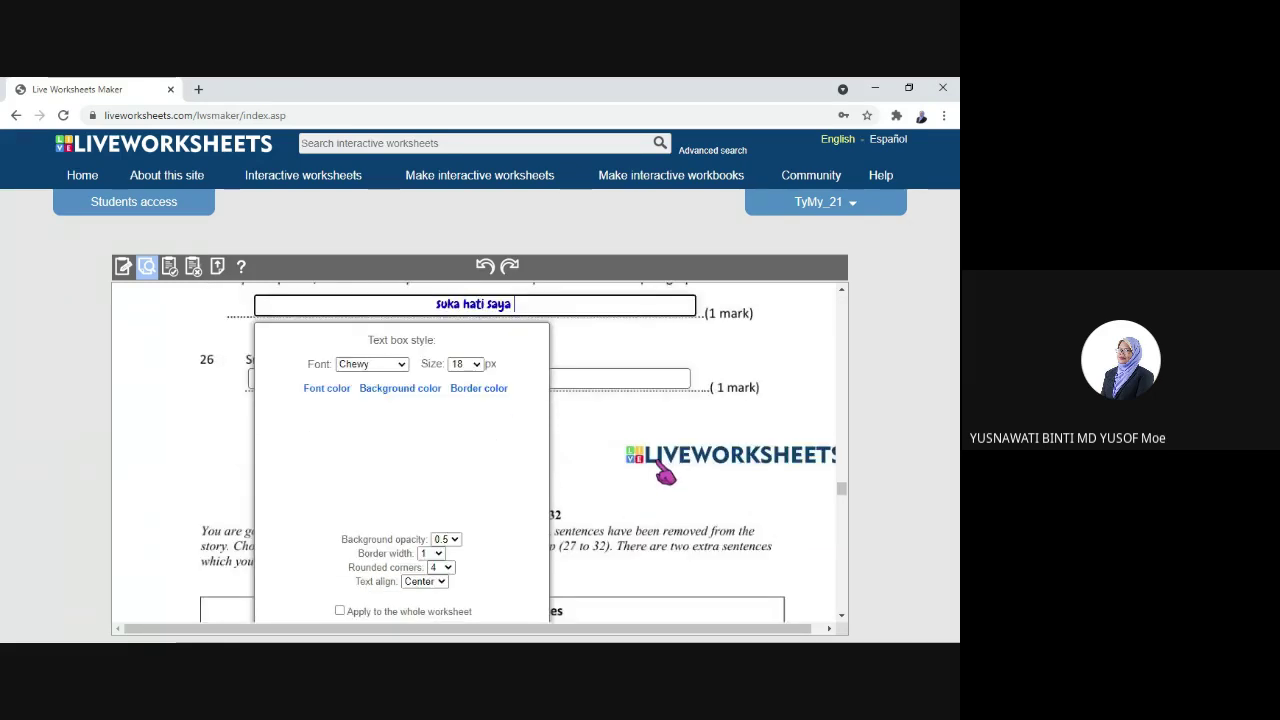
scroll(655, 475, "down", 2)
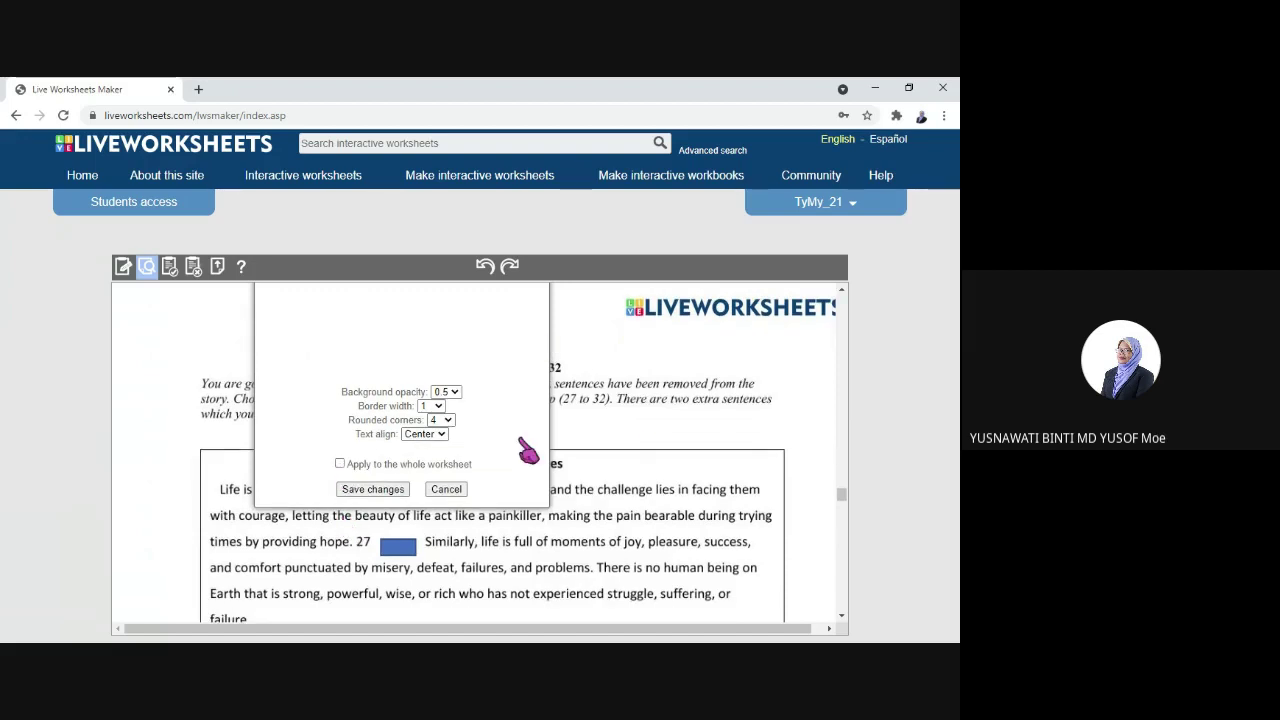
left_click(373, 490)
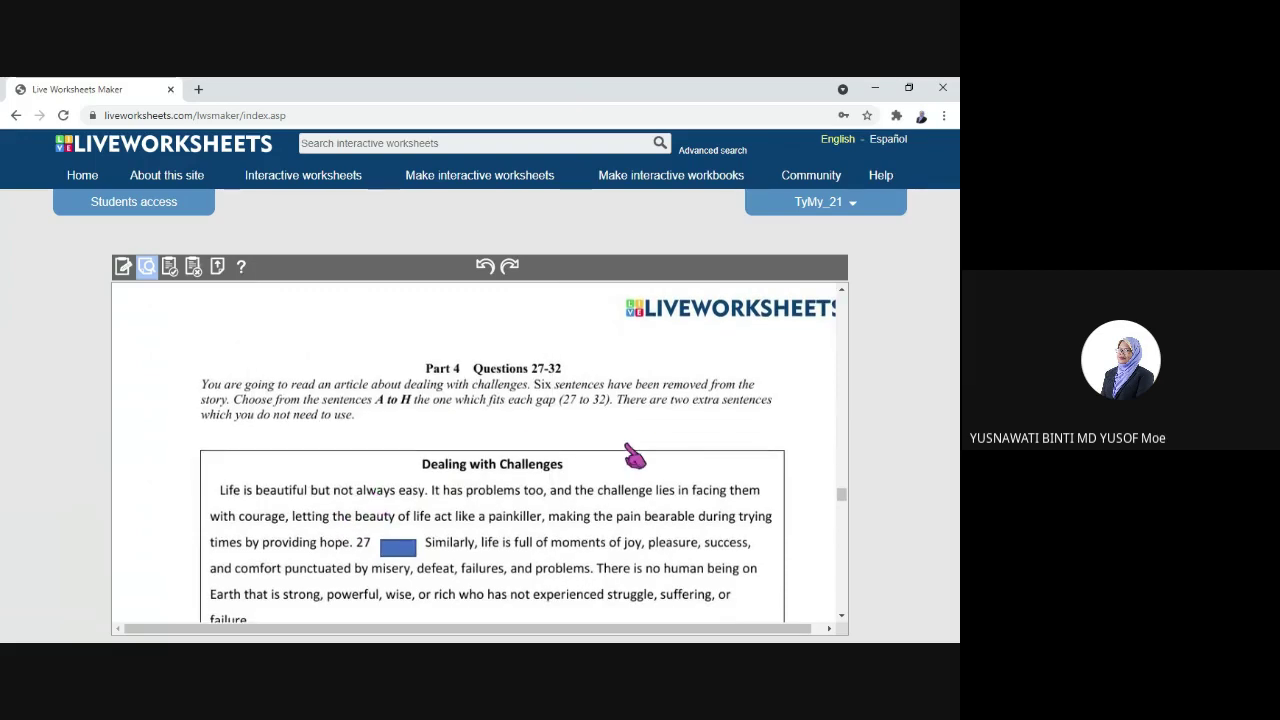
scroll(500, 480, "up", 3)
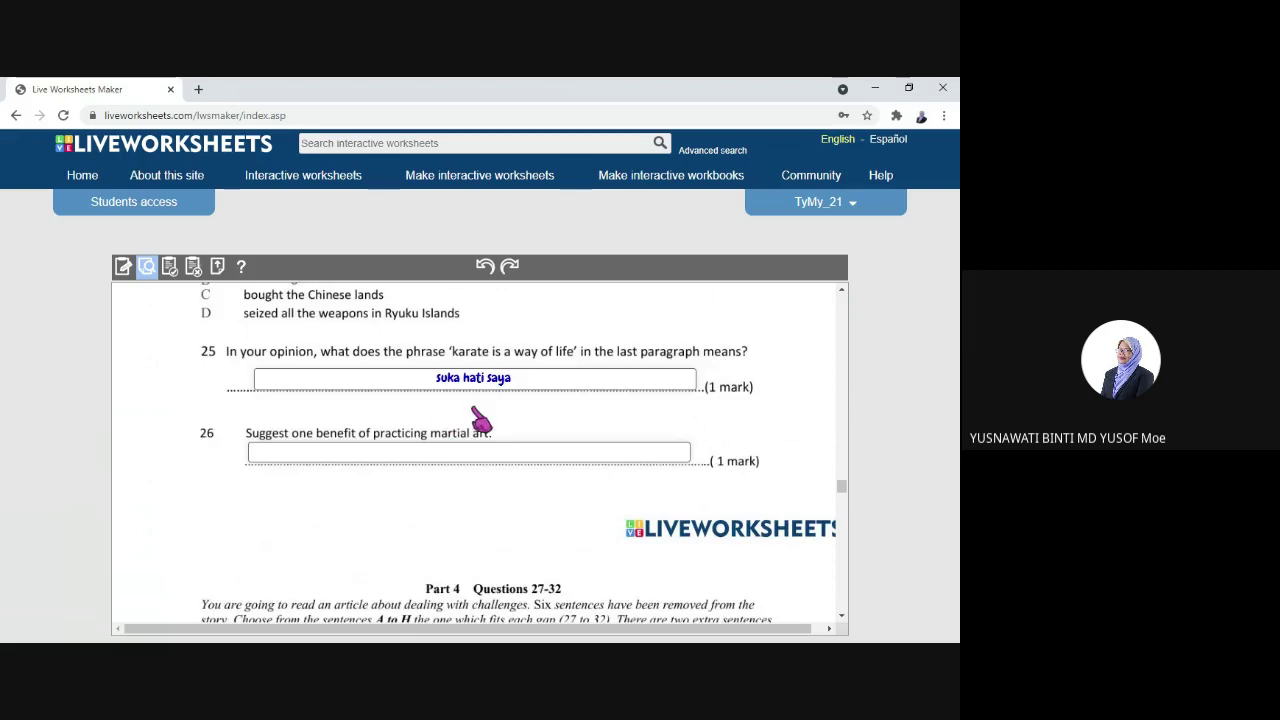
Finish the worksheet preview at the end of the worksheet to have the test answers checked.
scroll(531, 497, "down", 3)
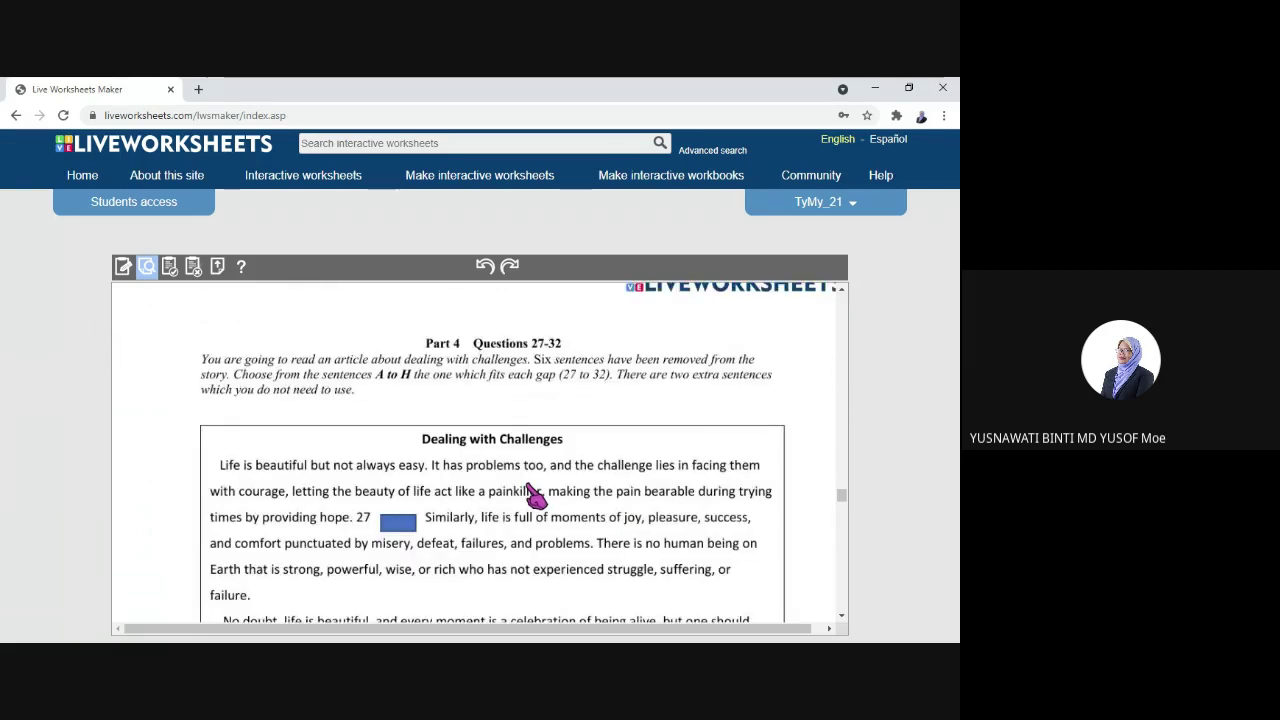
scroll(533, 493, "down", 4)
scroll(533, 493, "up", 4)
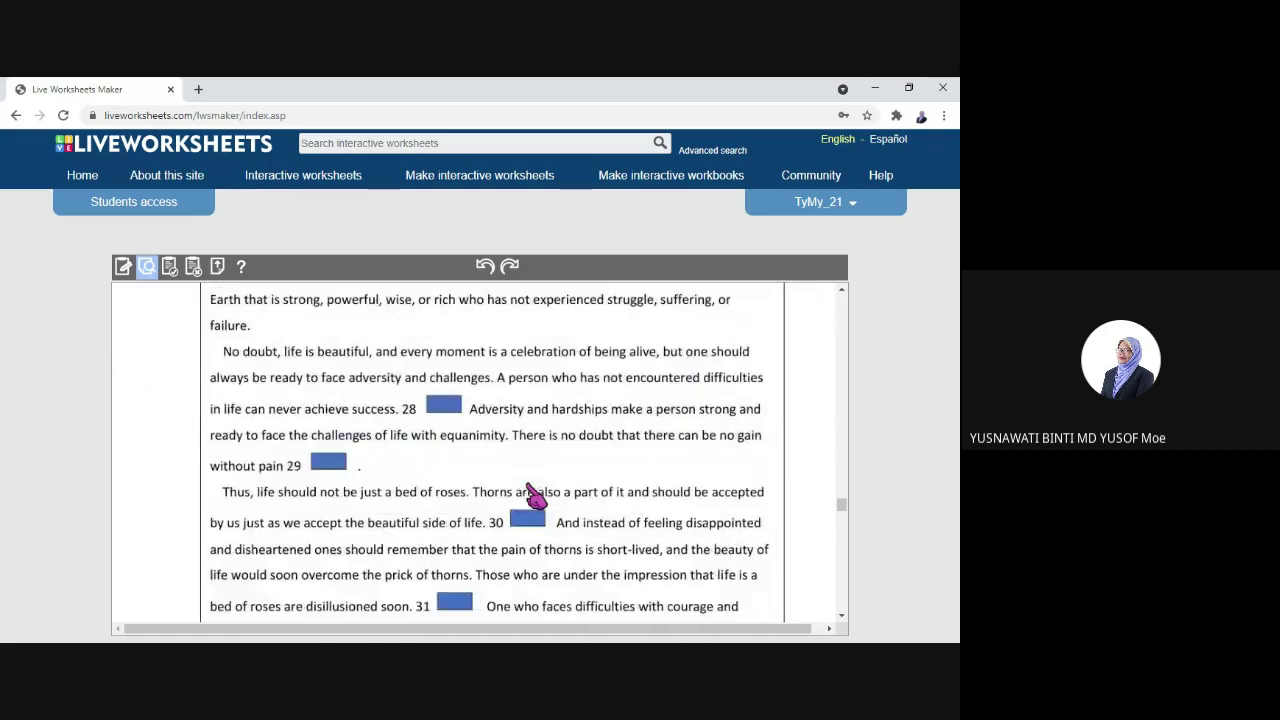
scroll(533, 495, "down", 10)
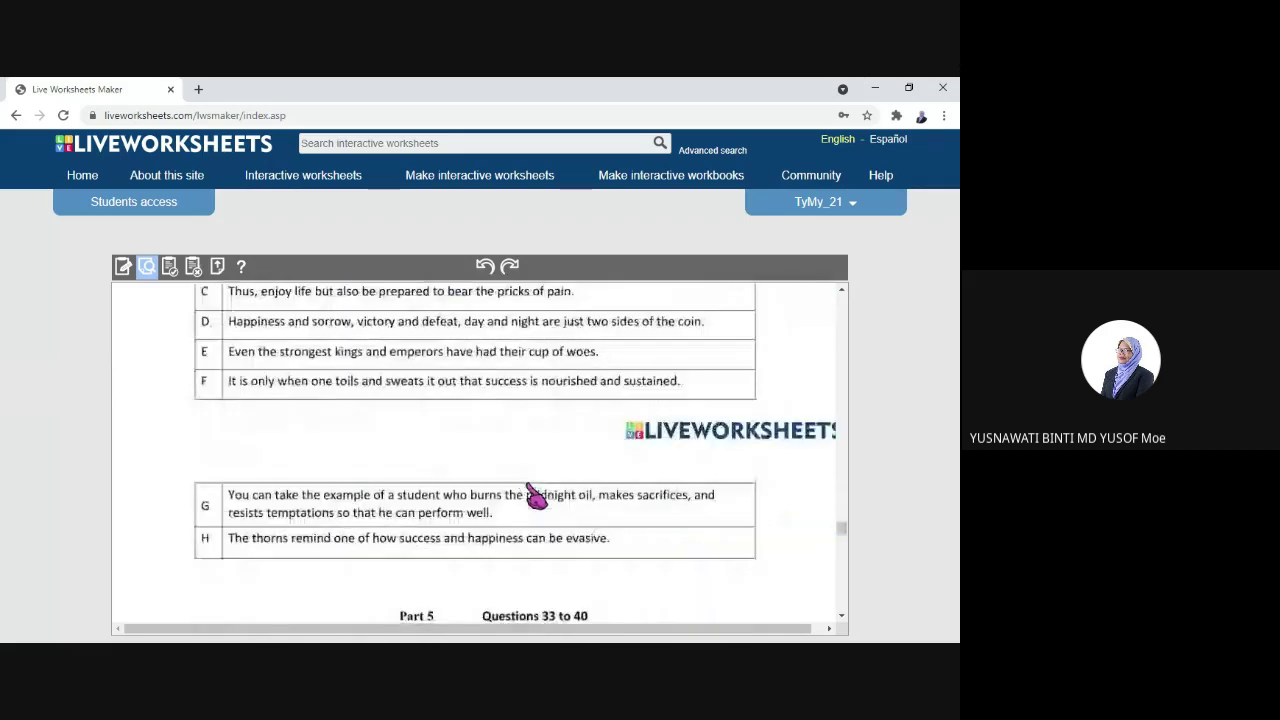
scroll(535, 497, "down", 12)
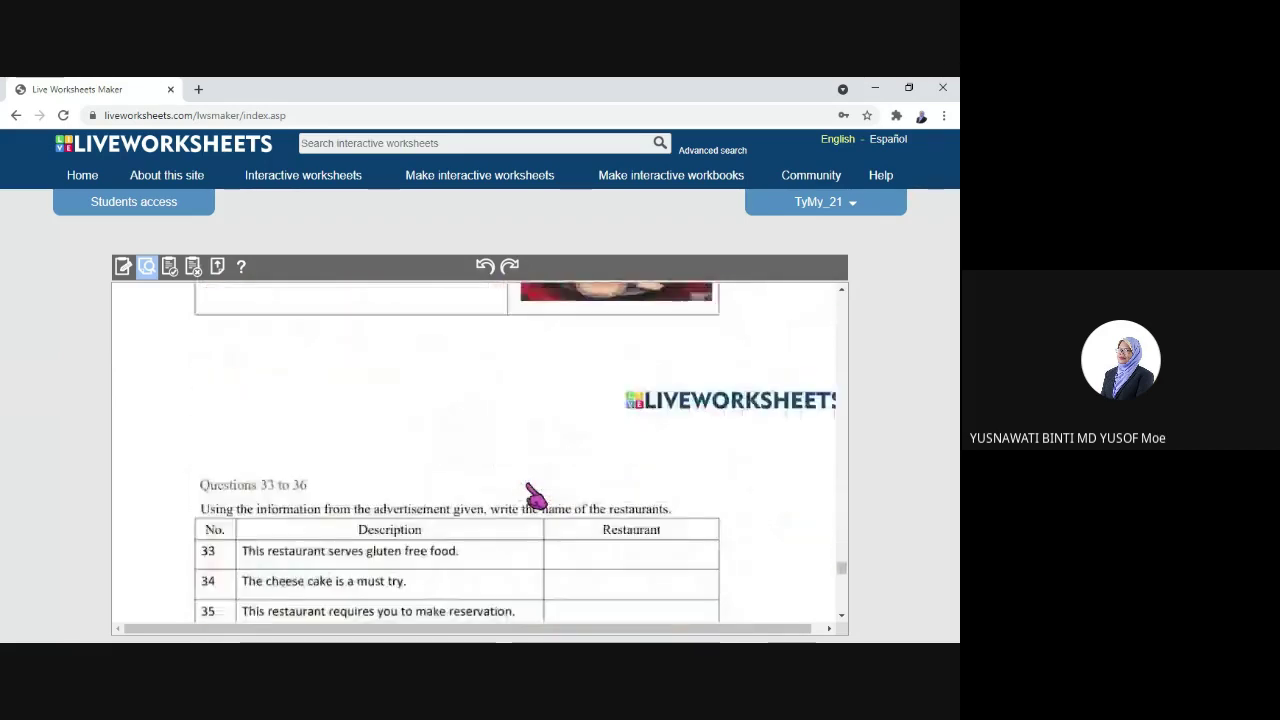
scroll(535, 495, "down", 6)
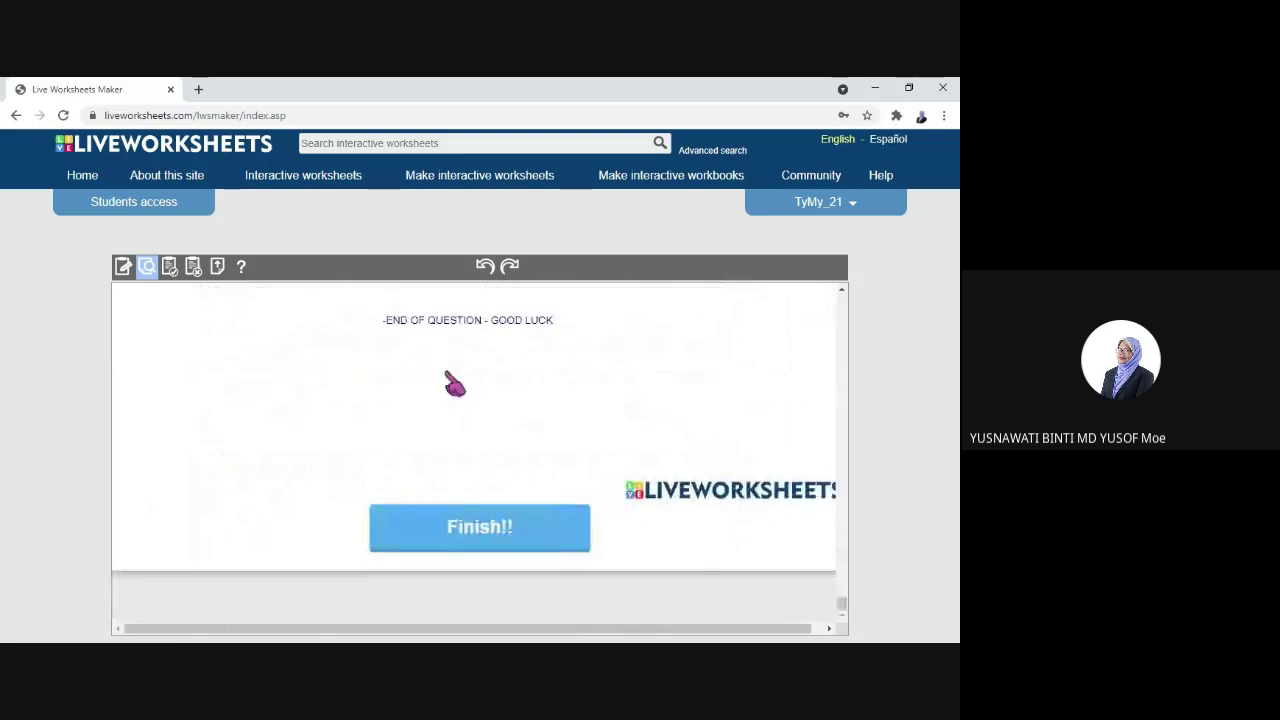
left_click(485, 547)
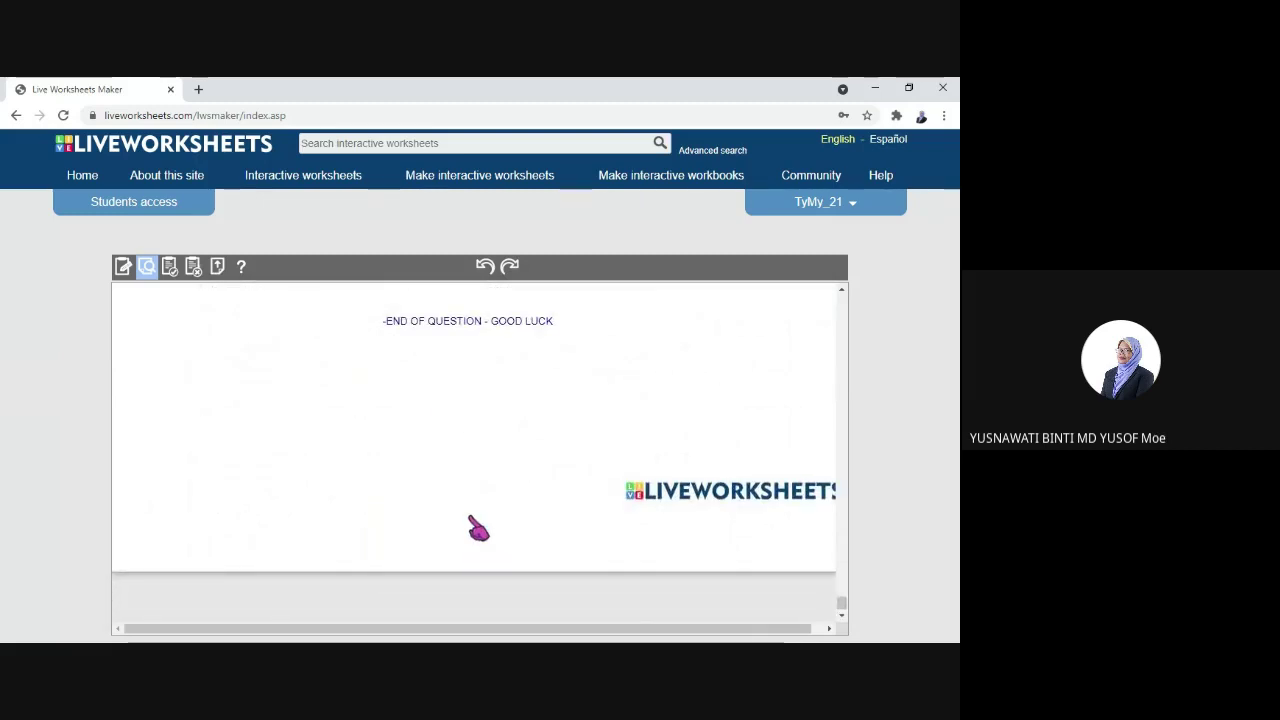
Examine how the test answers are marked in question 25 and in blanks 9 and 10 of the Part 2 passage.
scroll(477, 527, "up", 10)
scroll(473, 528, "up", 8)
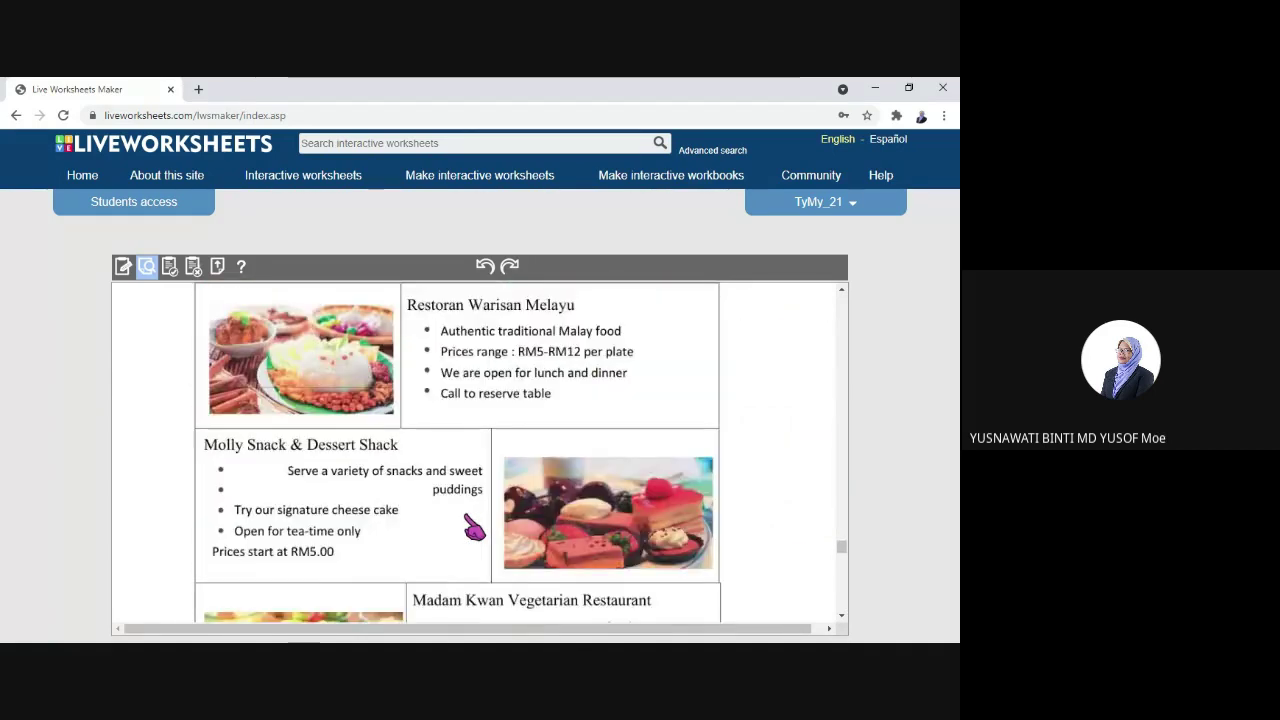
scroll(473, 528, "up", 10)
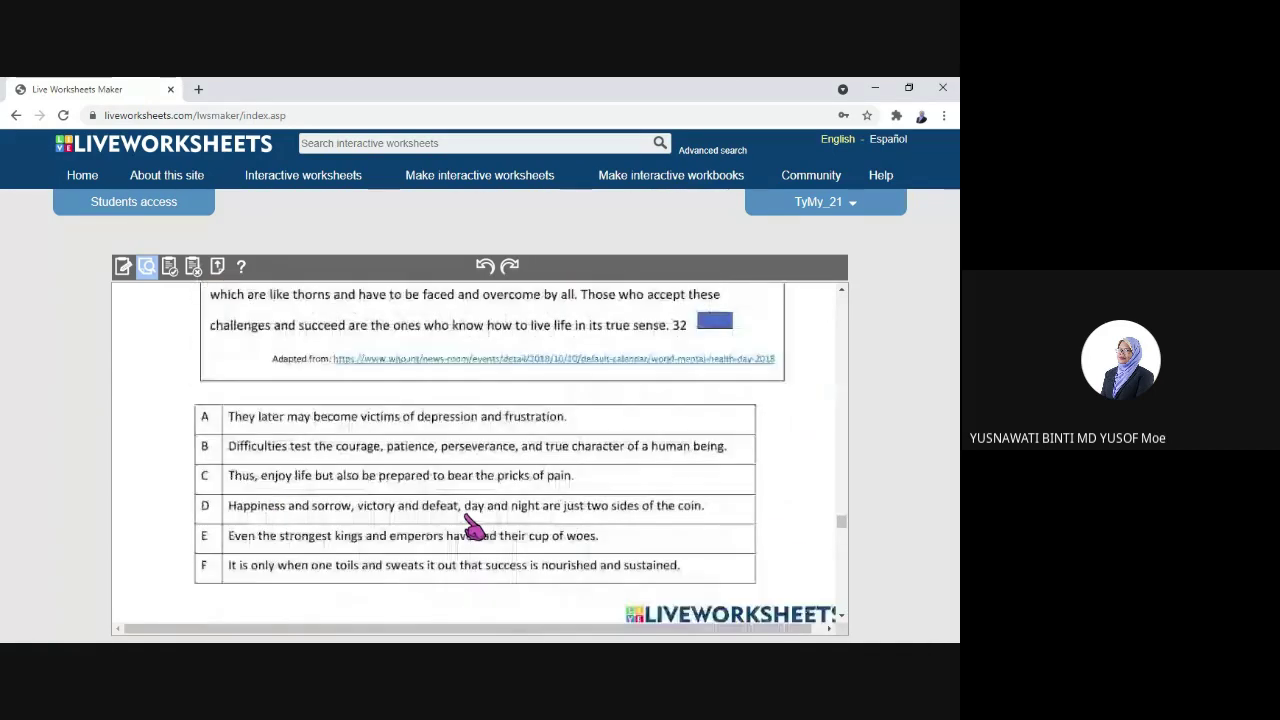
scroll(473, 528, "up", 3)
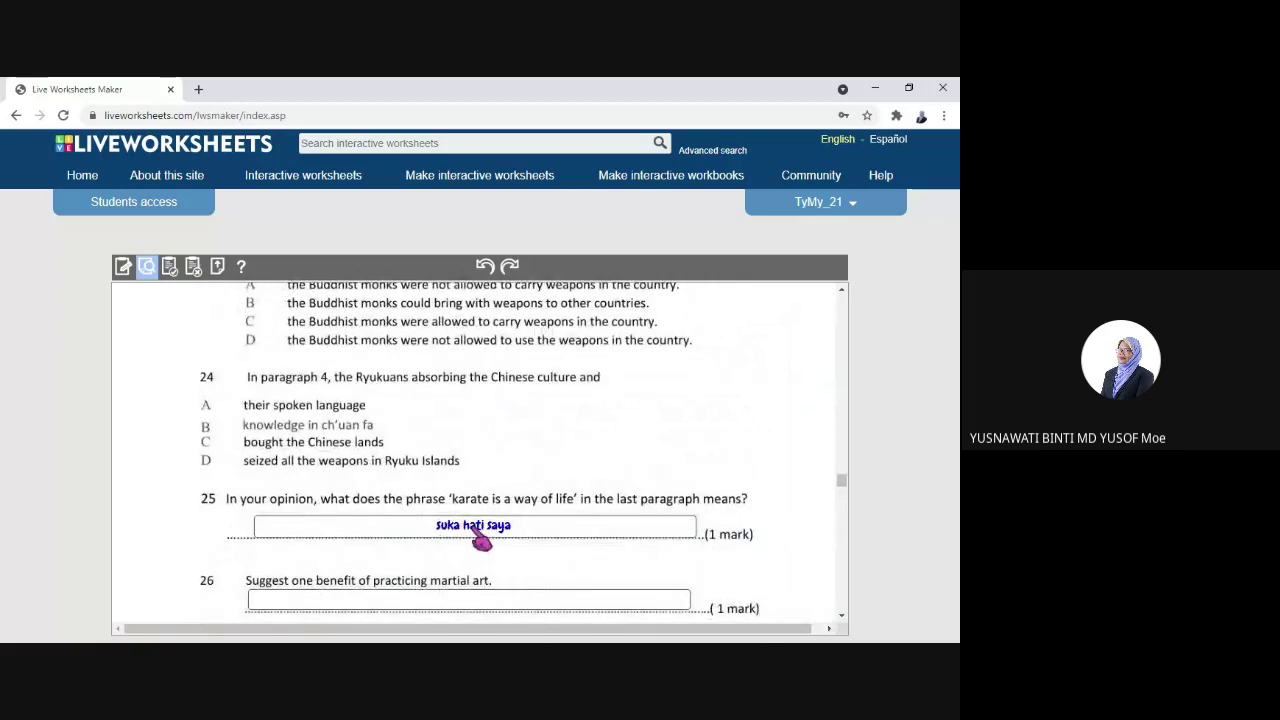
scroll(530, 540, "up", 10)
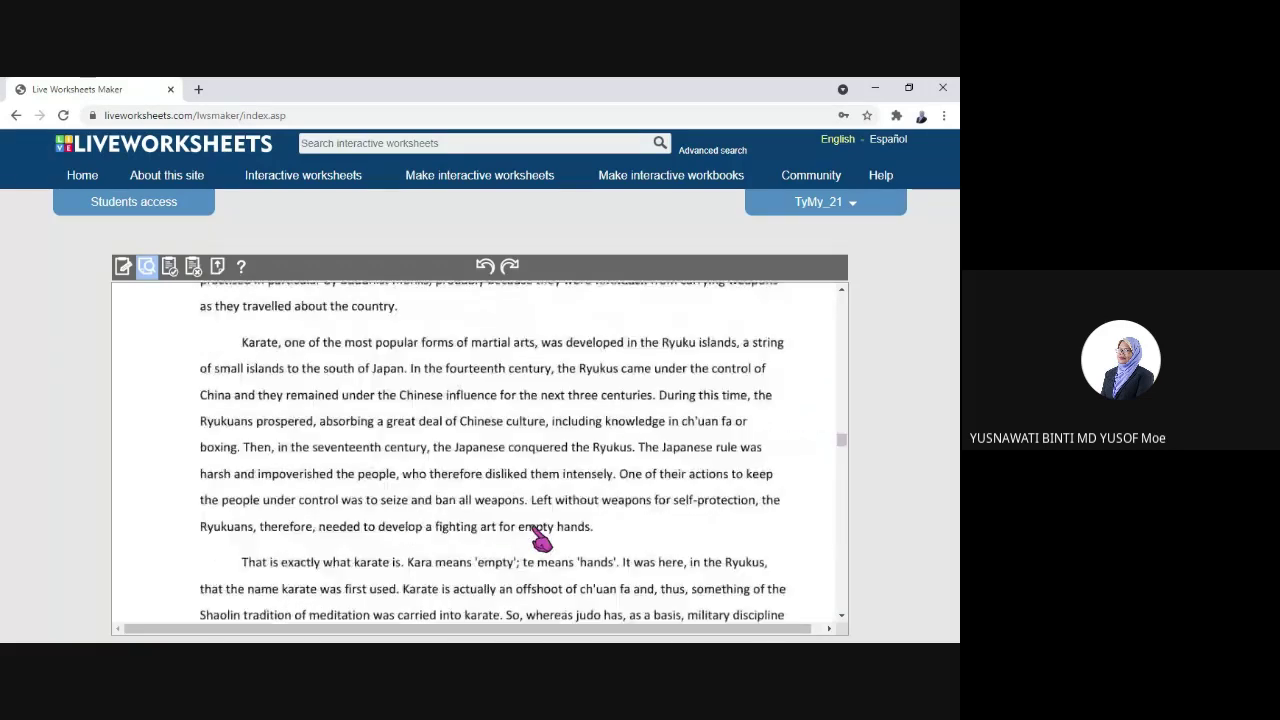
scroll(540, 540, "up", 3)
scroll(540, 540, "up", 15)
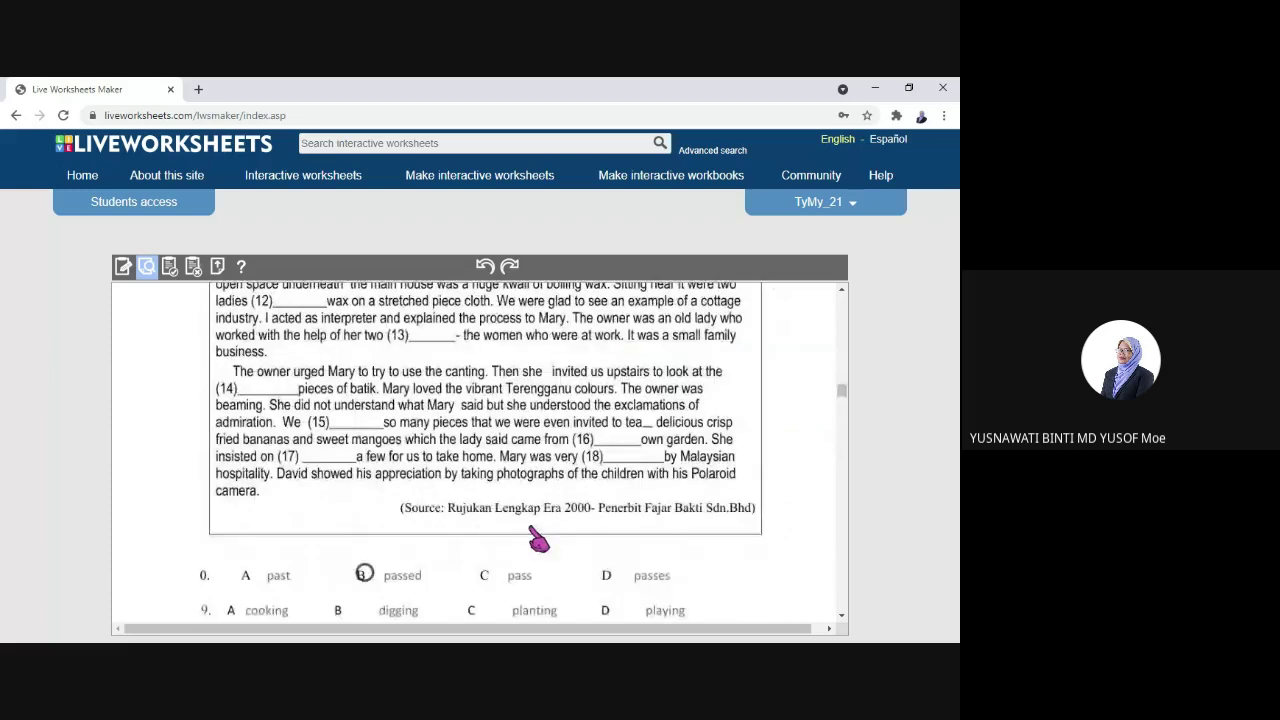
scroll(537, 540, "down", 2)
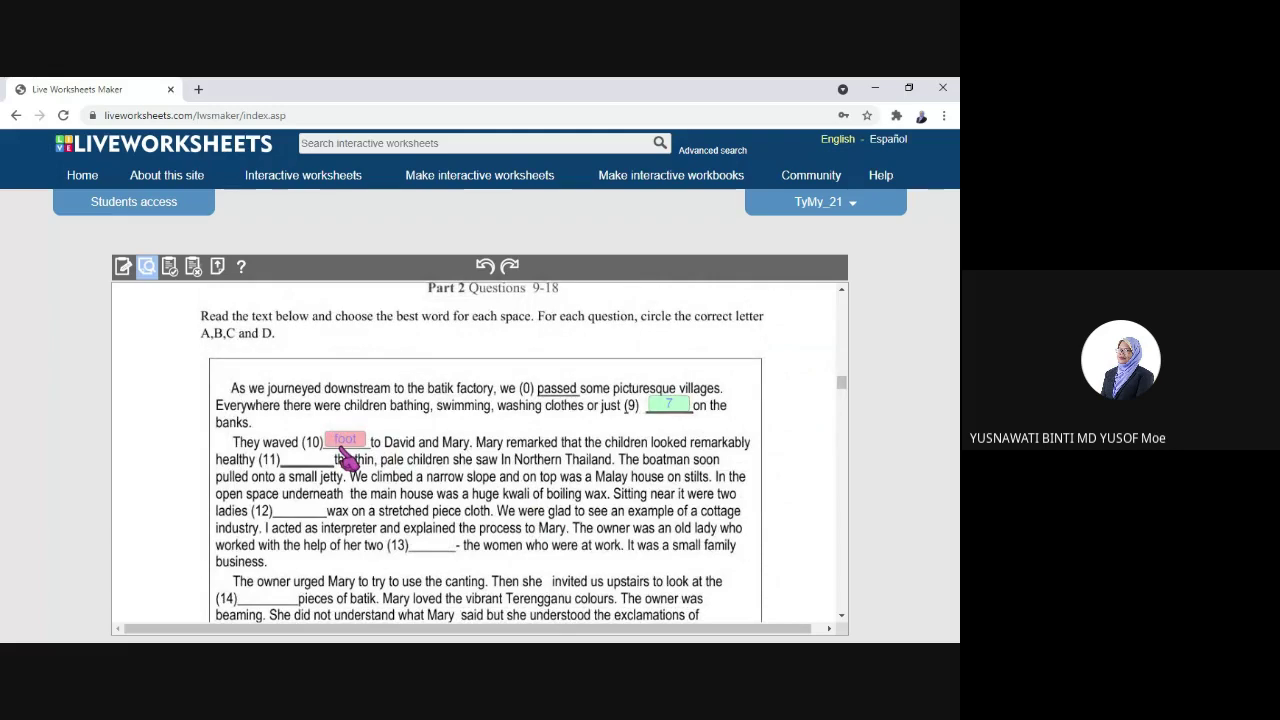
scroll(509, 443, "up", 4)
scroll(511, 445, "down", 2)
scroll(511, 446, "up", 3)
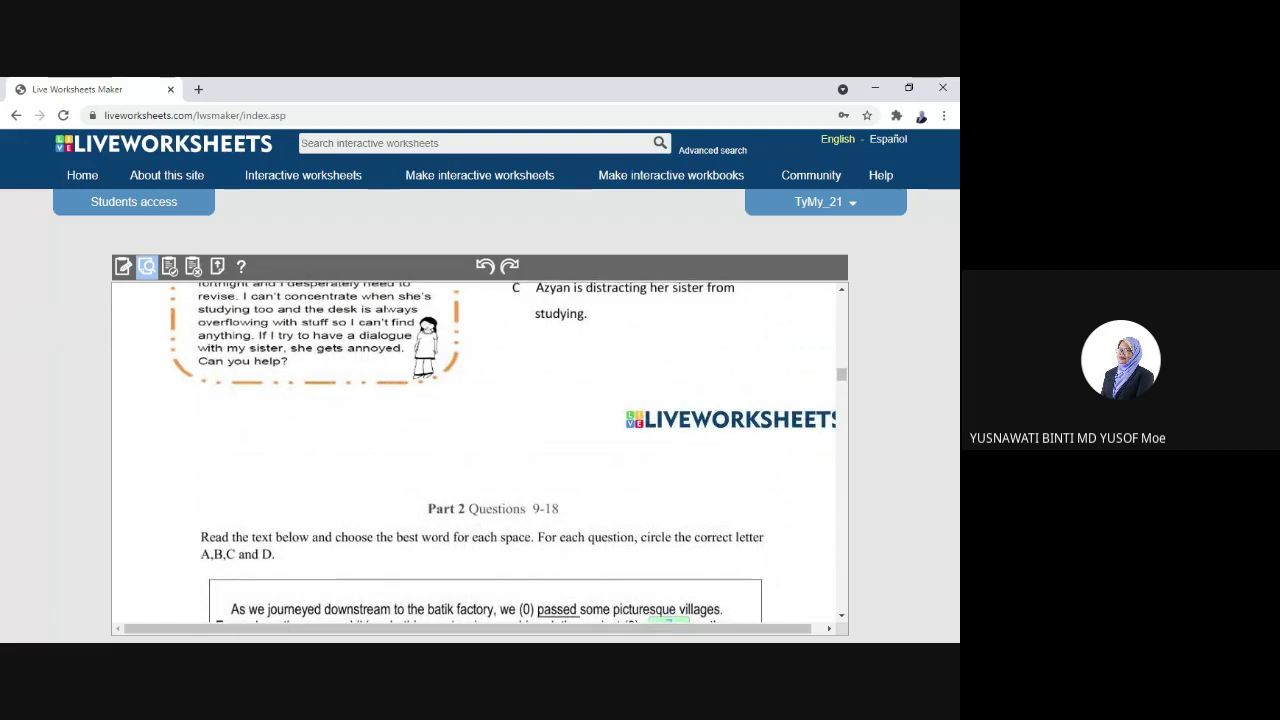
Examine how Part 1 questions 1 to 3 are marked and the score shown at the start of the preview.
scroll(511, 445, "up", 15)
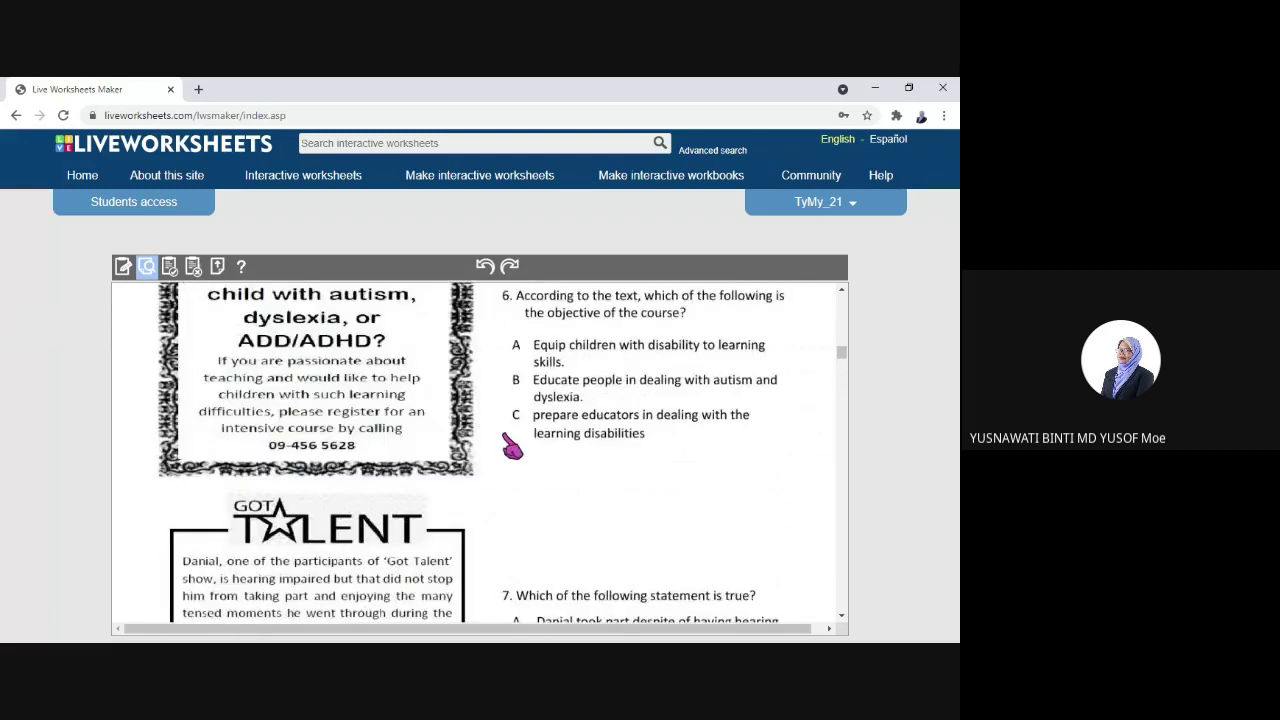
scroll(506, 441, "down", 5)
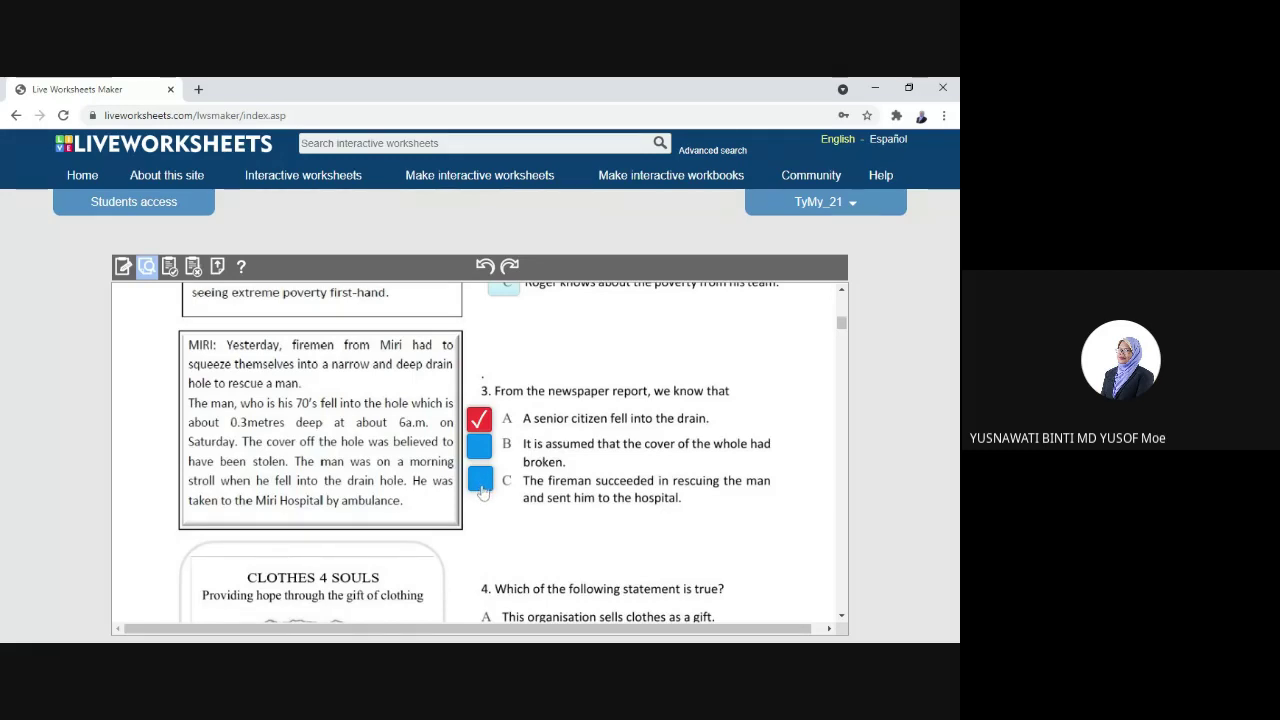
scroll(480, 480, "up", 3)
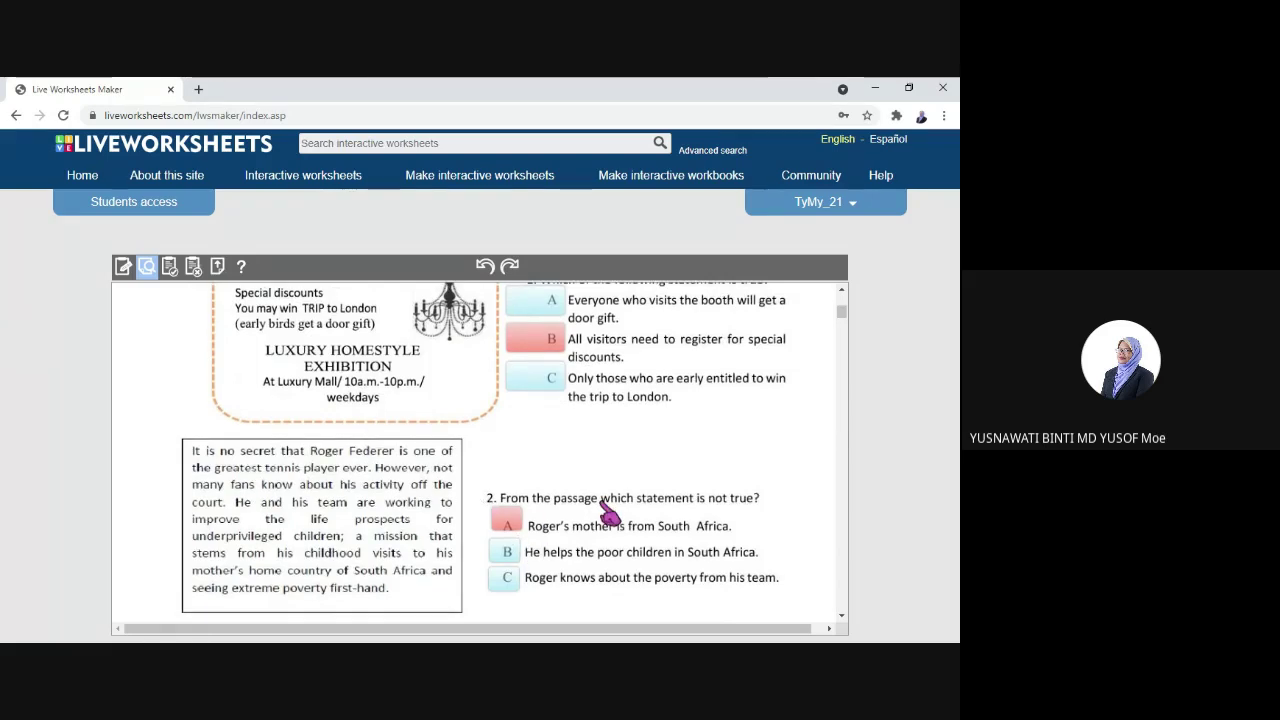
scroll(607, 512, "up", 2)
scroll(607, 512, "down", 2)
scroll(609, 509, "up", 3)
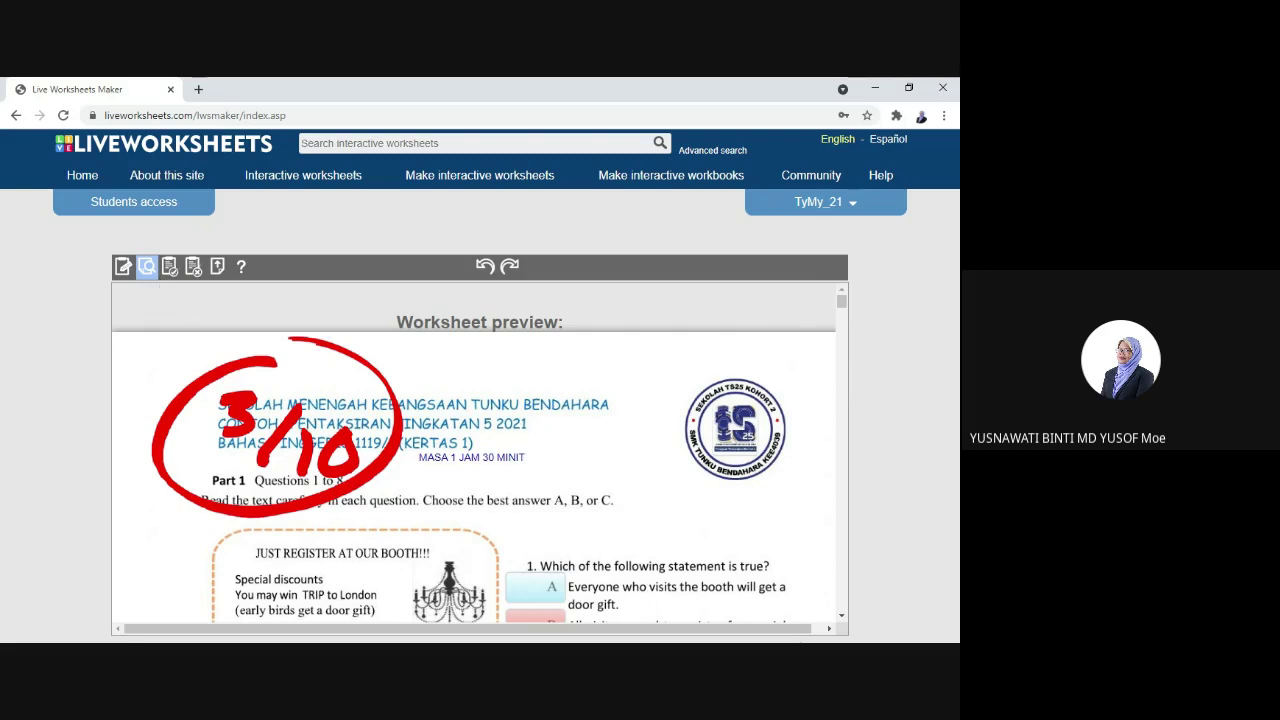
Start saving the worksheet and choose to keep it private instead of sharing it with other teachers.
left_click(169, 267)
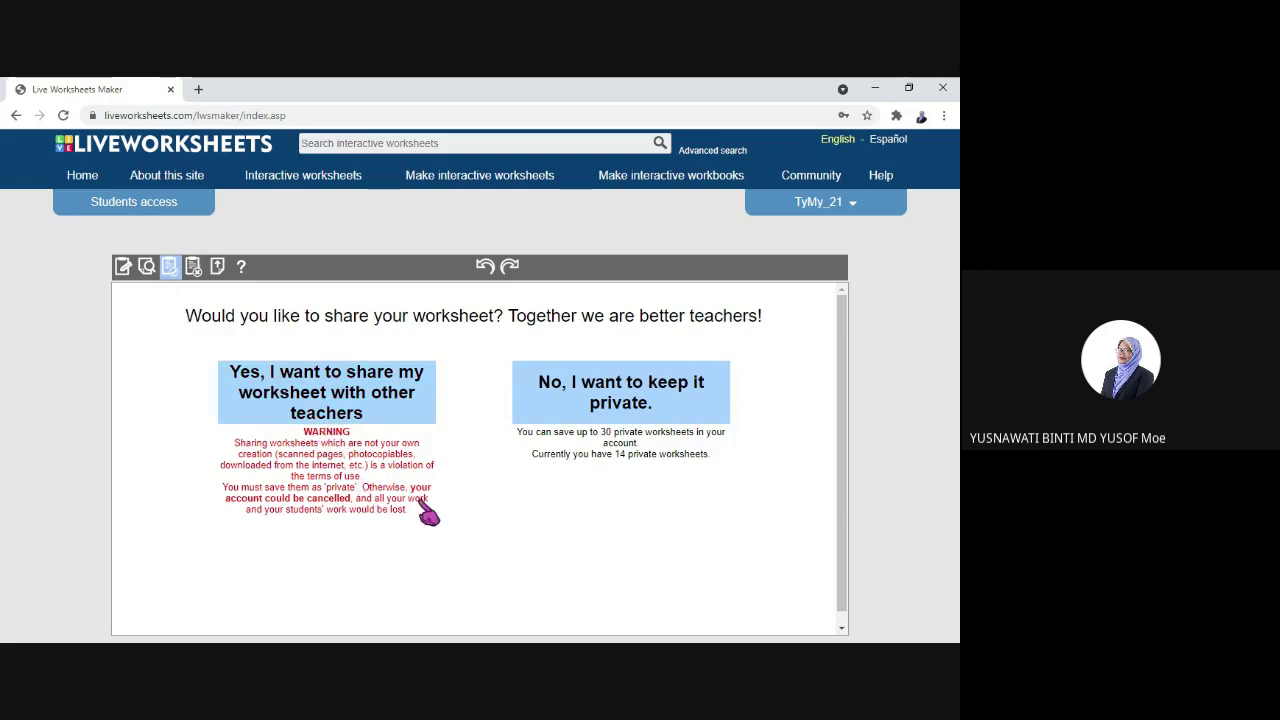
scroll(449, 509, "down", 1)
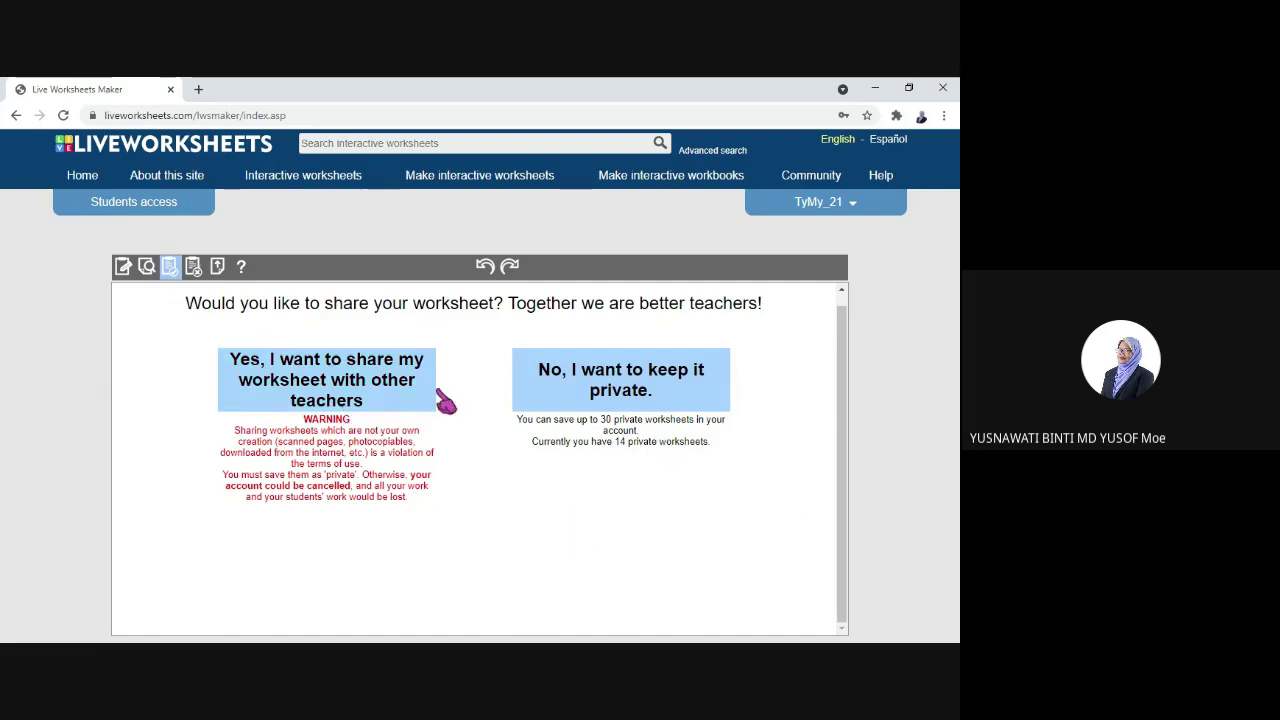
left_click(630, 400)
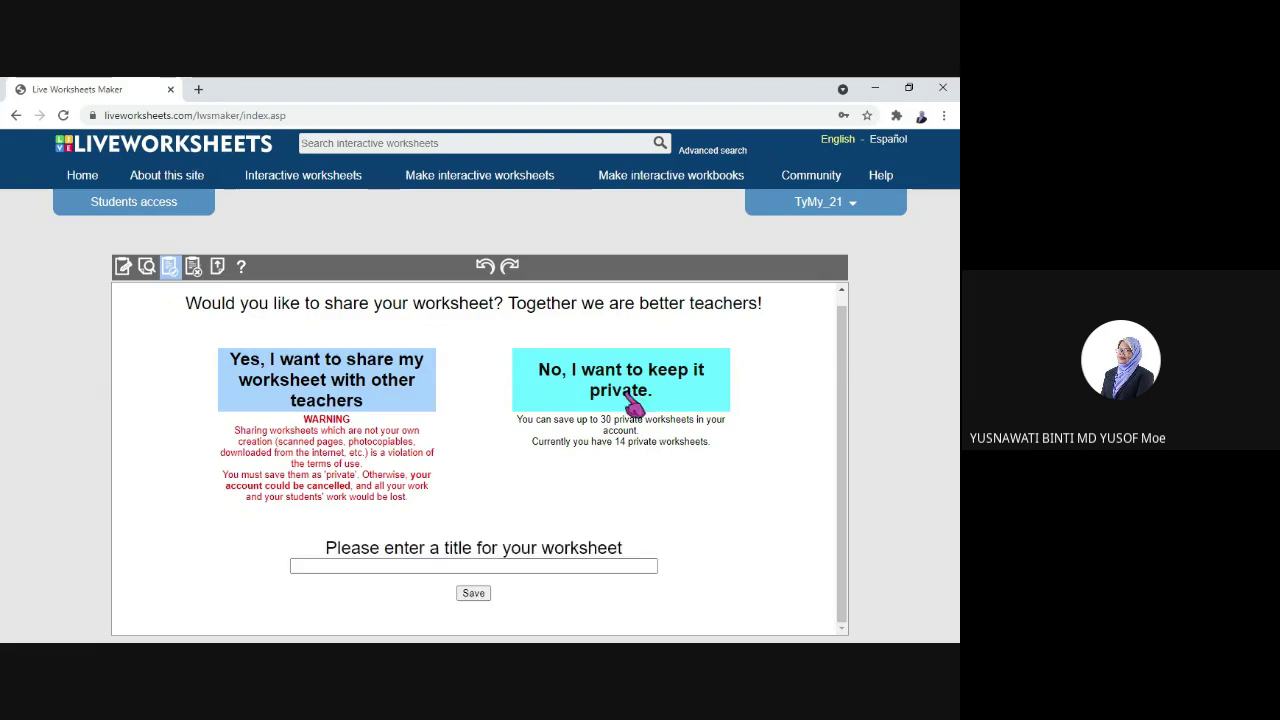
Title the private worksheet pretest reading form 5 and save it to the account.
left_click(387, 566)
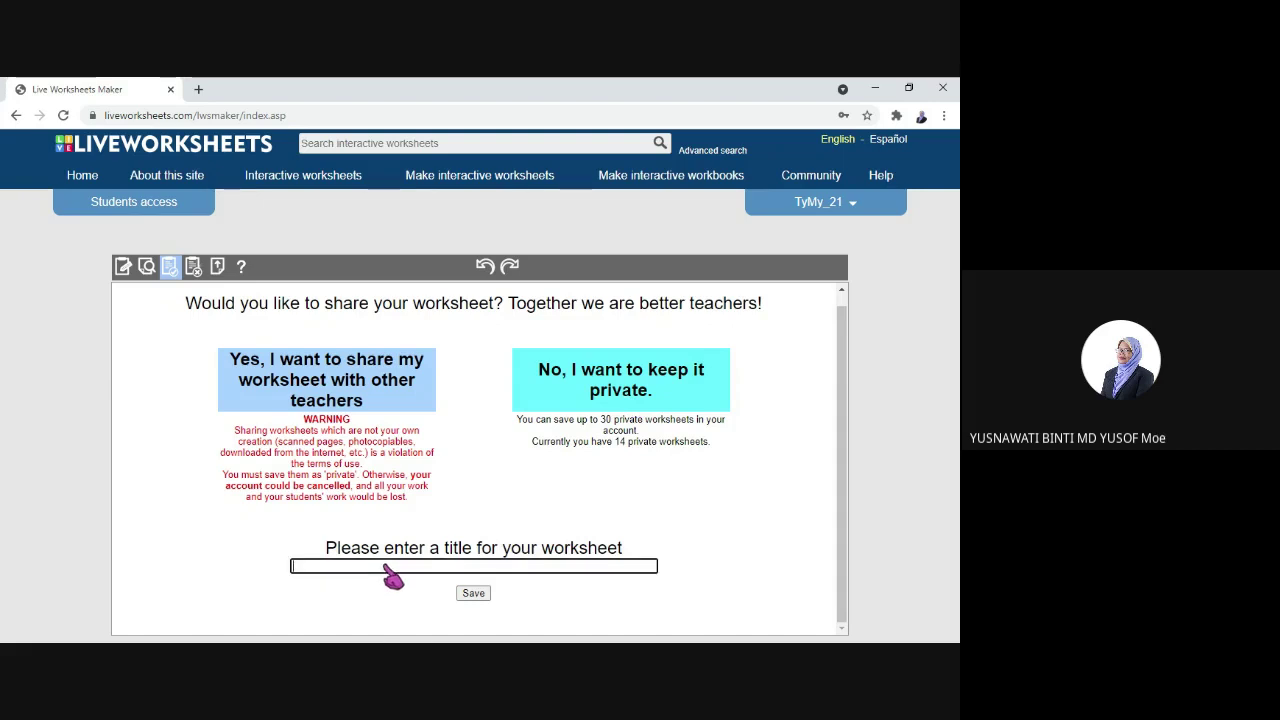
type("Form 5 PdpR English Language writing part 1")
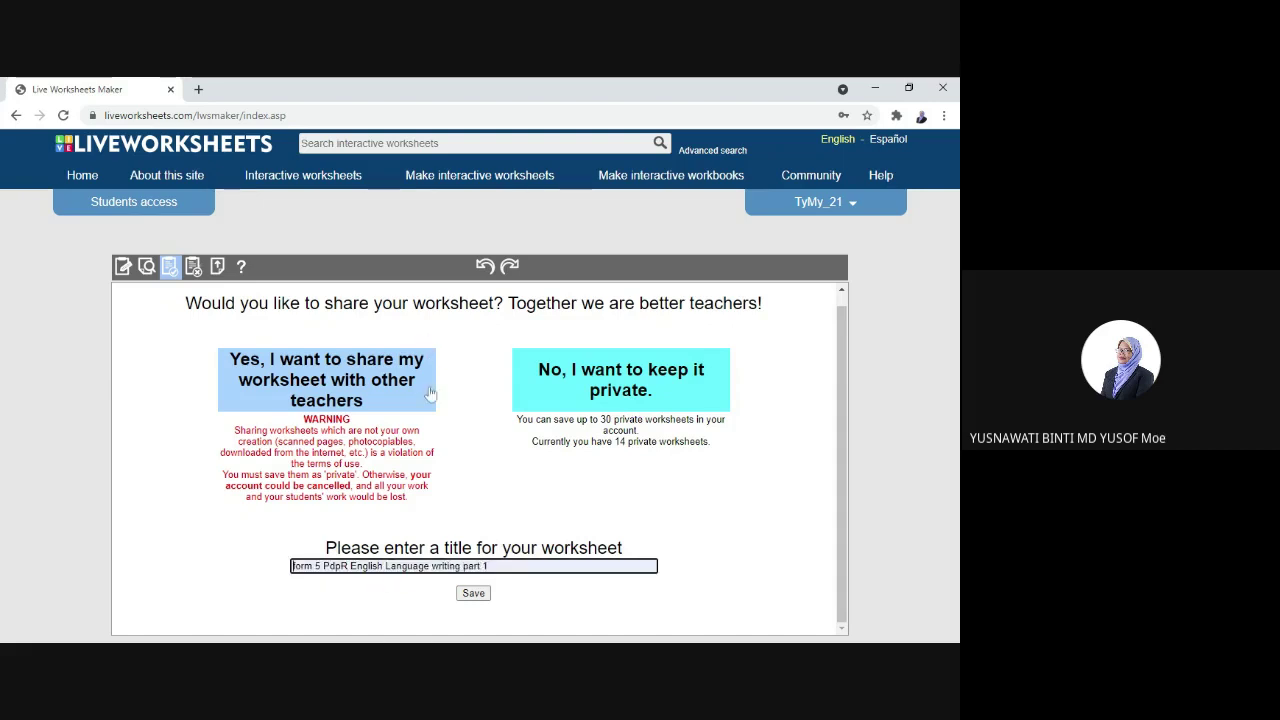
key("ctrl+z")
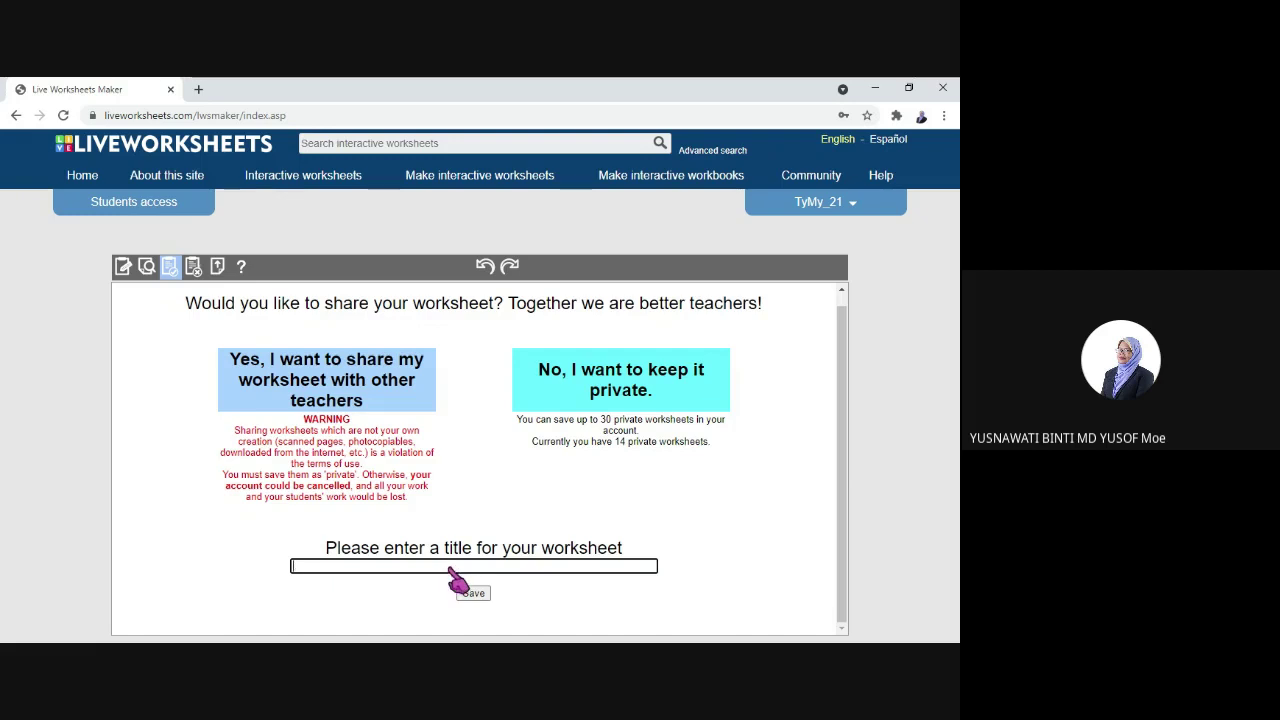
type("pretest reading")
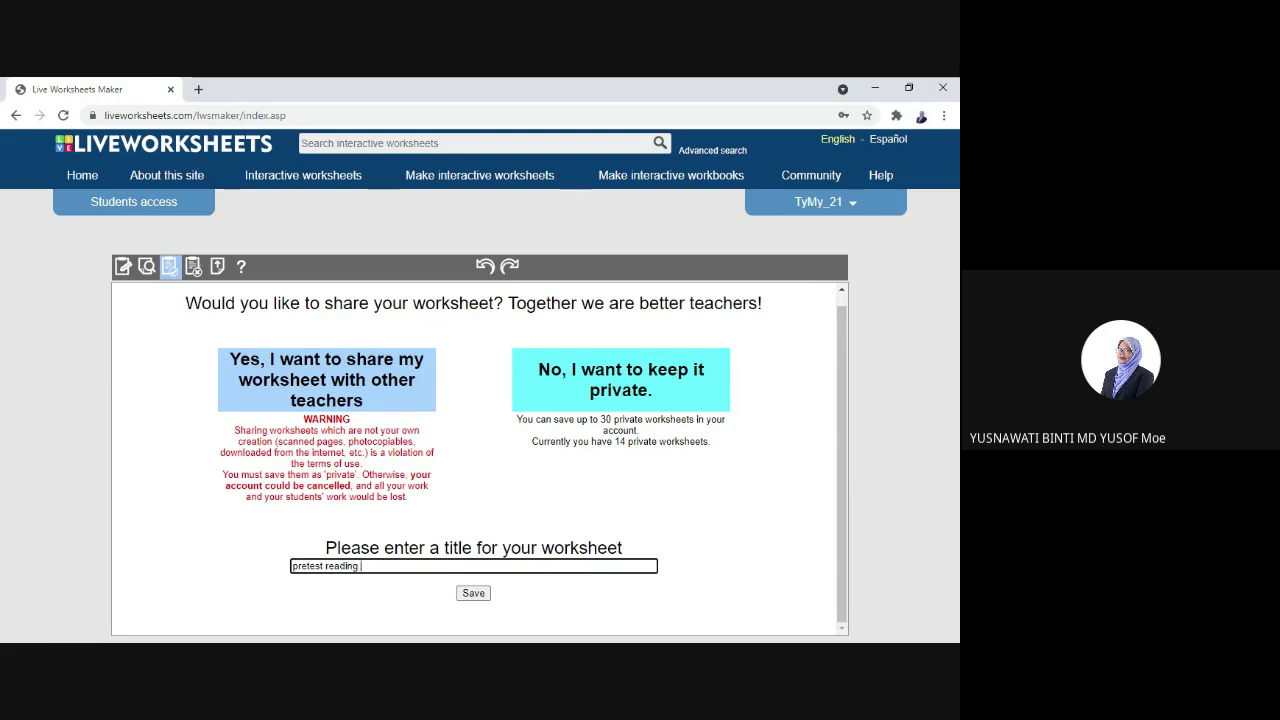
type(" form 5")
left_click(478, 597)
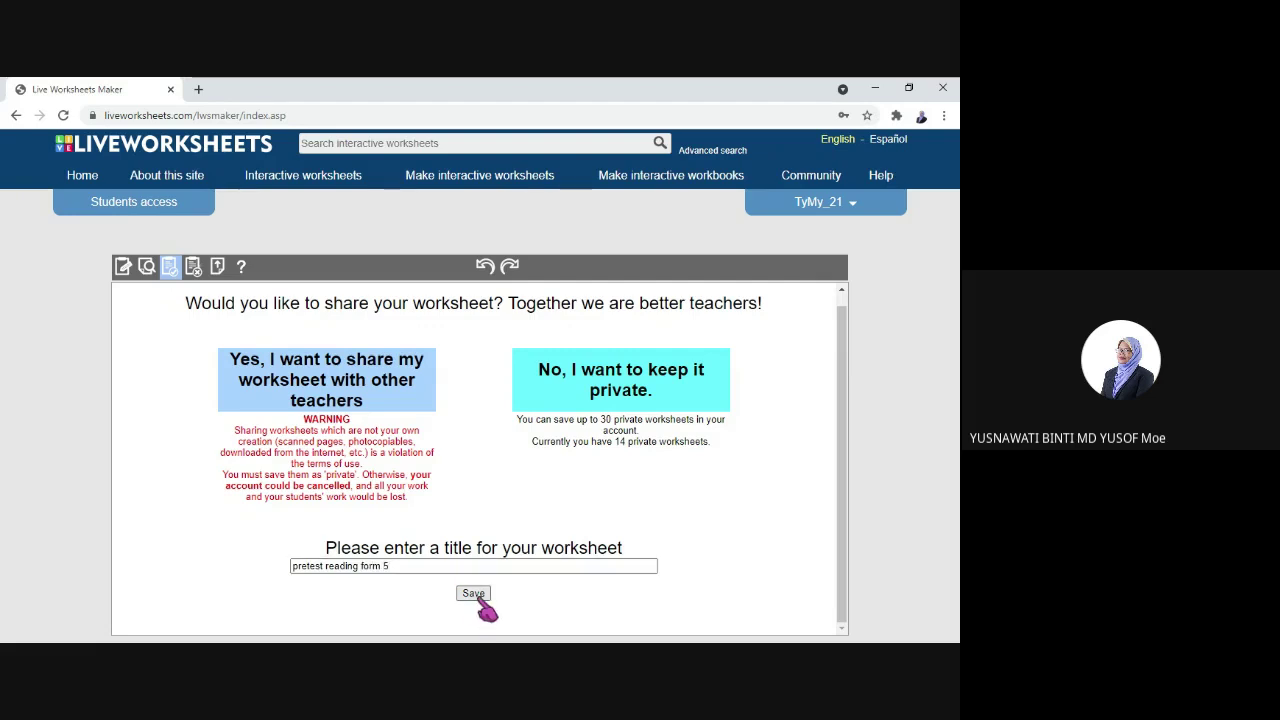
left_click(651, 423)
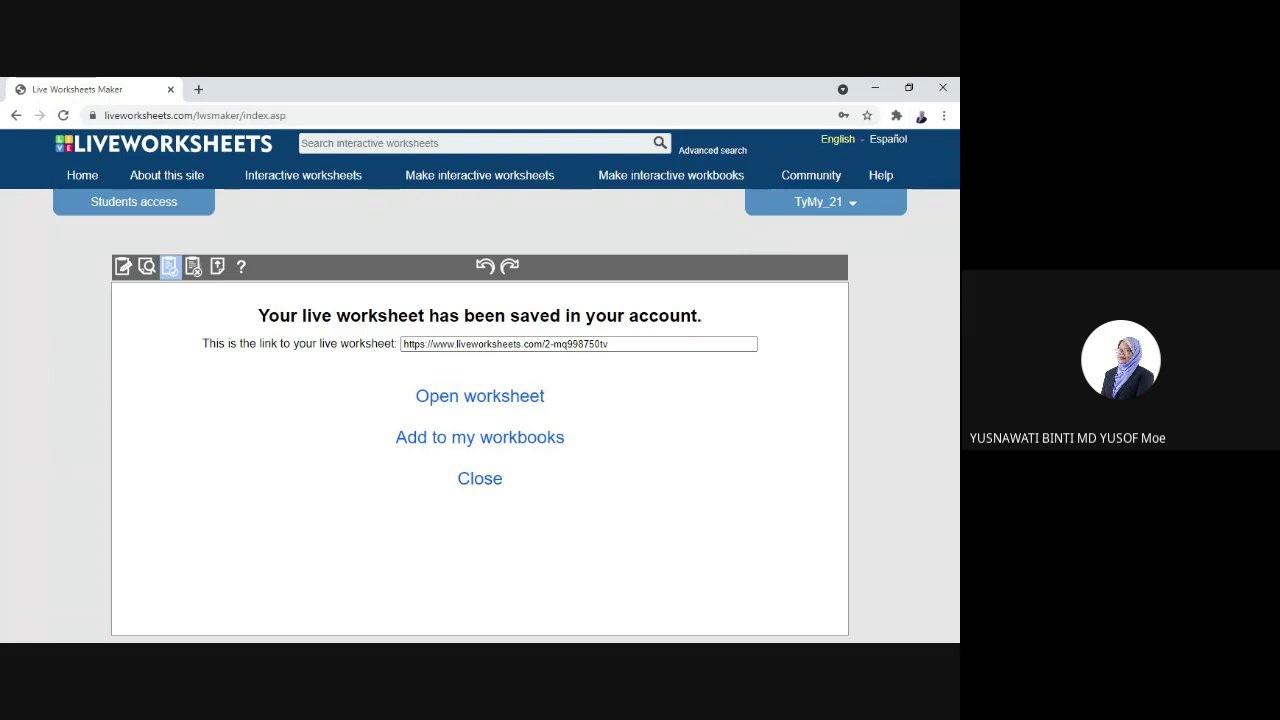
Open the saved live worksheet and look over its Part 1 questions.
left_click(484, 398)
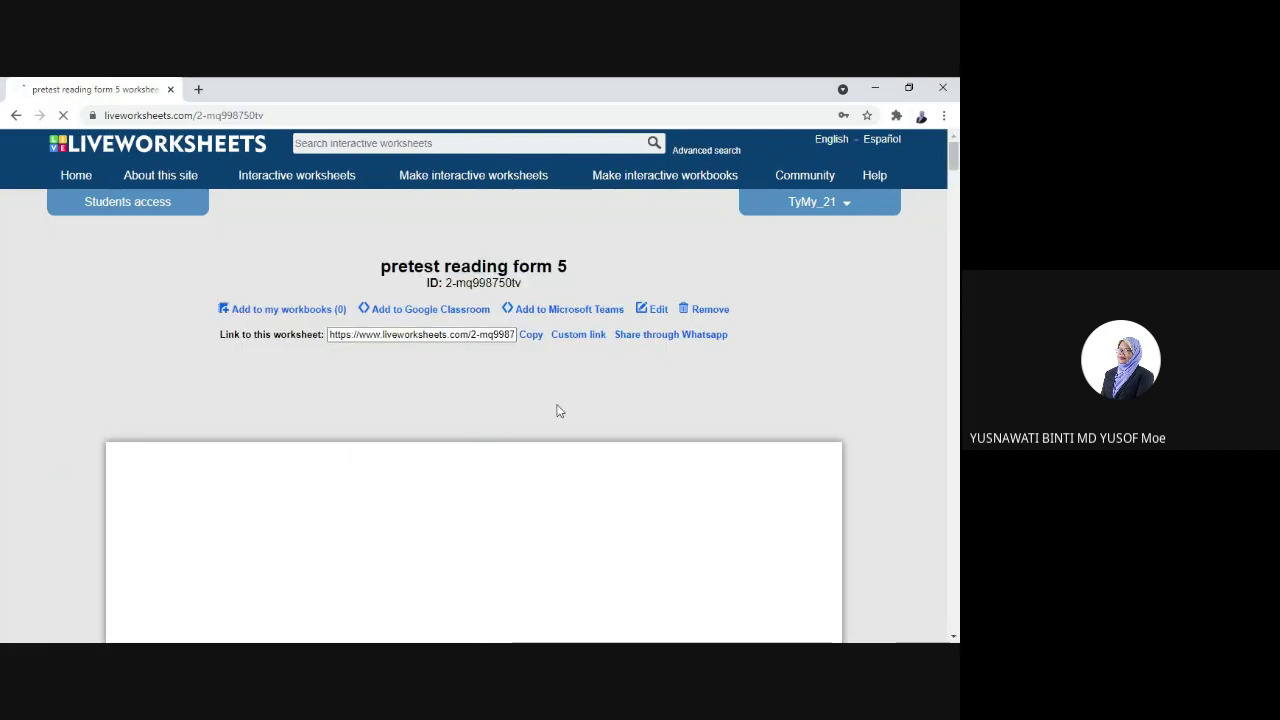
scroll(662, 393, "down", 2)
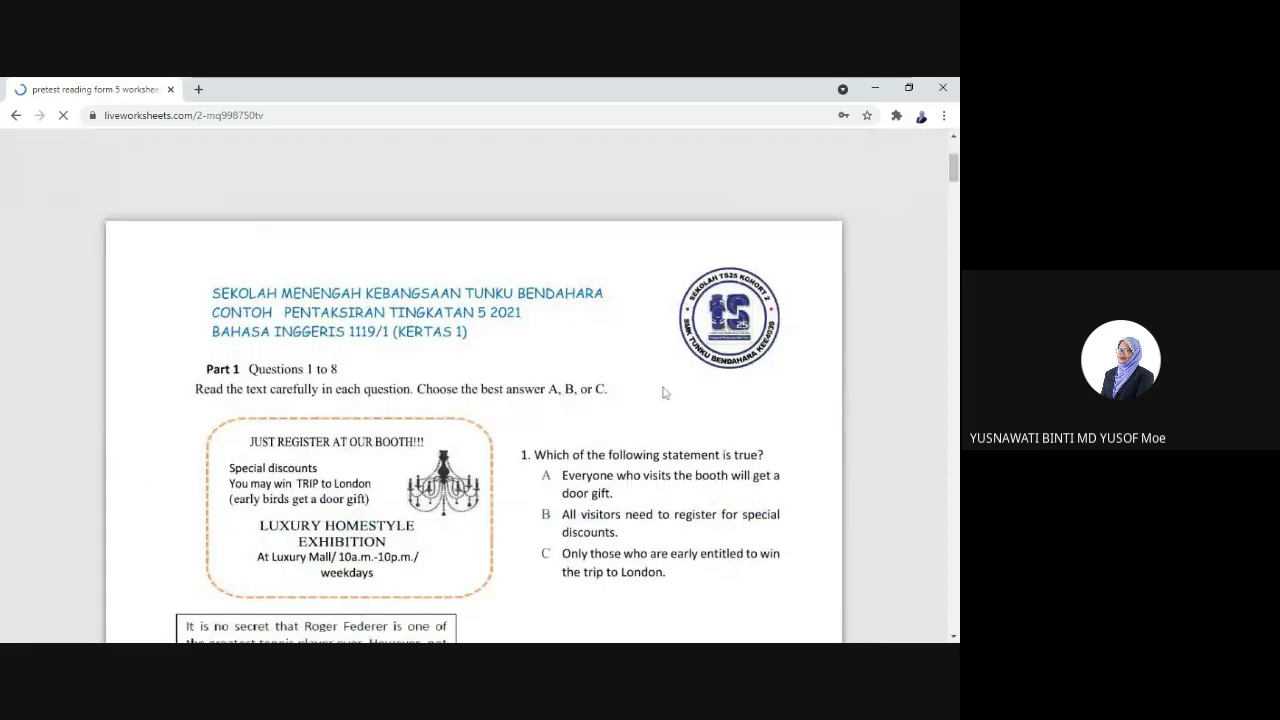
scroll(529, 406, "down", 1)
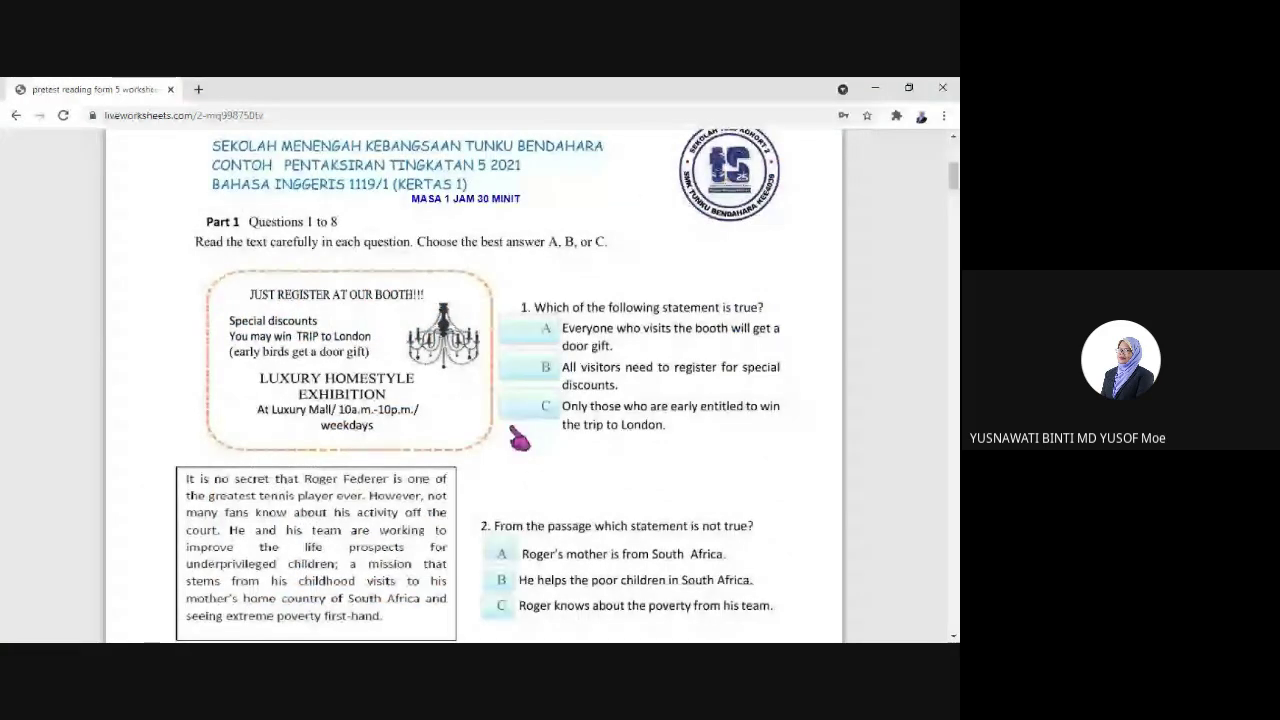
scroll(519, 440, "down", 7)
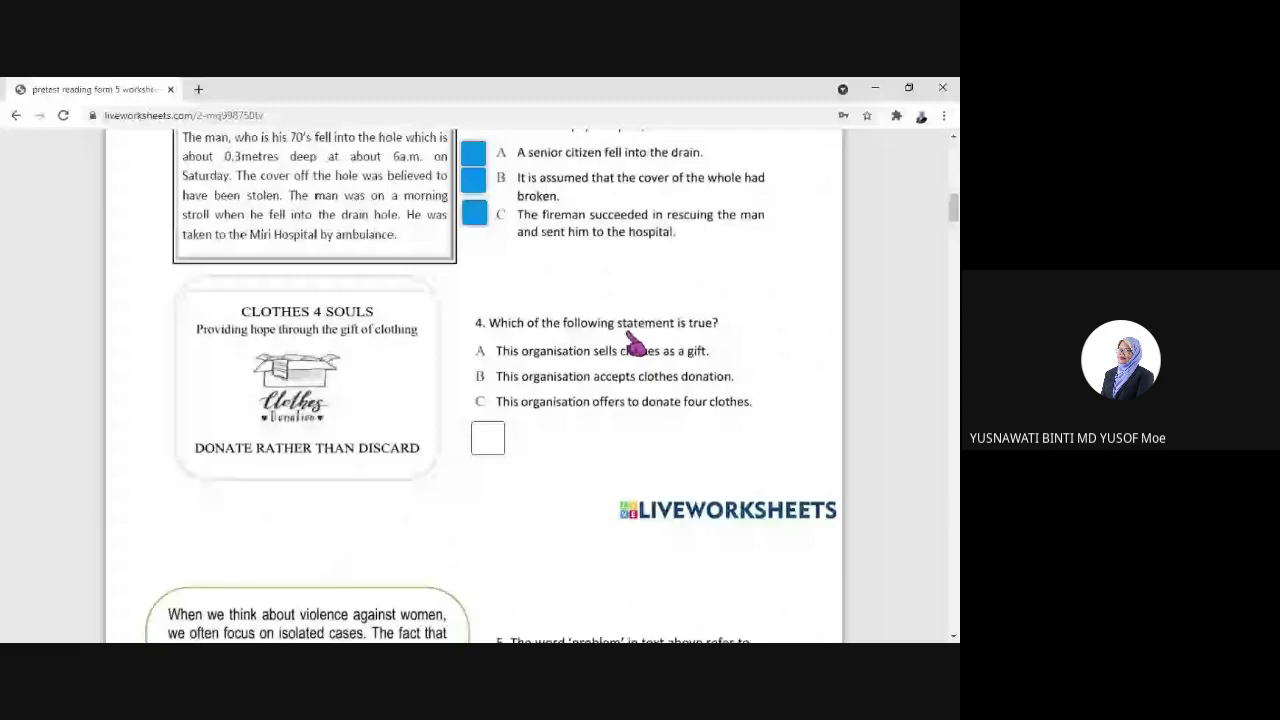
scroll(633, 343, "up", 2)
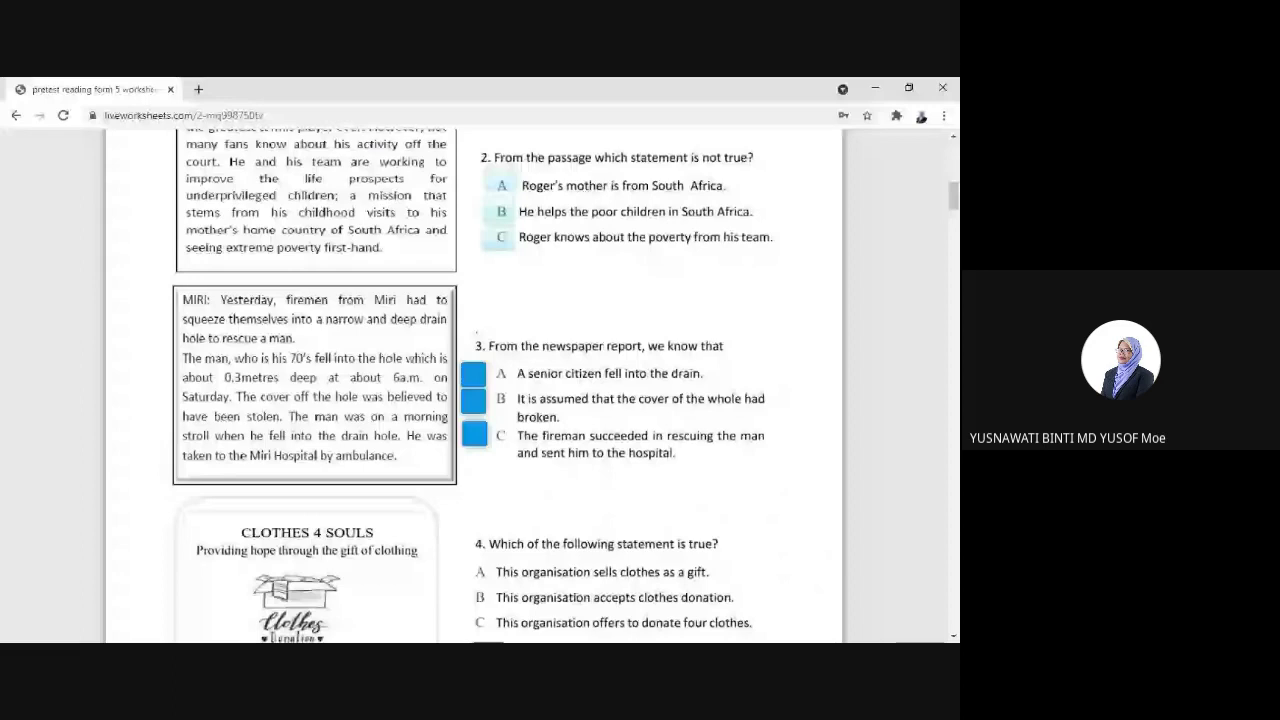
Answer Part 1 as a test: select A in question 2, tick A in question 3 and enter c in question 4.
scroll(603, 320, "down", 1)
scroll(603, 320, "up", 1)
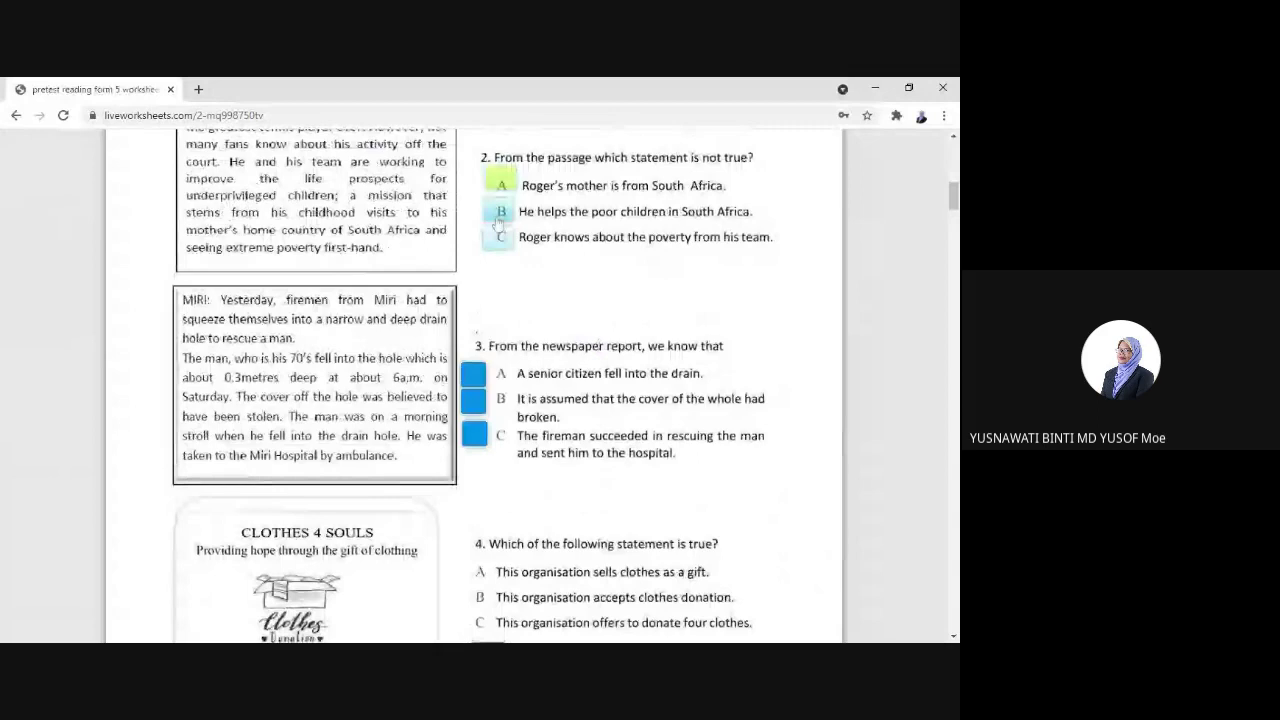
left_click(473, 373)
scroll(795, 428, "down", 3)
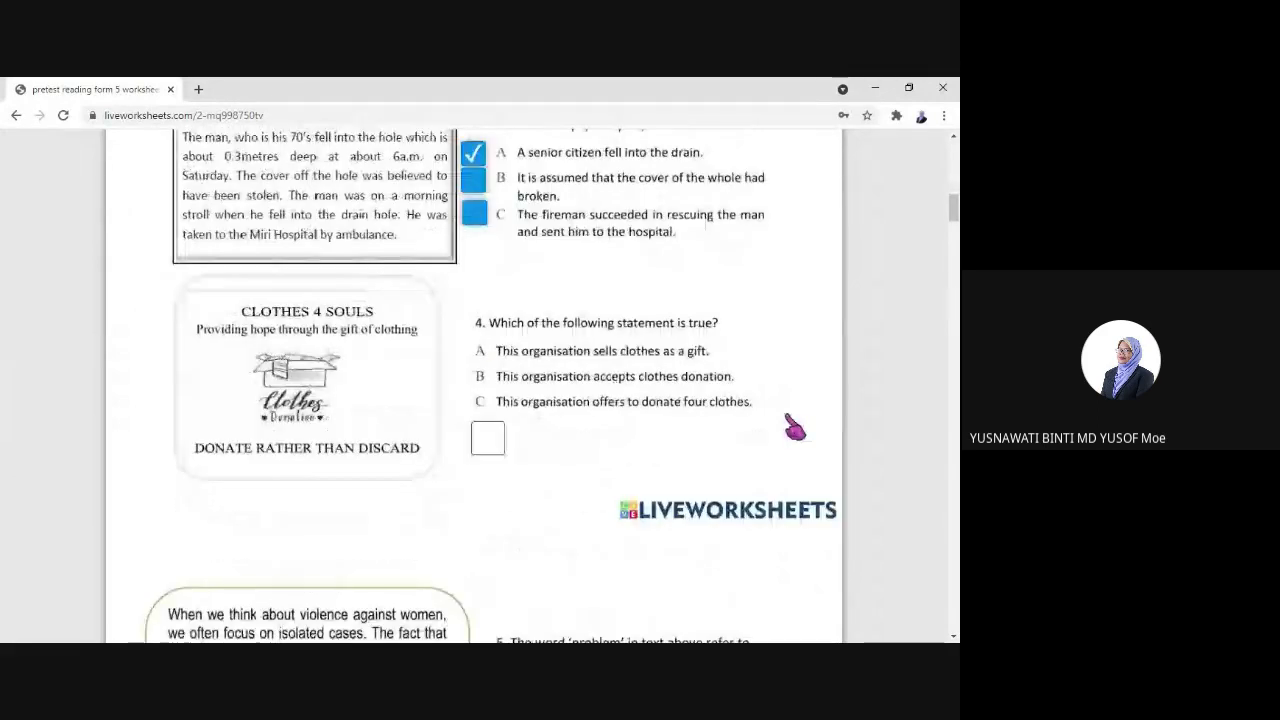
left_click(489, 372)
type("c")
scroll(556, 437, "down", 1)
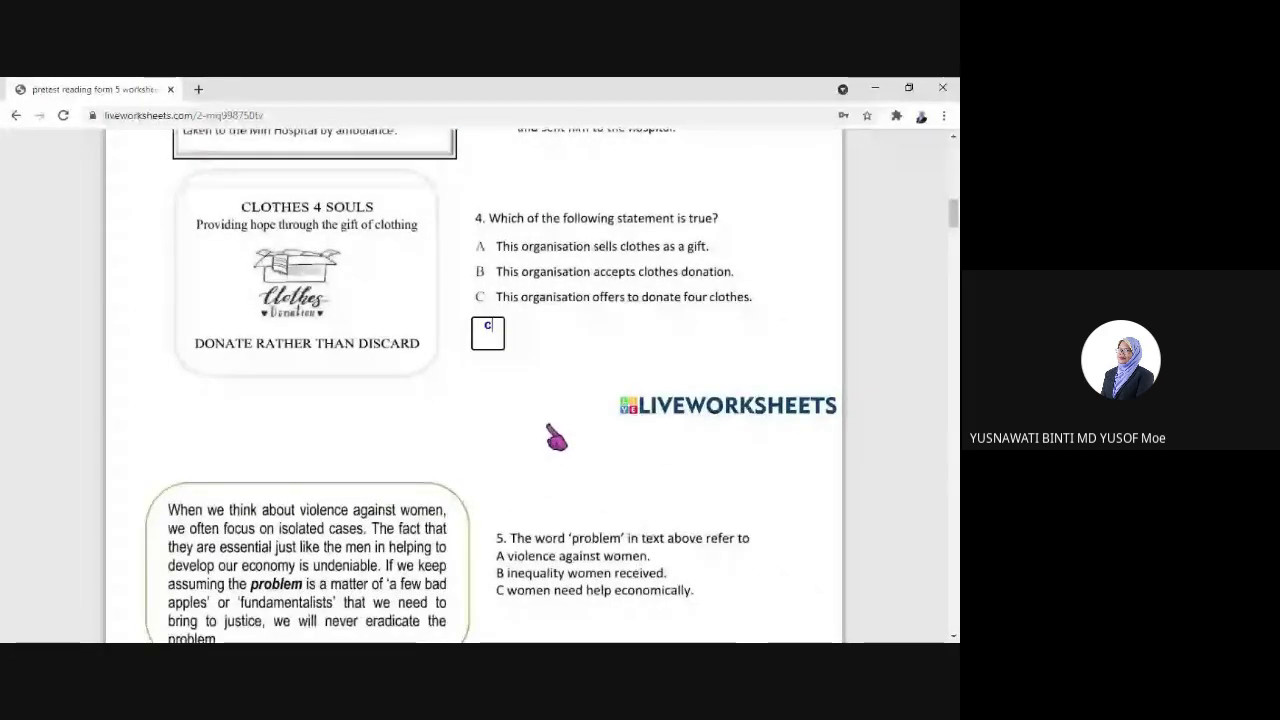
Finish the worksheet at its end and choose to check the answers rather than email them to the teacher.
scroll(556, 437, "down", 2)
scroll(556, 437, "down", 5)
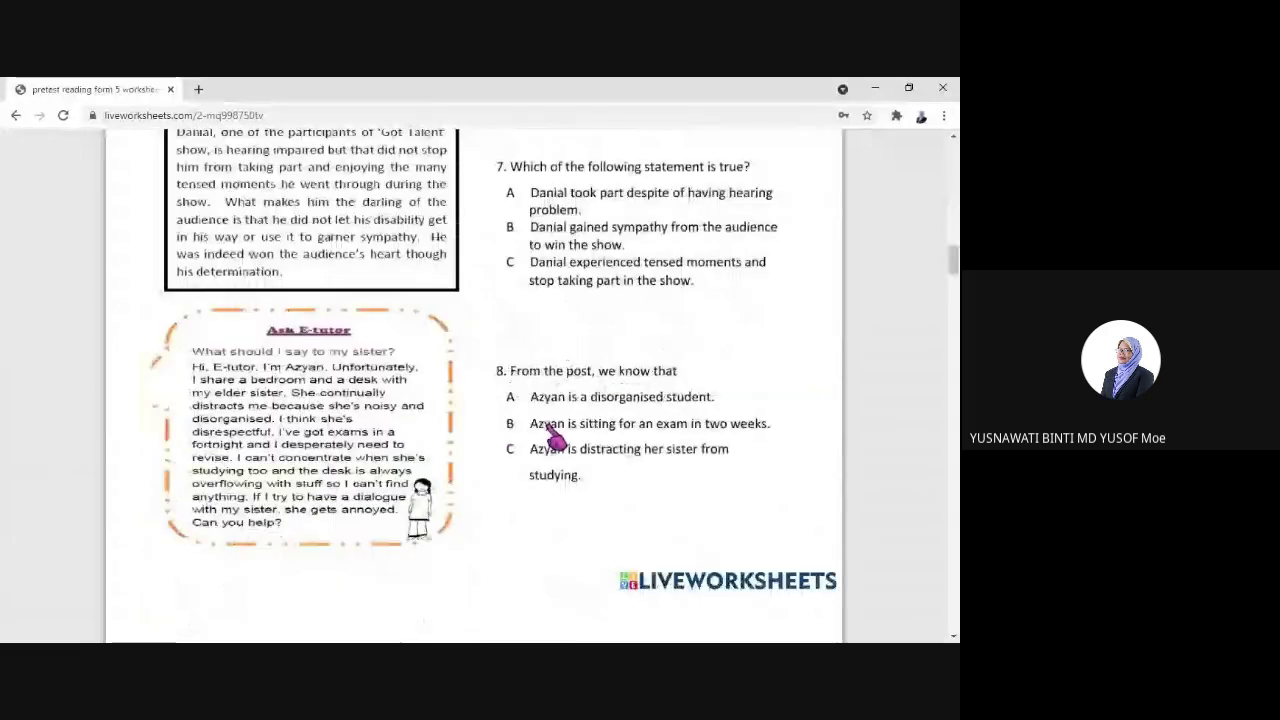
scroll(553, 437, "down", 20)
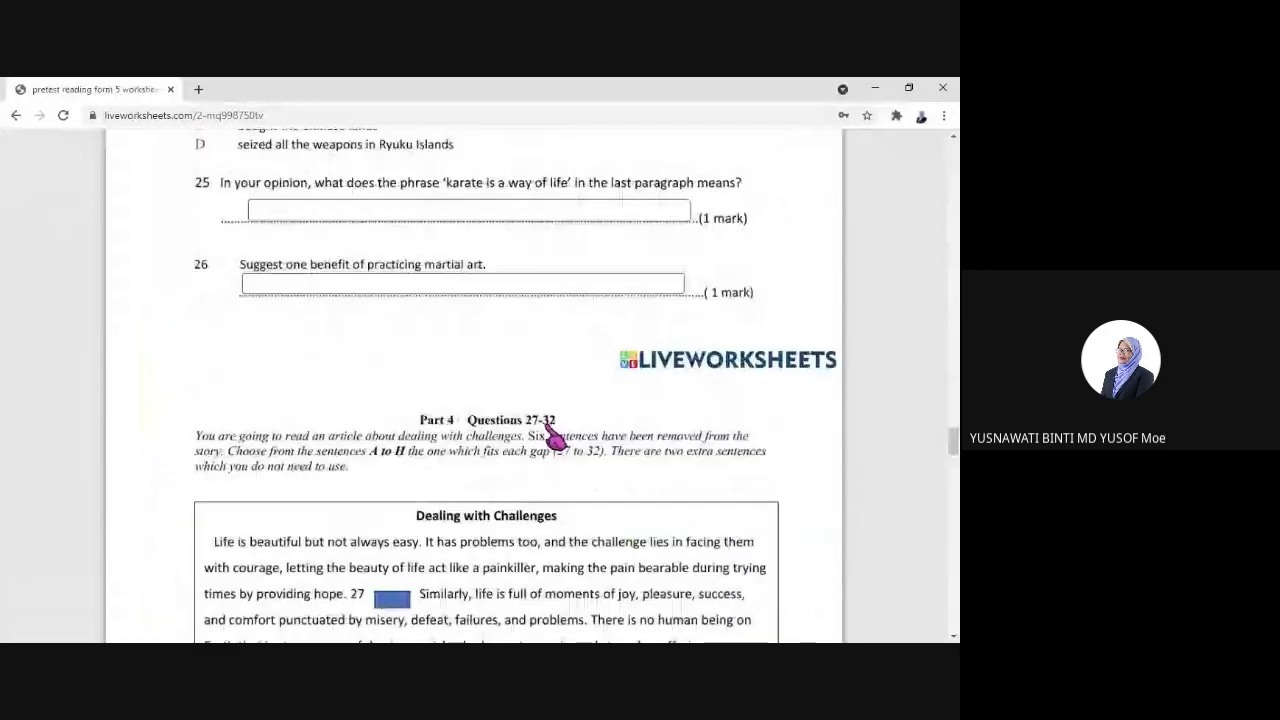
scroll(553, 437, "down", 20)
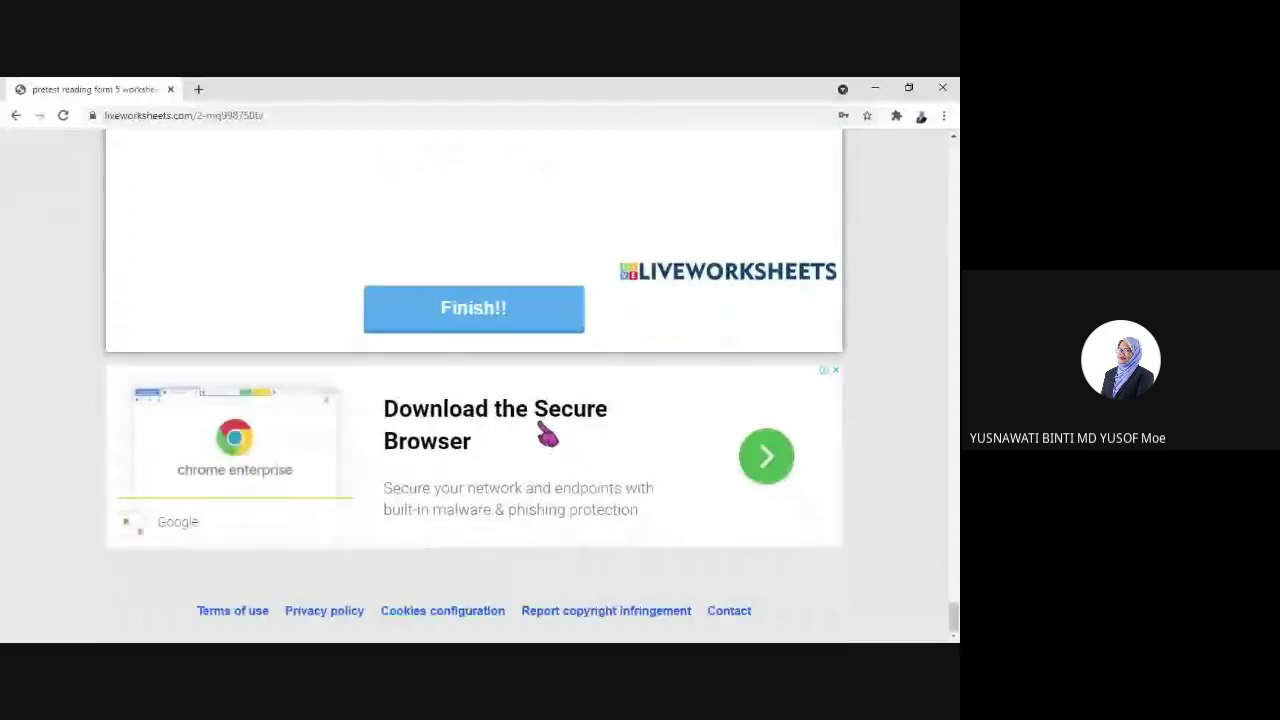
left_click(480, 326)
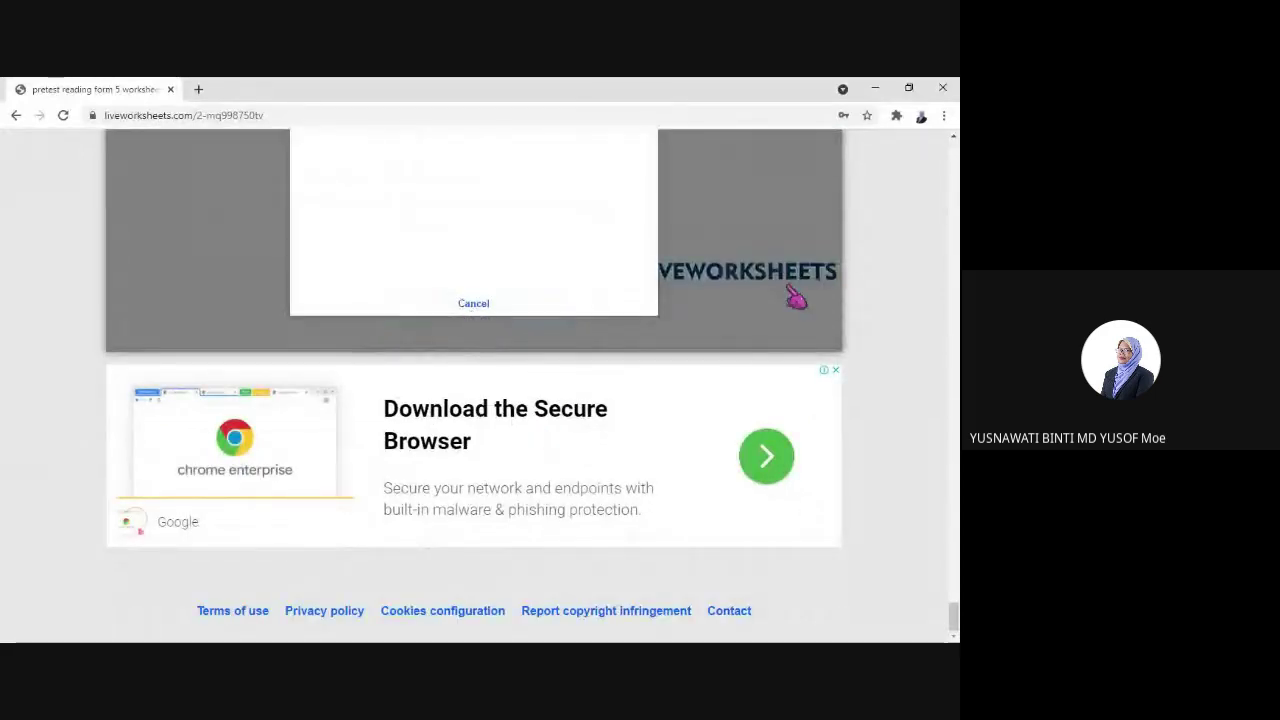
scroll(790, 290, "up", 3)
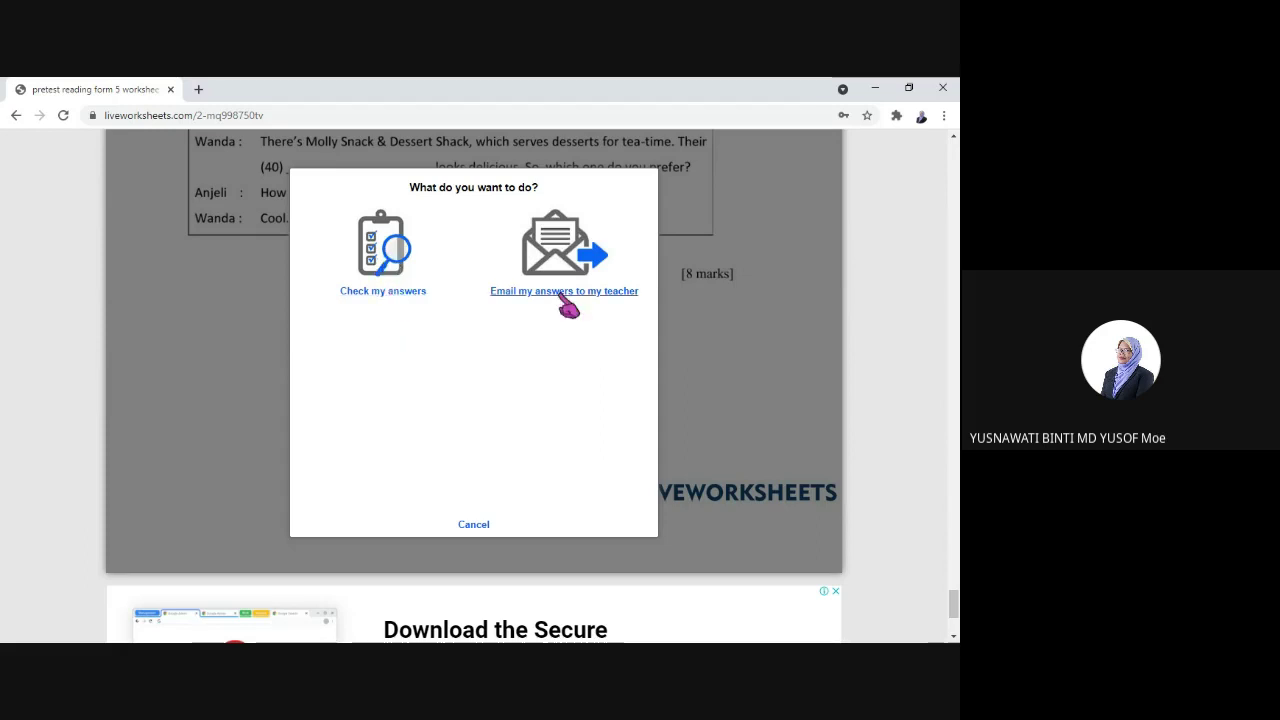
left_click(383, 292)
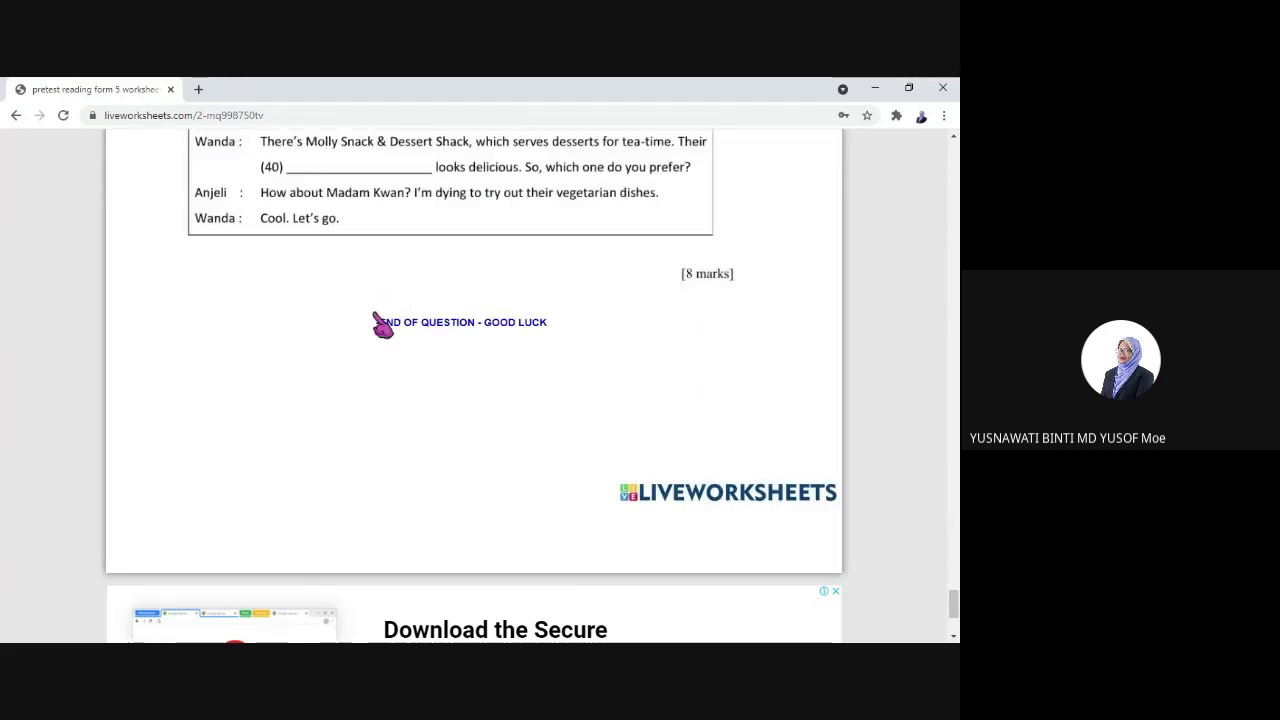
Examine how the answers are marked throughout the finished worksheet, from Part 1 to the last question.
scroll(429, 323, "up", 10)
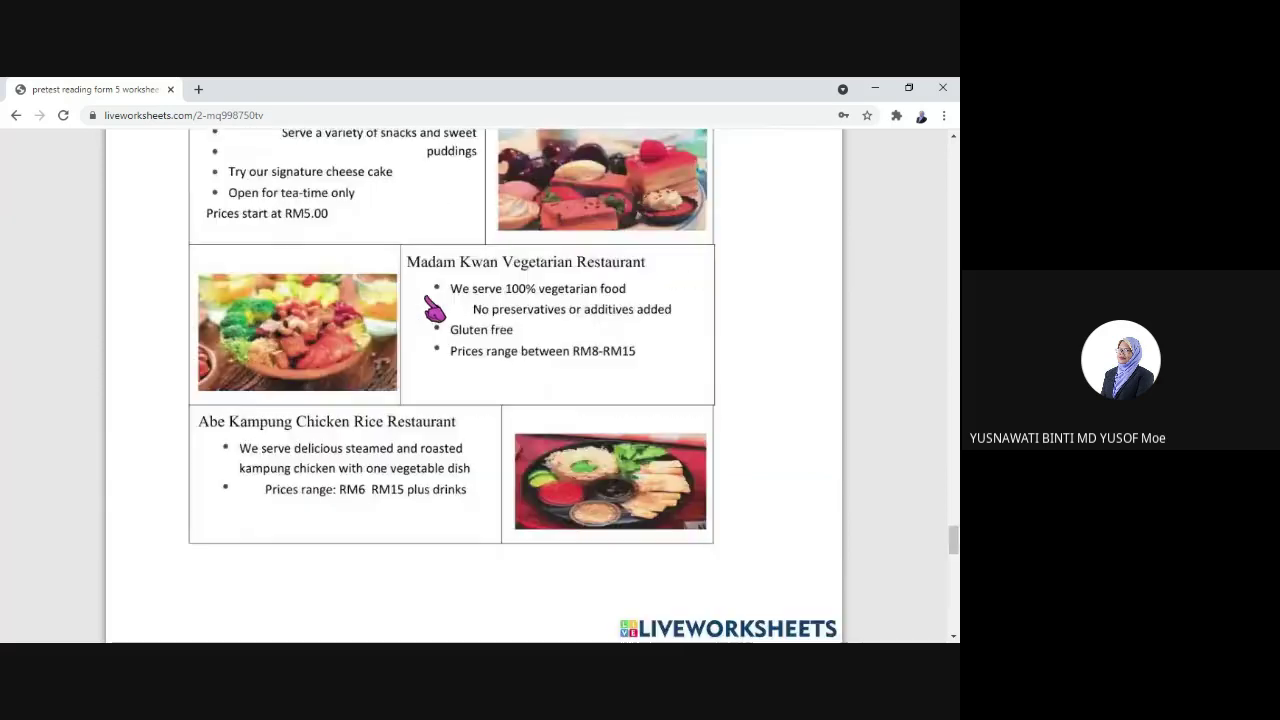
scroll(433, 309, "up", 15)
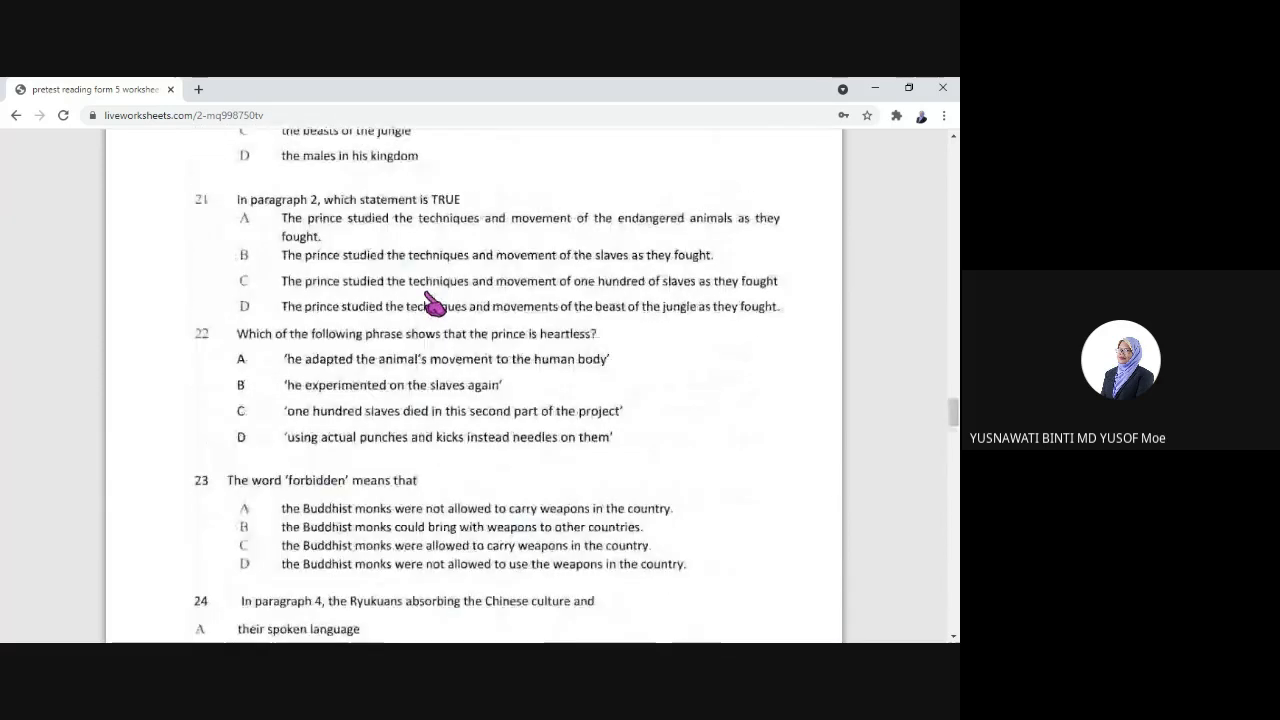
scroll(433, 303, "up", 15)
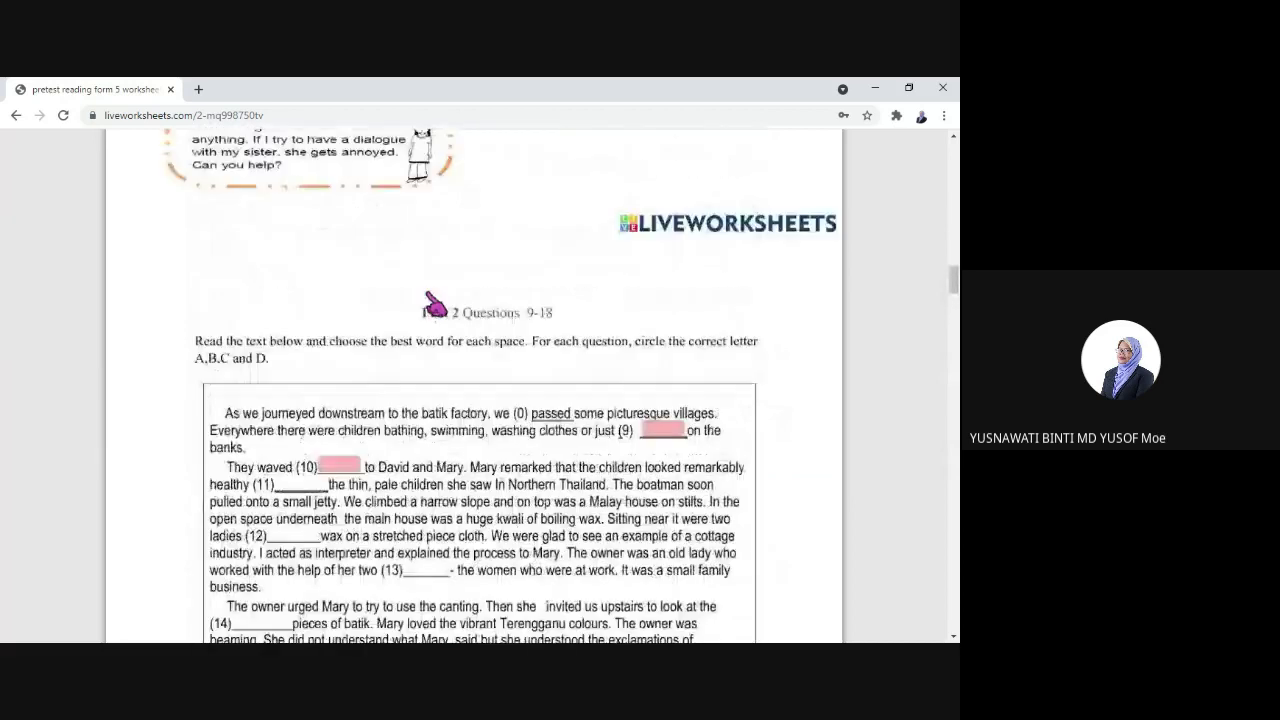
scroll(435, 305, "up", 15)
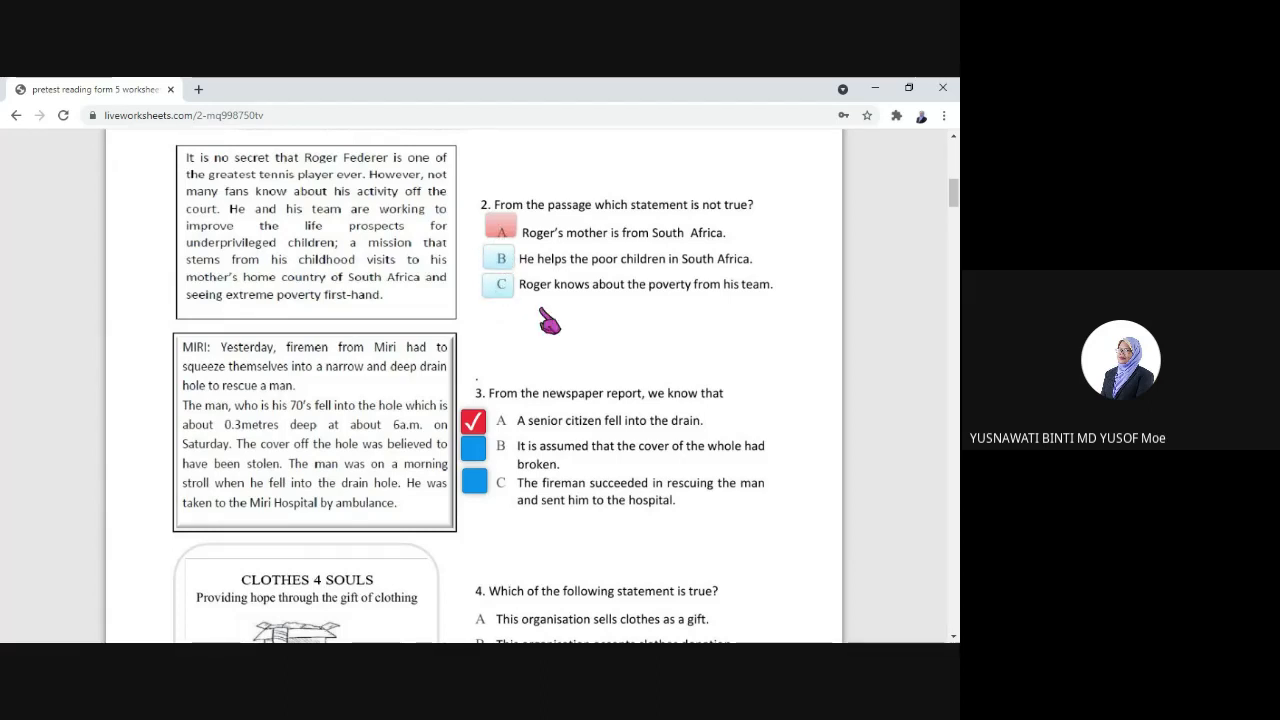
scroll(530, 350, "down", 3)
scroll(530, 348, "down", 7)
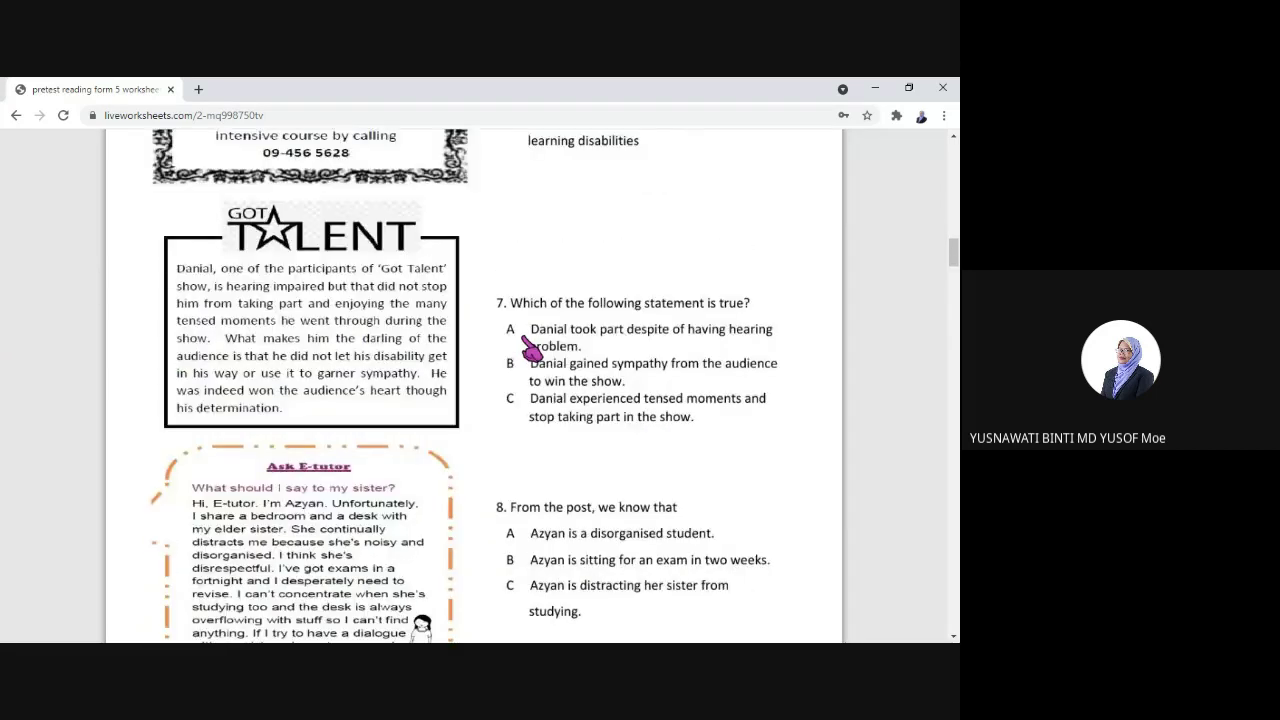
scroll(530, 348, "down", 20)
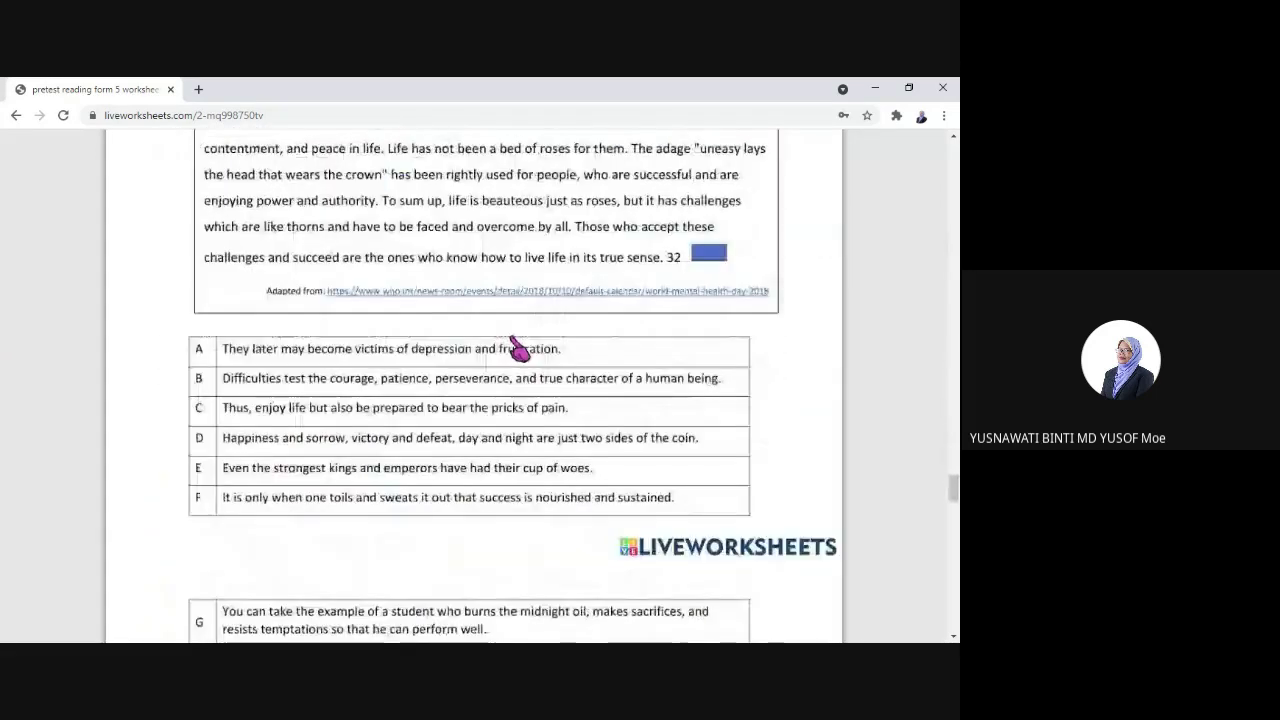
scroll(519, 348, "down", 20)
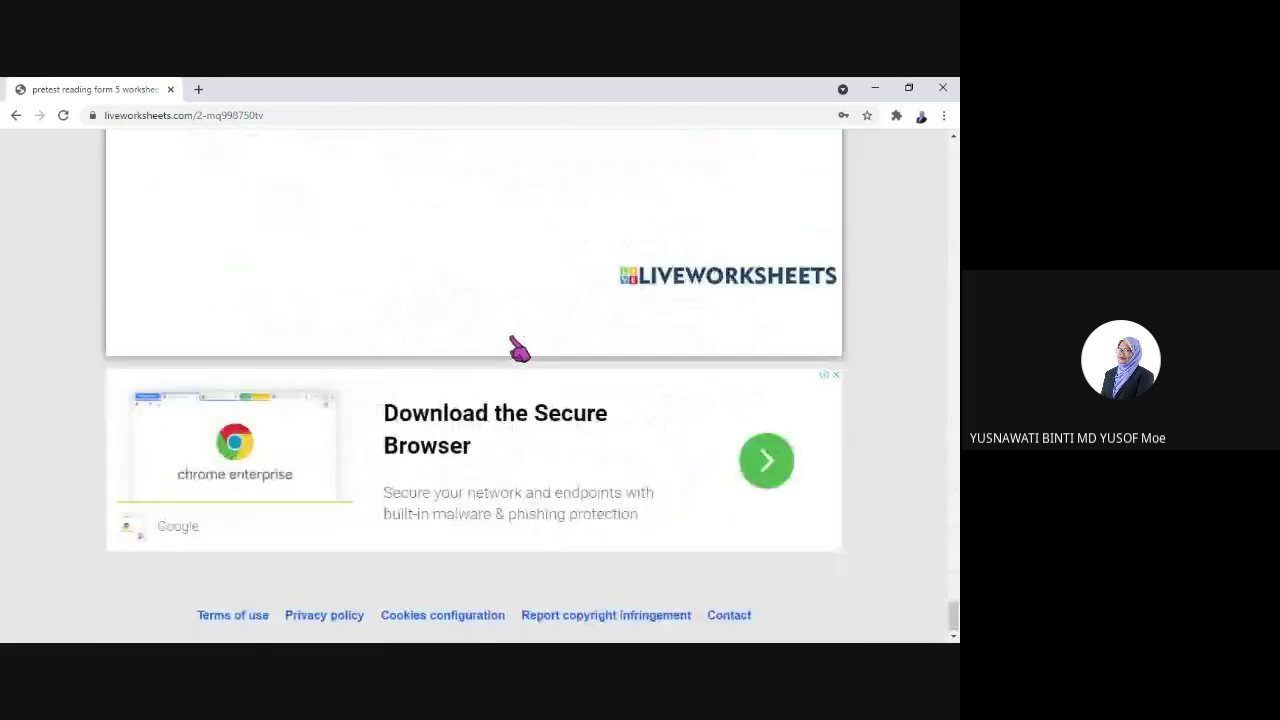
scroll(519, 348, "up", 2)
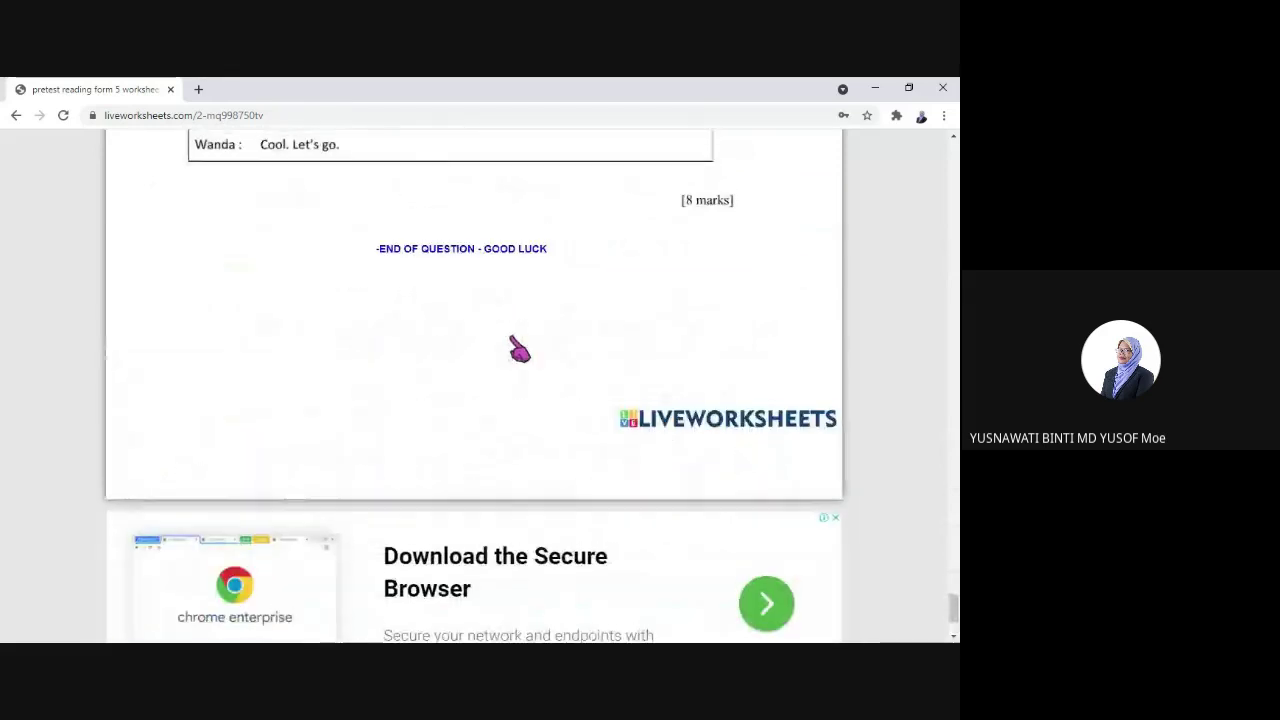
scroll(519, 348, "up", 1)
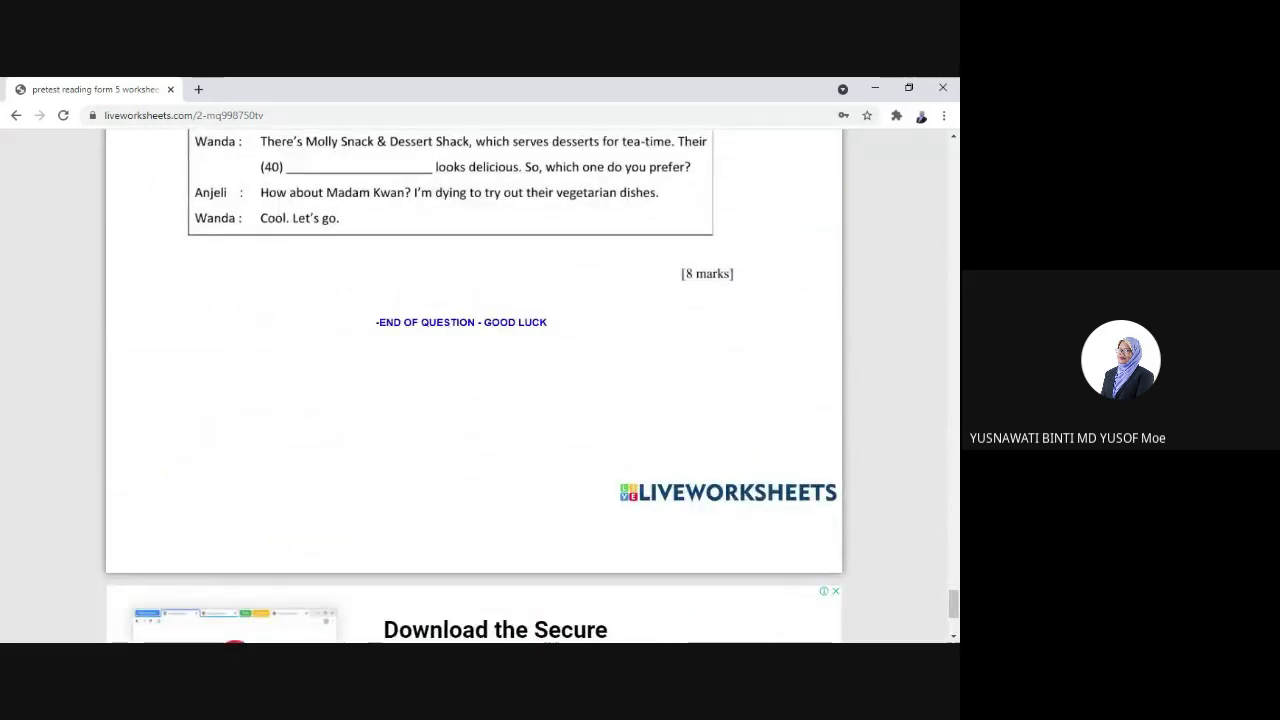
scroll(519, 348, "down", 3)
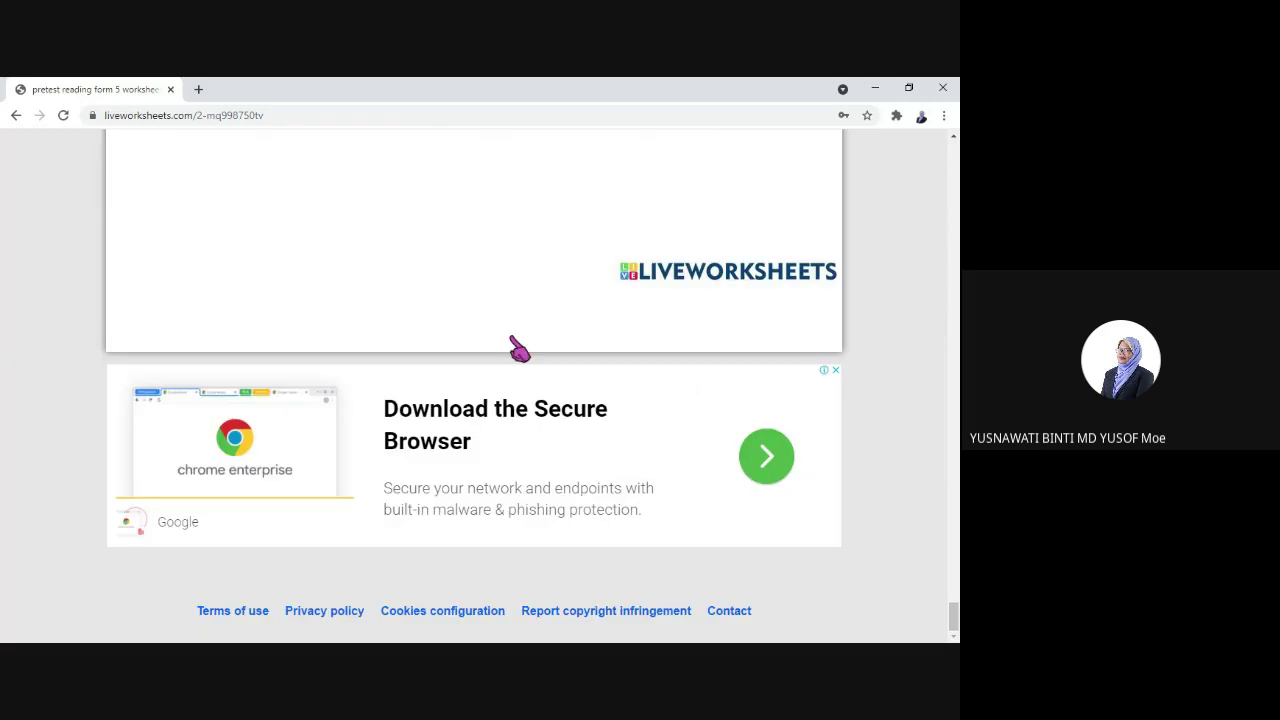
scroll(519, 348, "up", 5)
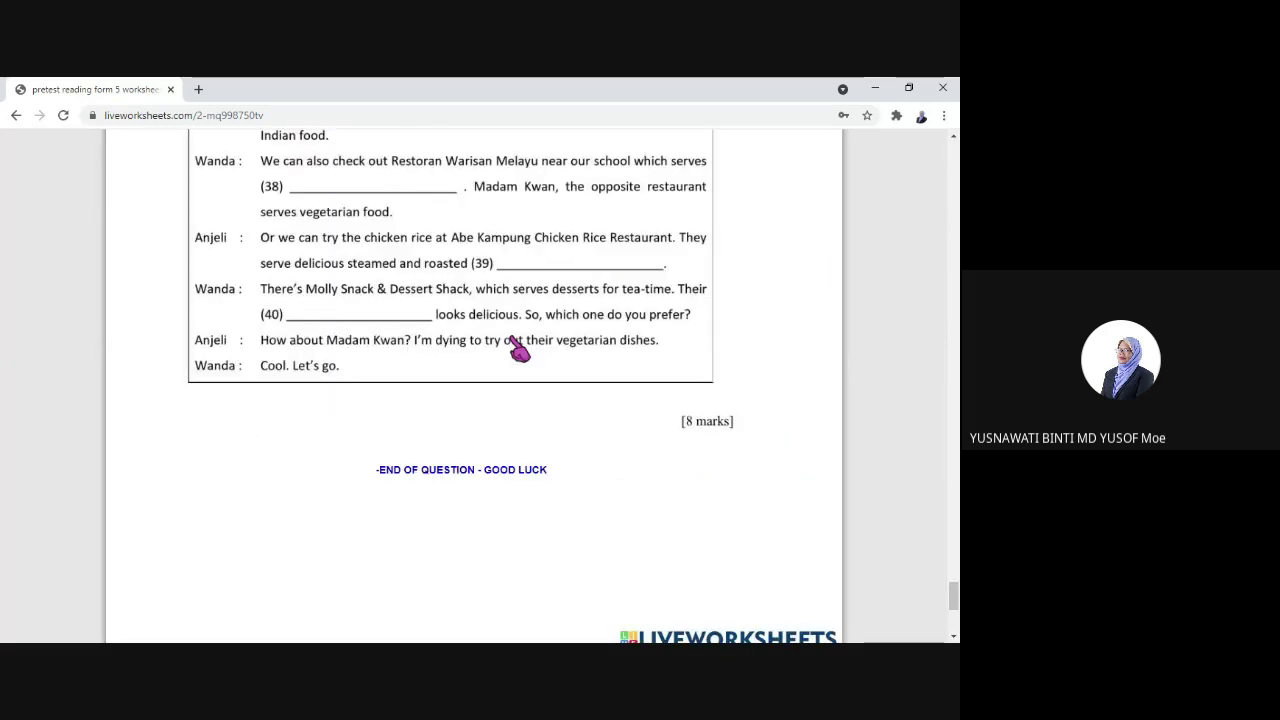
scroll(519, 348, "down", 3)
scroll(519, 348, "up", 15)
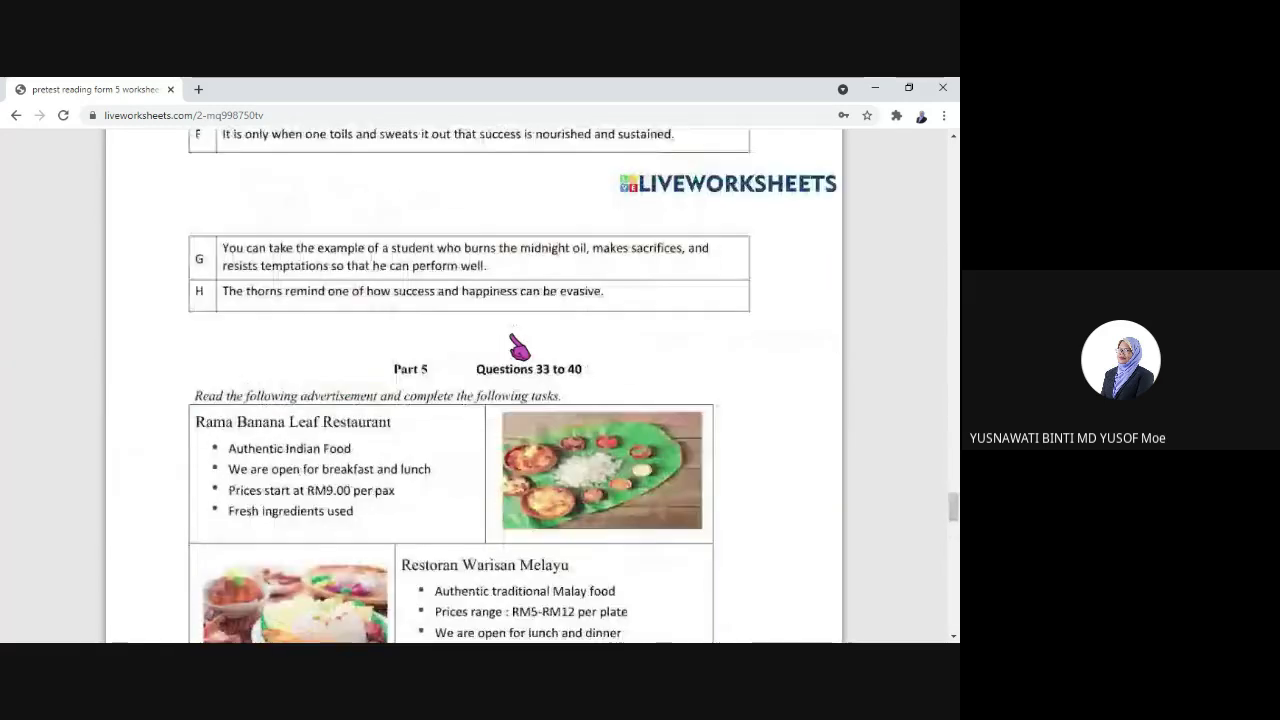
scroll(519, 348, "up", 20)
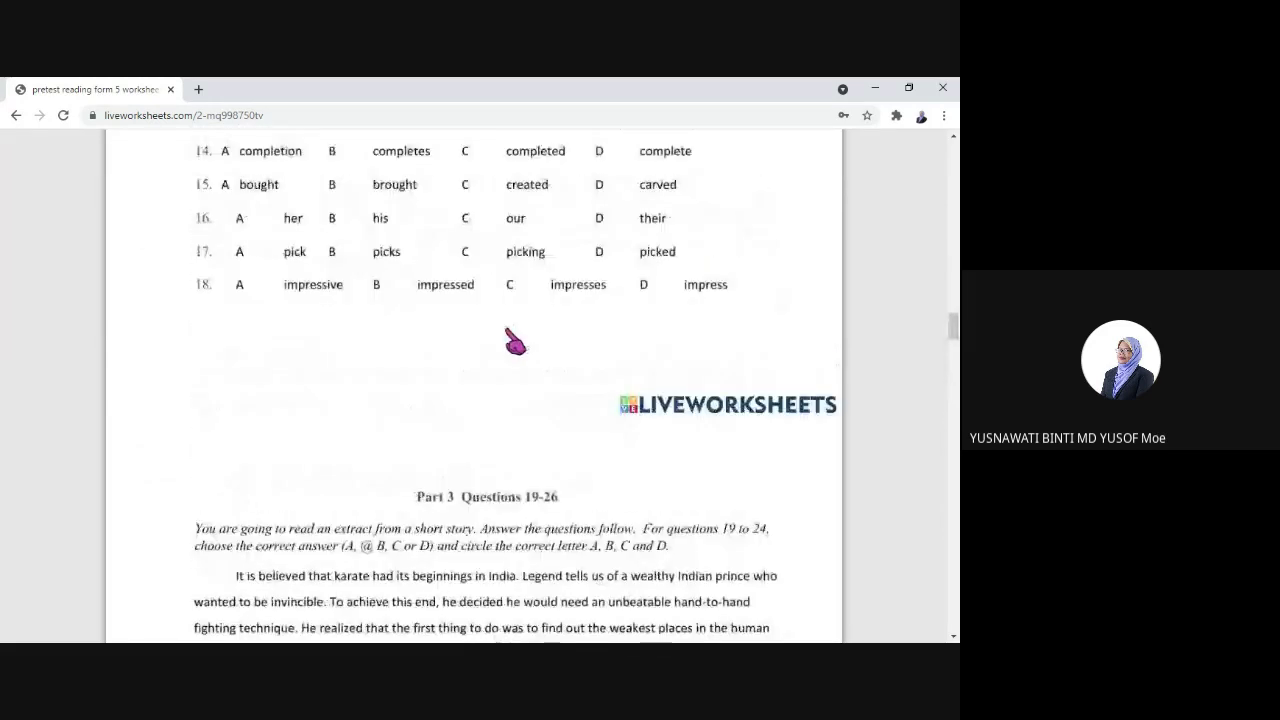
scroll(515, 343, "up", 15)
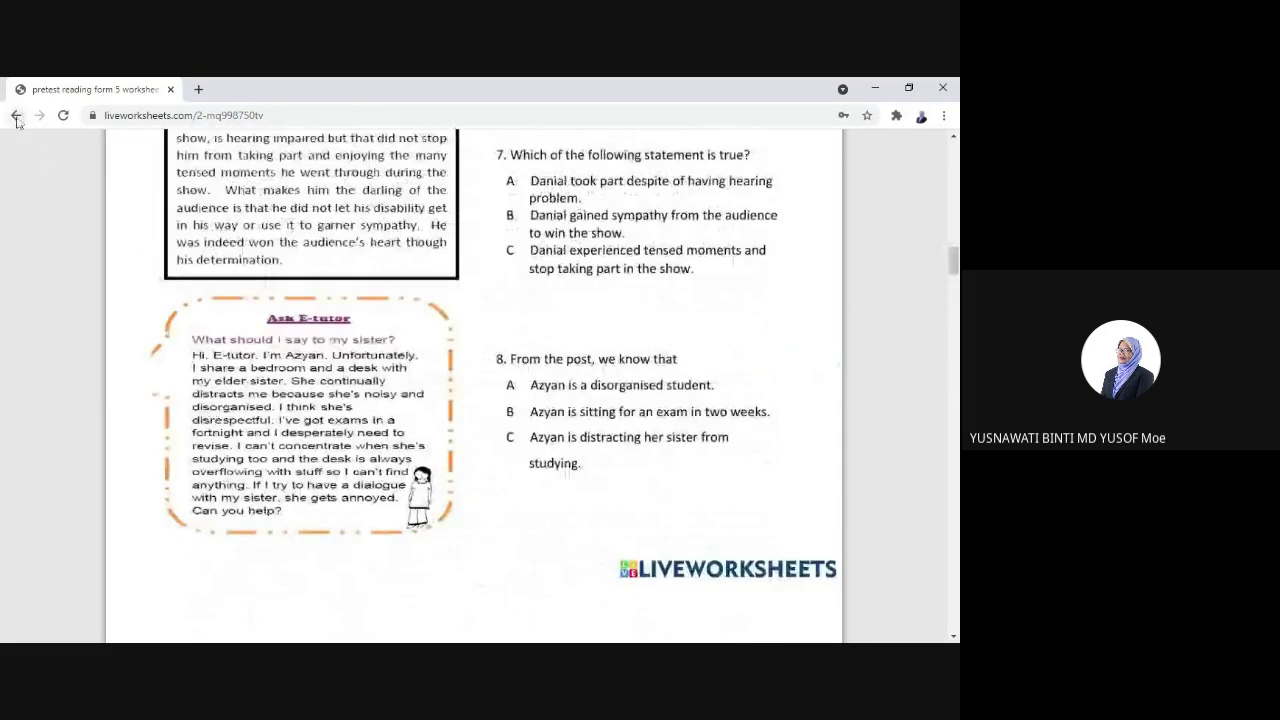
Return to the worksheet maker and try to save pretest reading form 5 as a private worksheet again.
left_click(16, 115)
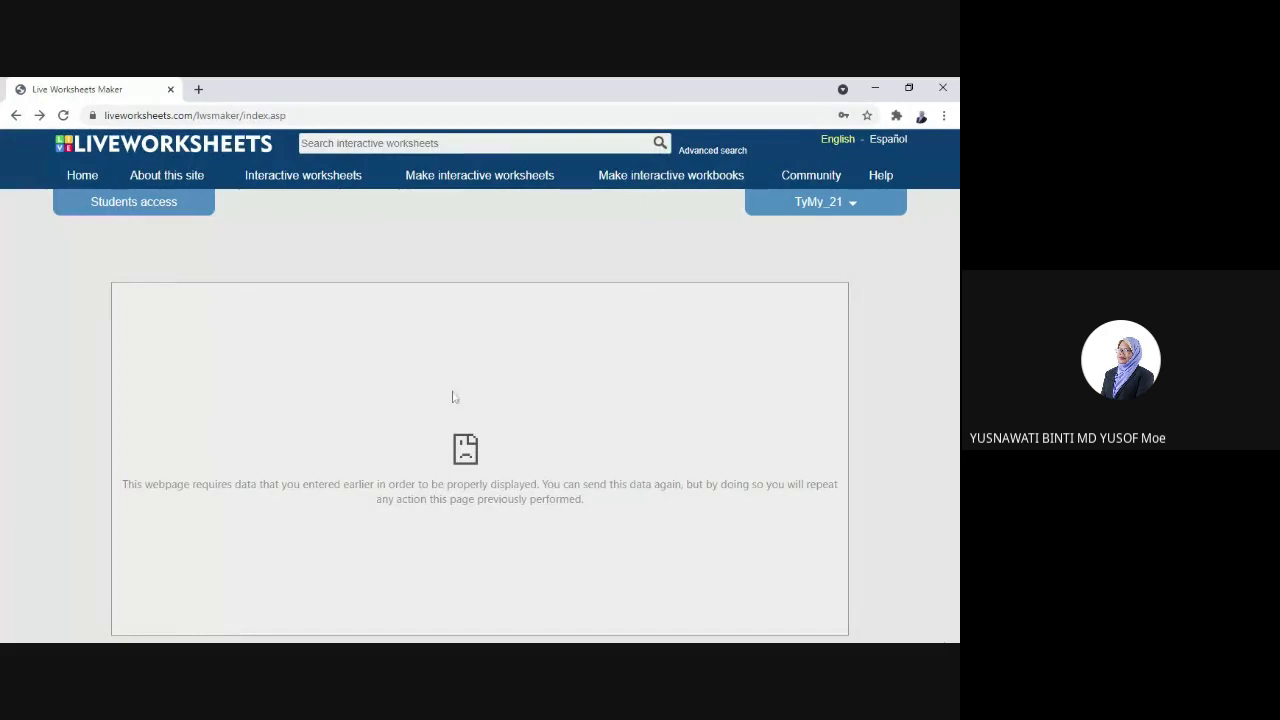
left_click(40, 115)
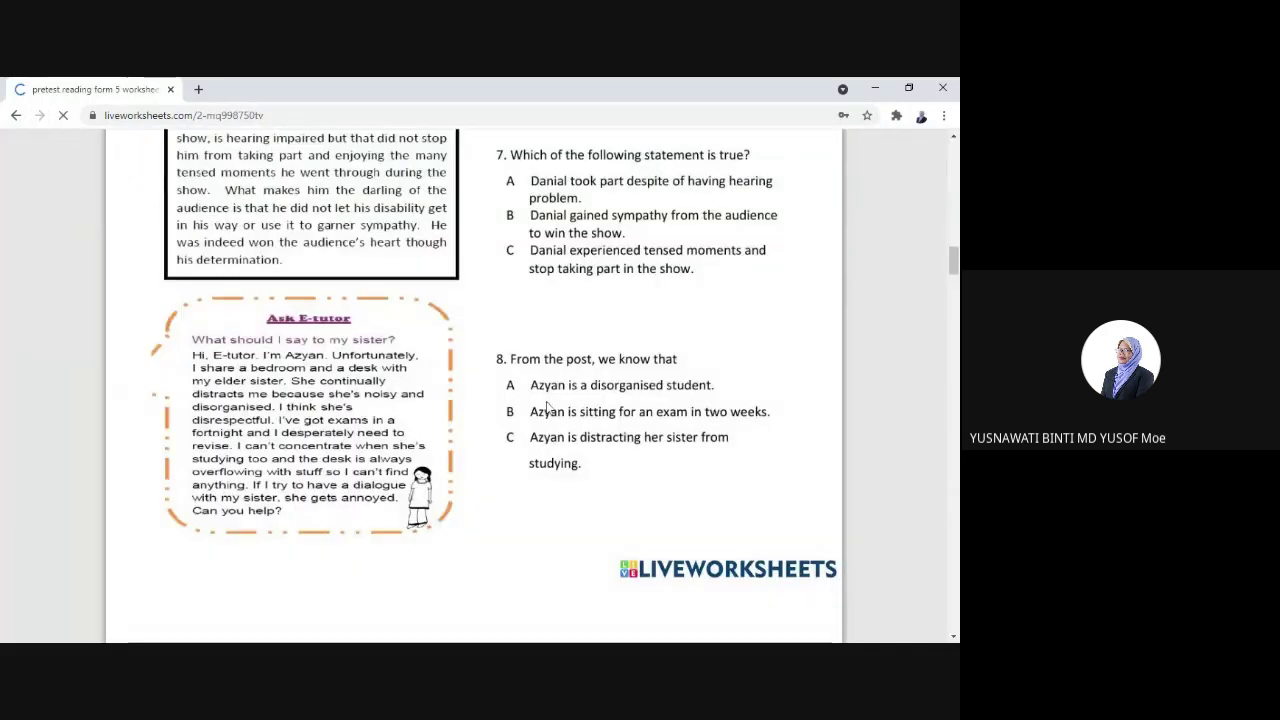
left_click(16, 115)
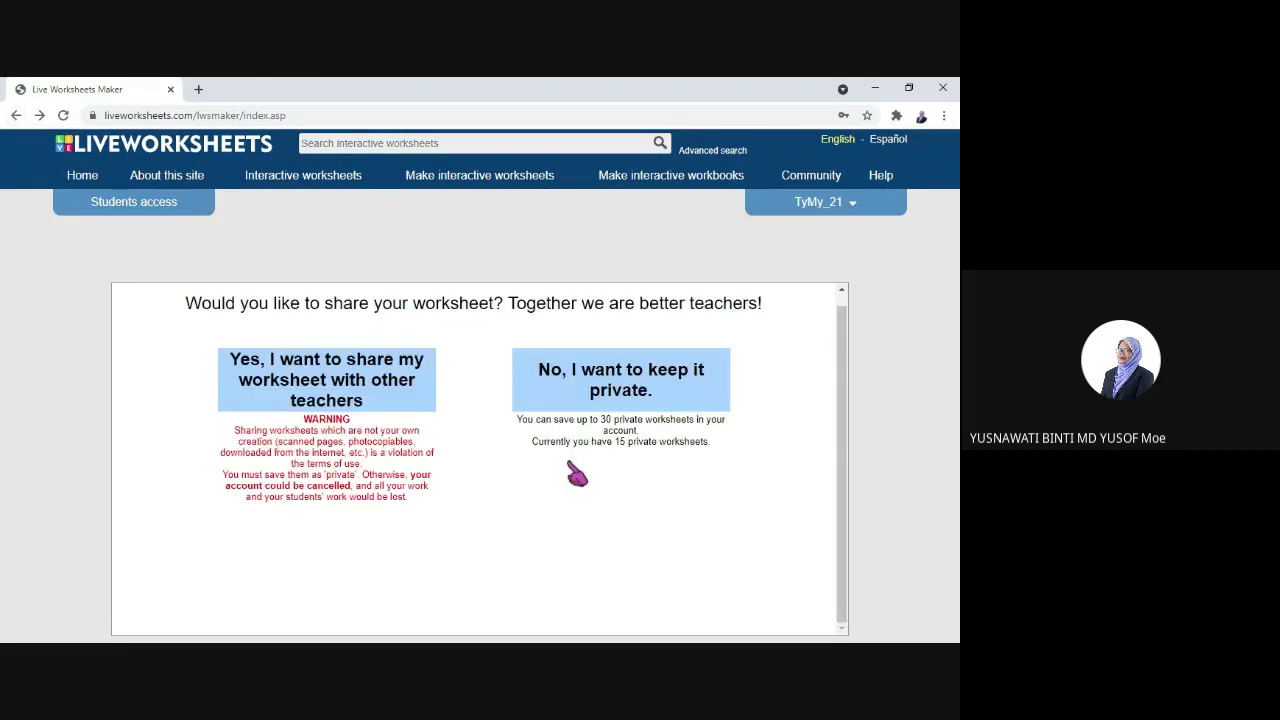
left_click(615, 400)
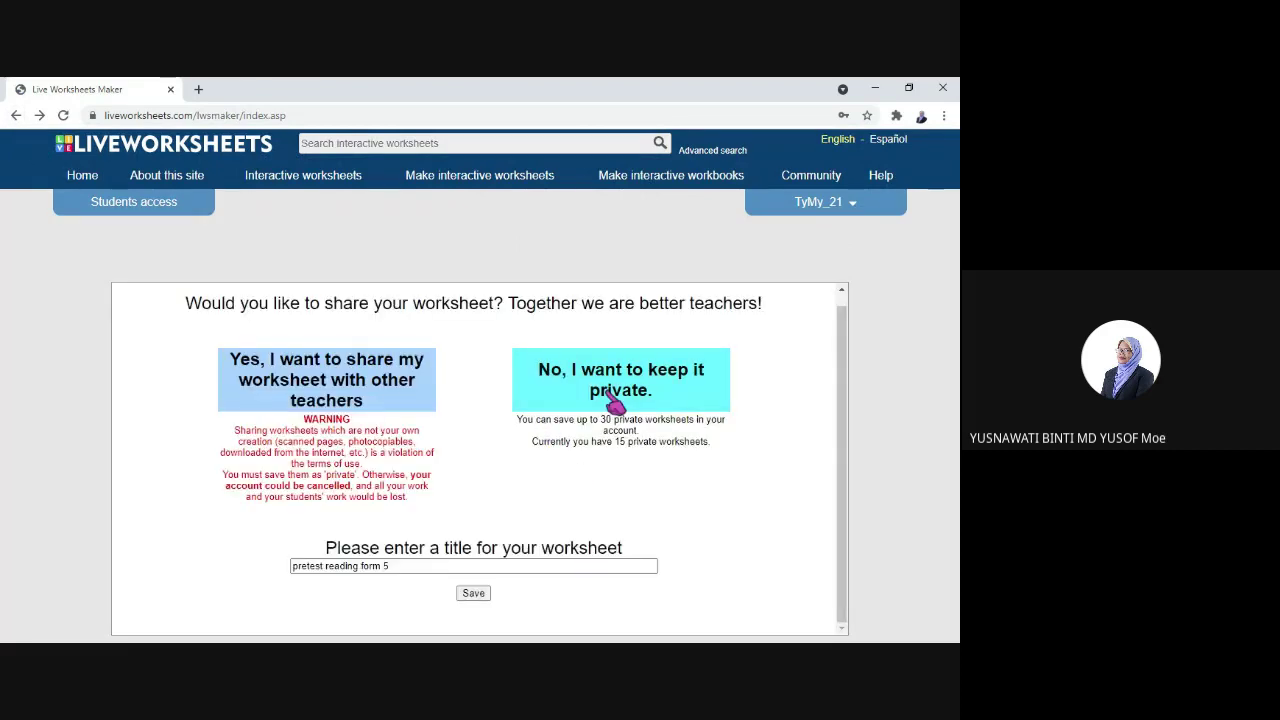
left_click(486, 601)
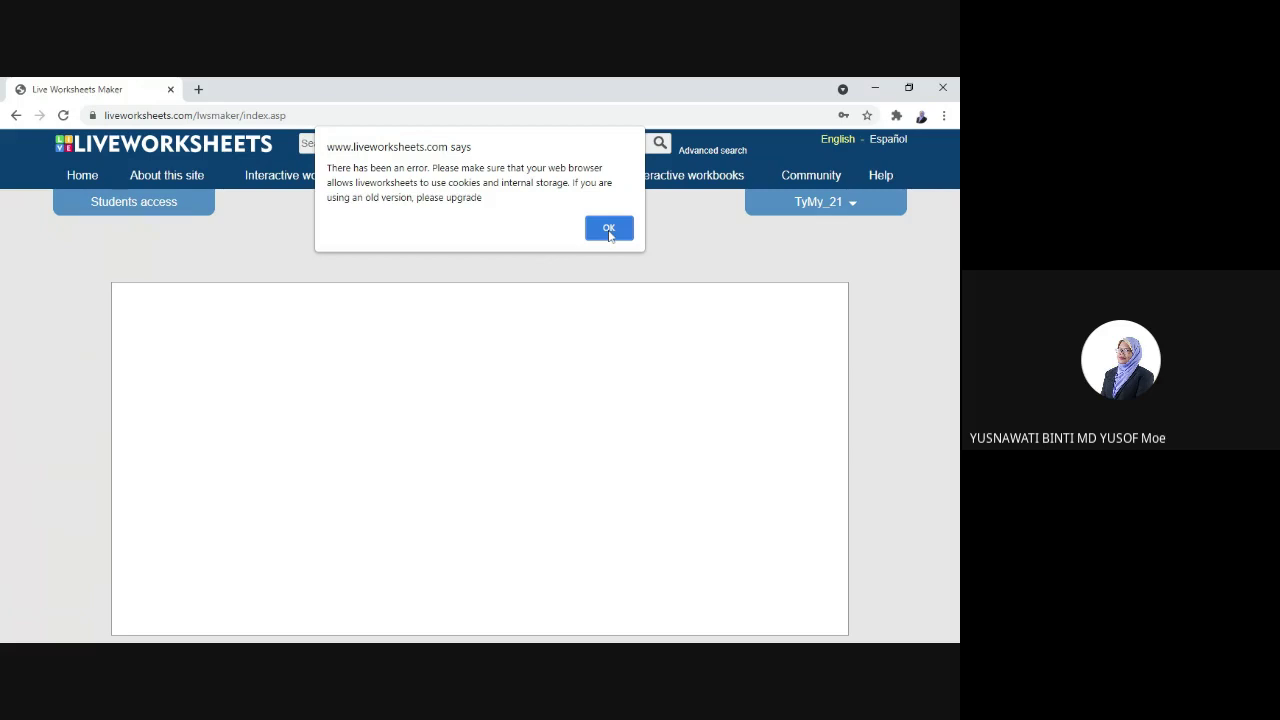
left_click(609, 227)
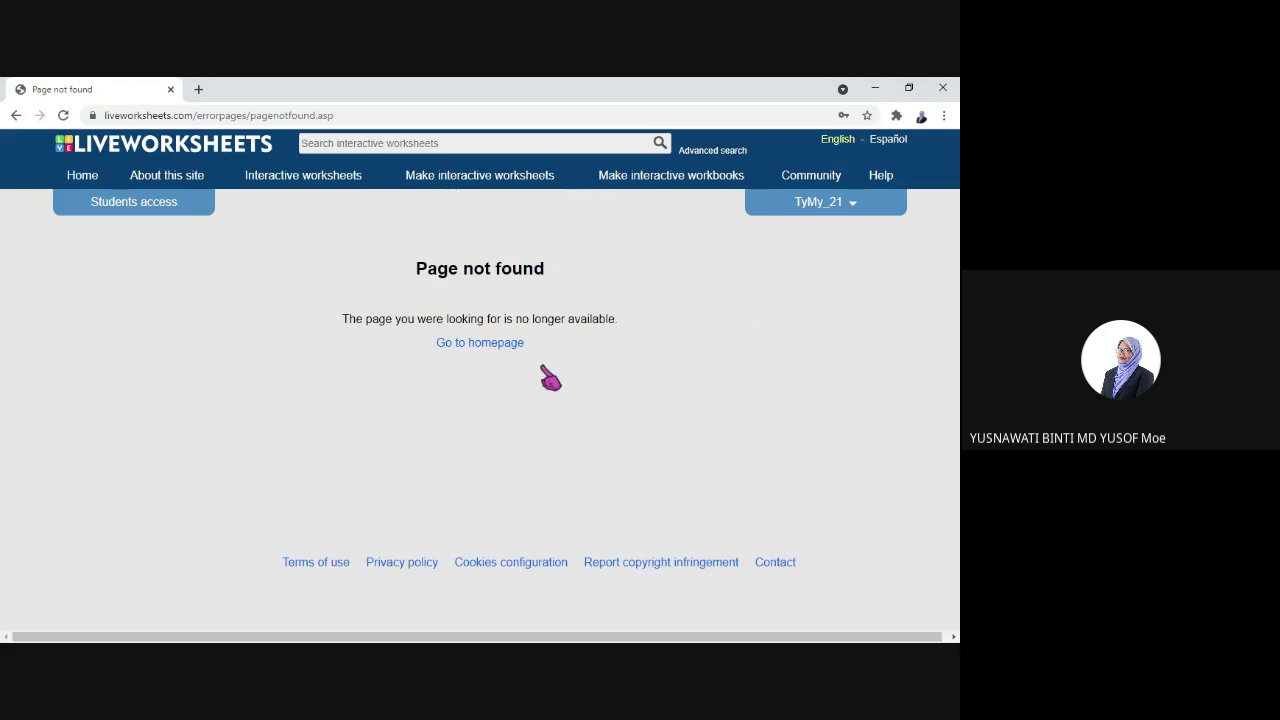
Open pretest reading form 5 from the account's list of private worksheets.
left_click(821, 205)
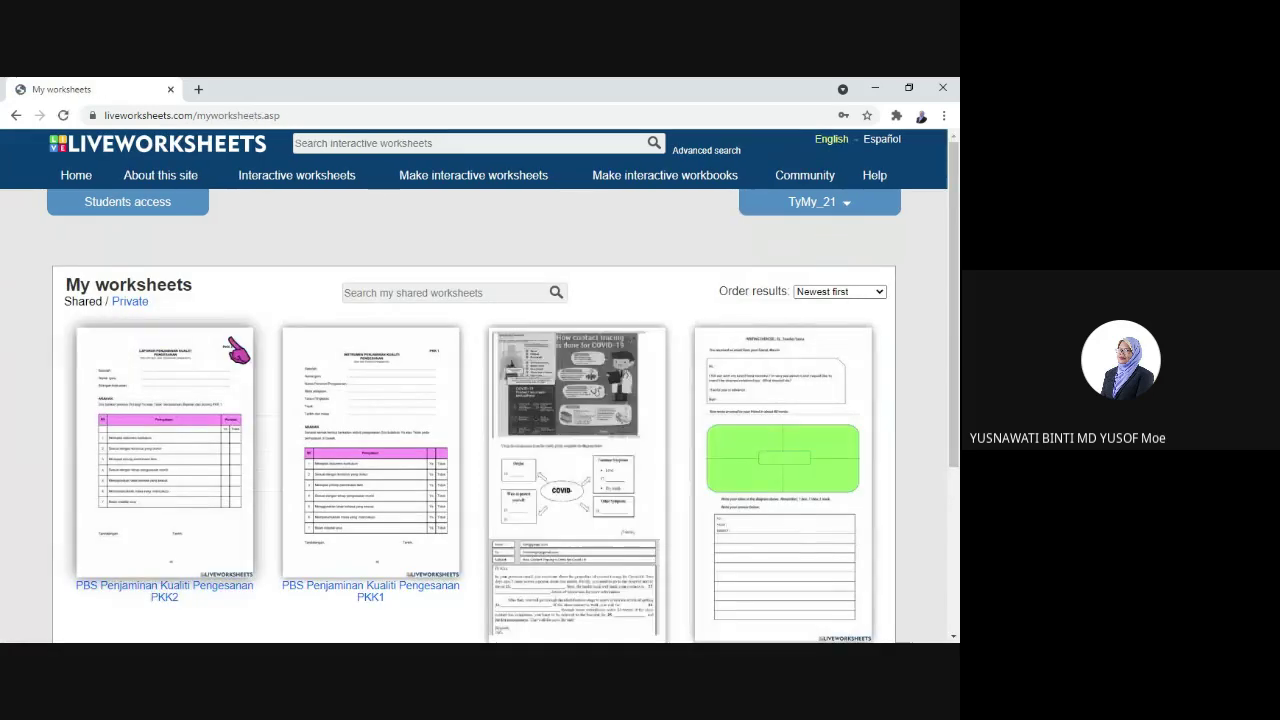
scroll(822, 458, "down", 5)
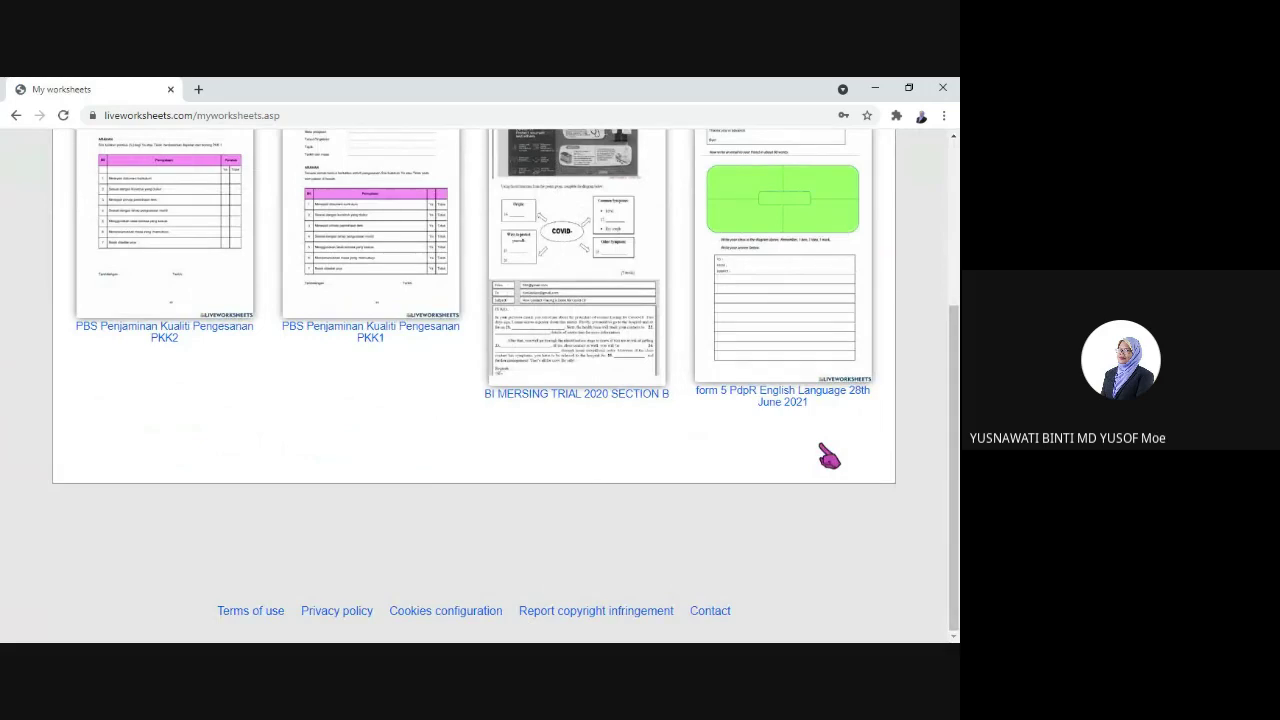
scroll(829, 457, "up", 5)
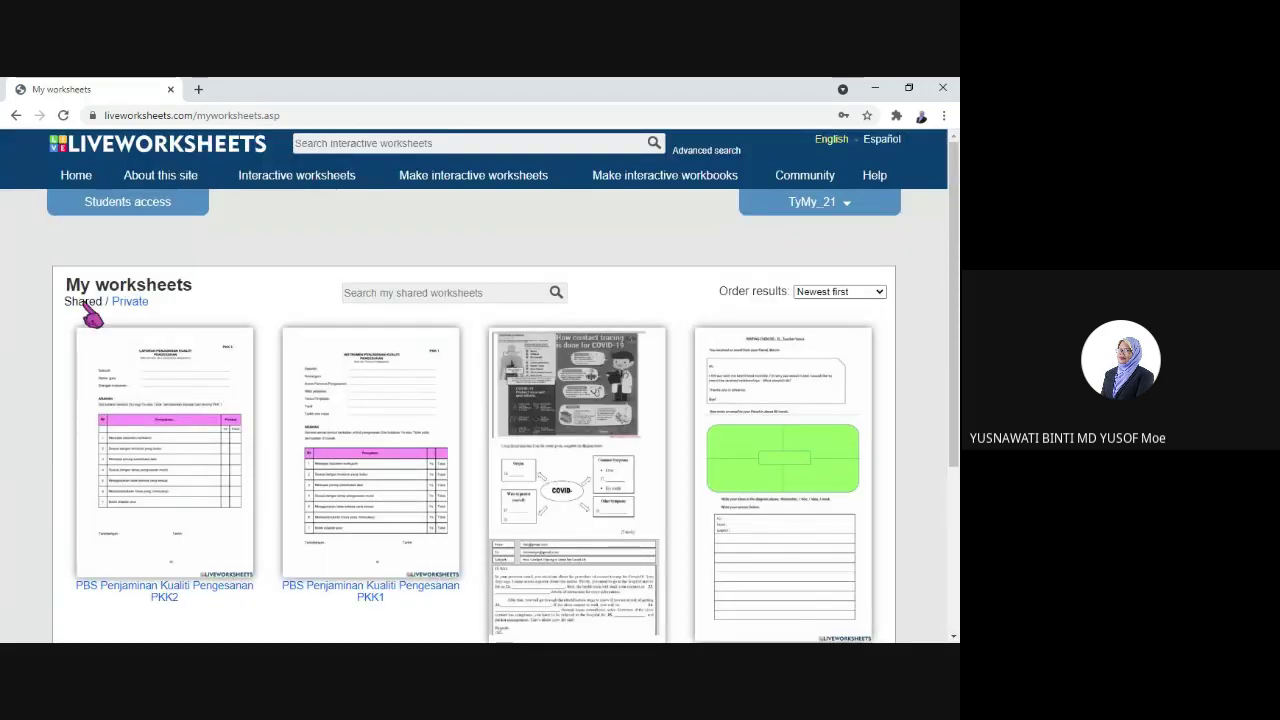
left_click(130, 302)
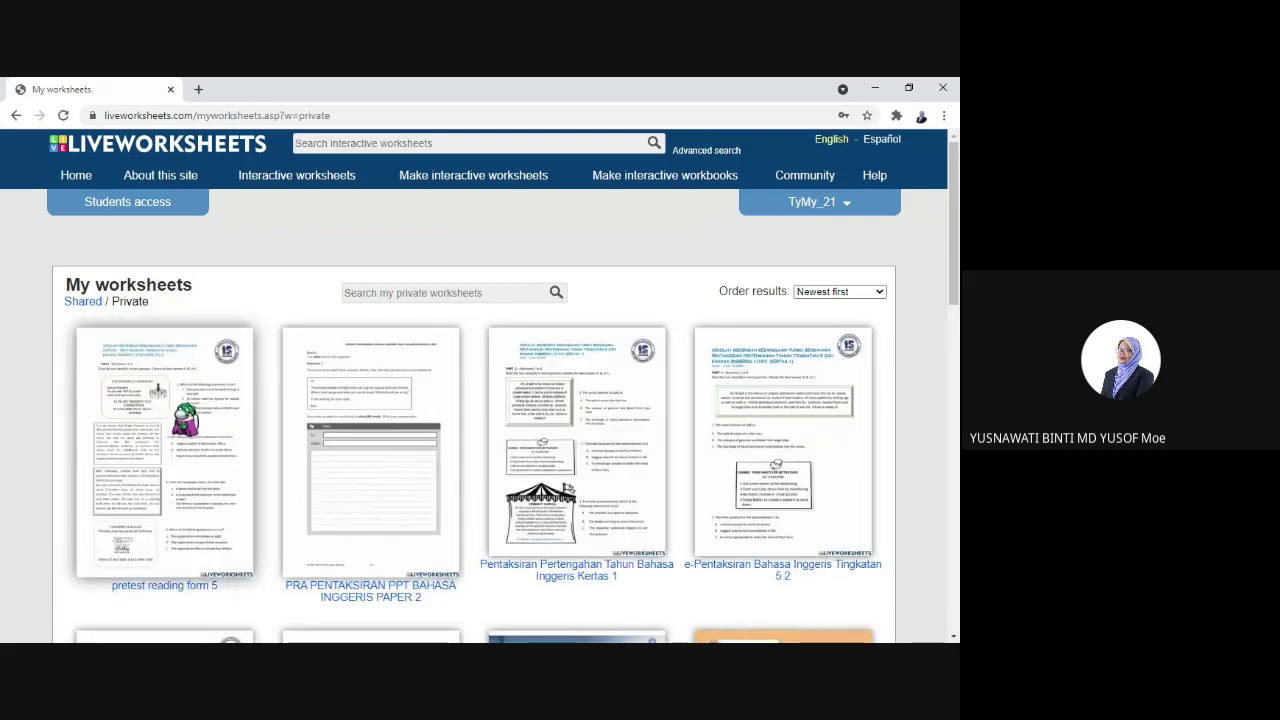
left_click(181, 376)
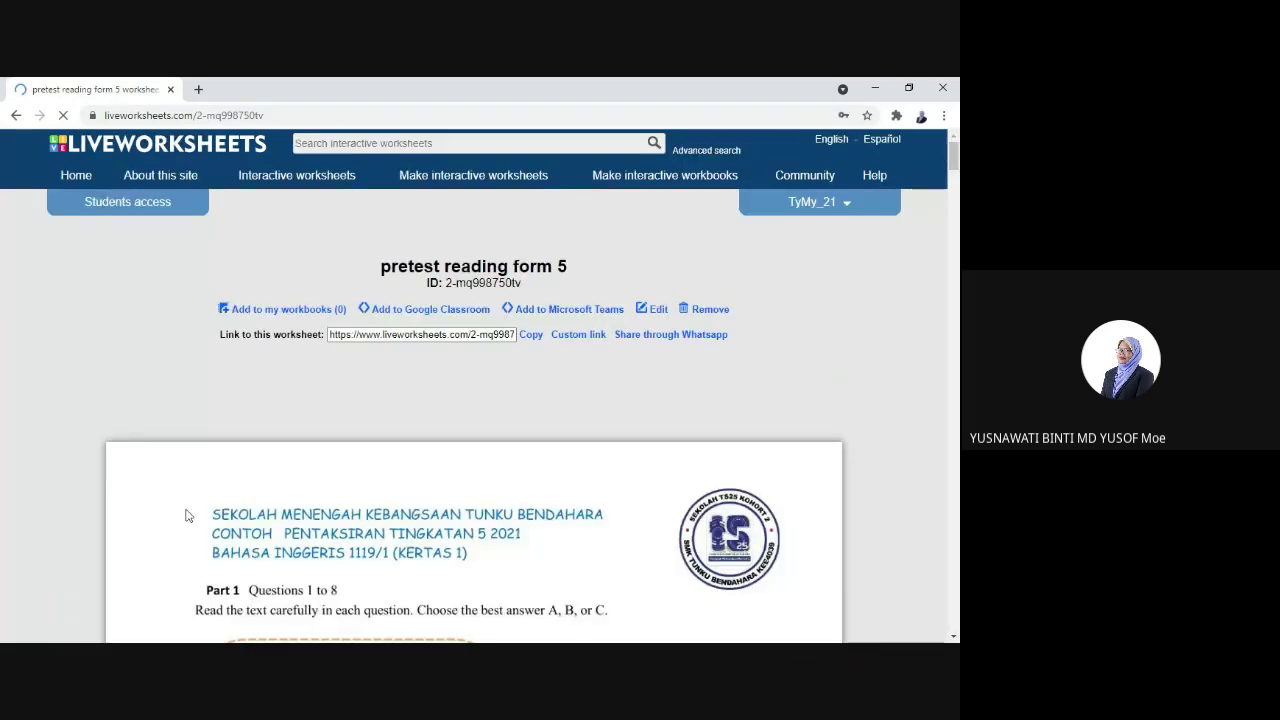
Look over the top of the worksheet page and open its custom link settings.
scroll(551, 480, "down", 3)
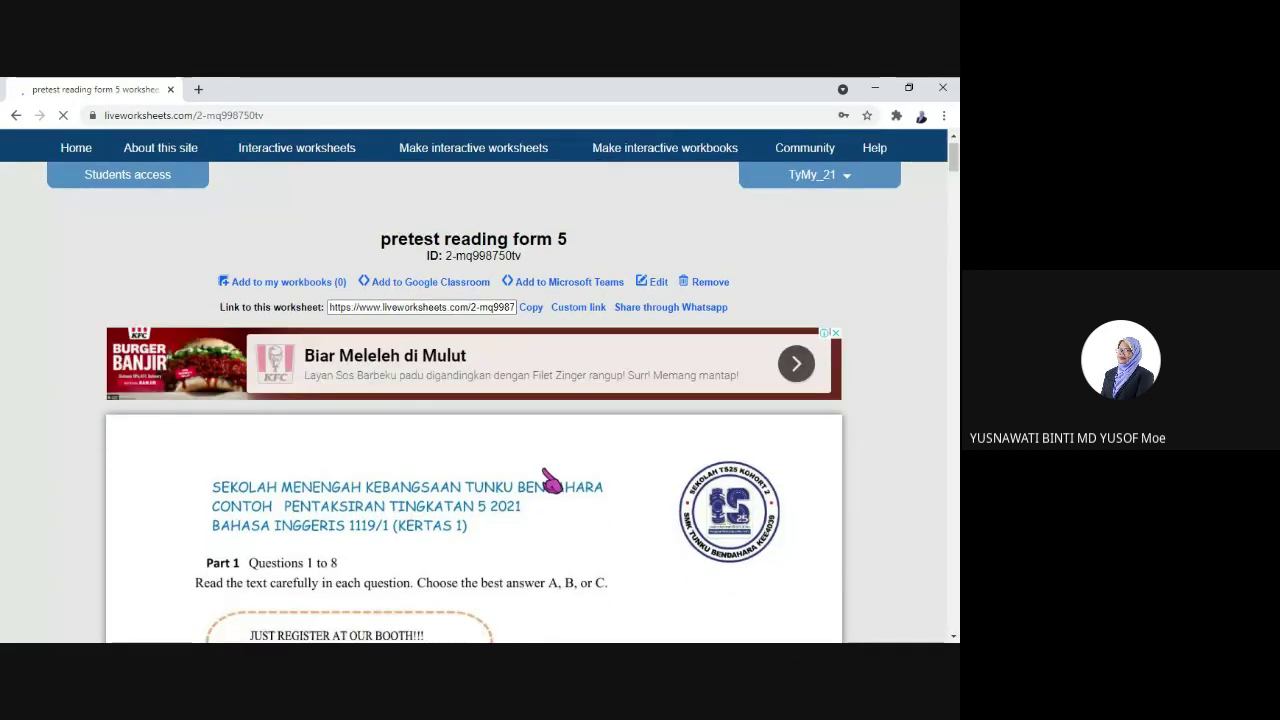
scroll(591, 403, "up", 4)
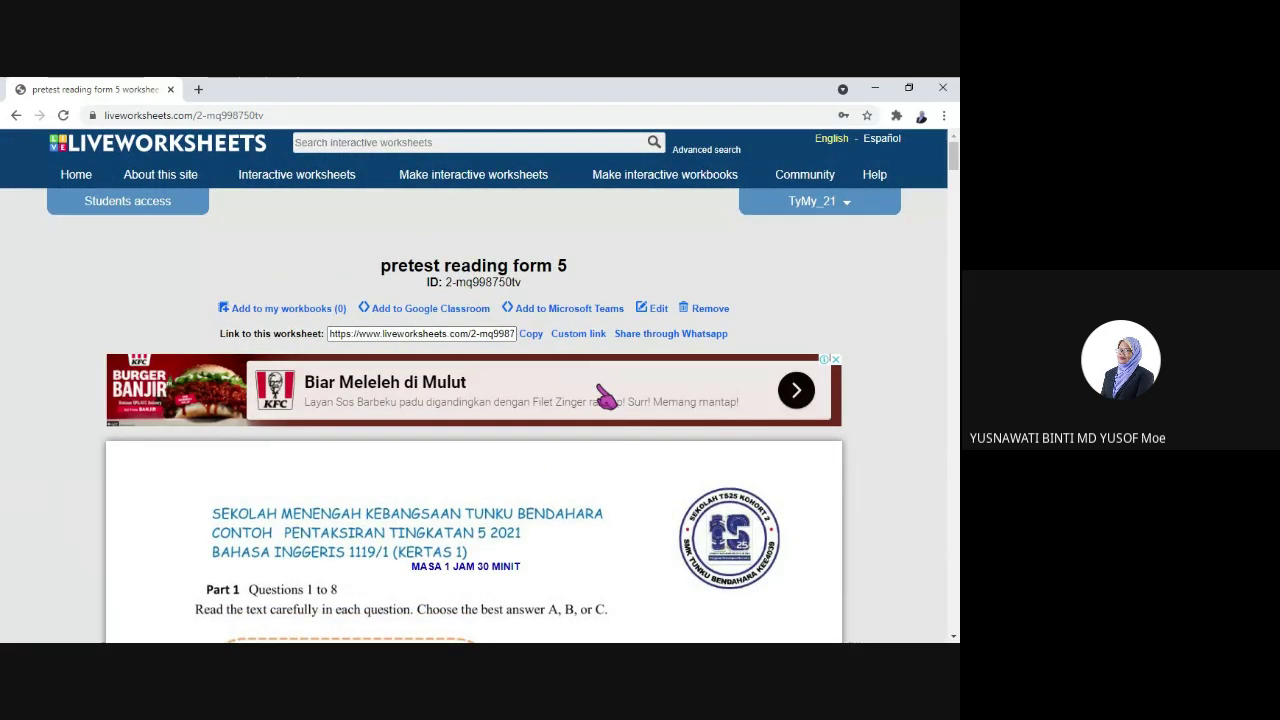
scroll(605, 398, "down", 3)
scroll(605, 398, "up", 3)
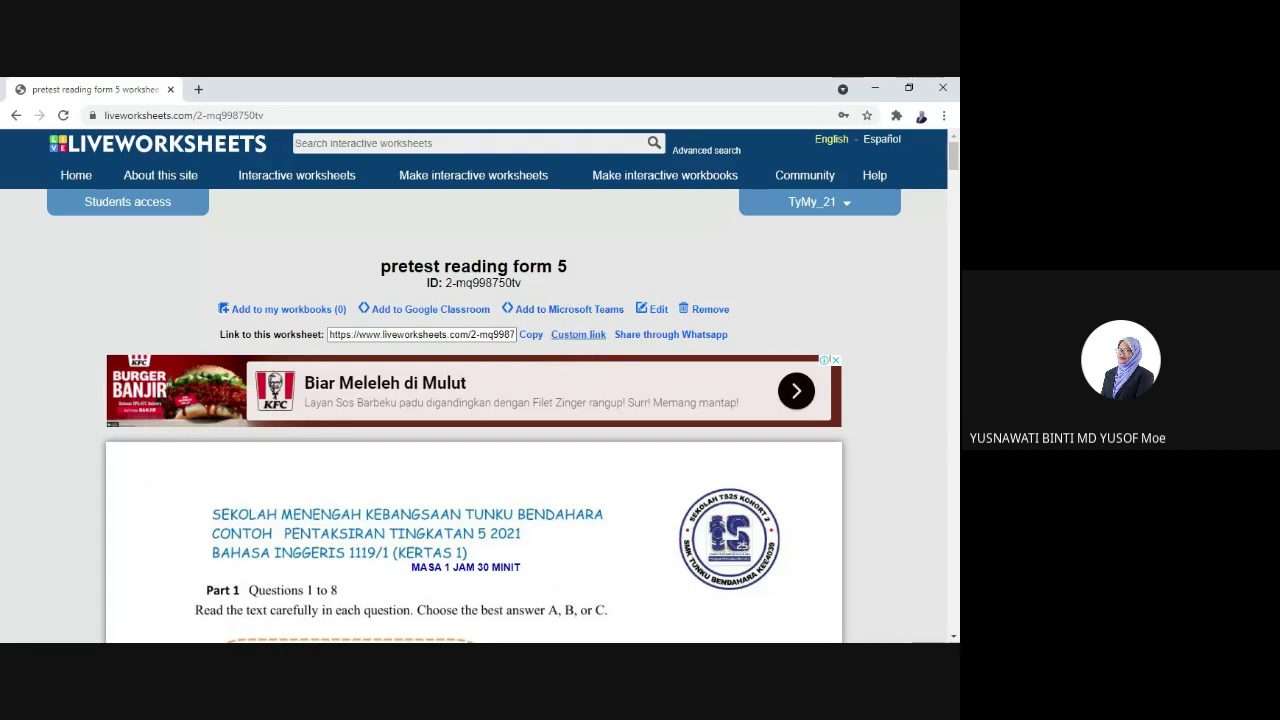
left_click(578, 338)
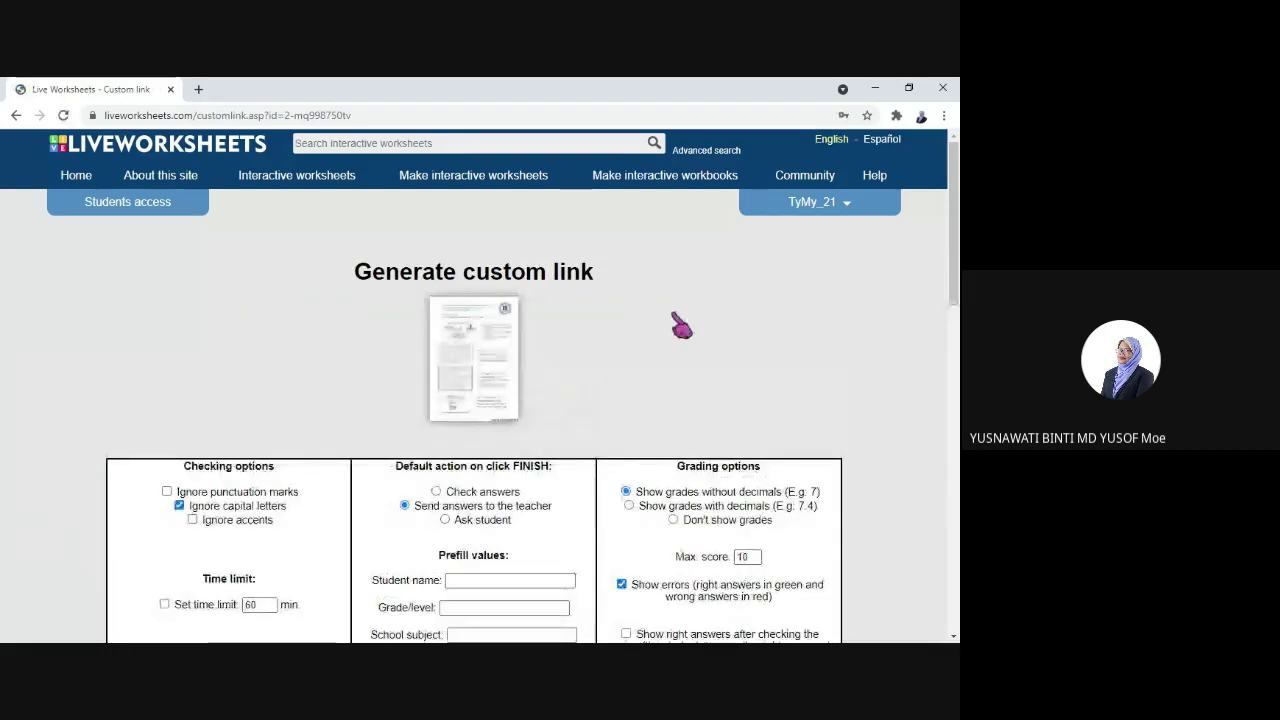
Stop the custom link from ignoring capital letters and enable a time limit of 90 minutes.
scroll(670, 400, "down", 4)
scroll(675, 330, "up", 1)
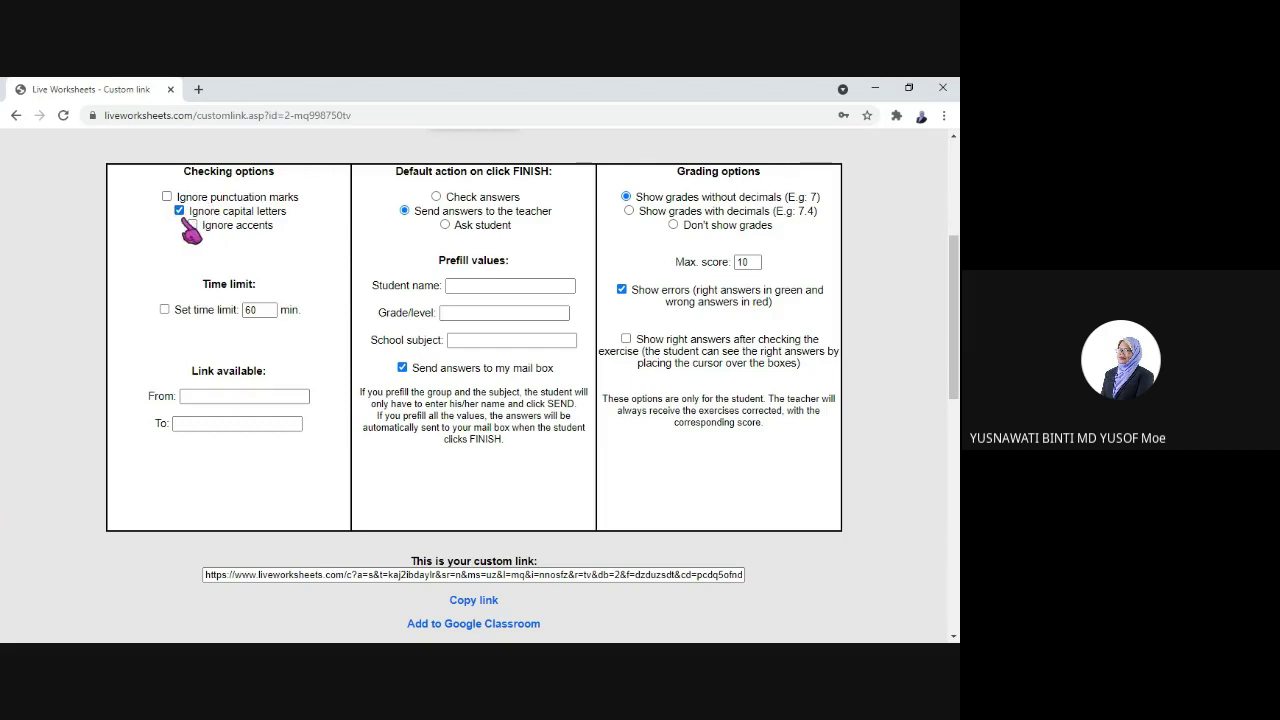
left_click(179, 210)
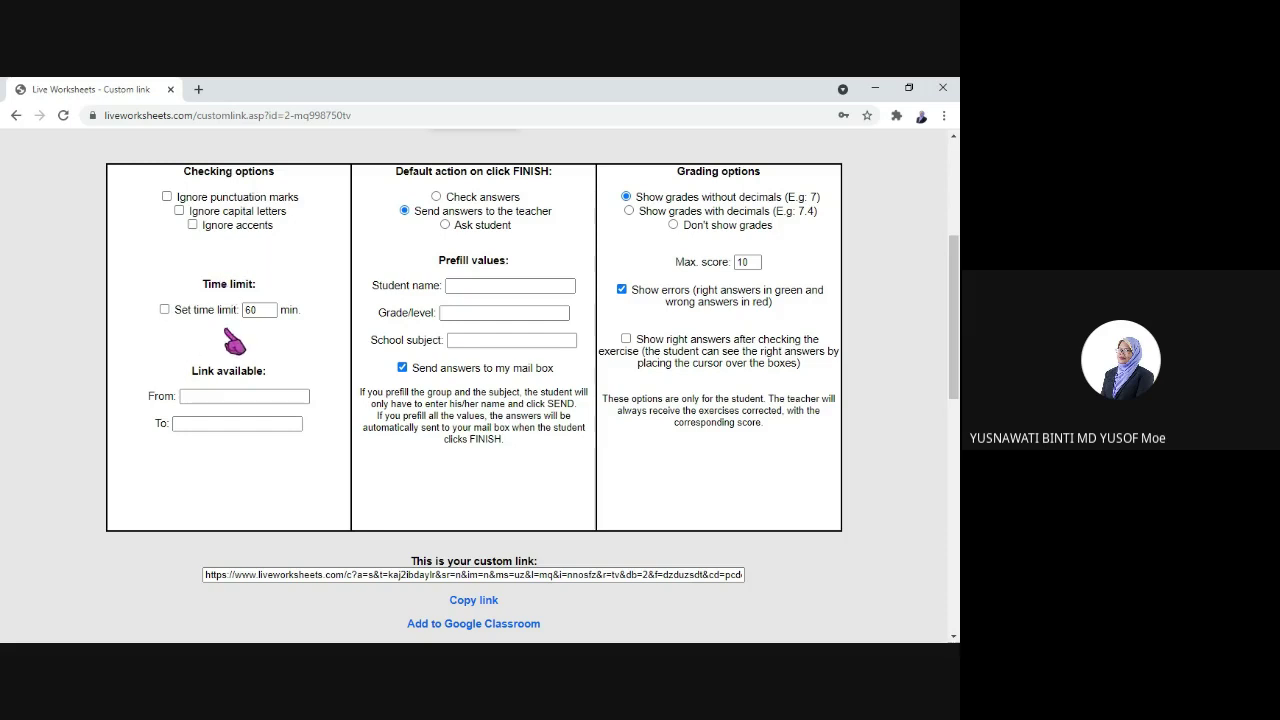
left_click(170, 311)
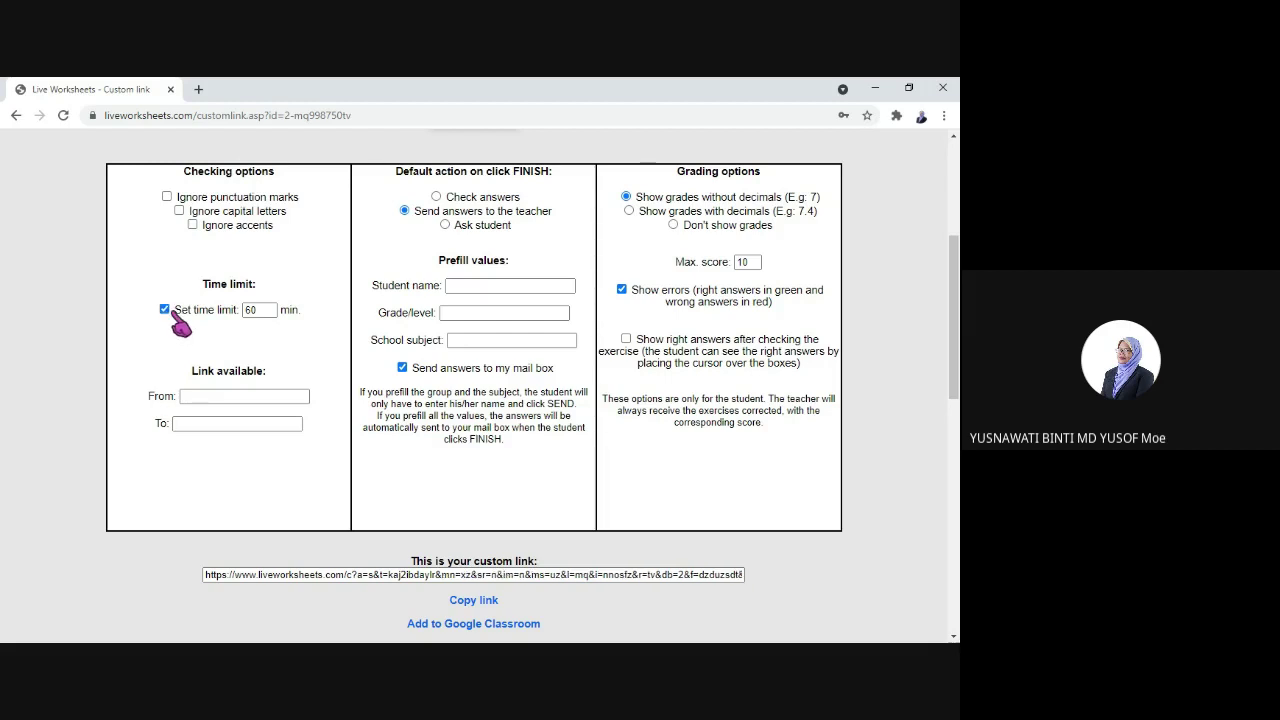
left_click(256, 311)
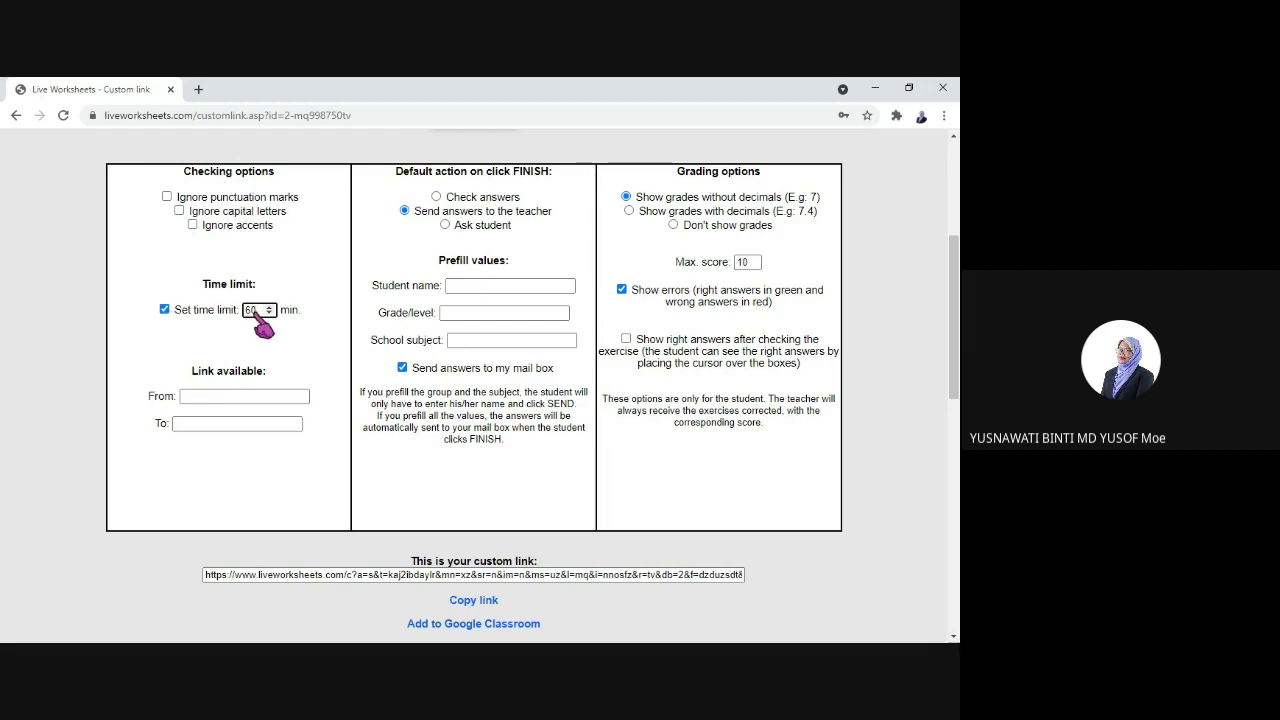
type("9")
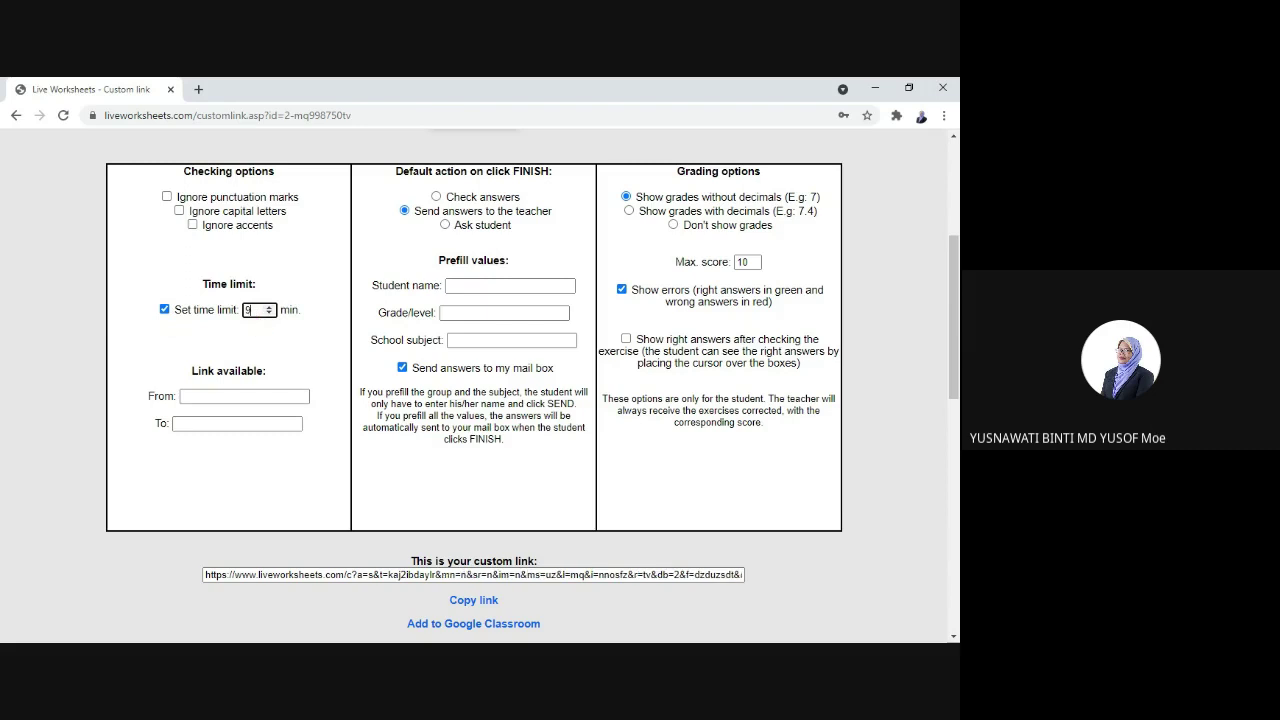
type("0")
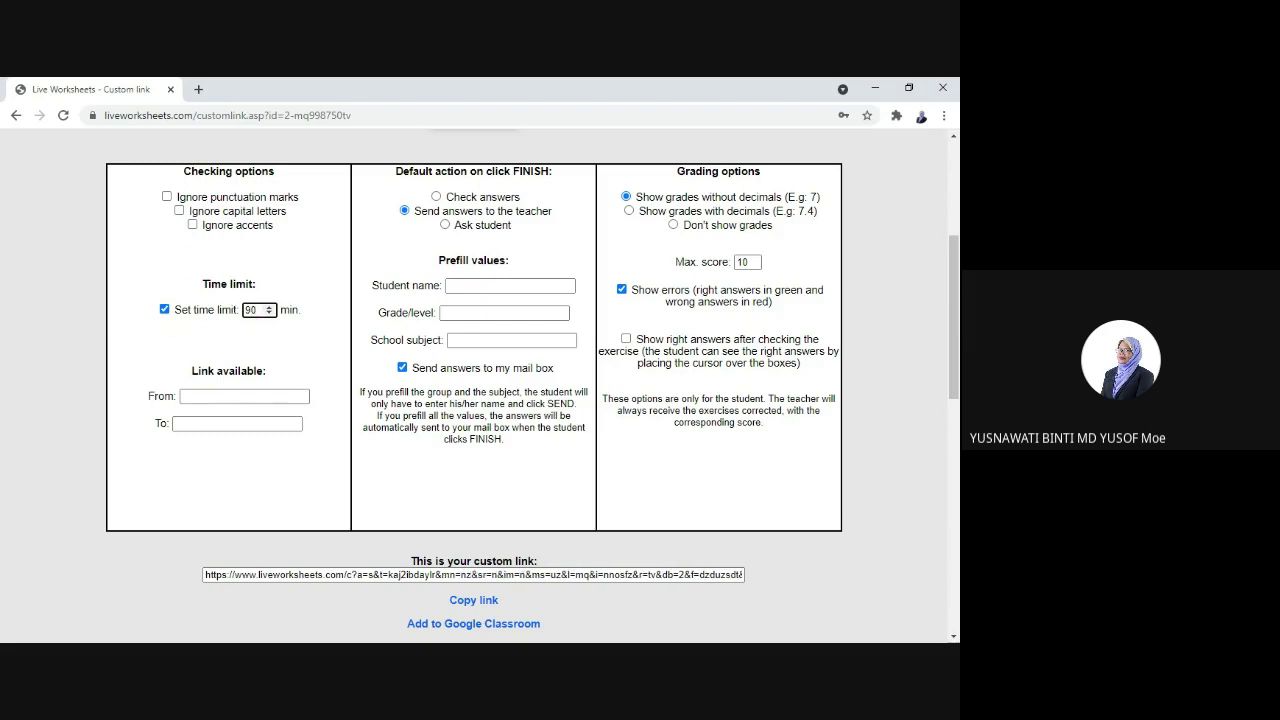
Make the custom link available from 2021/07/26 09:48.
left_click(221, 398)
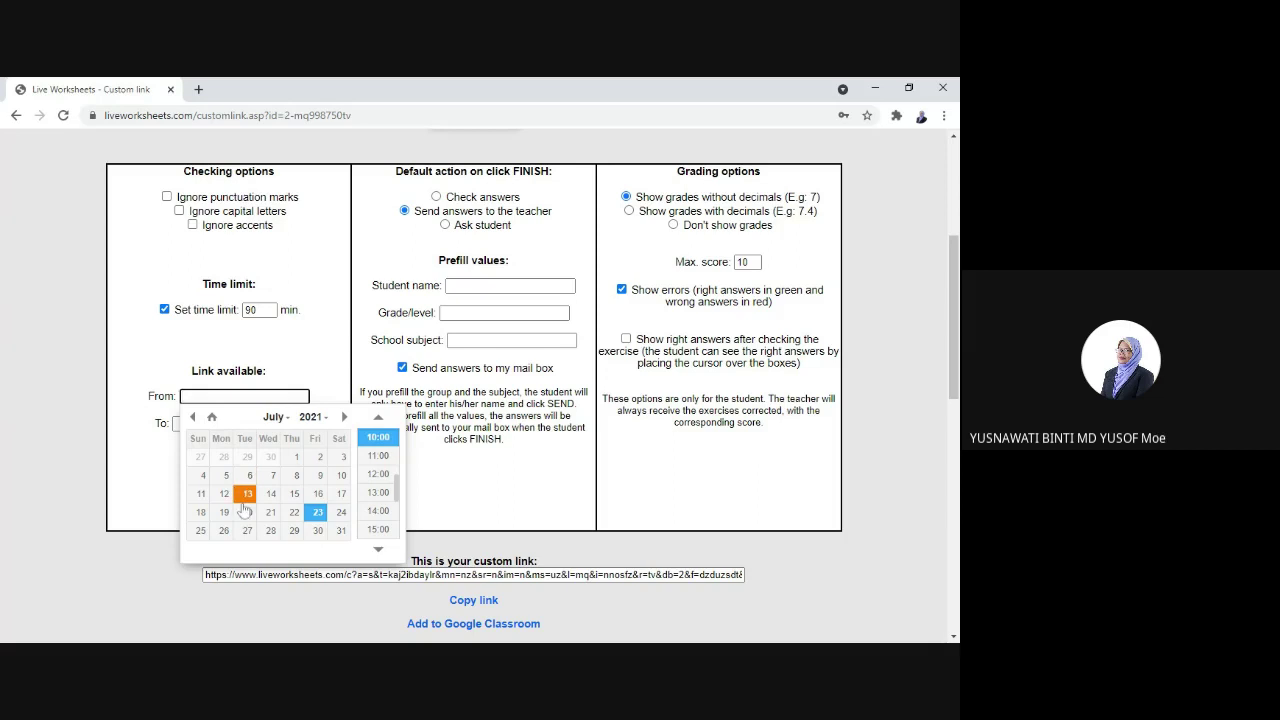
left_click(316, 512)
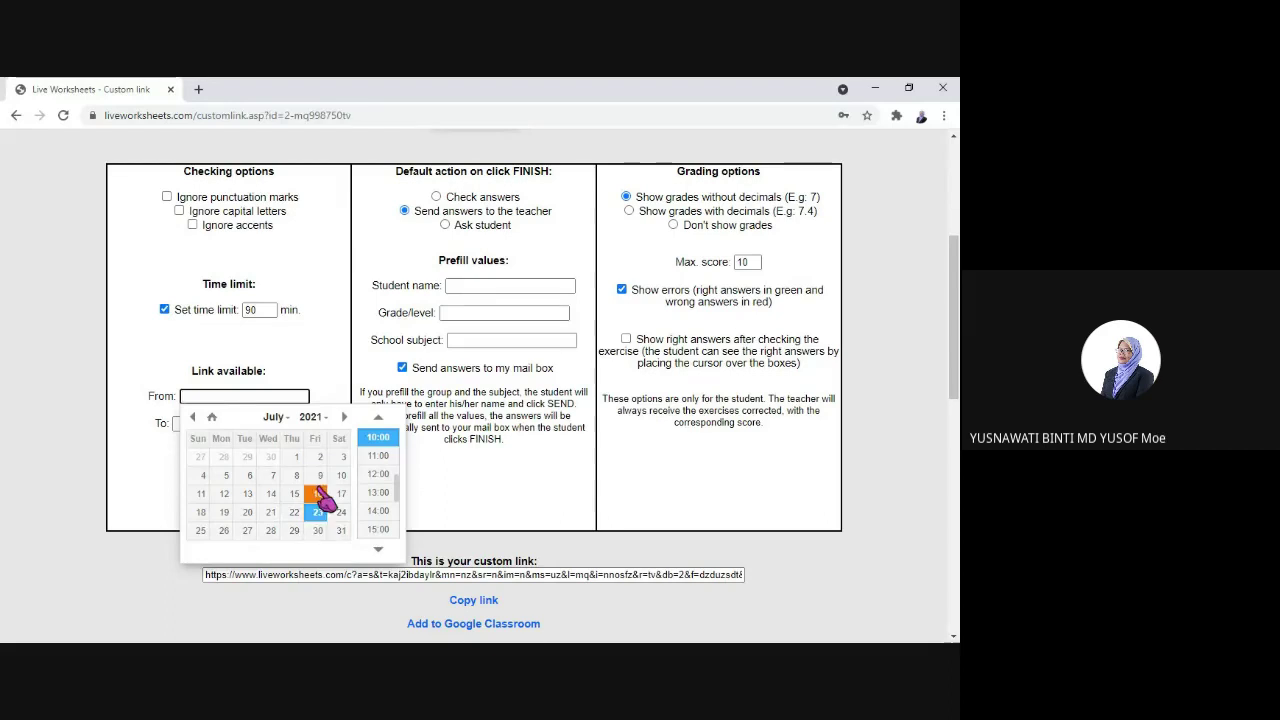
left_click(224, 531)
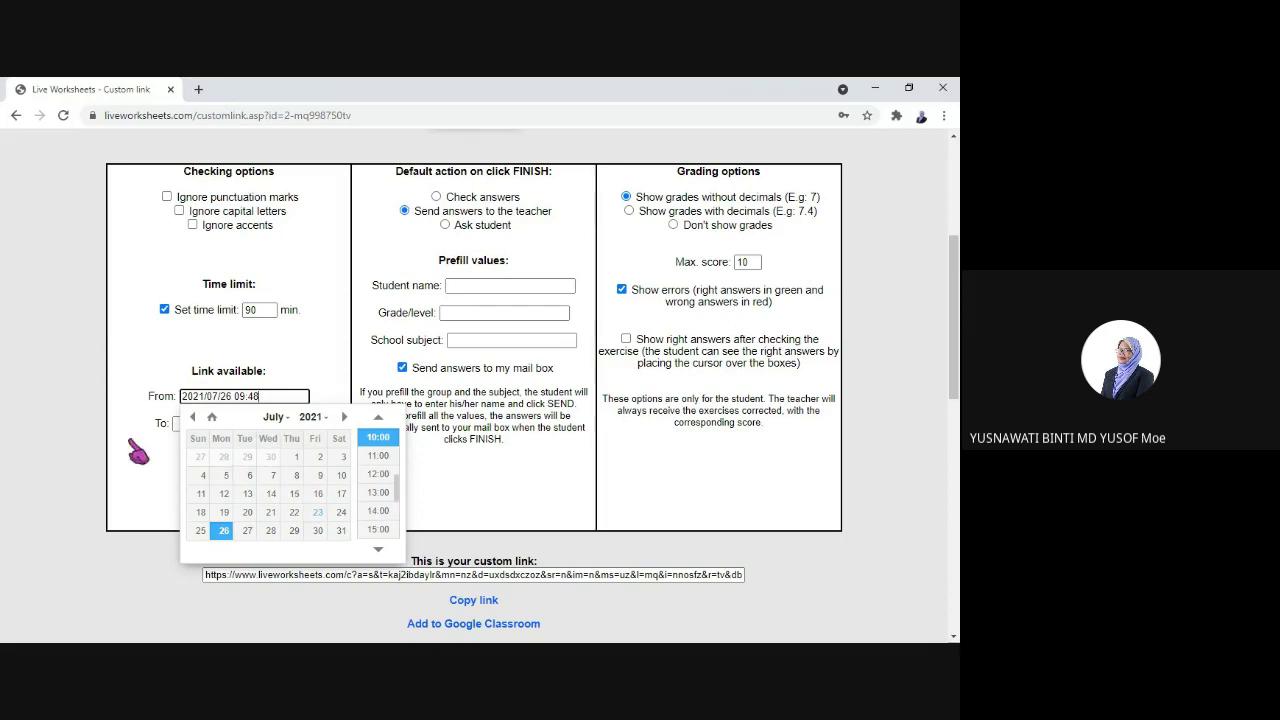
left_click(180, 425)
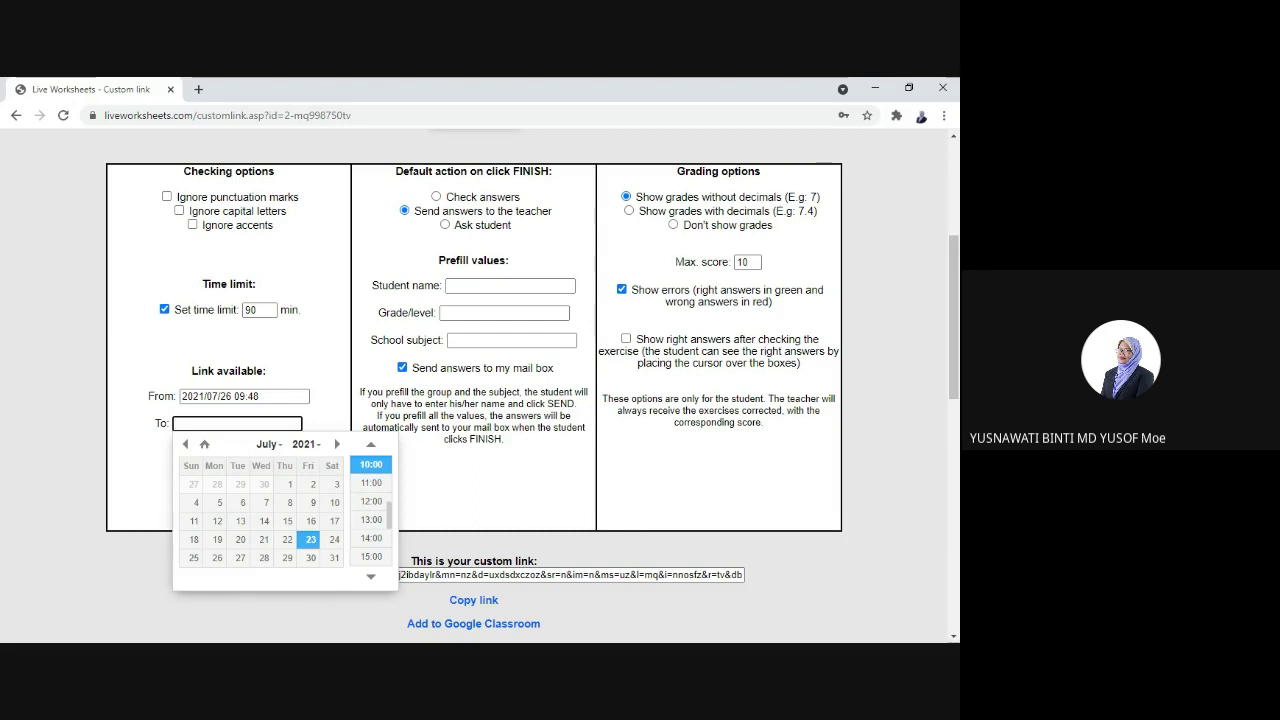
left_click(152, 482)
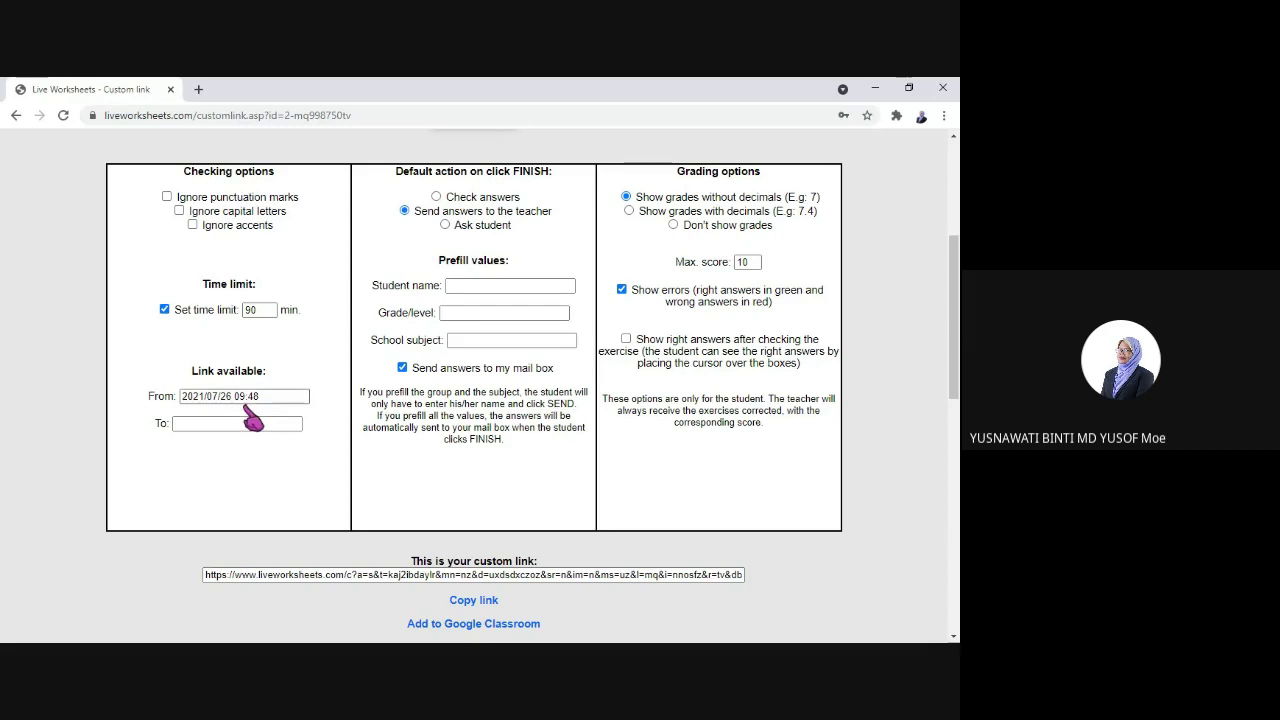
scroll(443, 293, "up", 1)
scroll(443, 293, "up", 3)
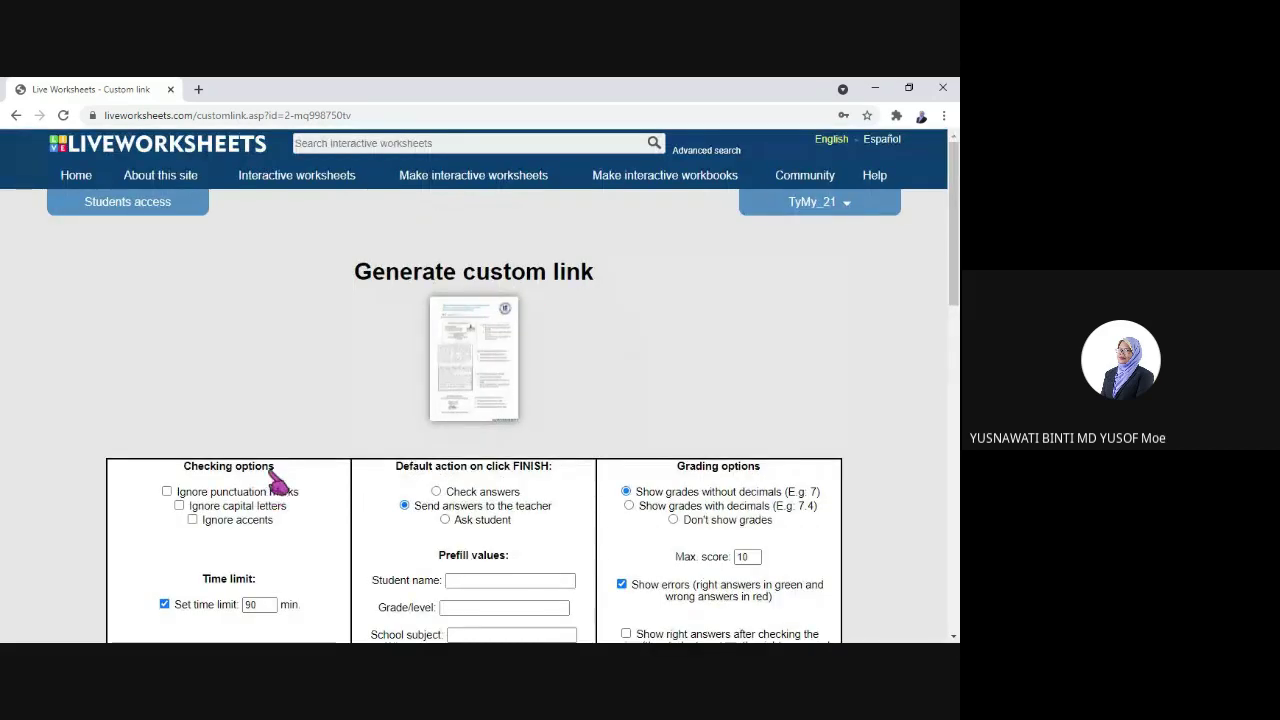
scroll(760, 368, "down", 1)
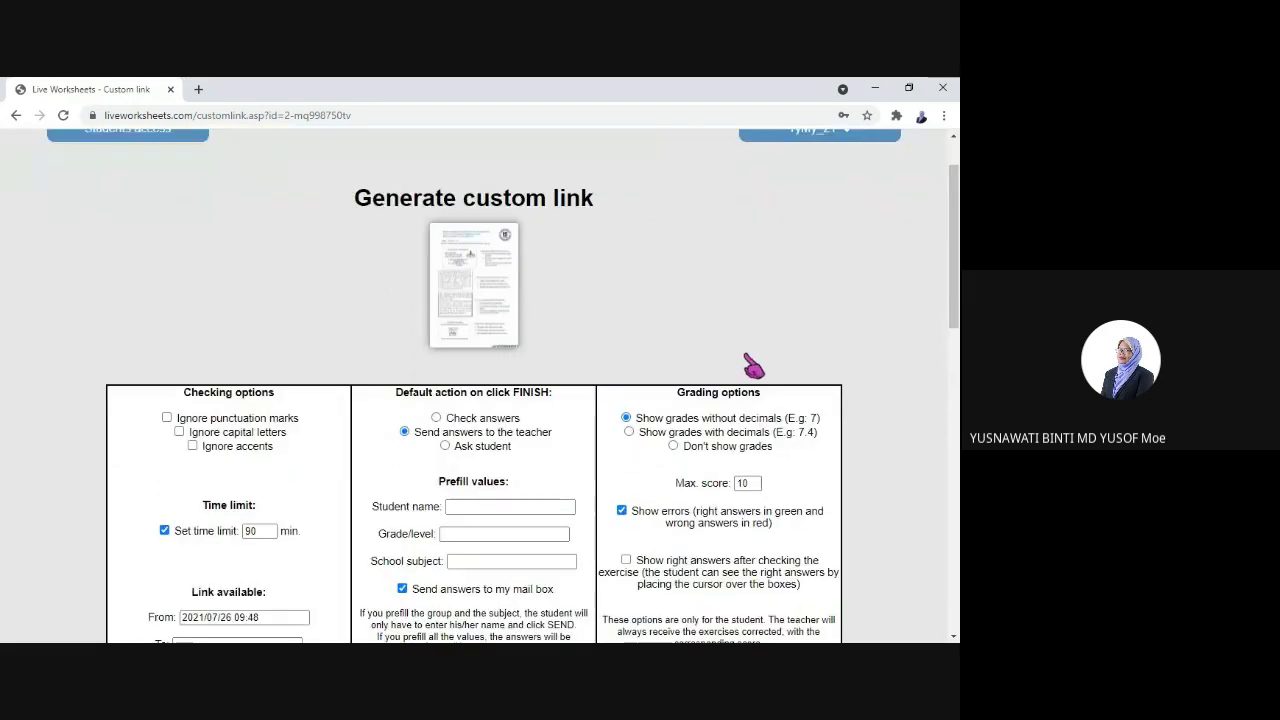
scroll(214, 491, "down", 1)
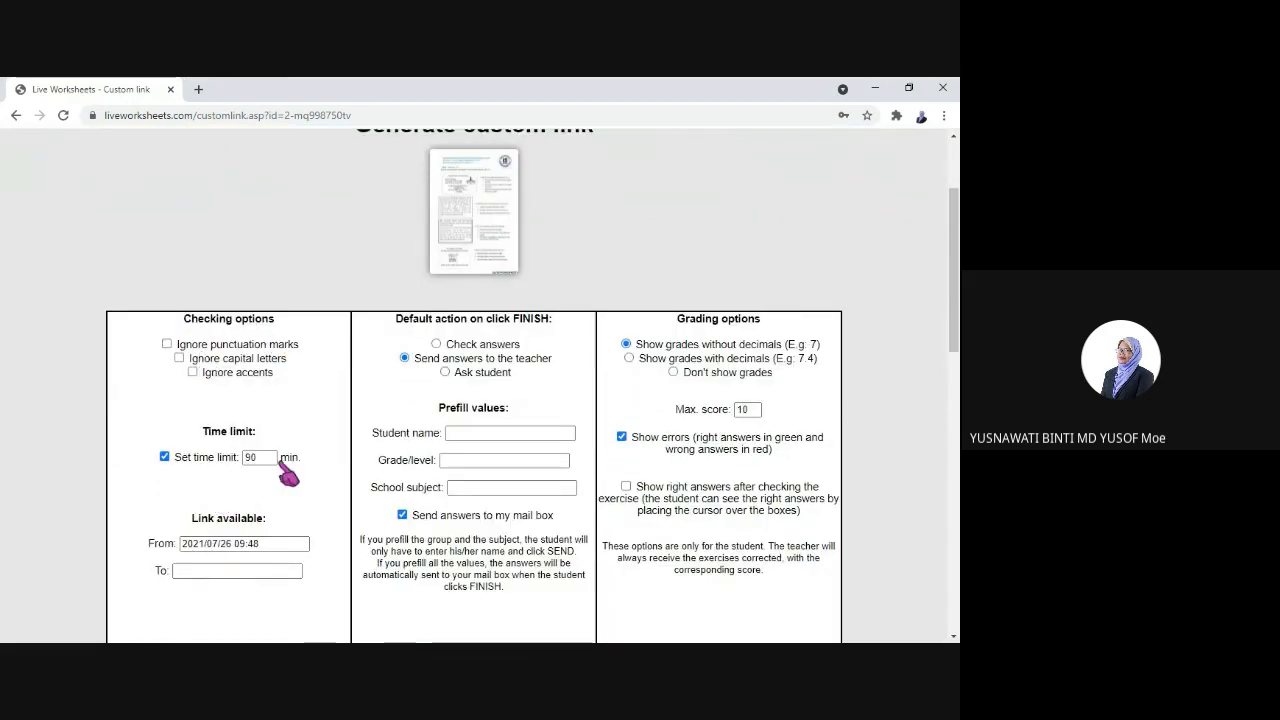
Try Check answers and Ask student as the default finish action, and return to Send answers to the teacher.
scroll(340, 515, "down", 2)
scroll(343, 417, "up", 1)
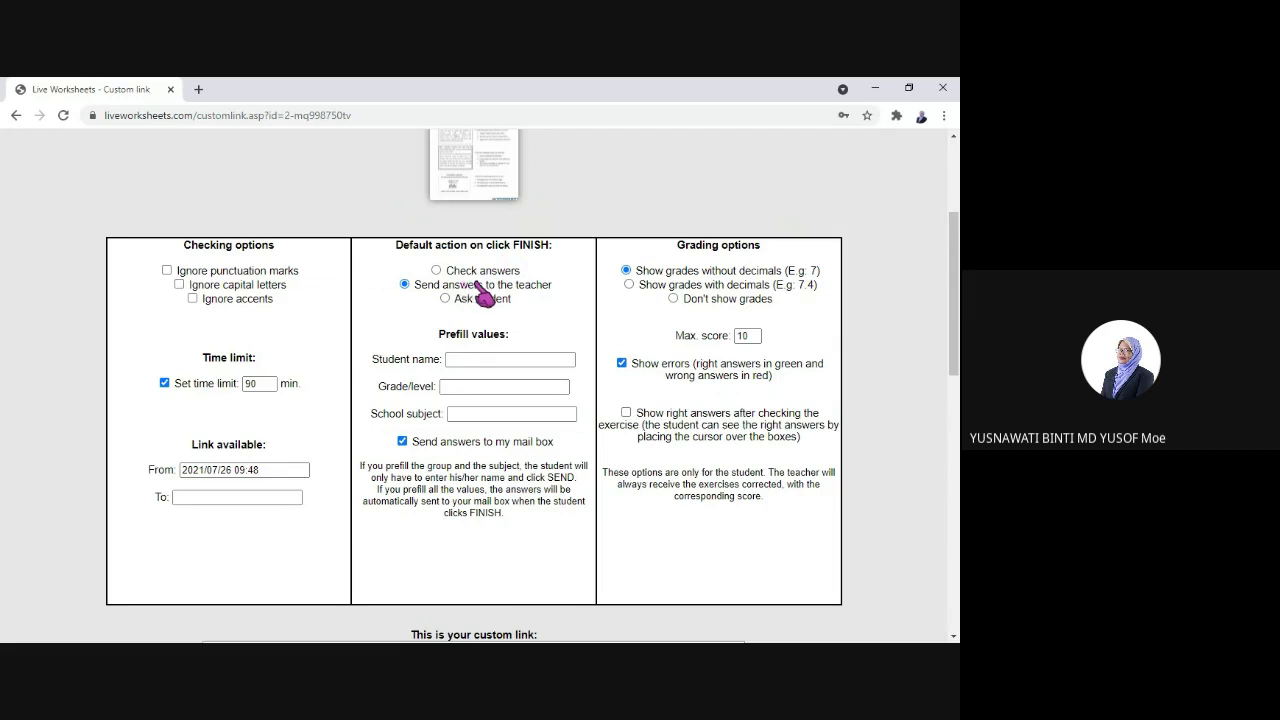
left_click(436, 271)
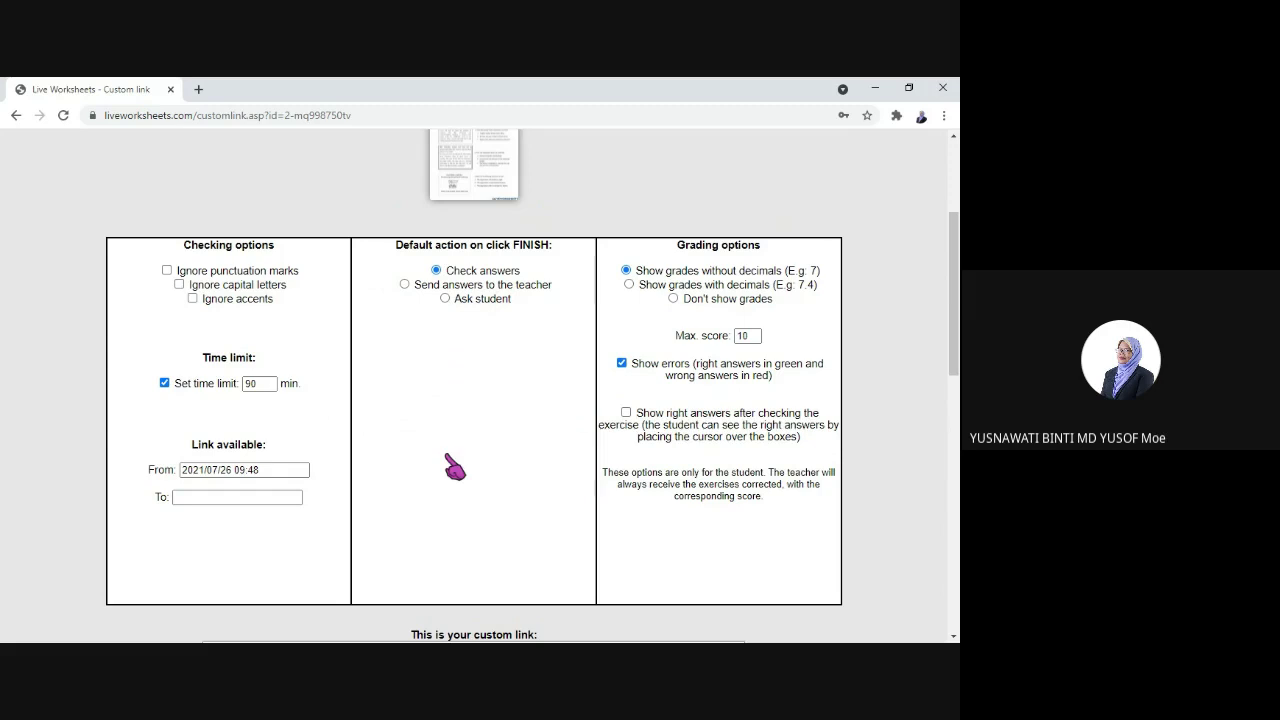
left_click(405, 285)
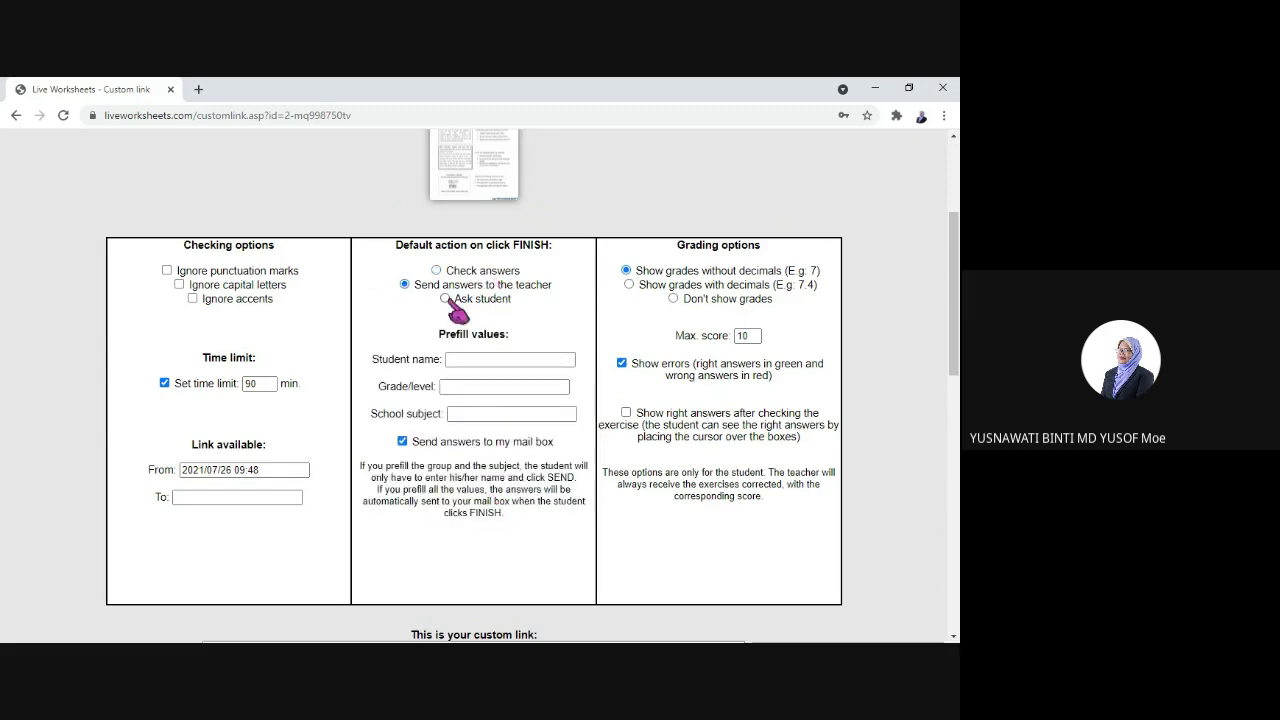
left_click(446, 299)
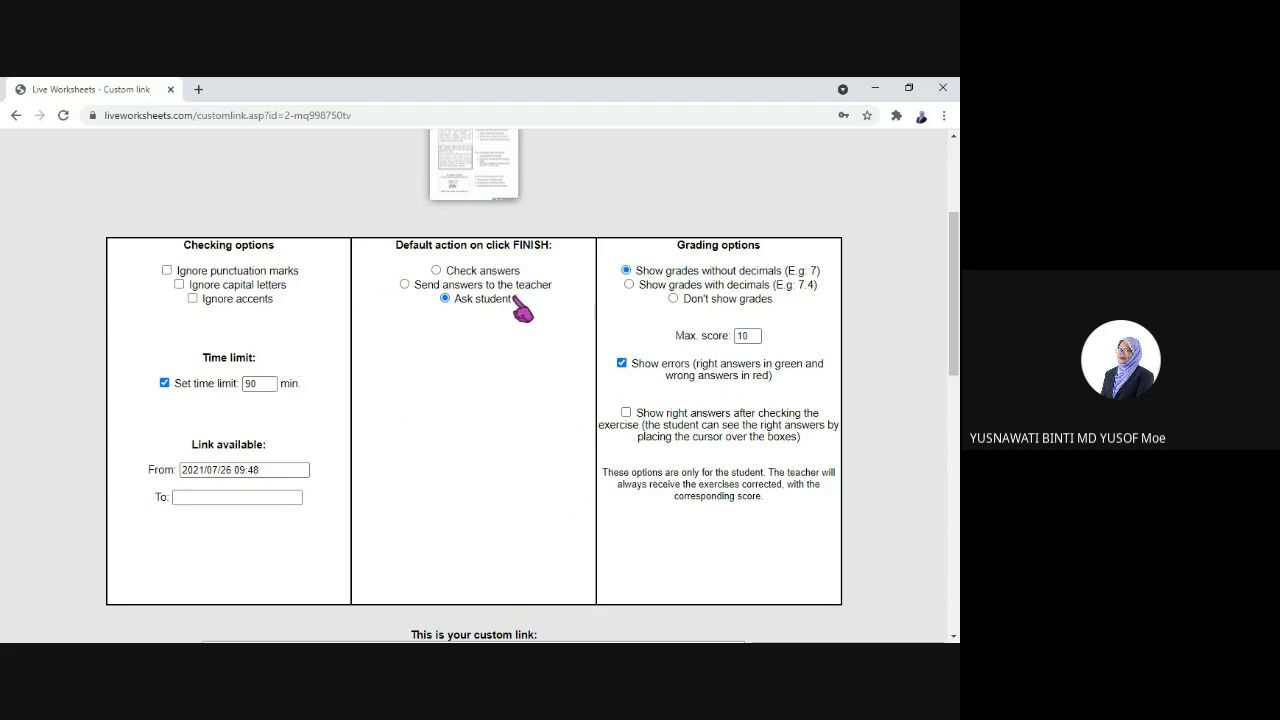
left_click(404, 284)
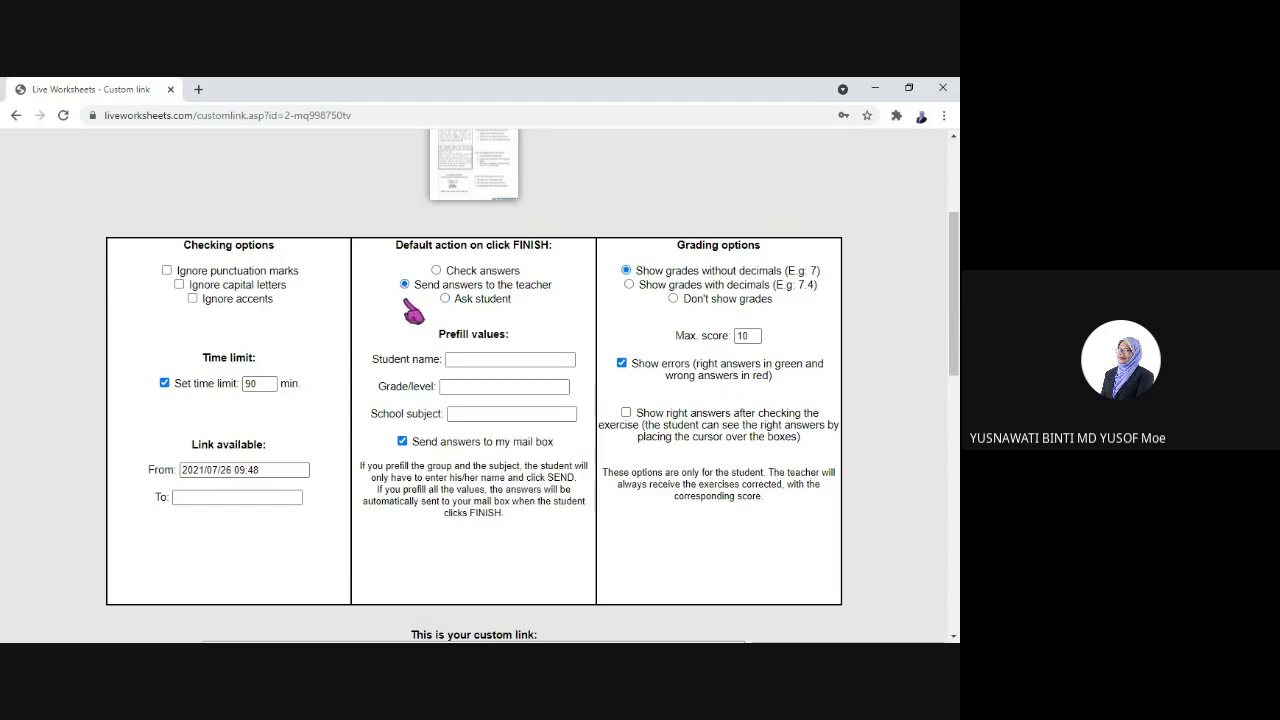
Try prefilling the school subject with bahasa inggeris and clear the entry again.
left_click(458, 418)
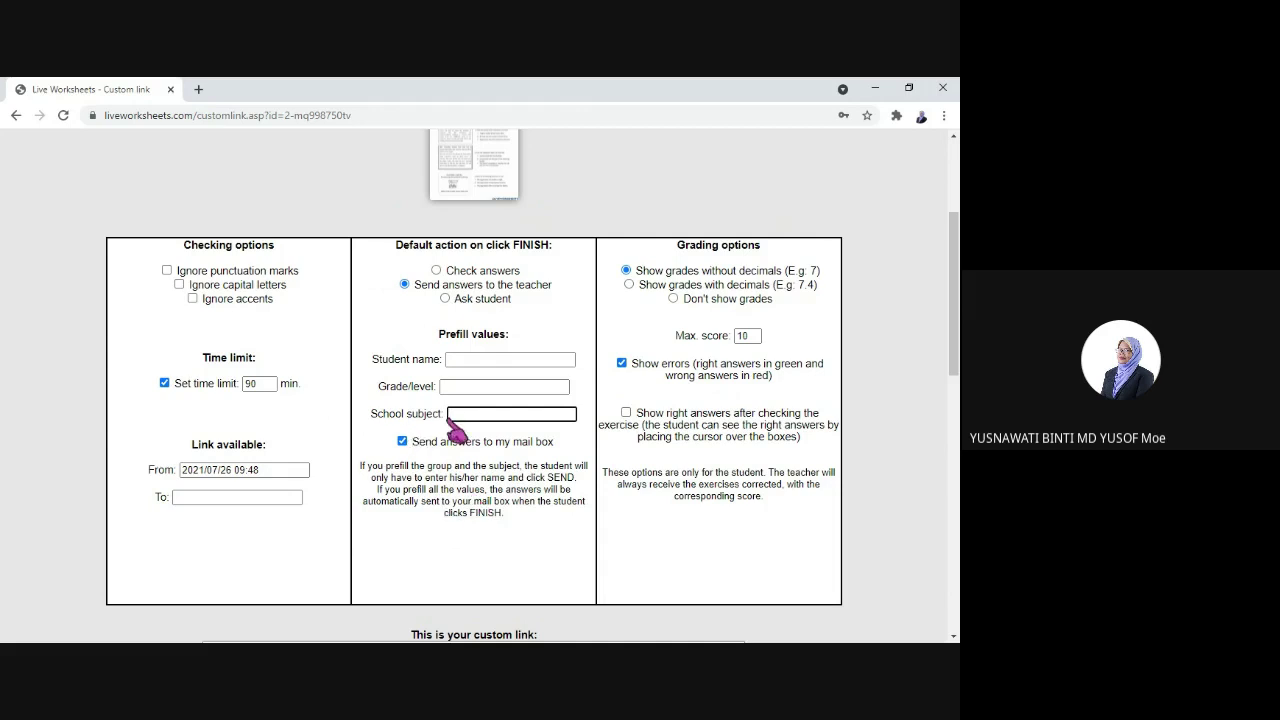
type("b")
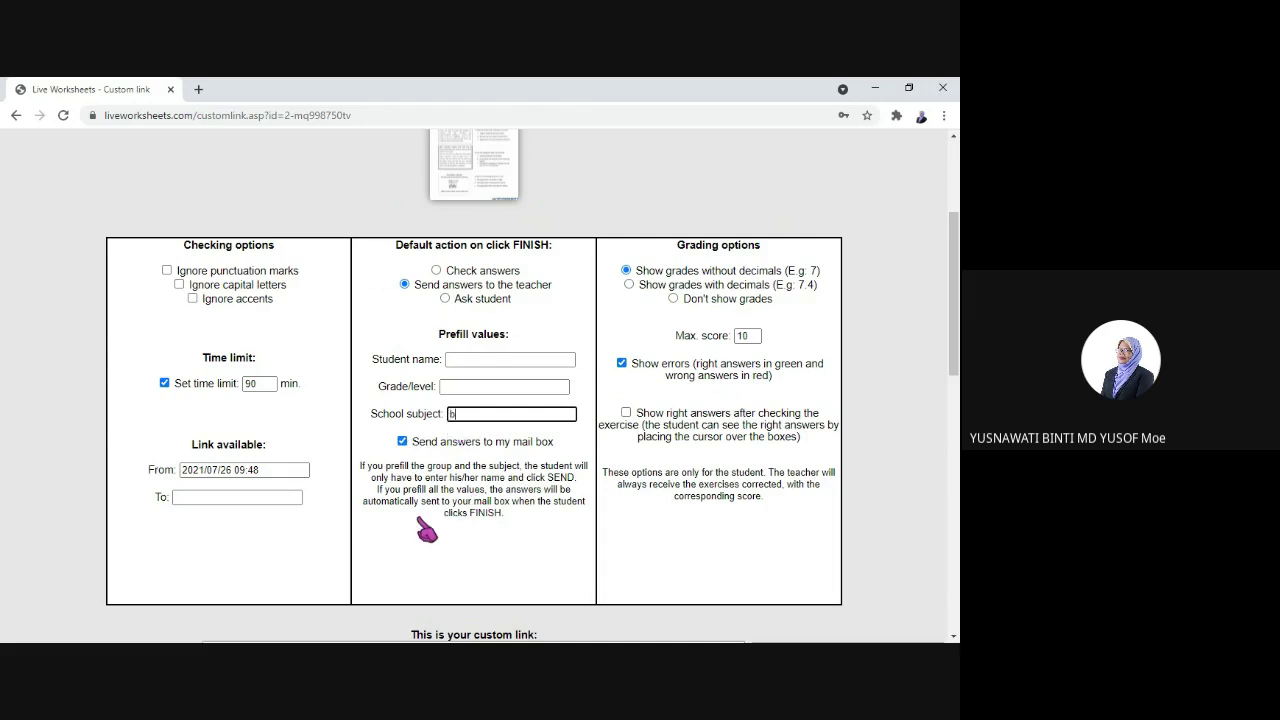
type("ahasa ")
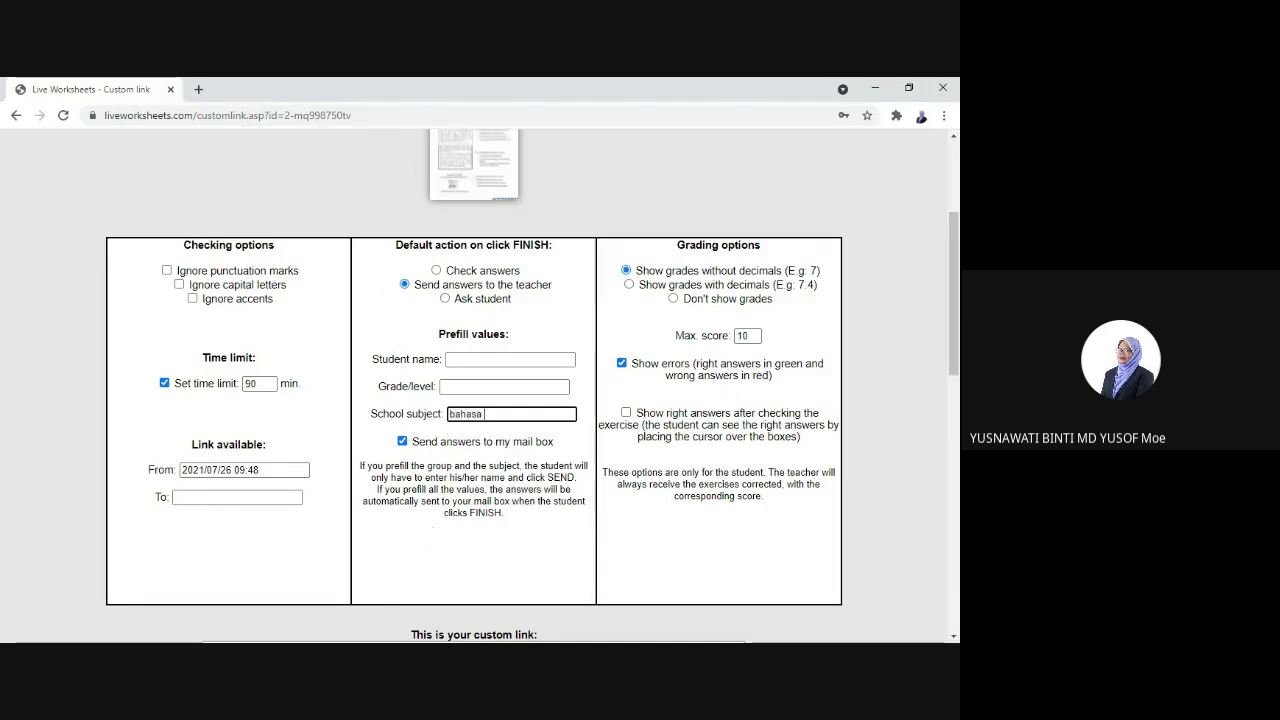
type("inggeris")
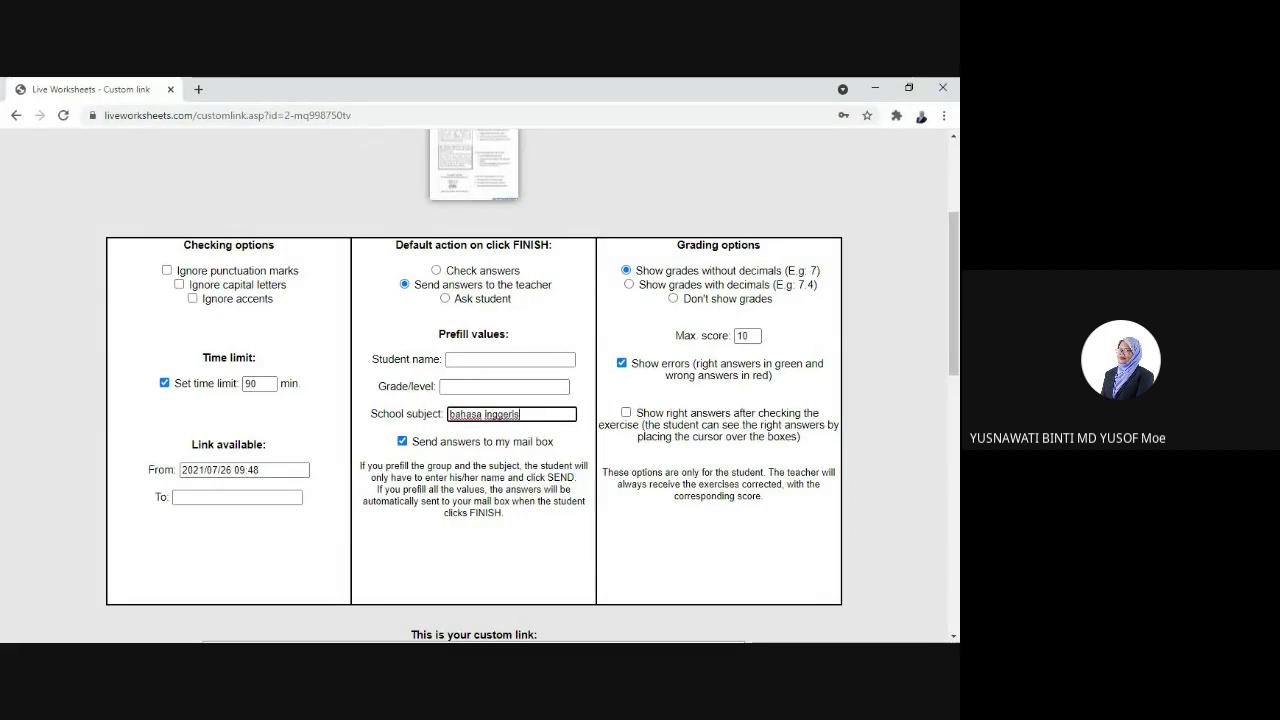
key("BackSpace")
key("BackSpace")
key("BackSpace")
key("BackSpace")
key("BackSpace")
key("BackSpace")
key("BackSpace")
key("BackSpace")
key("BackSpace")
key("BackSpace")
key("BackSpace")
key("BackSpace")
key("BackSpace")
key("BackSpace")
key("BackSpace")
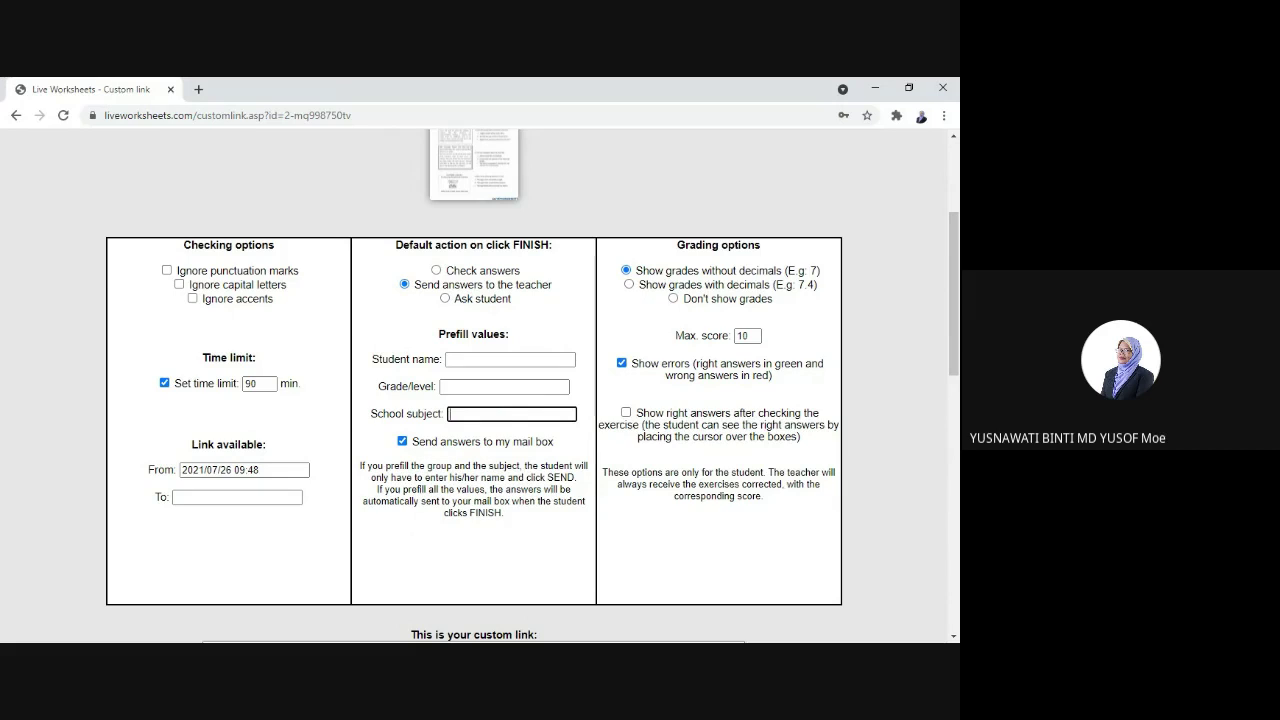
left_click(429, 534)
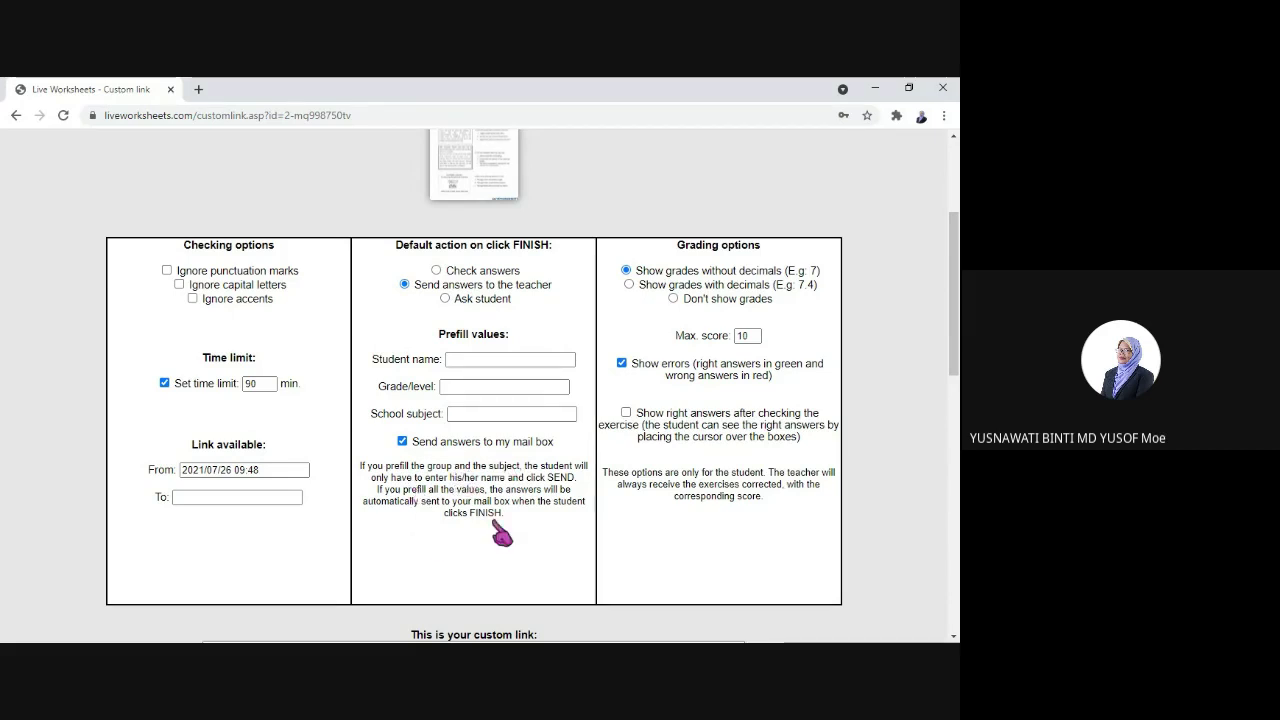
Set the maximum score to 20 and turn off showing errors to the student.
left_click(751, 337)
key("BackSpace")
key("BackSpace")
type("40")
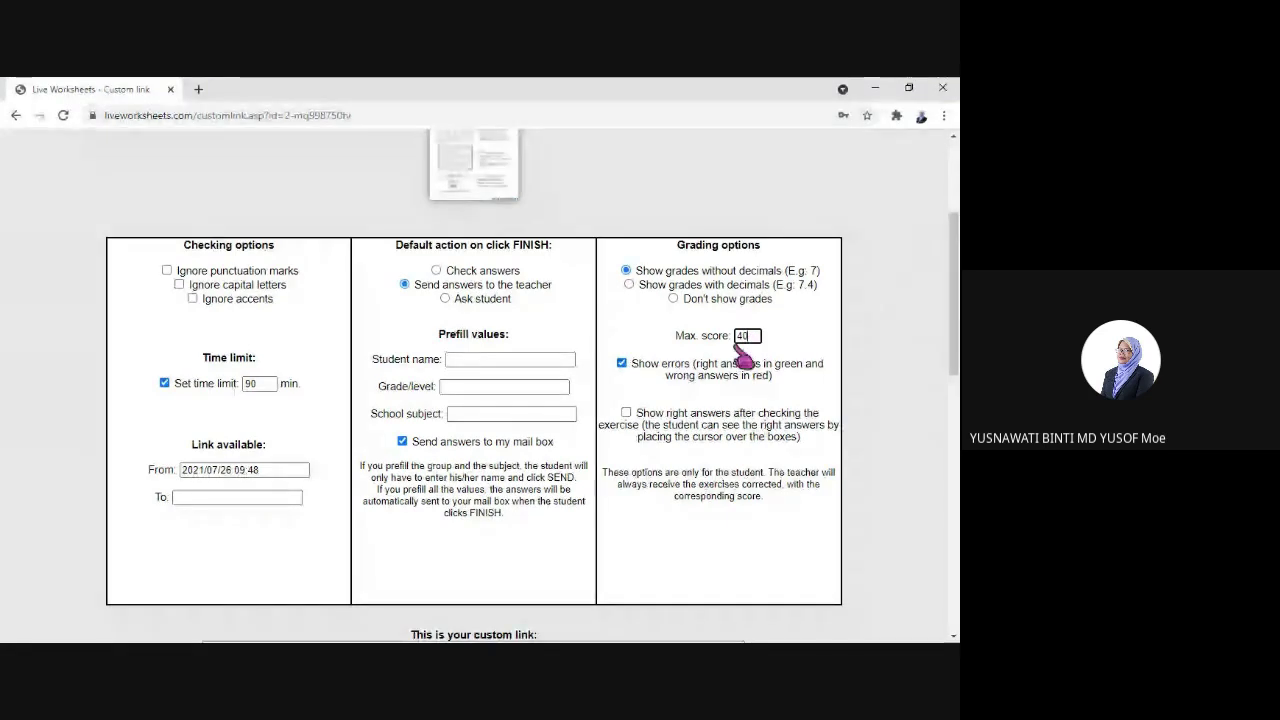
key("BackSpace")
key("BackSpace")
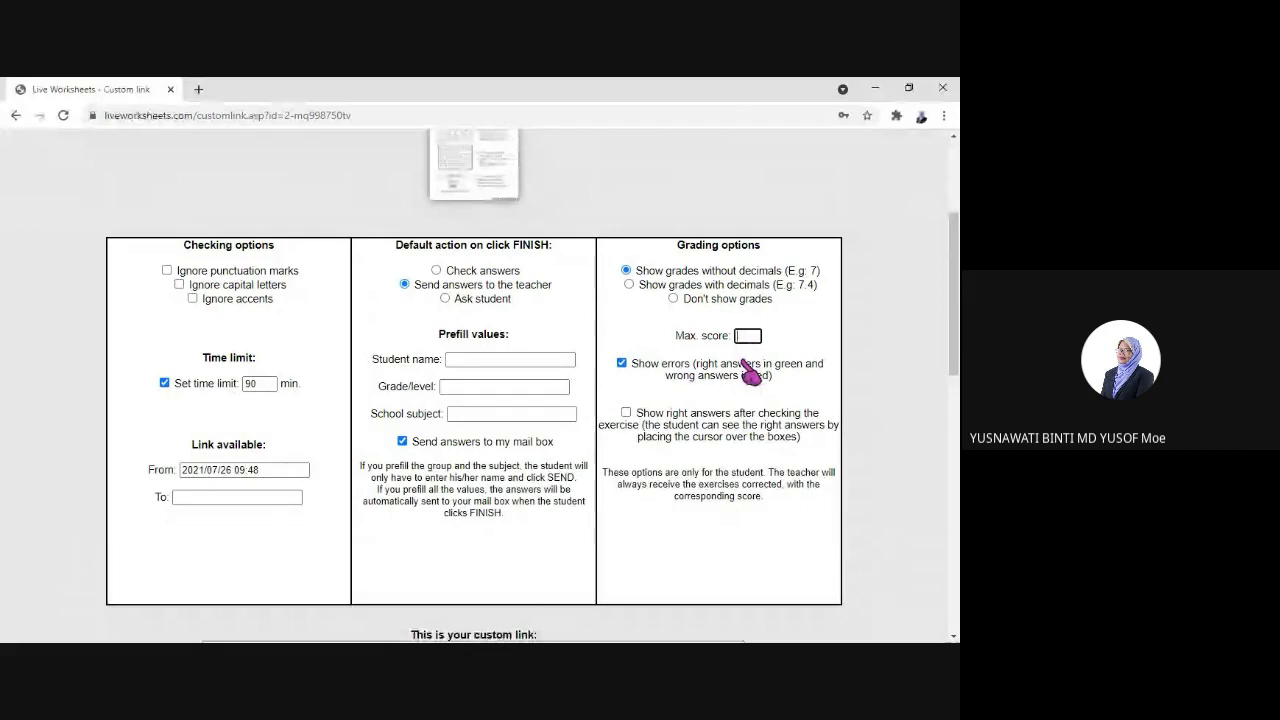
type("20")
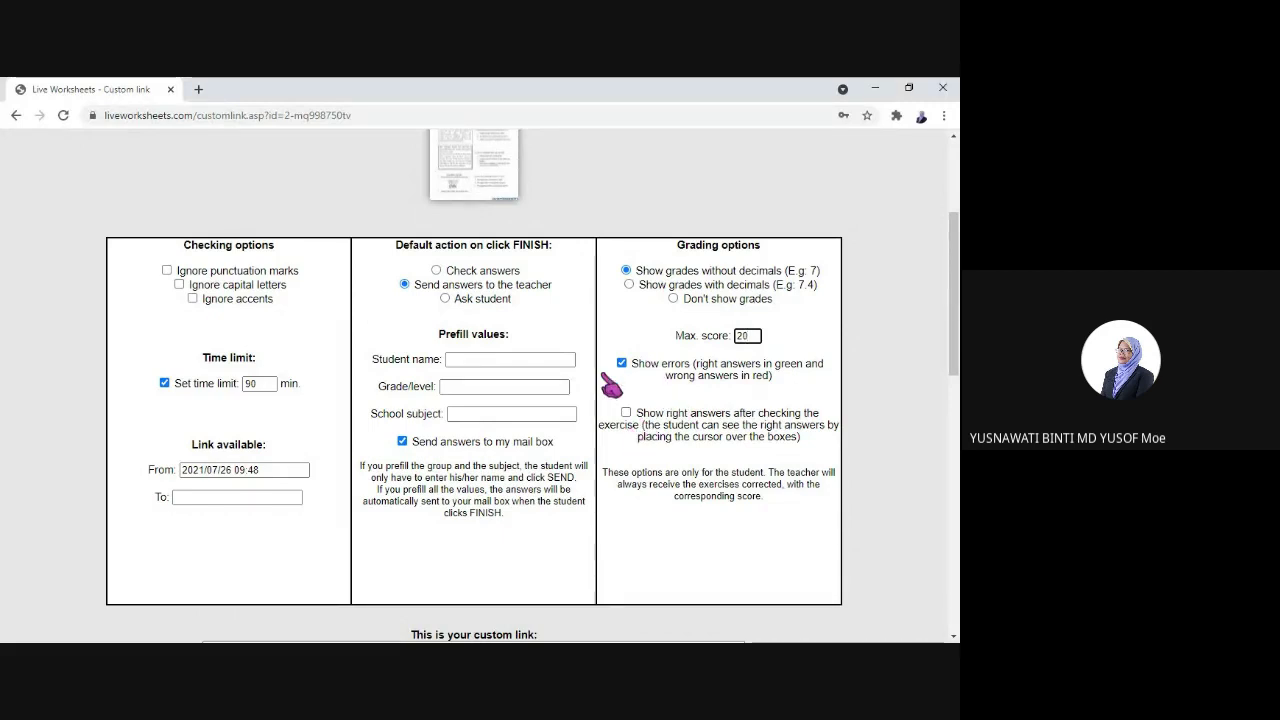
left_click(621, 365)
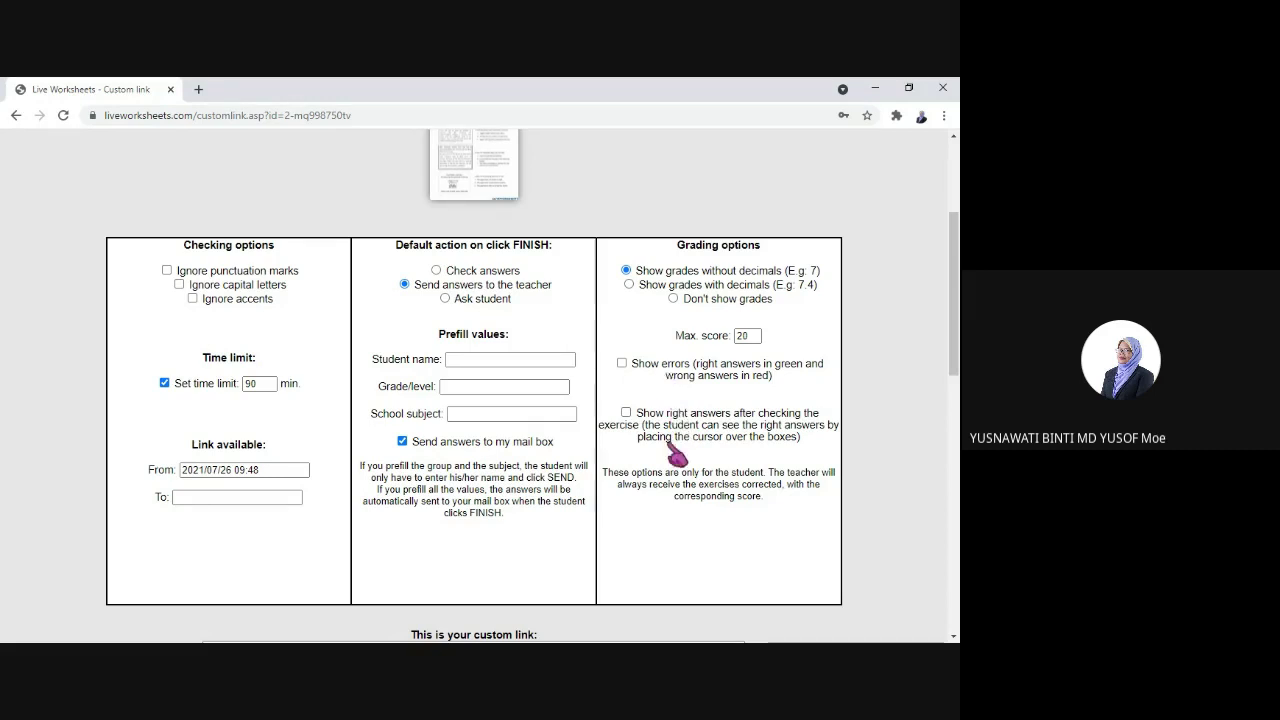
Copy the generated custom link for testing in another browser window, and close that test window.
scroll(697, 483, "down", 1)
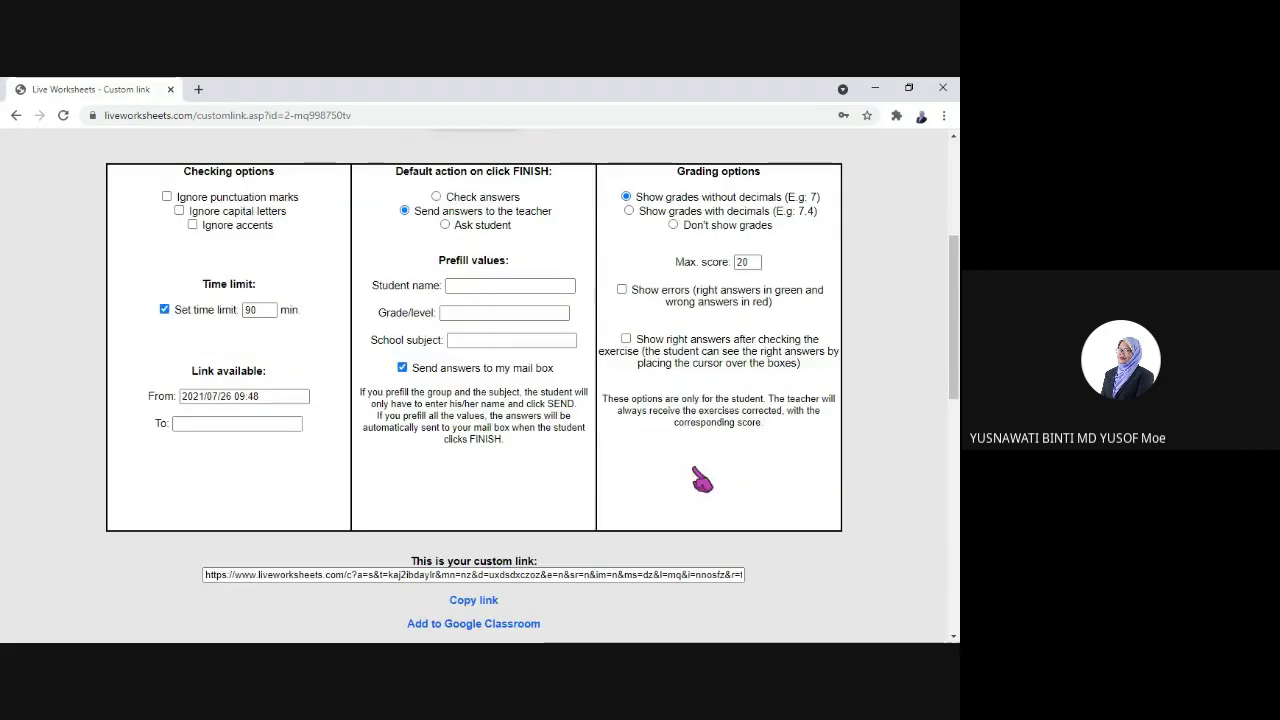
scroll(700, 480, "down", 1)
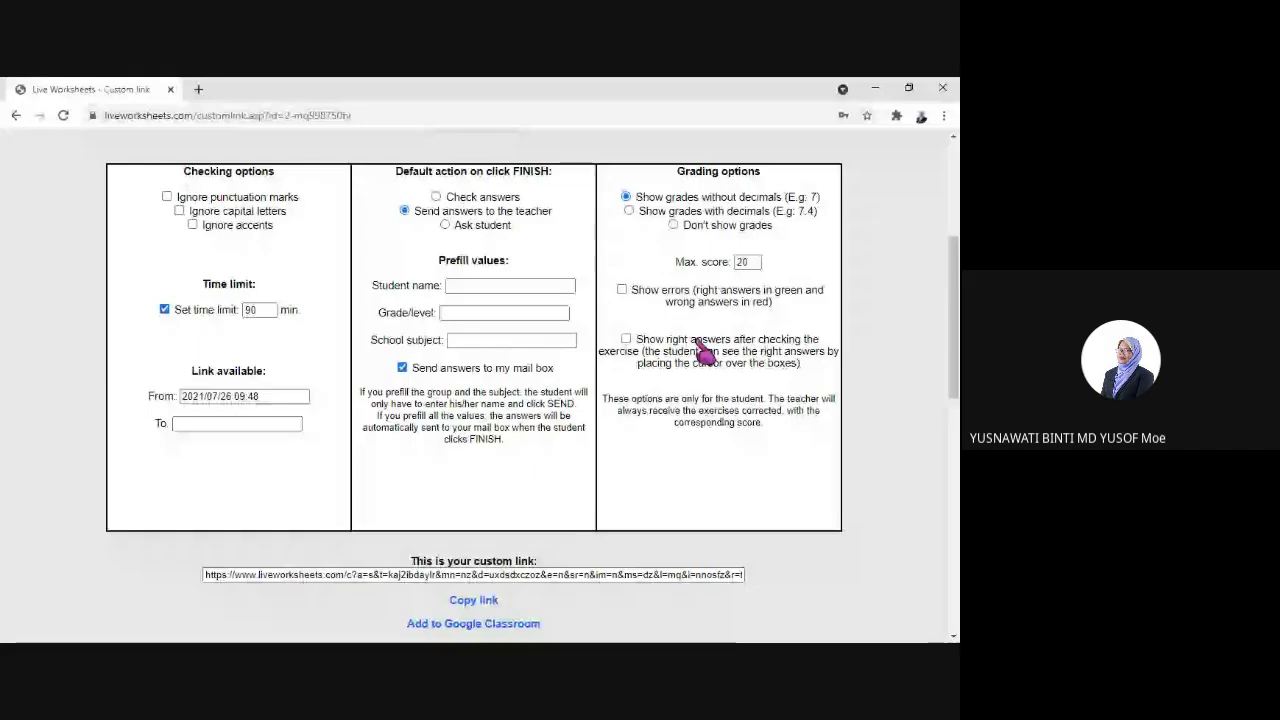
scroll(700, 349, "down", 3)
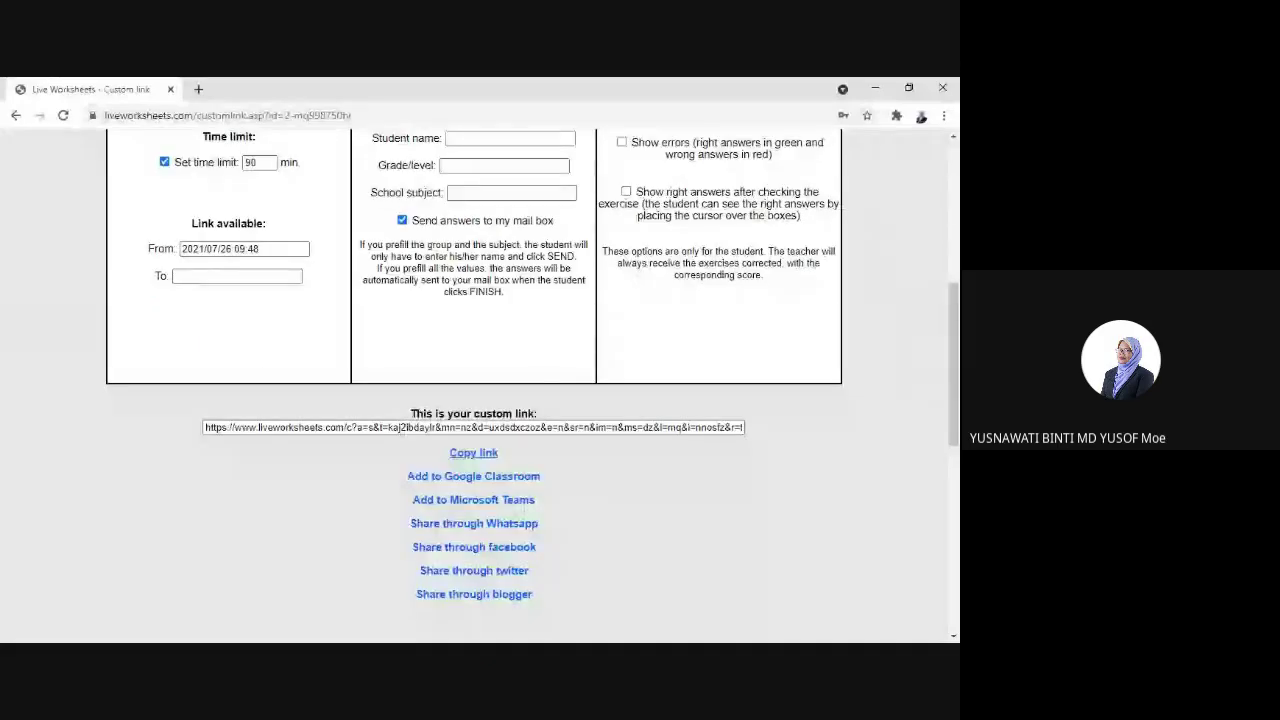
left_click(473, 453)
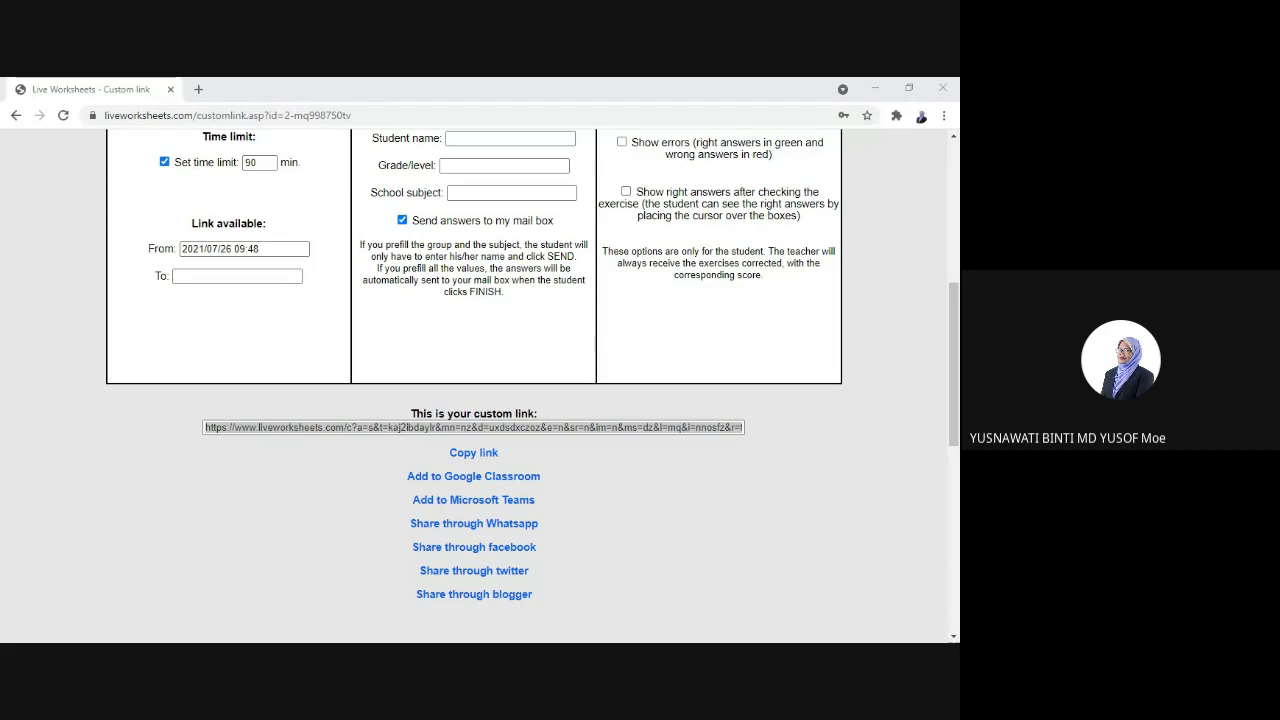
left_click(473, 427)
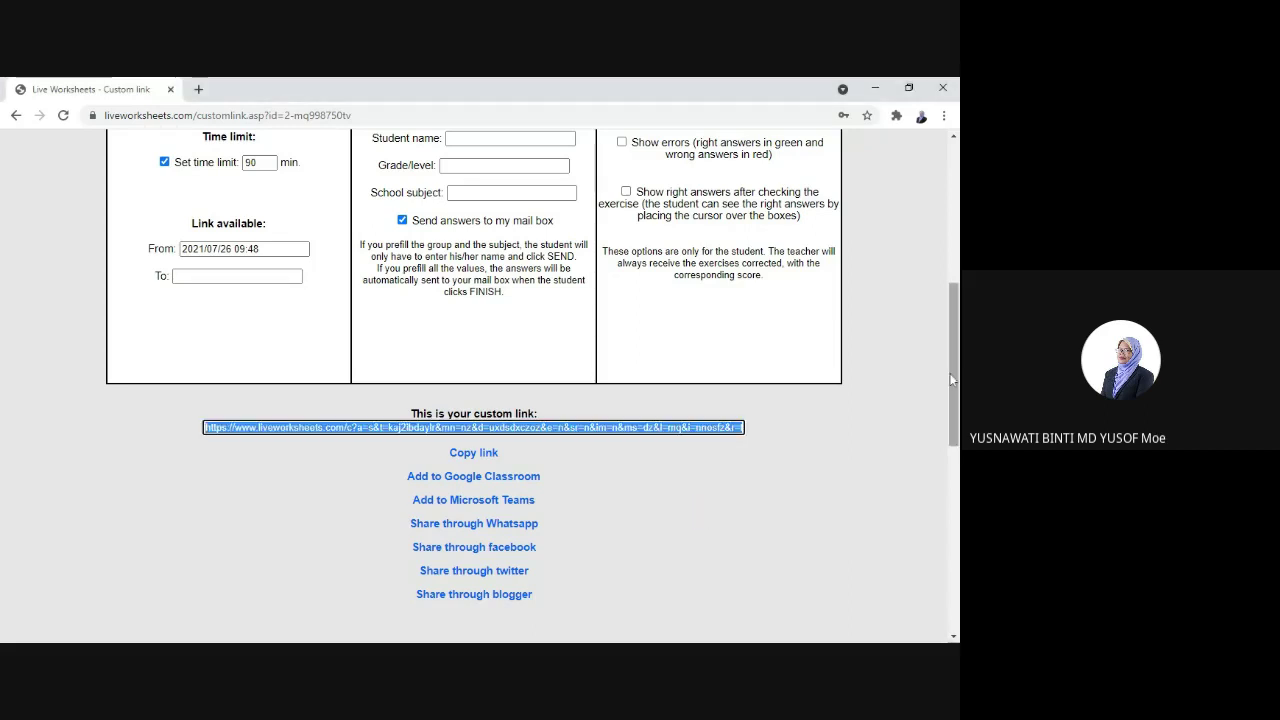
key("alt+Tab")
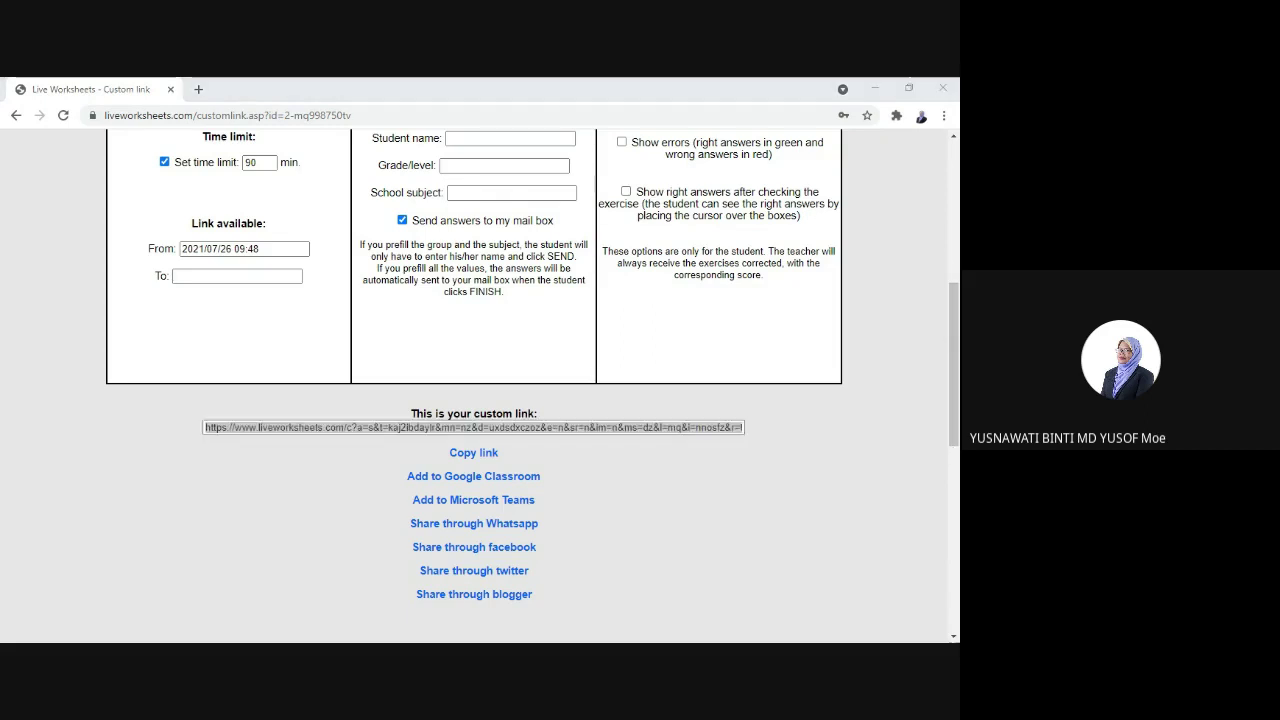
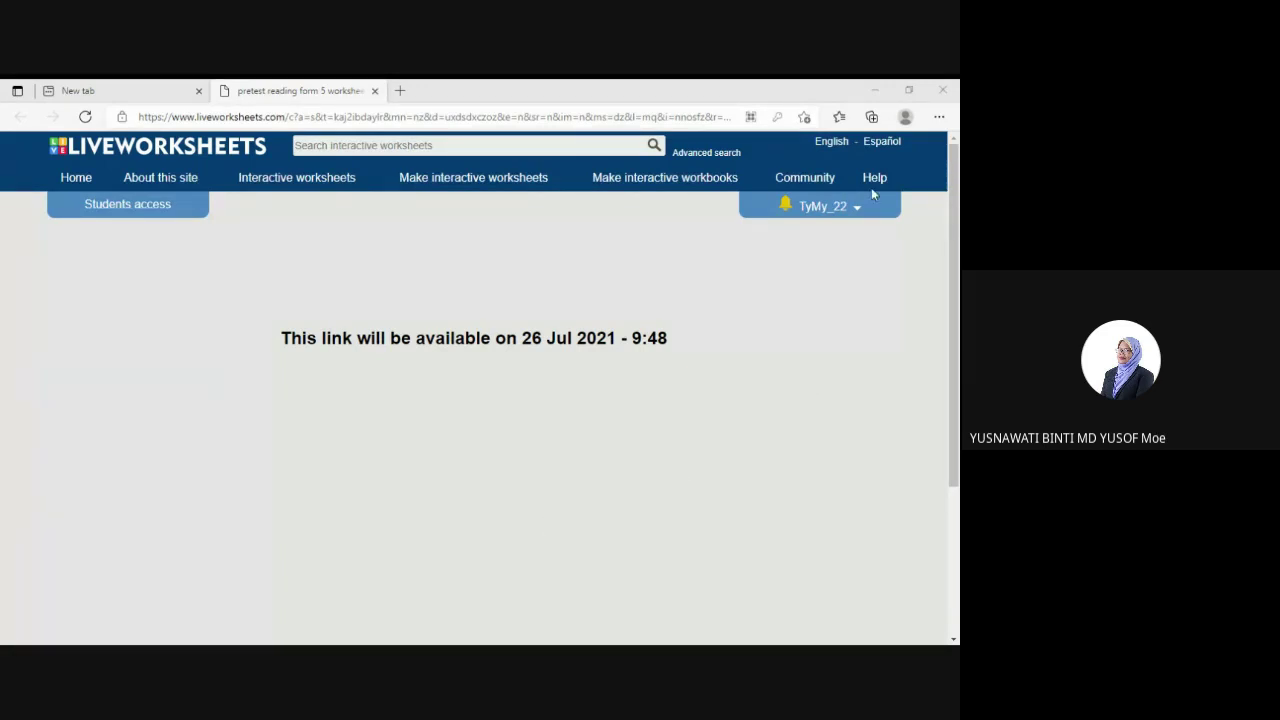
left_click(942, 92)
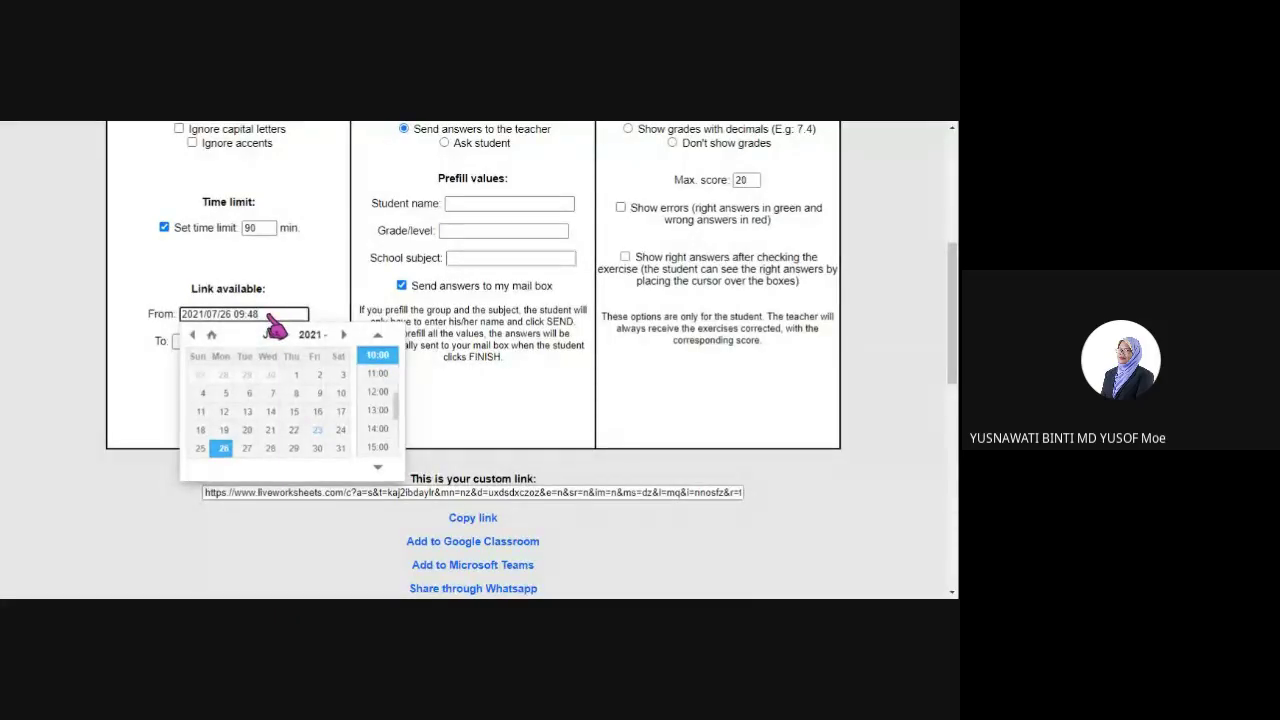
Try changing the custom link's start of availability to 2021/07/23 09:48.
key("BackSpace")
key("BackSpace")
key("BackSpace")
key("BackSpace")
key("BackSpace")
key("BackSpace")
key("BackSpace")
key("BackSpace")
key("BackSpace")
key("BackSpace")
key("BackSpace")
key("BackSpace")
key("BackSpace")
key("BackSpace")
key("BackSpace")
key("BackSpace")
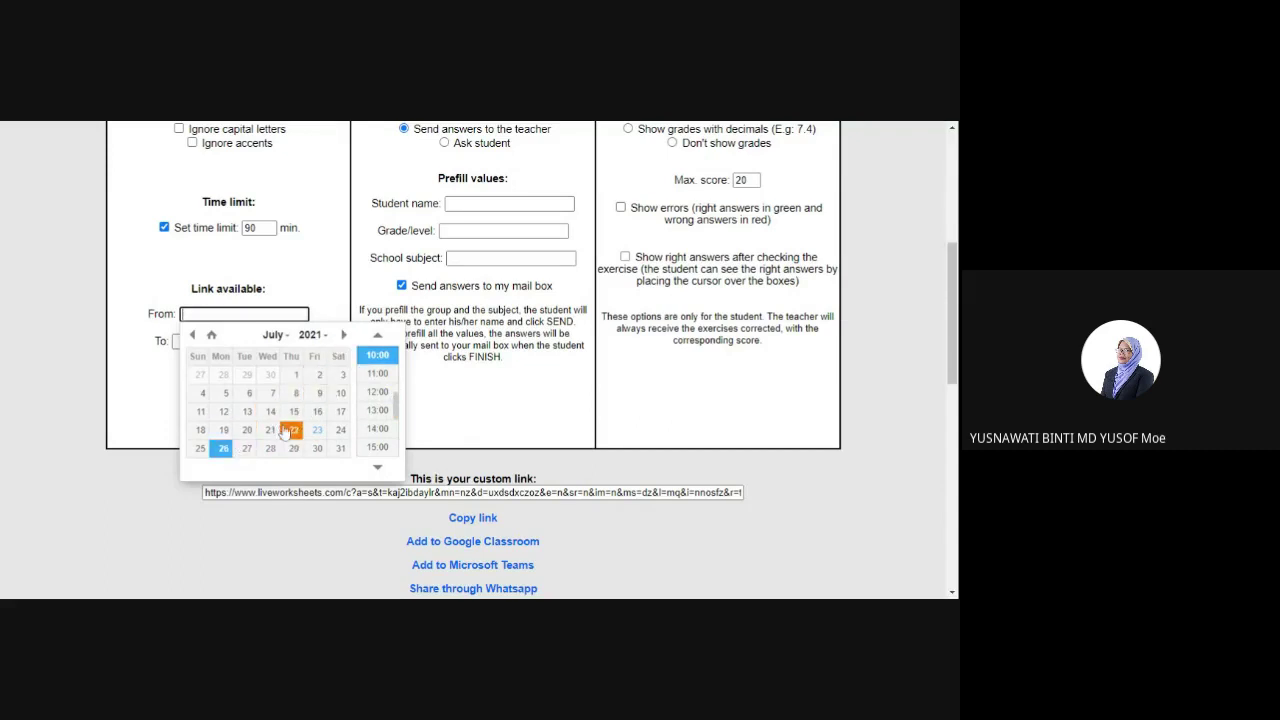
left_click(317, 432)
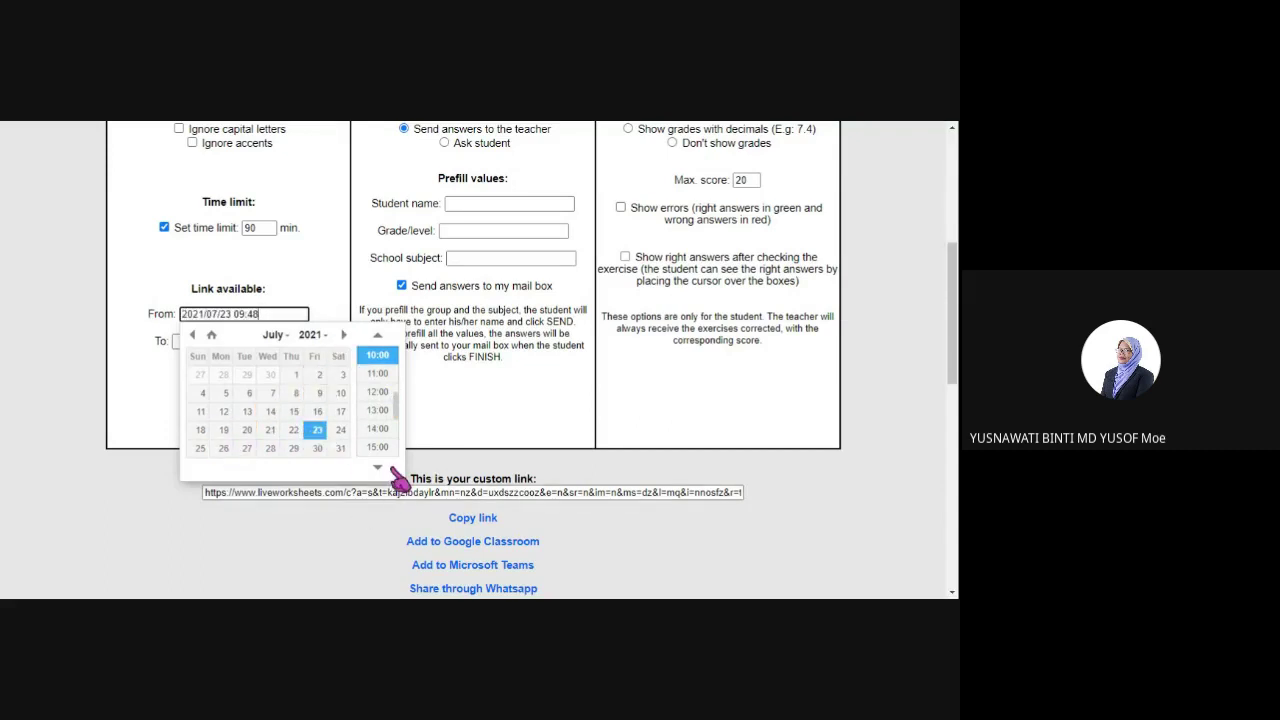
Clear the start date and time of the custom link's availability.
scroll(322, 285, "up", 2)
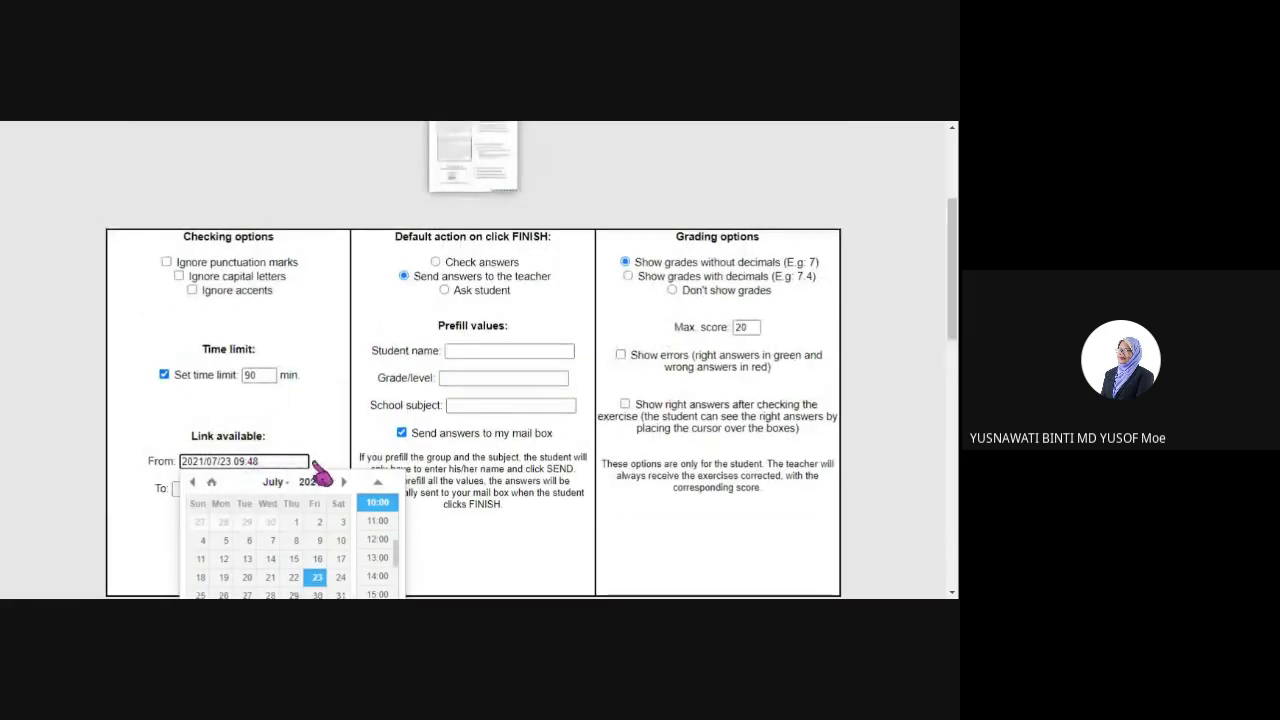
key("BackSpace")
key("BackSpace")
key("BackSpace")
key("BackSpace")
key("BackSpace")
key("BackSpace")
key("BackSpace")
key("BackSpace")
key("BackSpace")
key("BackSpace")
key("BackSpace")
key("BackSpace")
key("BackSpace")
key("BackSpace")
key("BackSpace")
key("BackSpace")
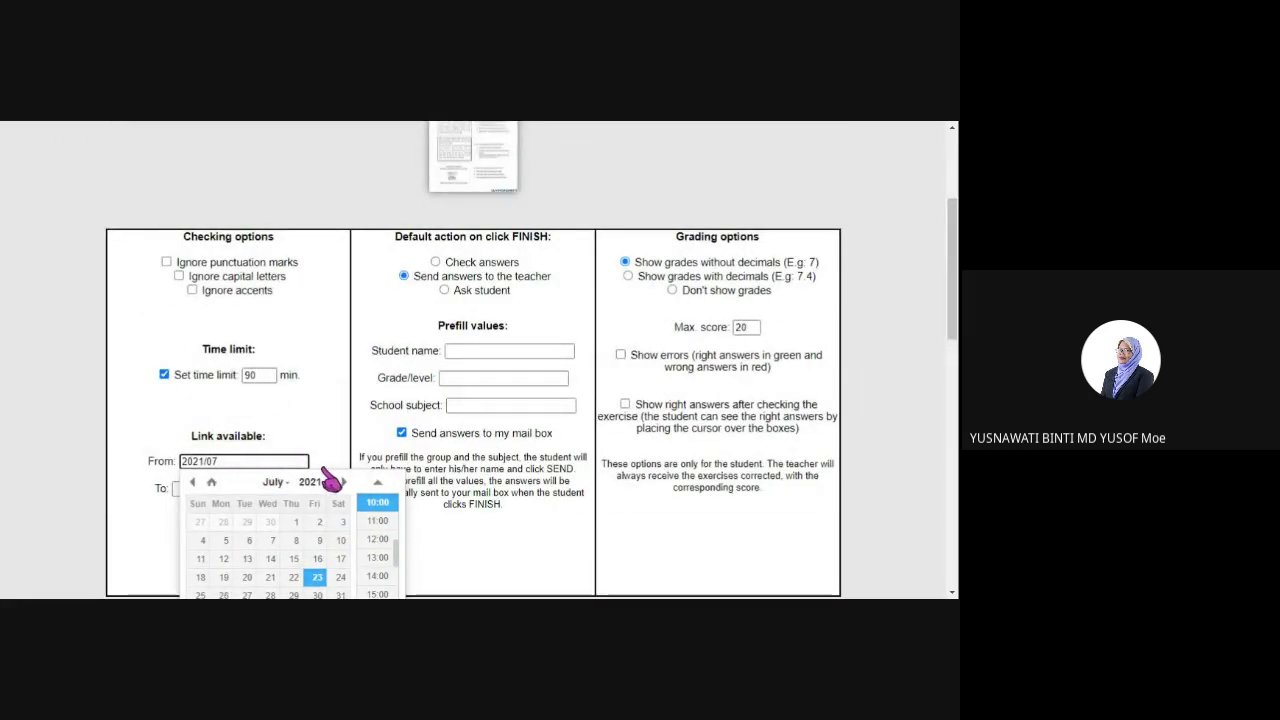
left_click(326, 412)
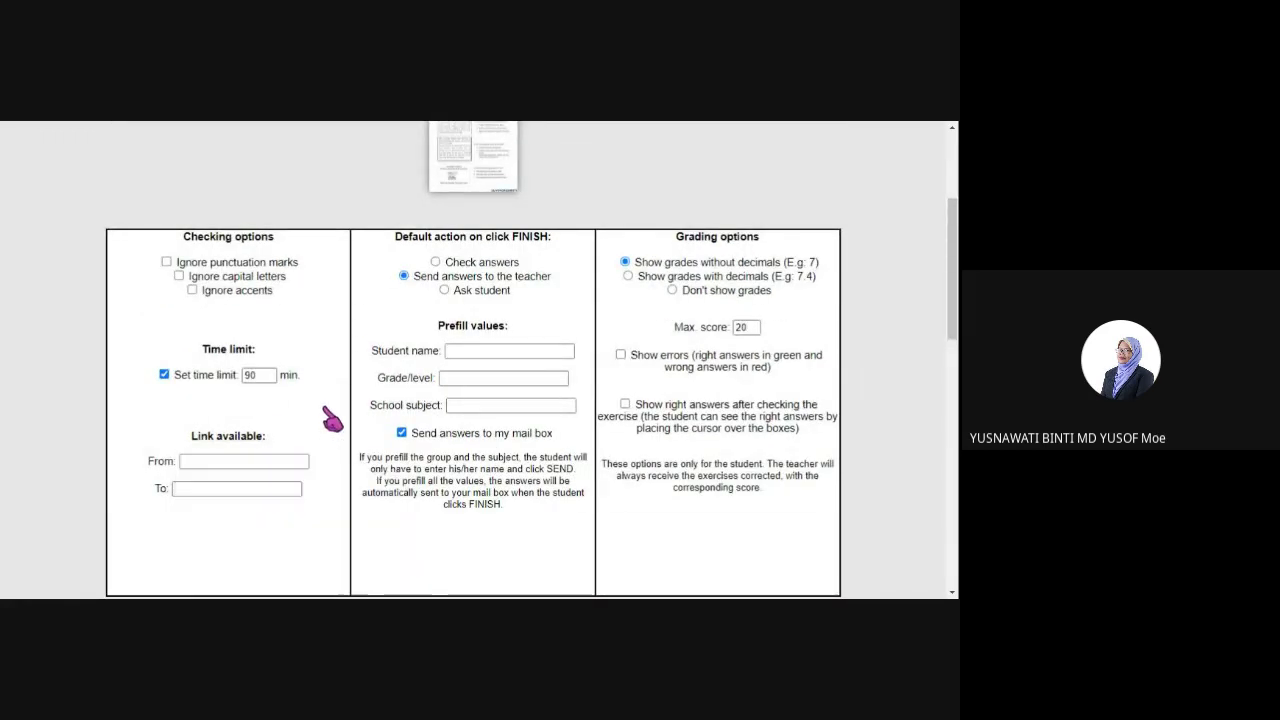
Copy the updated custom link and look over the beginning of the worksheet it opens.
scroll(640, 500, "down", 5)
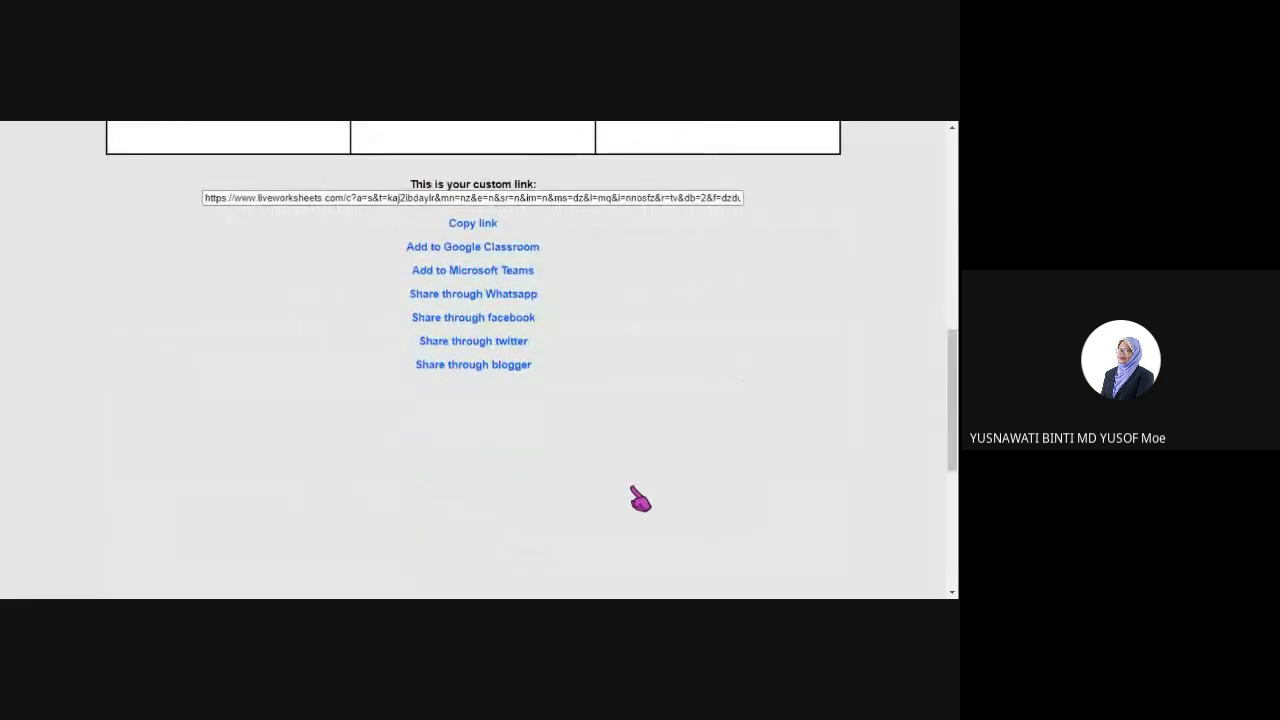
left_click(485, 231)
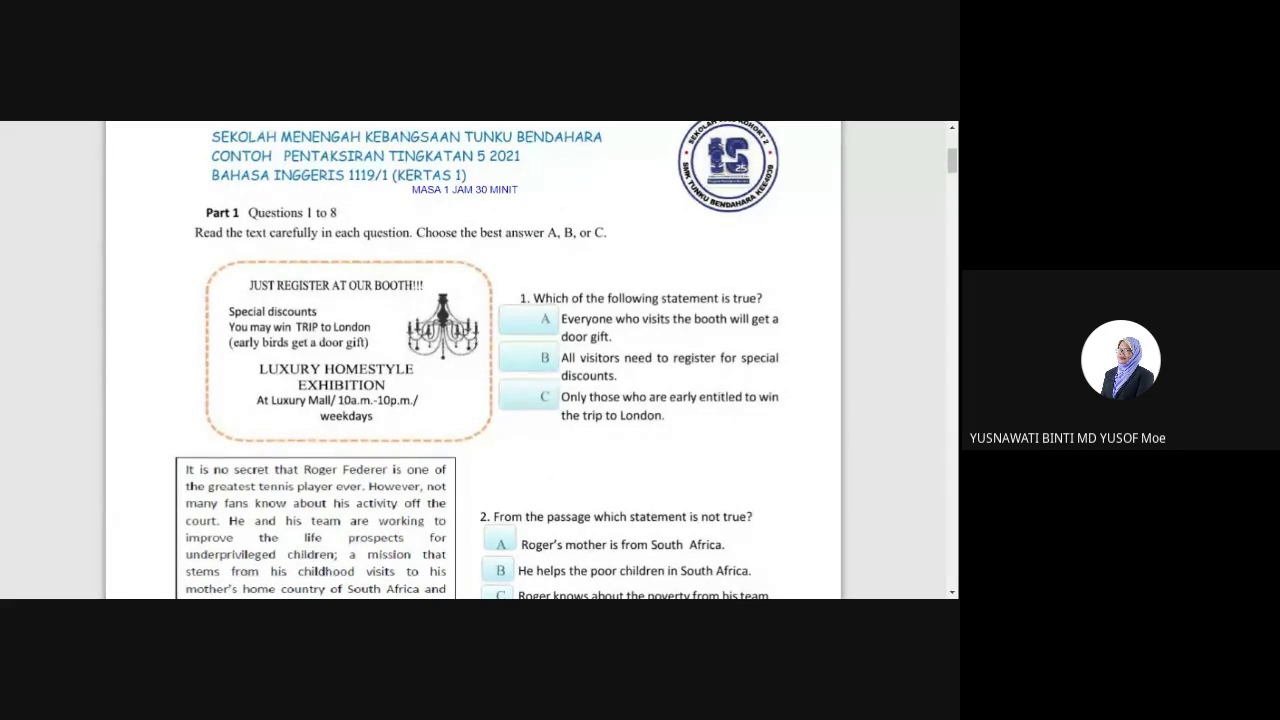
scroll(495, 225, "up", 3)
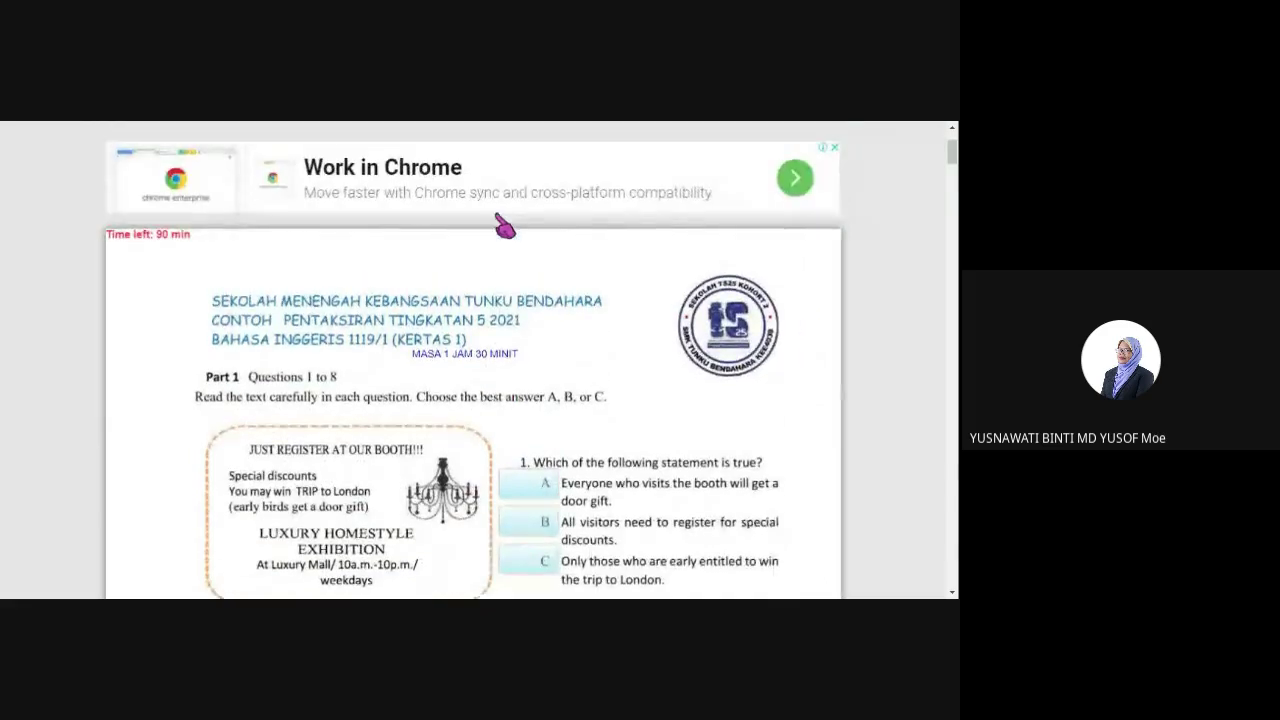
scroll(504, 226, "down", 10)
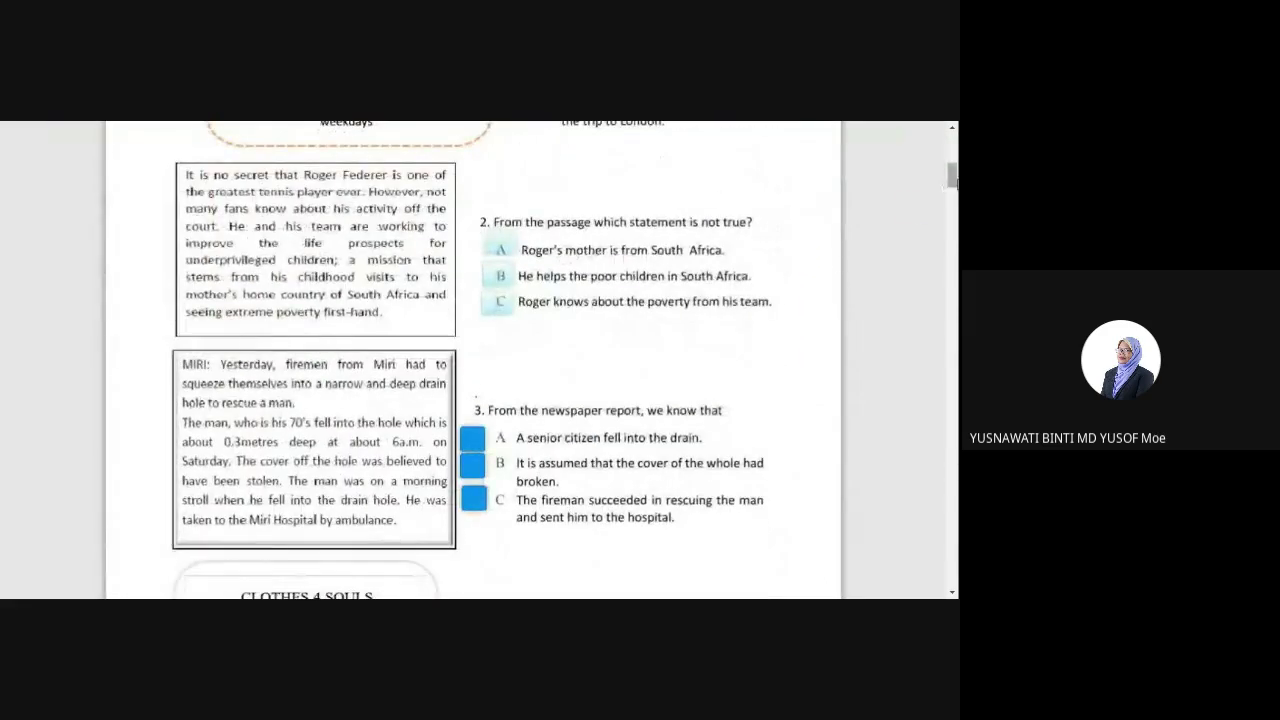
Finish the worksheet without answering and bring up the form for the student's name, group and school subject.
left_click_drag(953, 178, 951, 575)
left_click(468, 300)
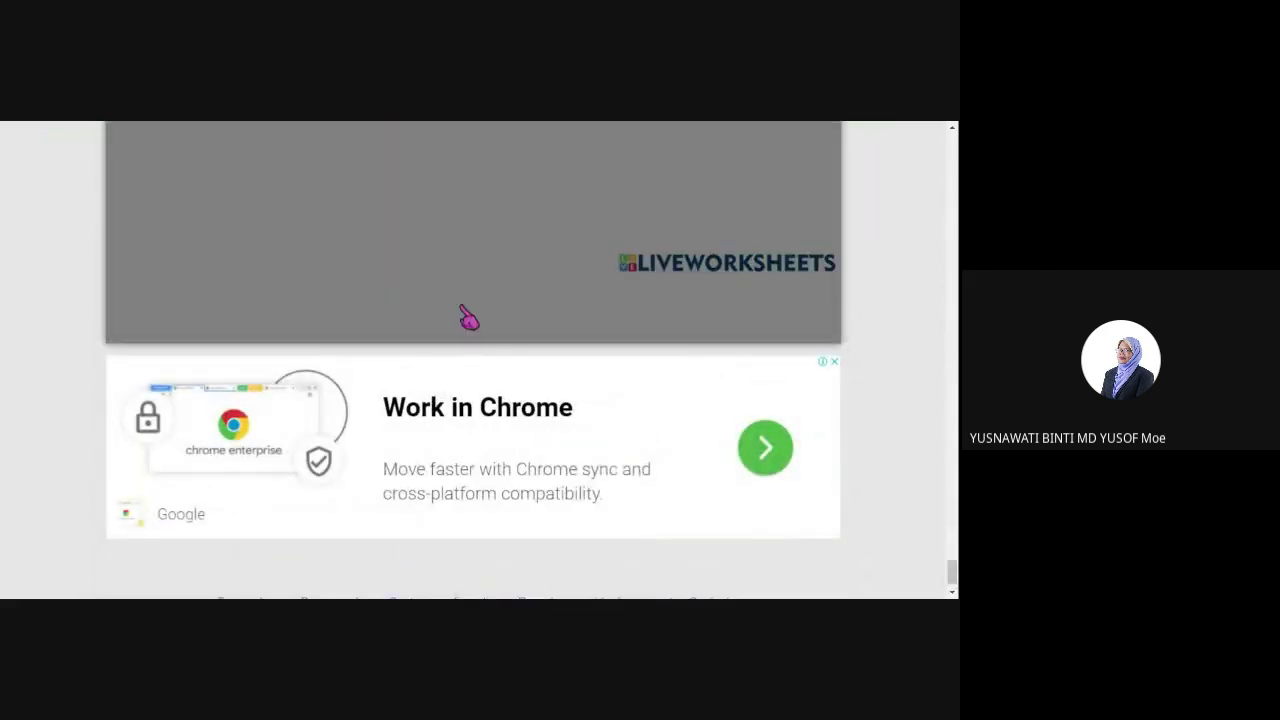
scroll(790, 234, "up", 1)
scroll(790, 234, "up", 4)
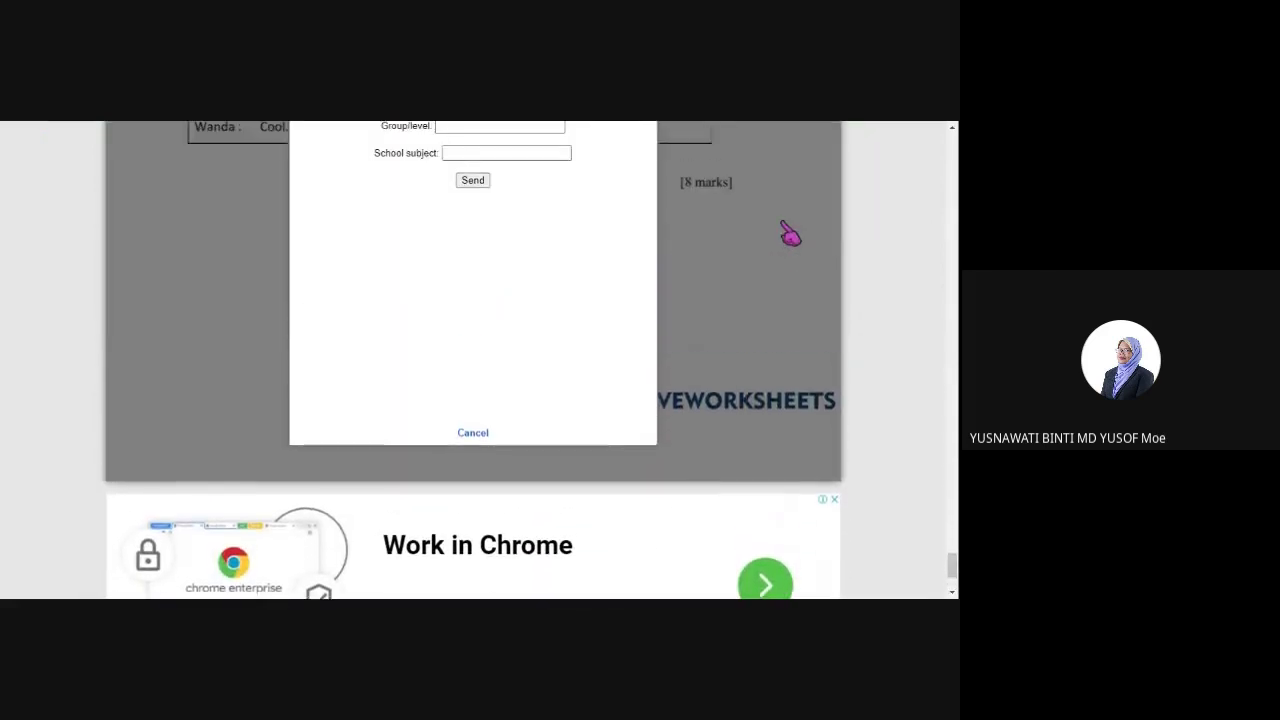
scroll(790, 234, "up", 1)
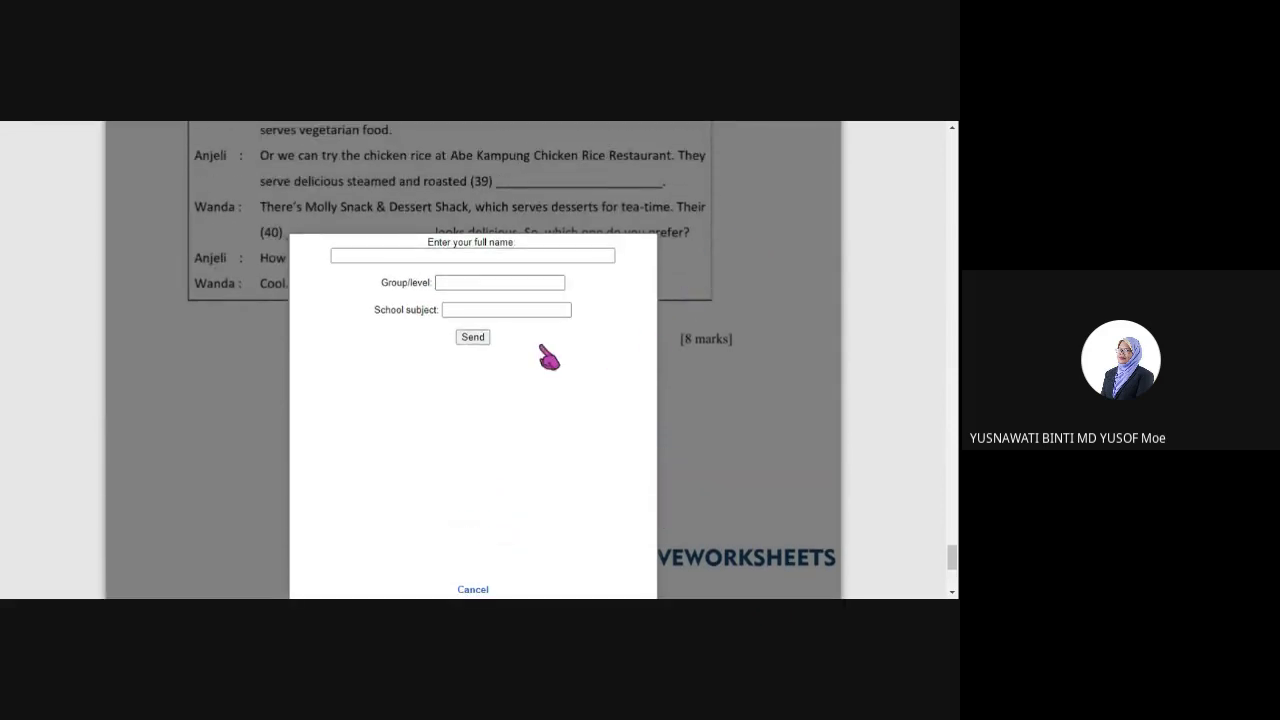
Fill in the student's full name, enter 5ty as group/level and BI as school subject, and send the answers.
left_click(452, 262)
type("TY")
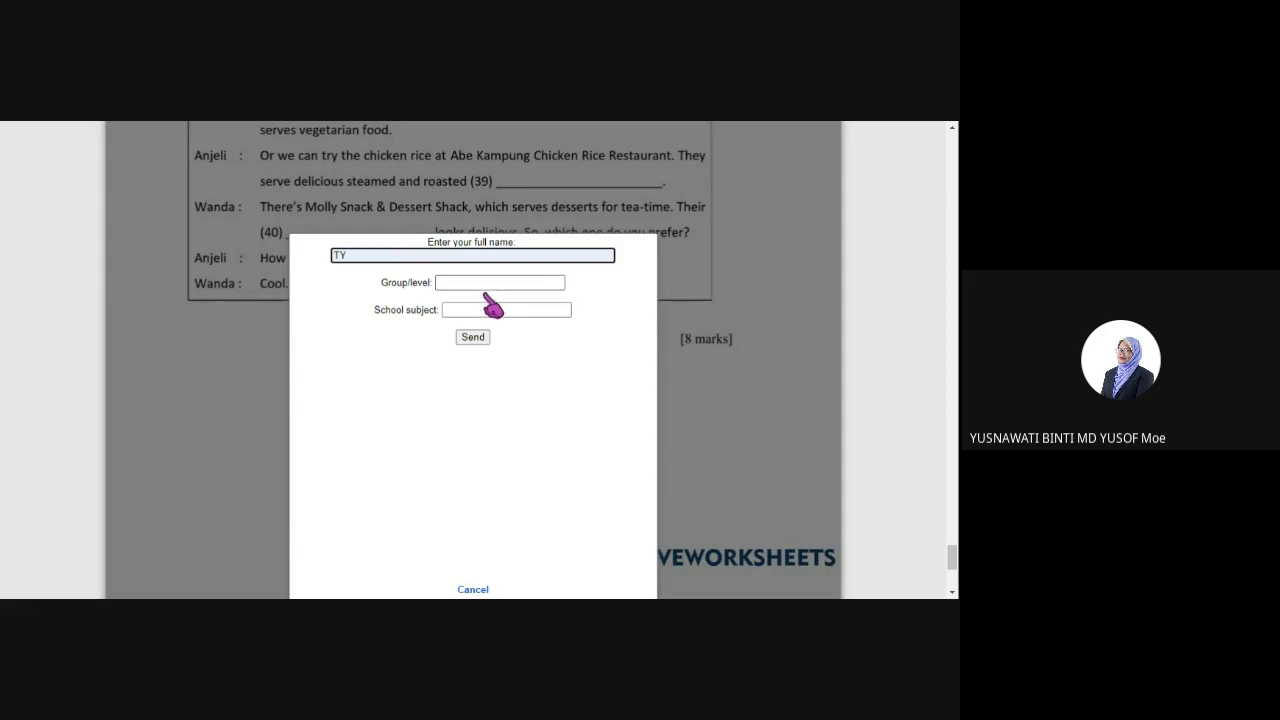
left_click(470, 312)
type("BI")
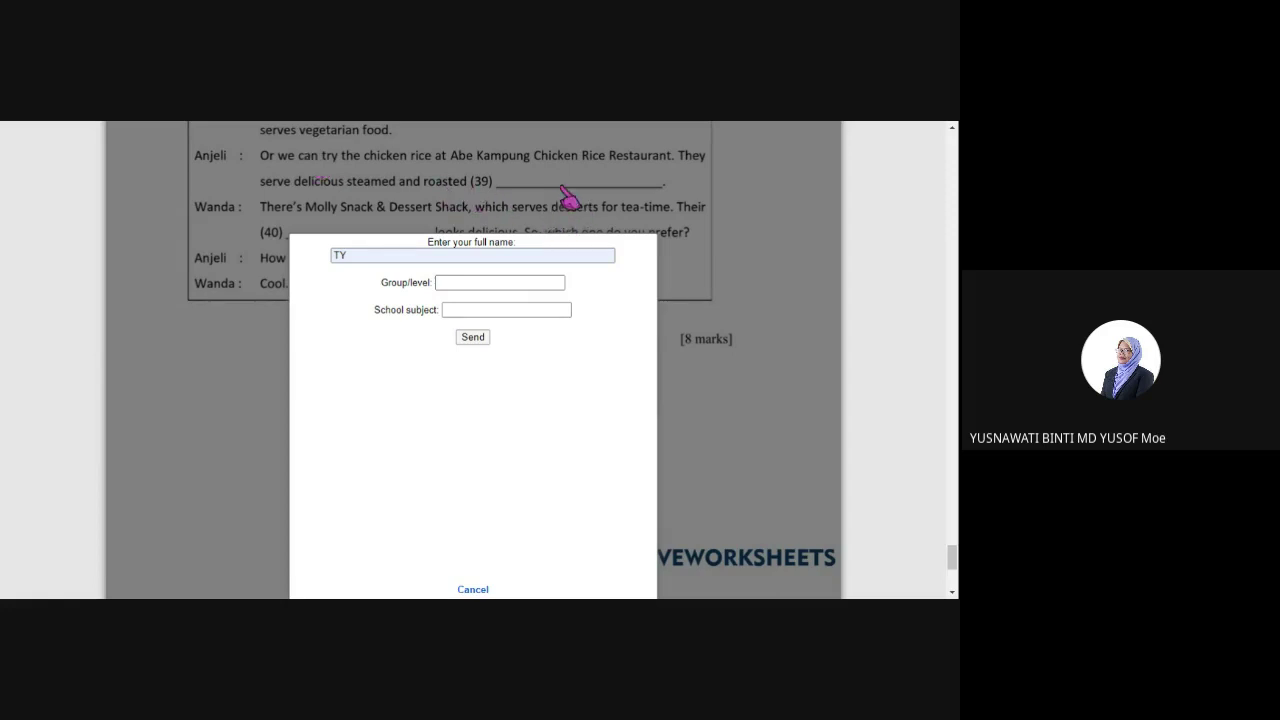
left_click(493, 286)
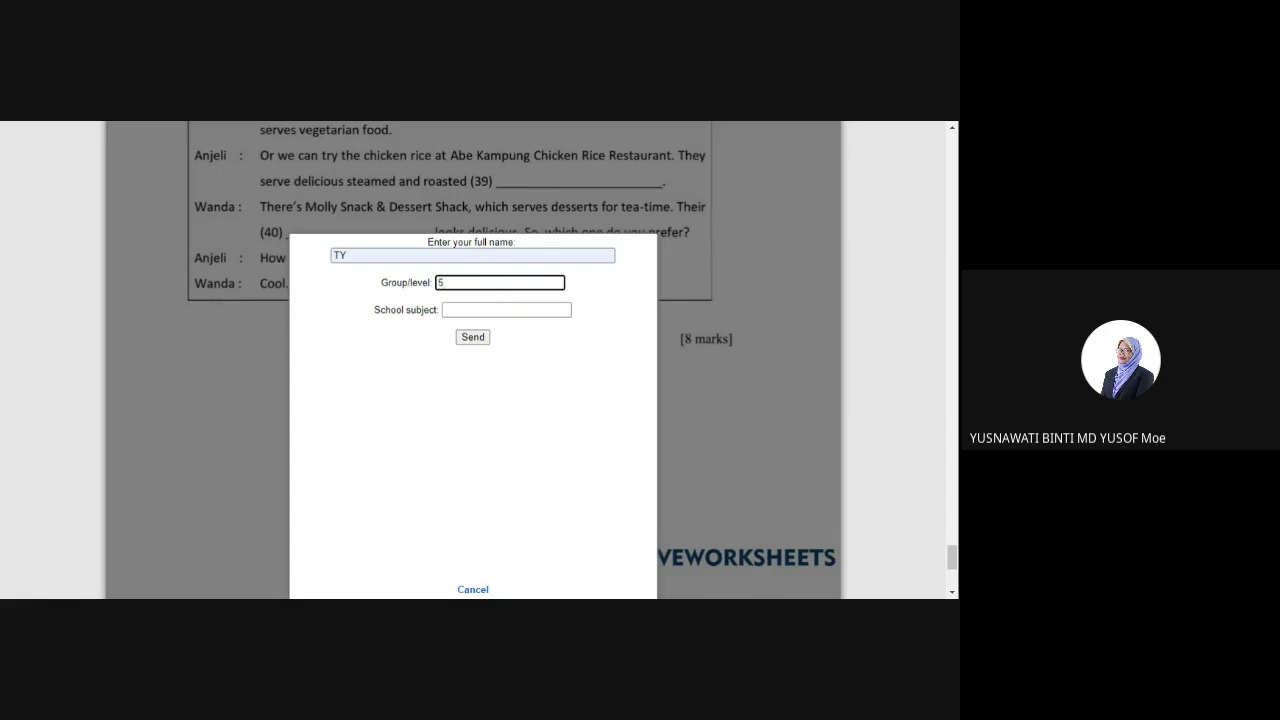
left_click(467, 313)
type("BI")
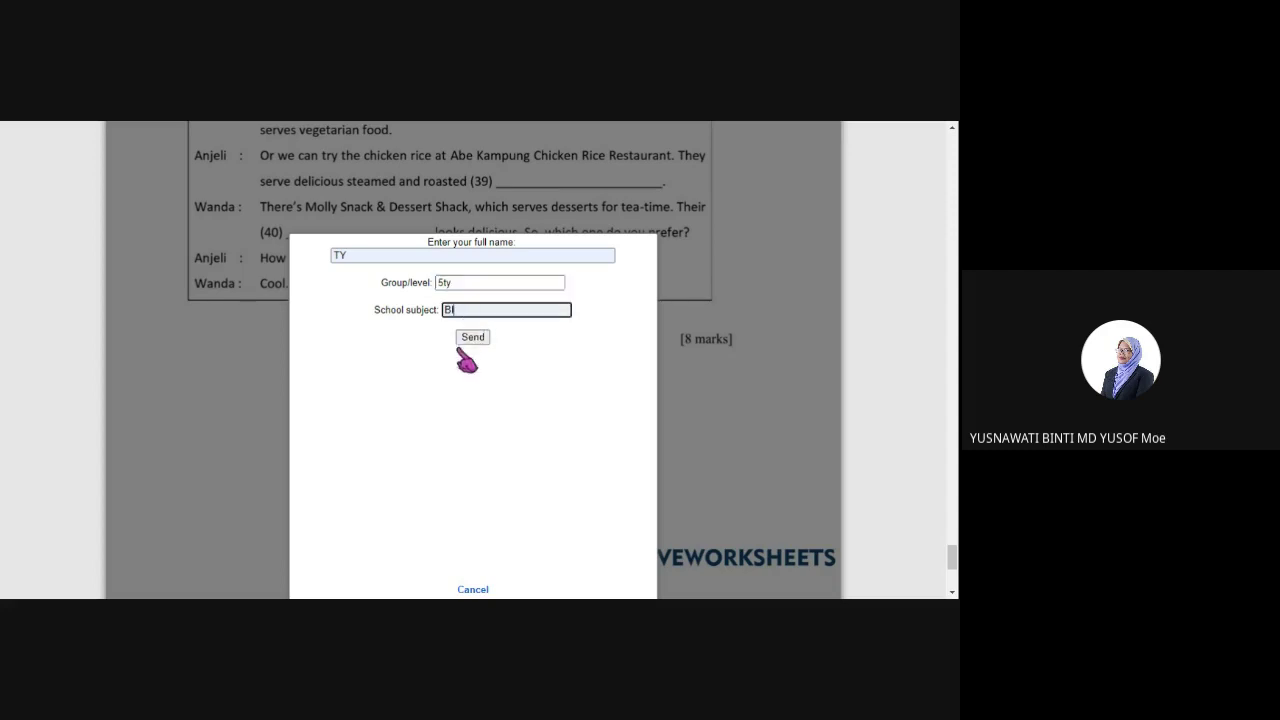
left_click(474, 338)
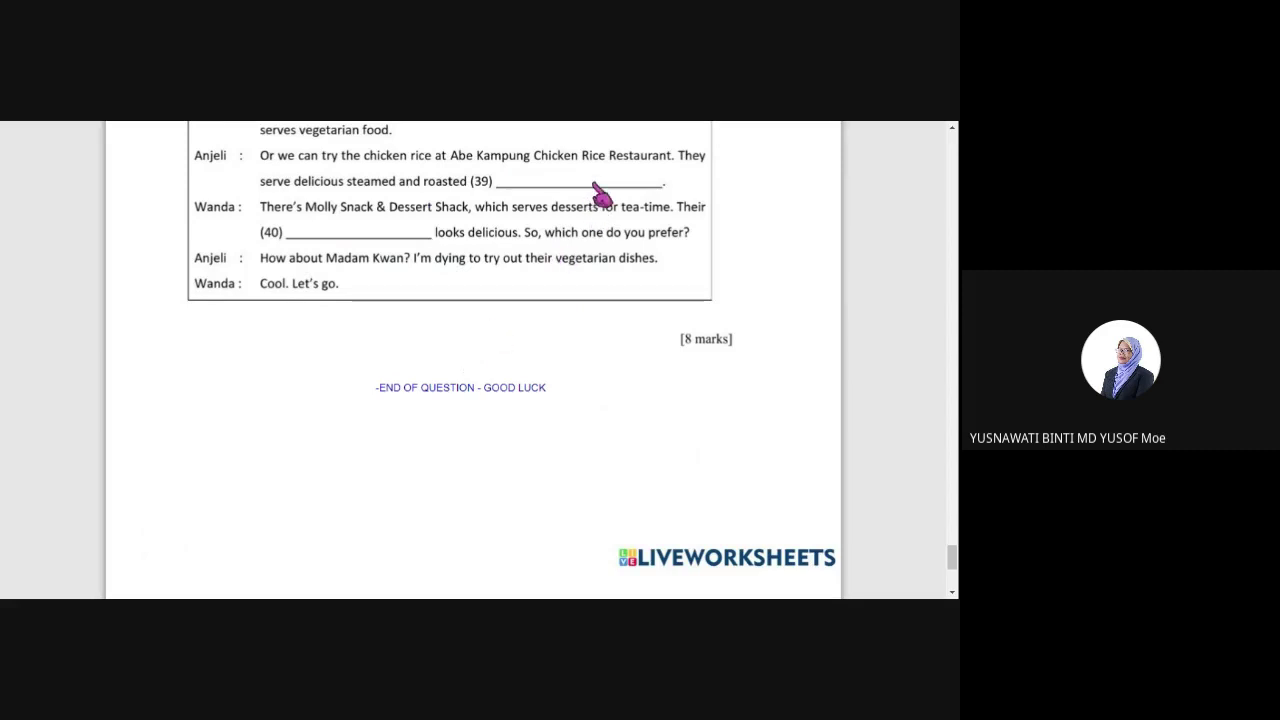
Examine the score at the beginning of the submitted worksheet and the first questions of Part 1.
scroll(709, 389, "up", 10)
scroll(709, 389, "up", 15)
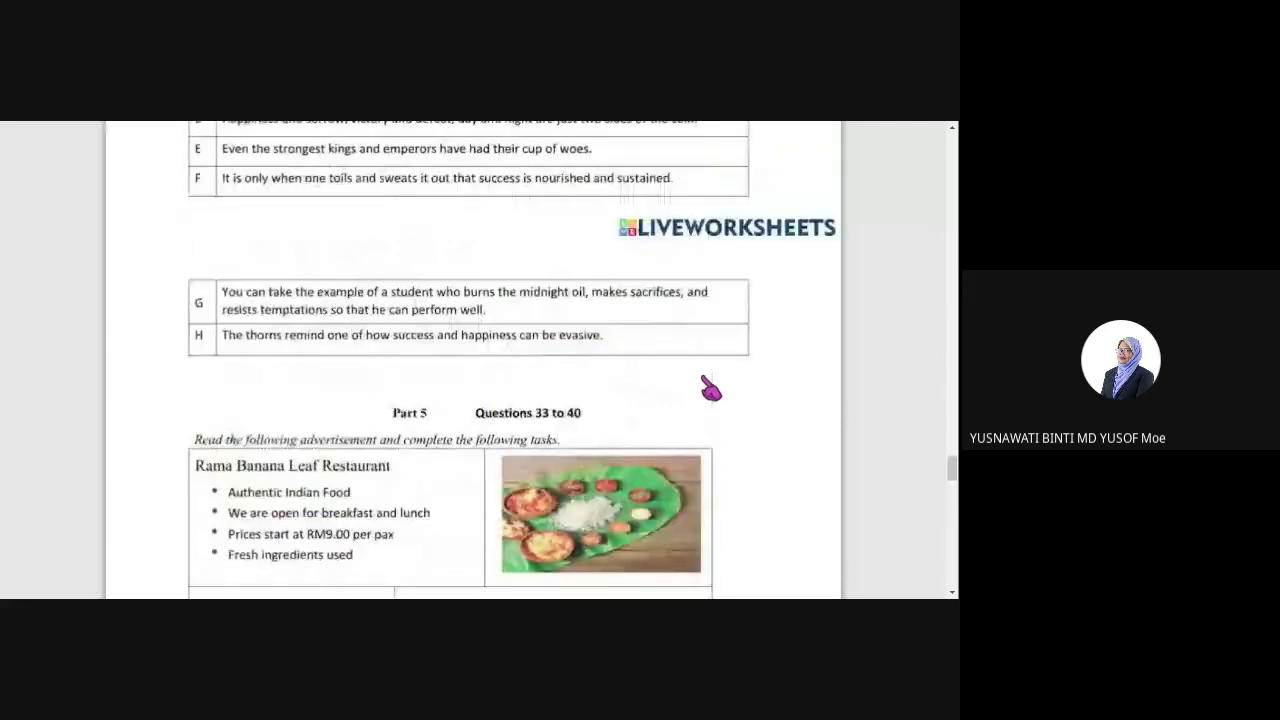
scroll(709, 389, "up", 15)
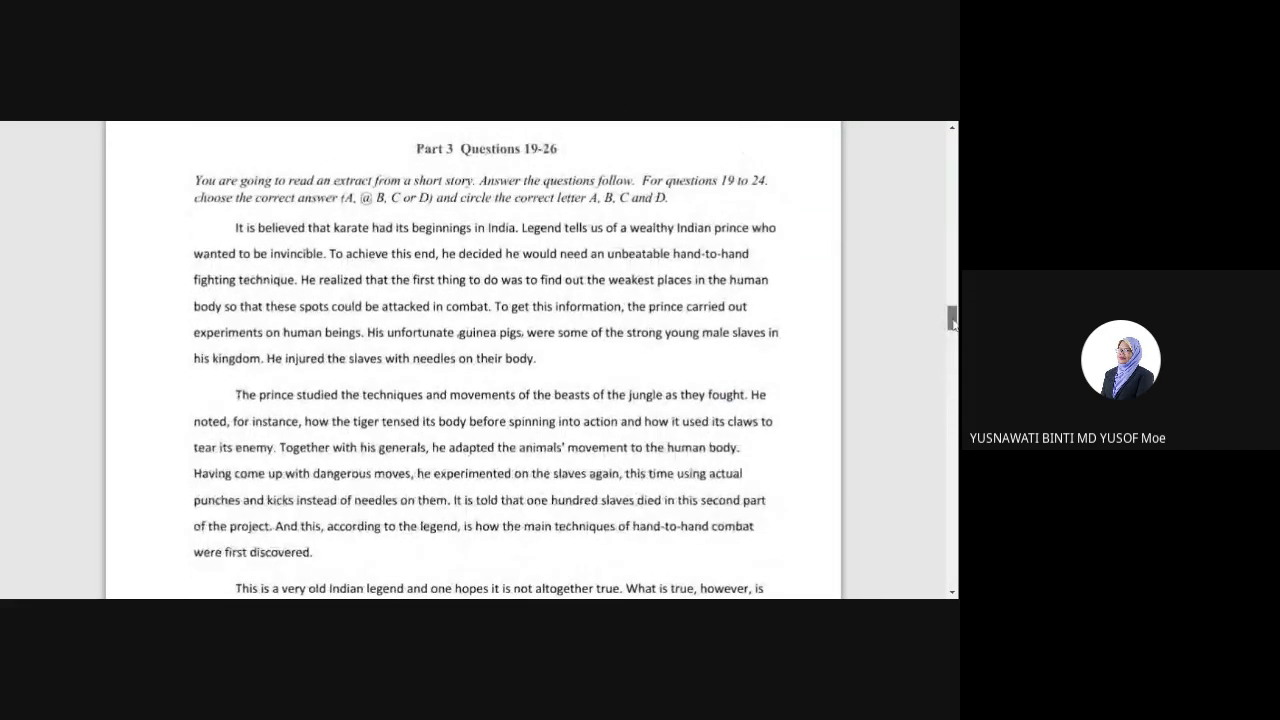
left_click_drag(952, 318, 908, 216)
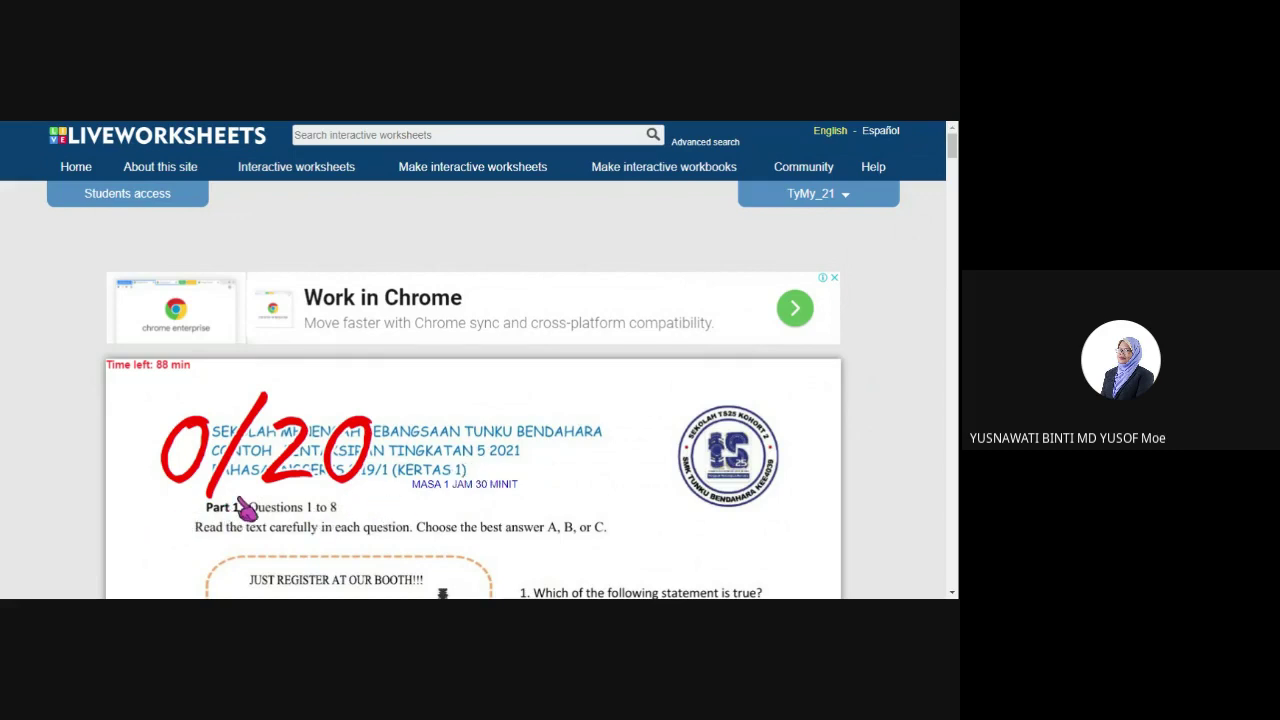
scroll(522, 490, "down", 3)
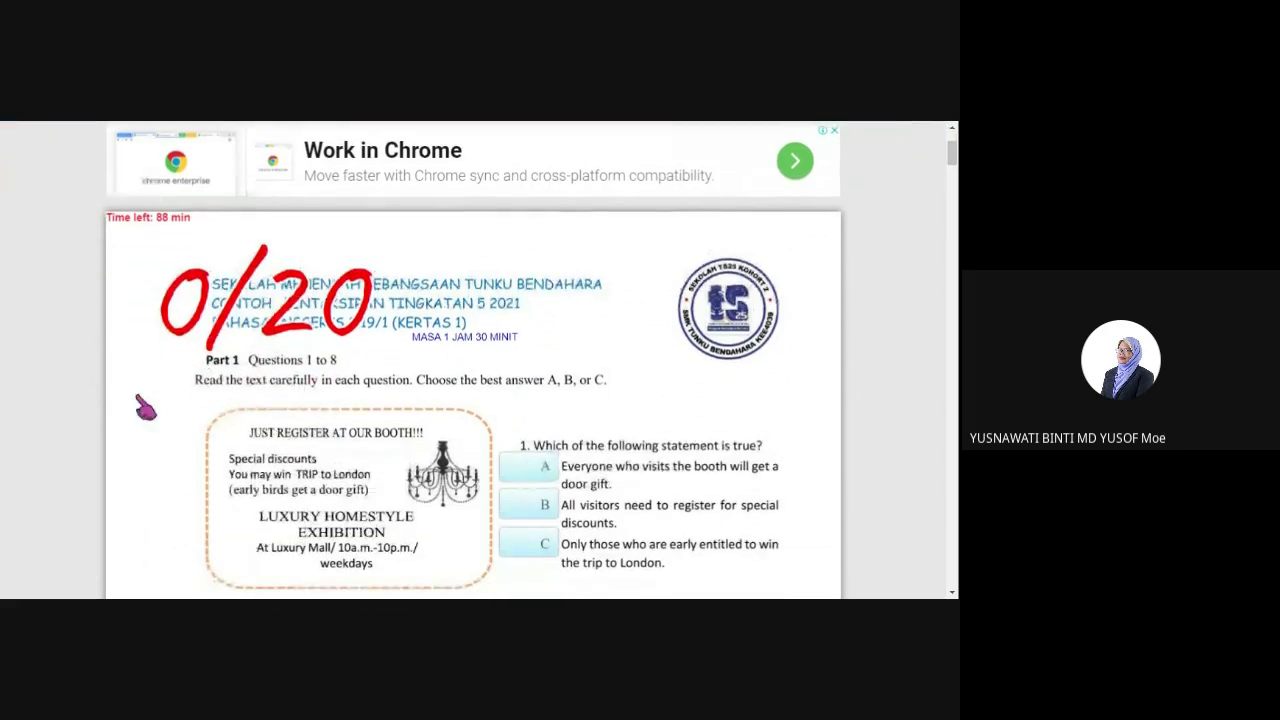
scroll(604, 408, "up", 4)
scroll(604, 408, "down", 4)
scroll(608, 420, "down", 2)
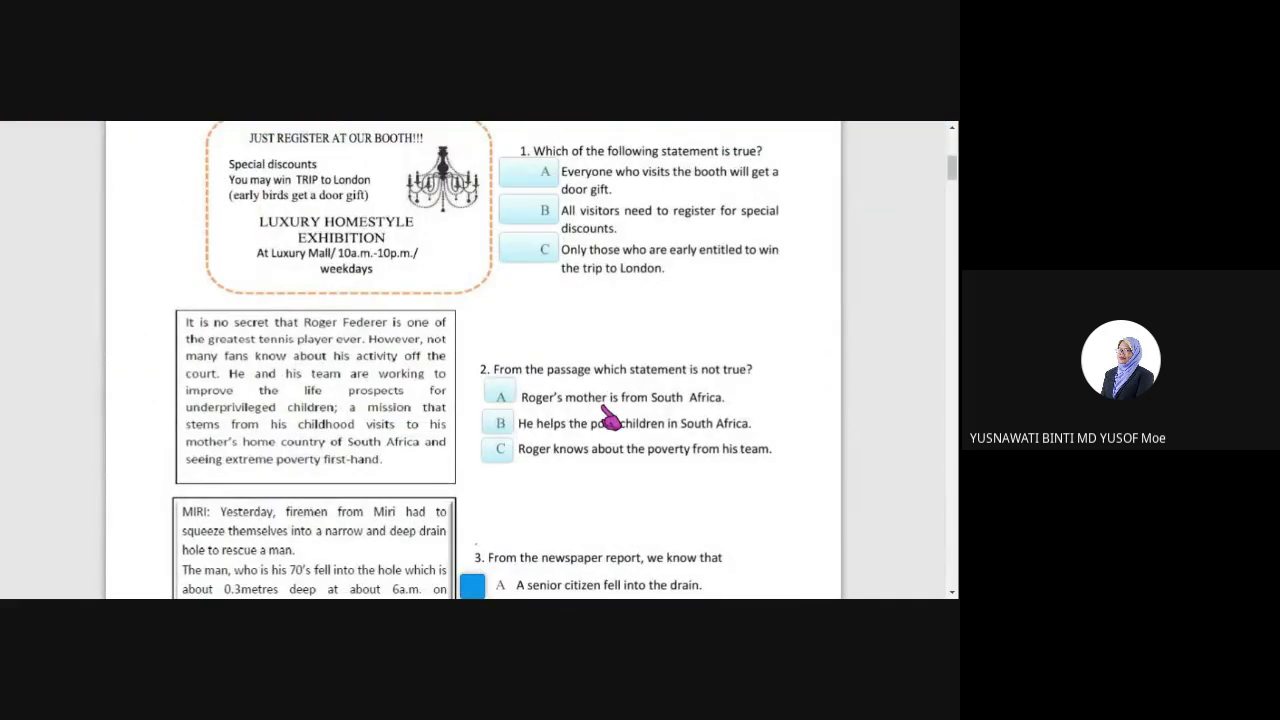
scroll(608, 418, "down", 6)
scroll(608, 418, "up", 4)
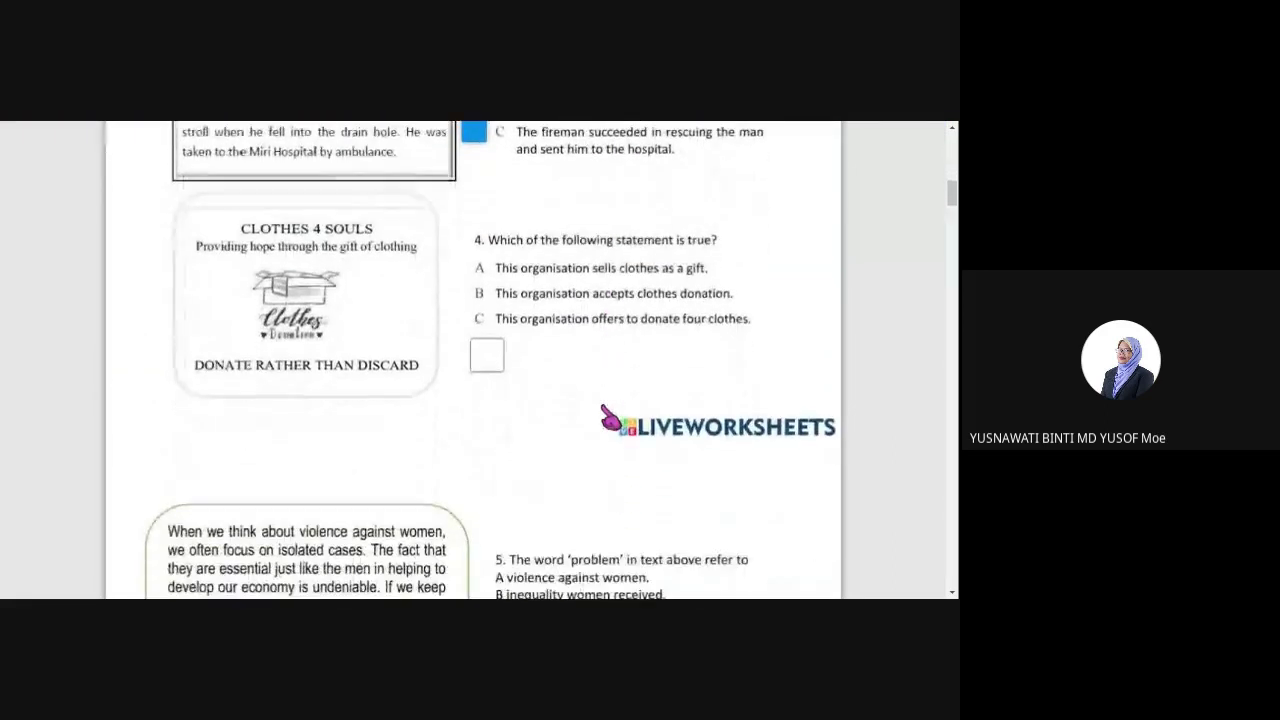
scroll(610, 418, "up", 8)
scroll(610, 412, "down", 2)
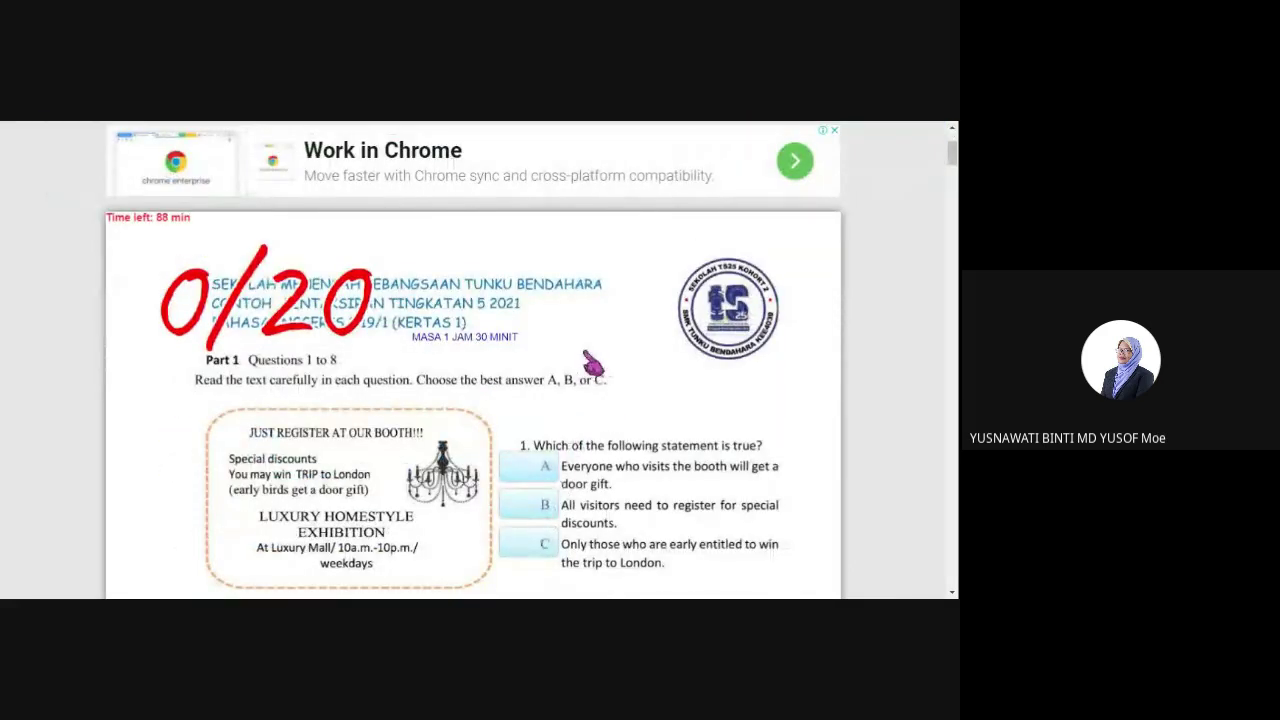
scroll(594, 365, "up", 3)
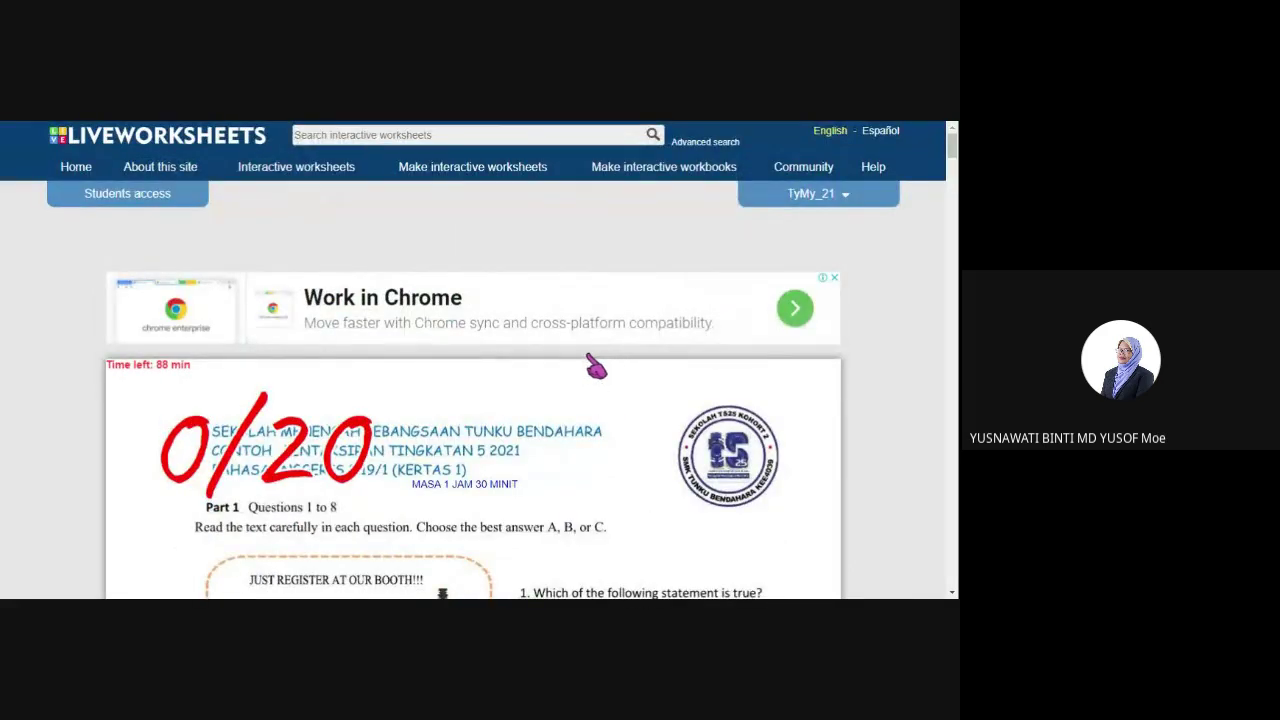
Open the account's mail box and look through the worksheets submitted by students.
left_click(812, 196)
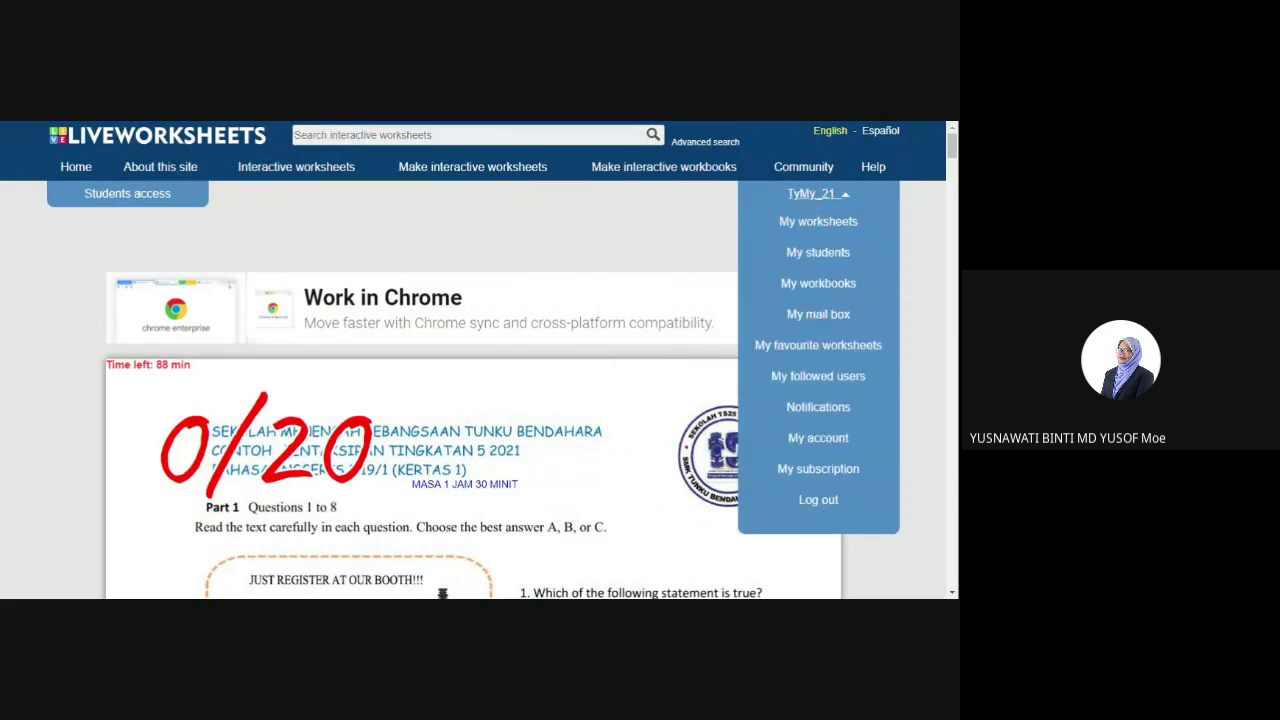
left_click(812, 196)
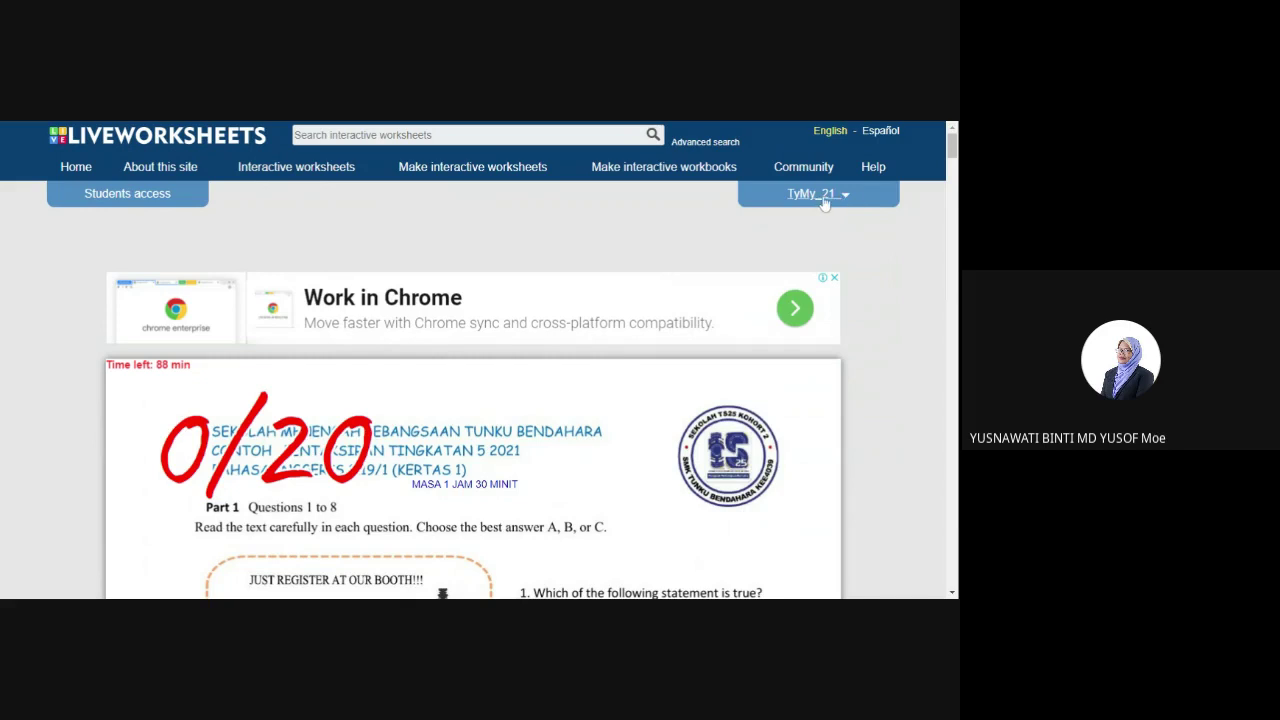
left_click(806, 197)
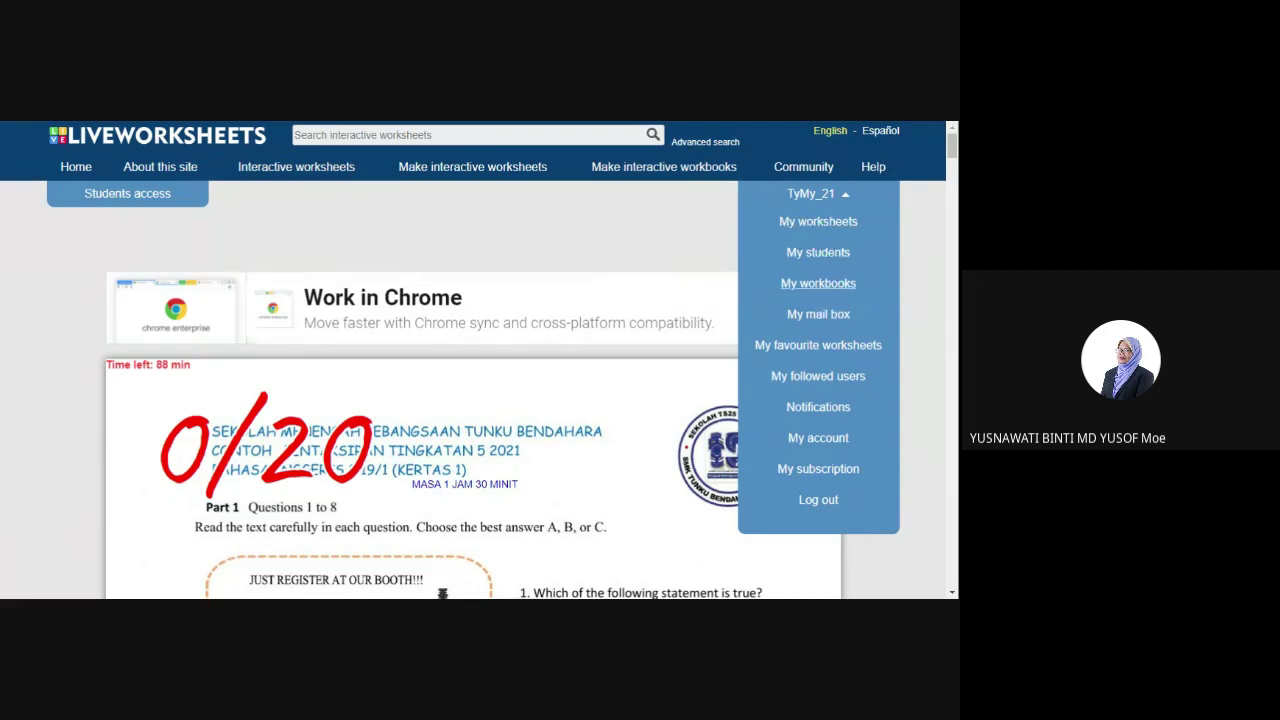
left_click(818, 316)
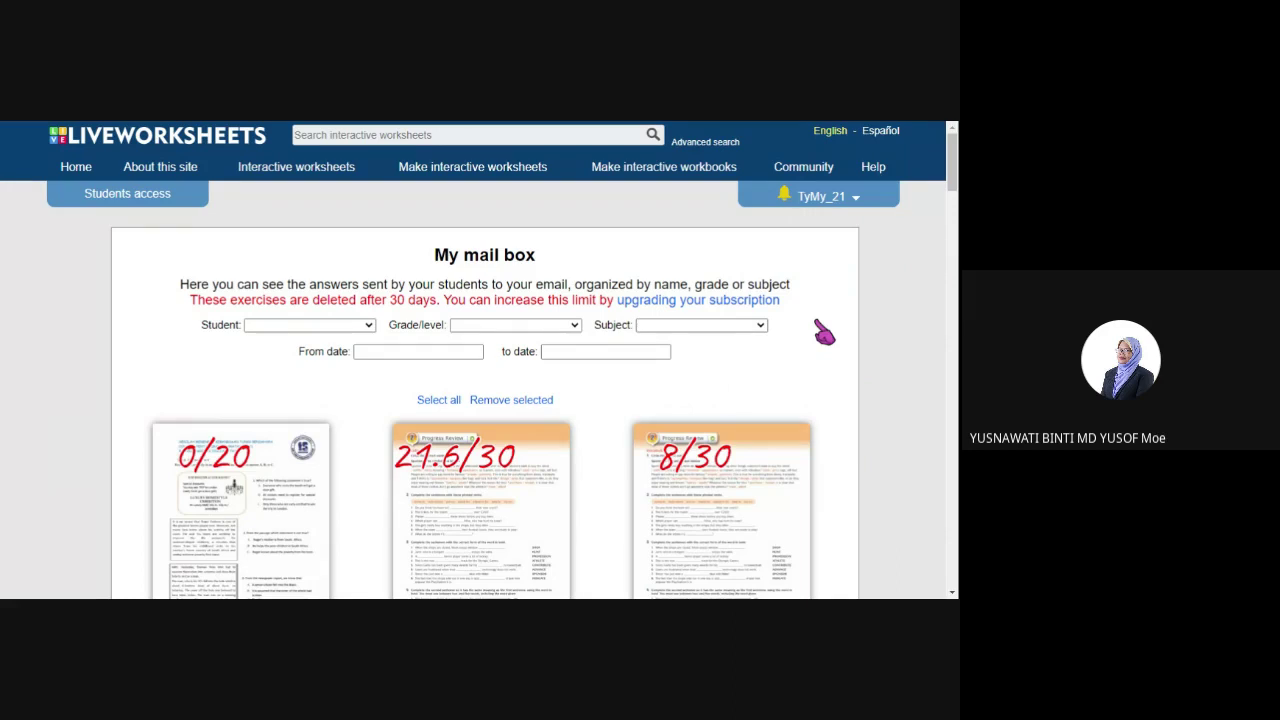
scroll(820, 331, "down", 2)
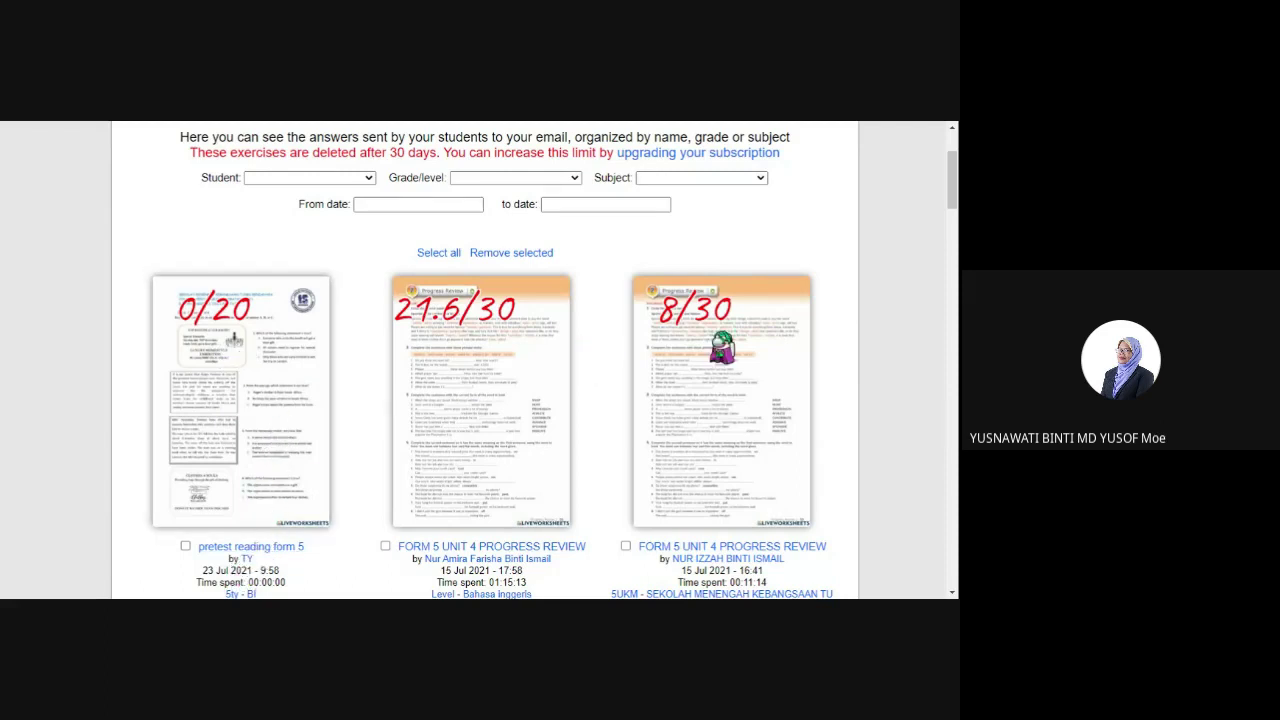
scroll(920, 278, "down", 1)
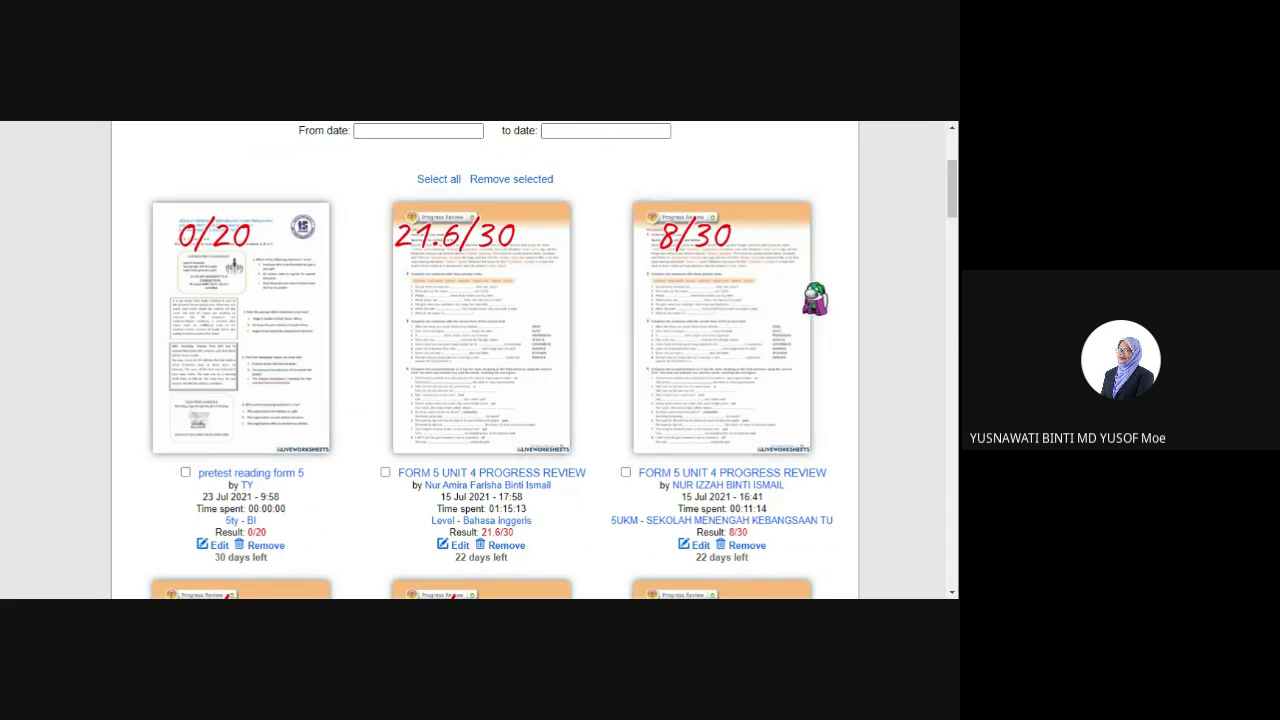
scroll(910, 285, "down", 4)
scroll(914, 290, "down", 3)
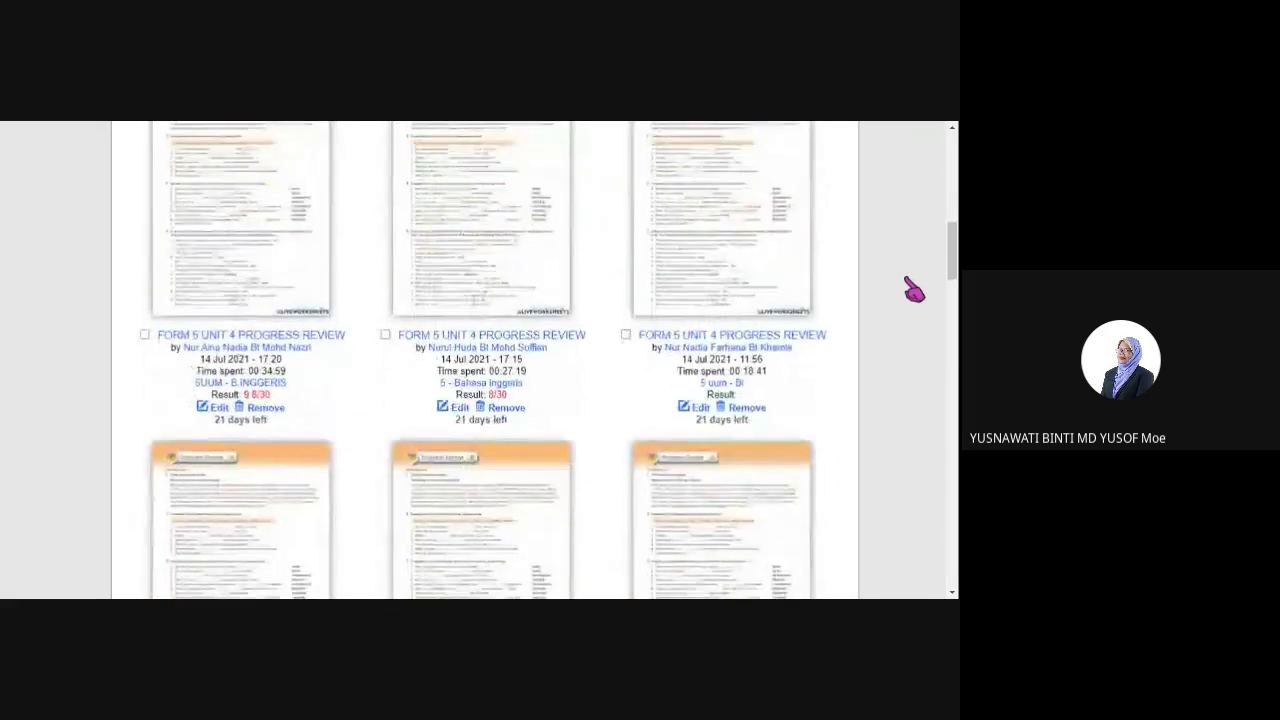
scroll(914, 290, "down", 3)
scroll(914, 290, "up", 10)
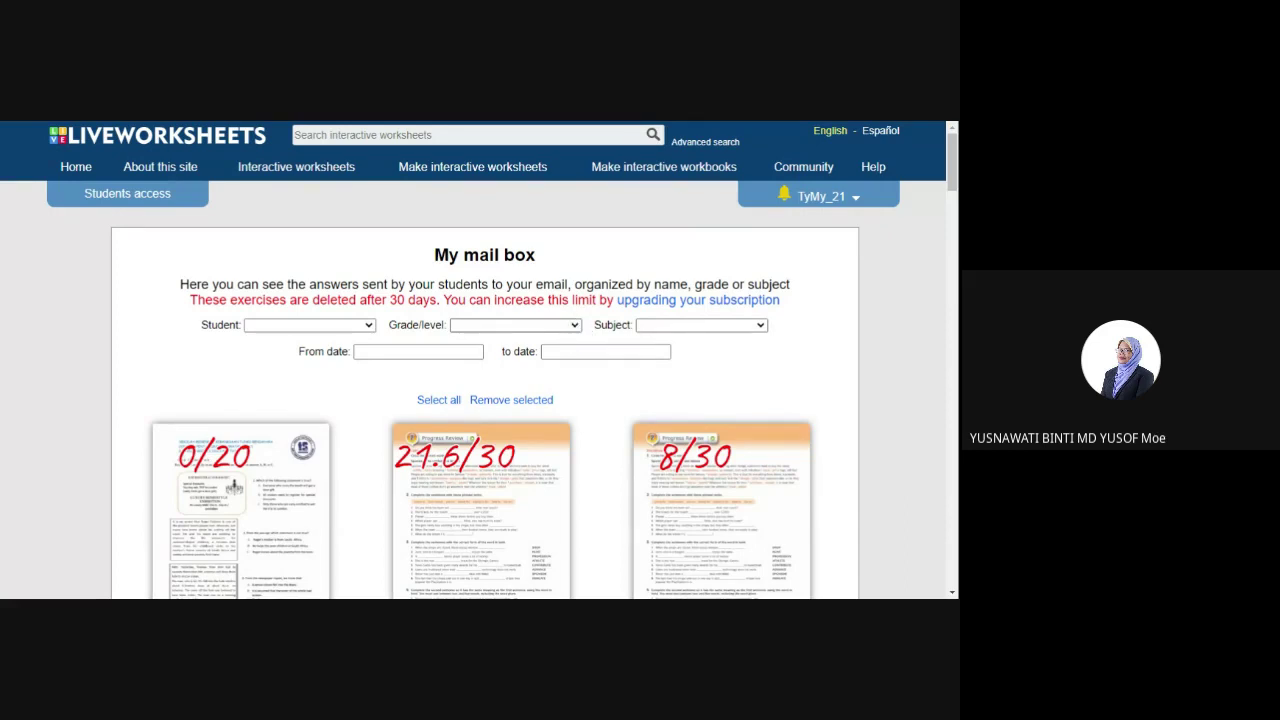
Filter the mail box by grade/level 5 UTM and look through the matching submissions.
left_click(586, 300)
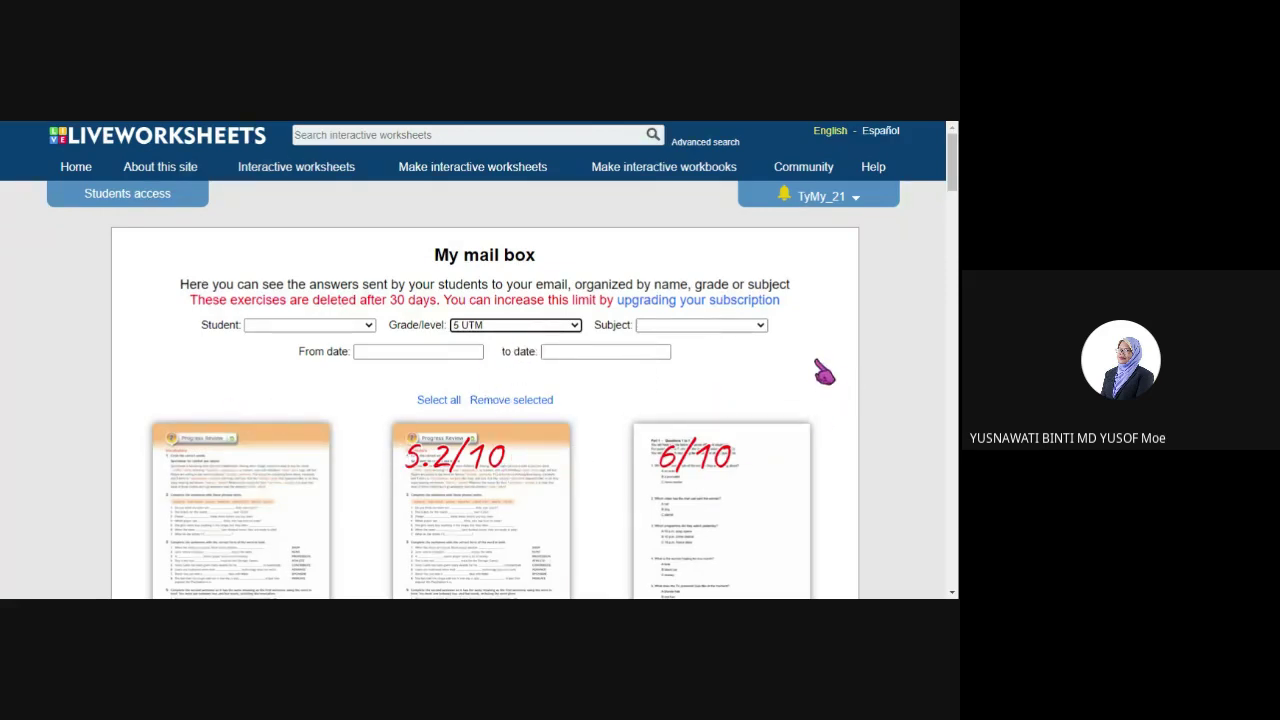
scroll(840, 372, "down", 1)
scroll(838, 371, "down", 3)
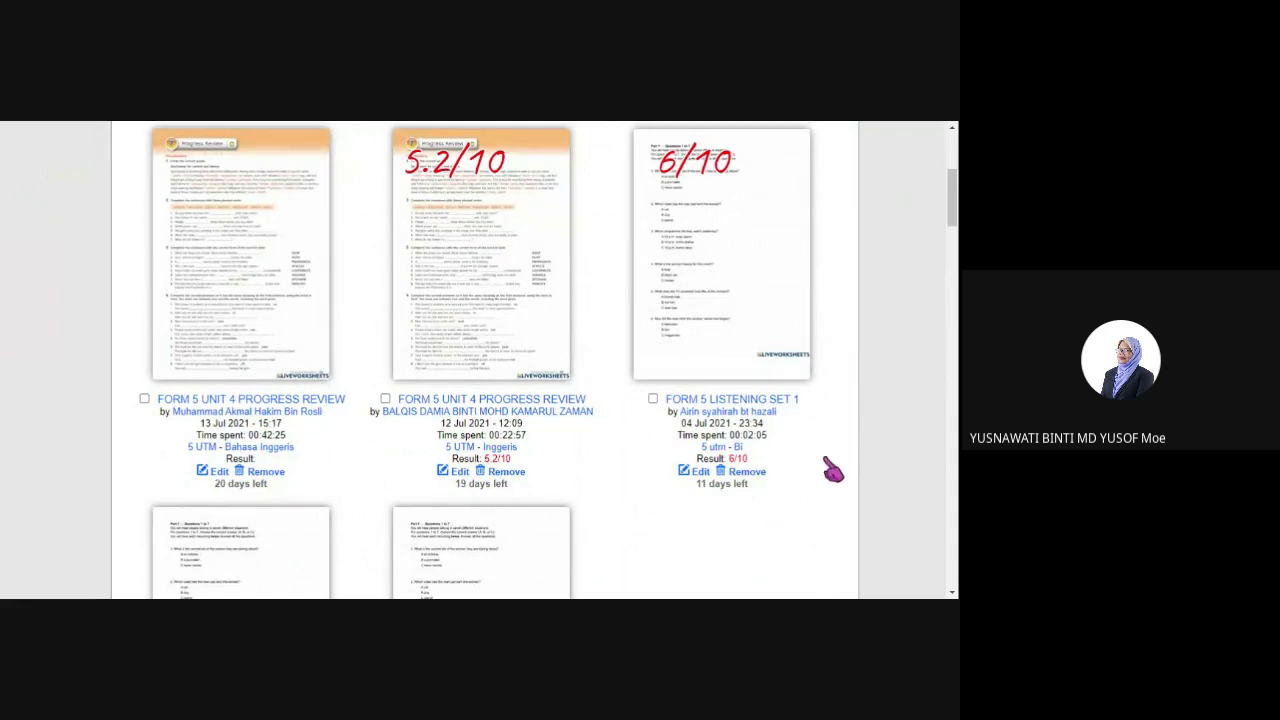
scroll(832, 470, "down", 6)
scroll(833, 470, "up", 6)
scroll(833, 470, "down", 3)
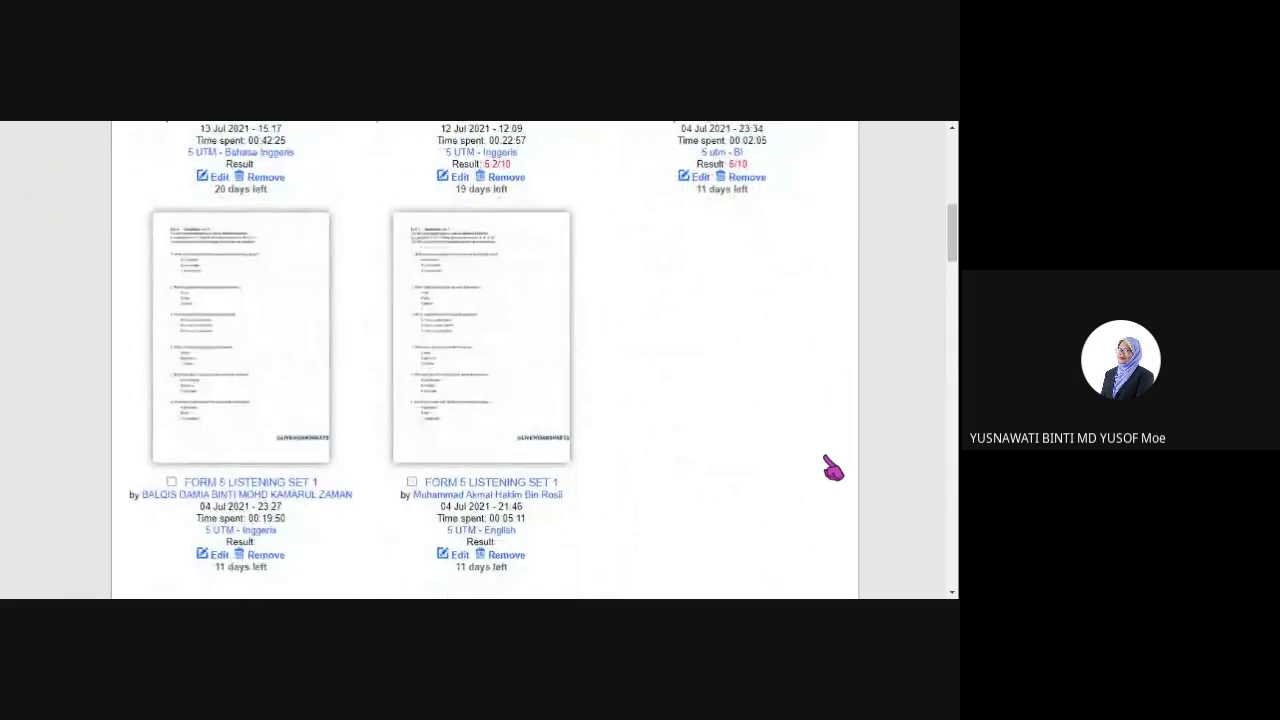
scroll(833, 470, "up", 8)
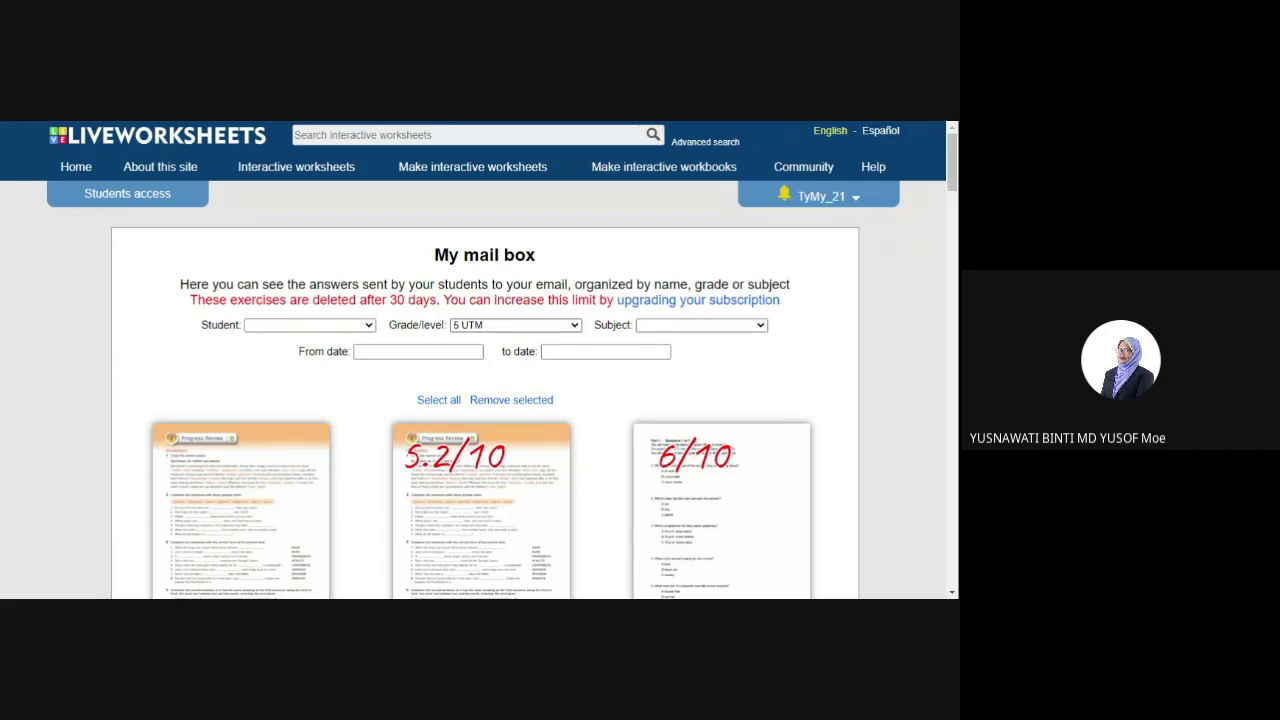
Filter the mail box by grade/level 5utm and review the submissions of that class down to the last one.
left_click(580, 383)
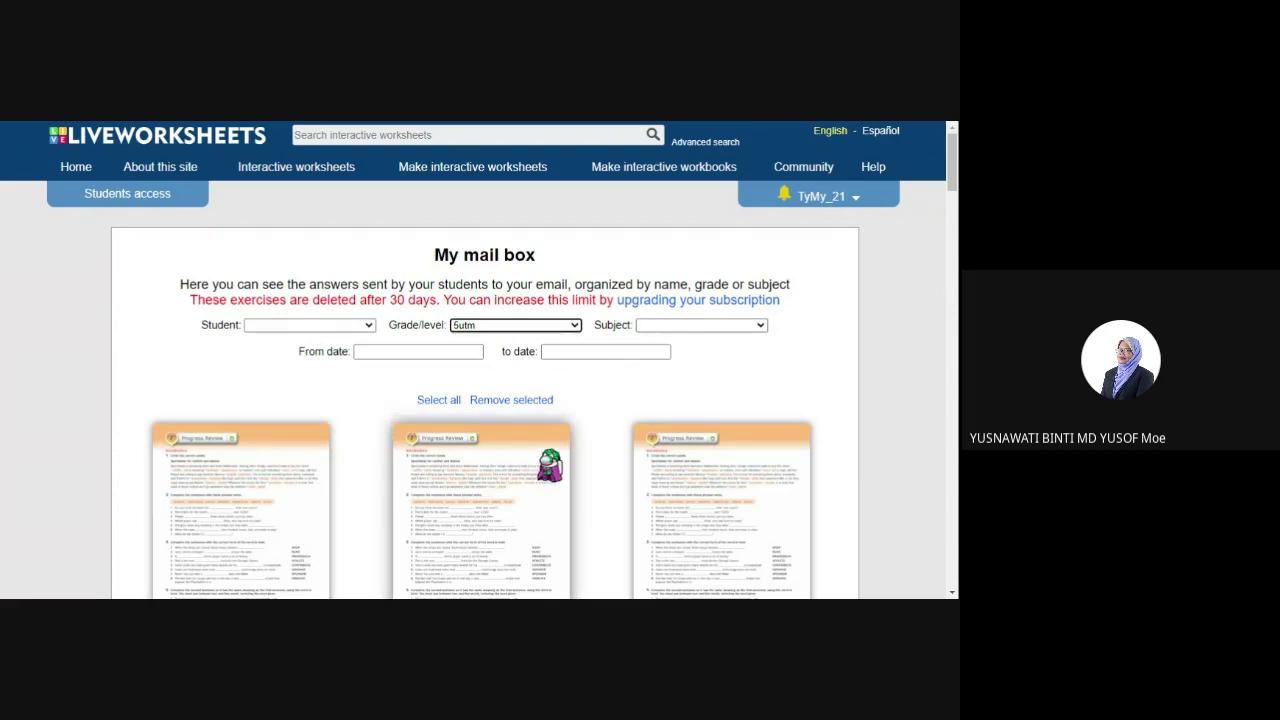
scroll(611, 409, "down", 3)
scroll(614, 412, "down", 5)
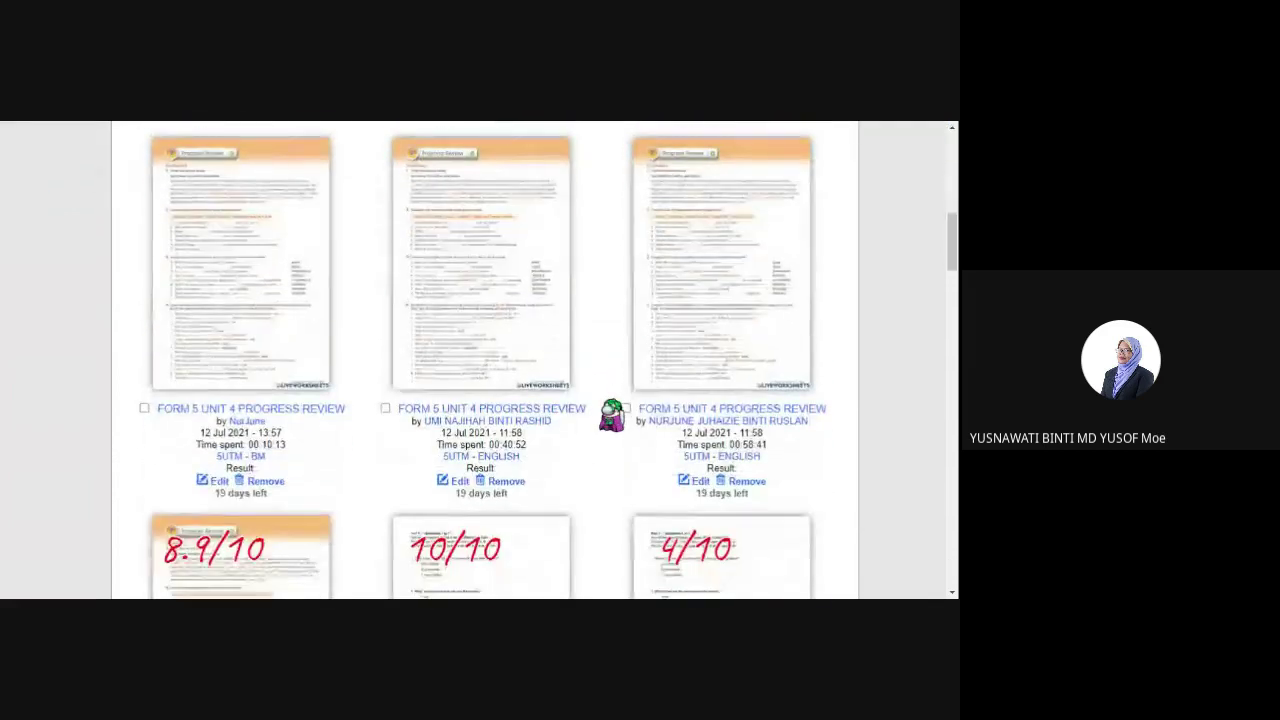
scroll(620, 272, "down", 5)
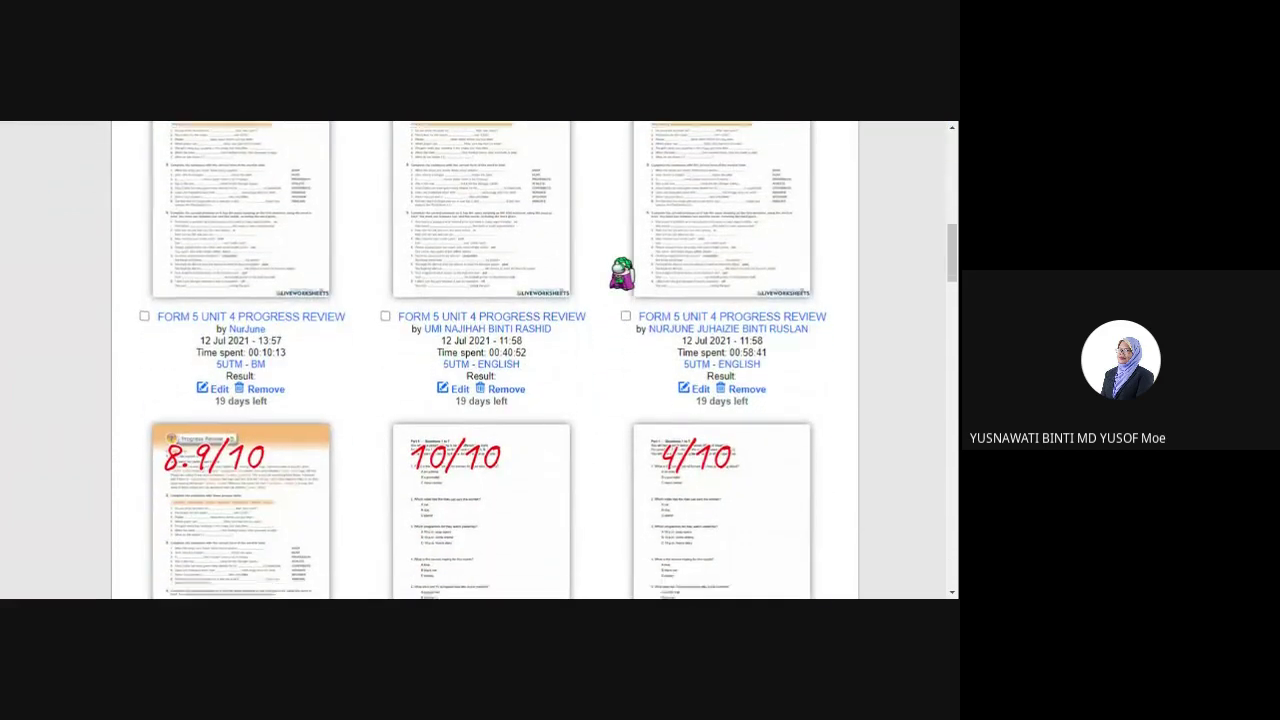
scroll(621, 272, "up", 3)
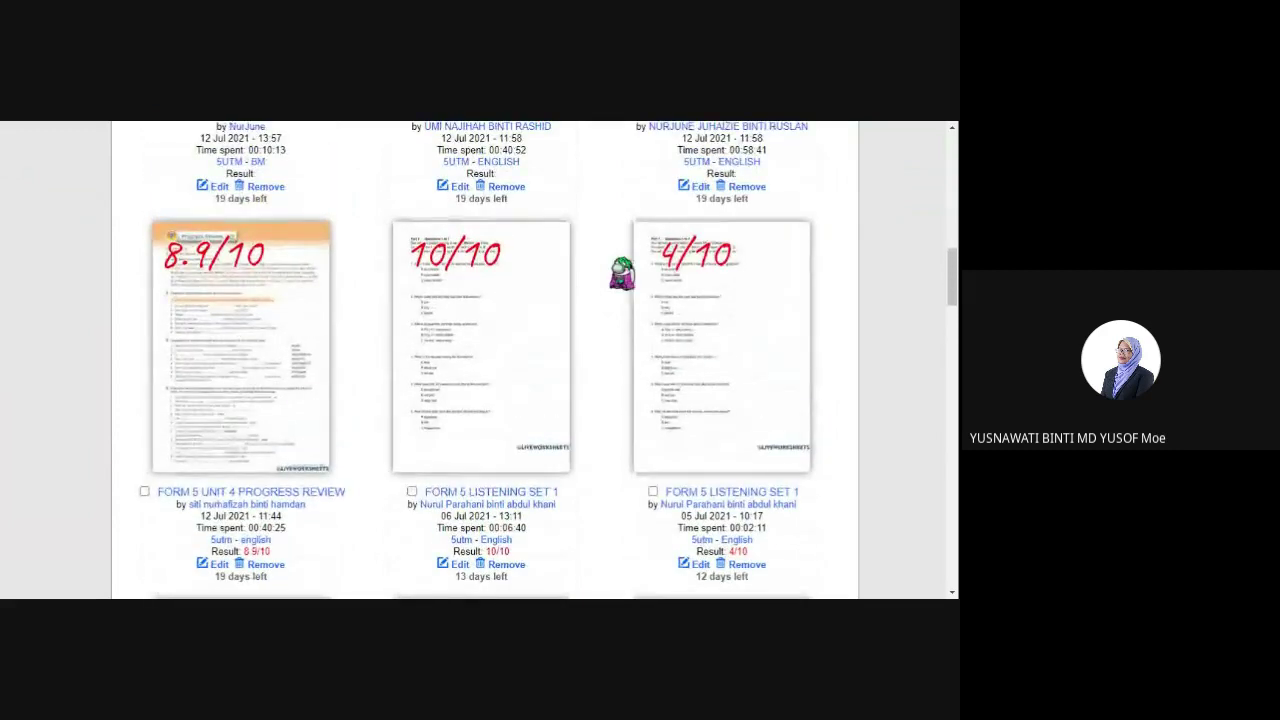
scroll(600, 289, "up", 8)
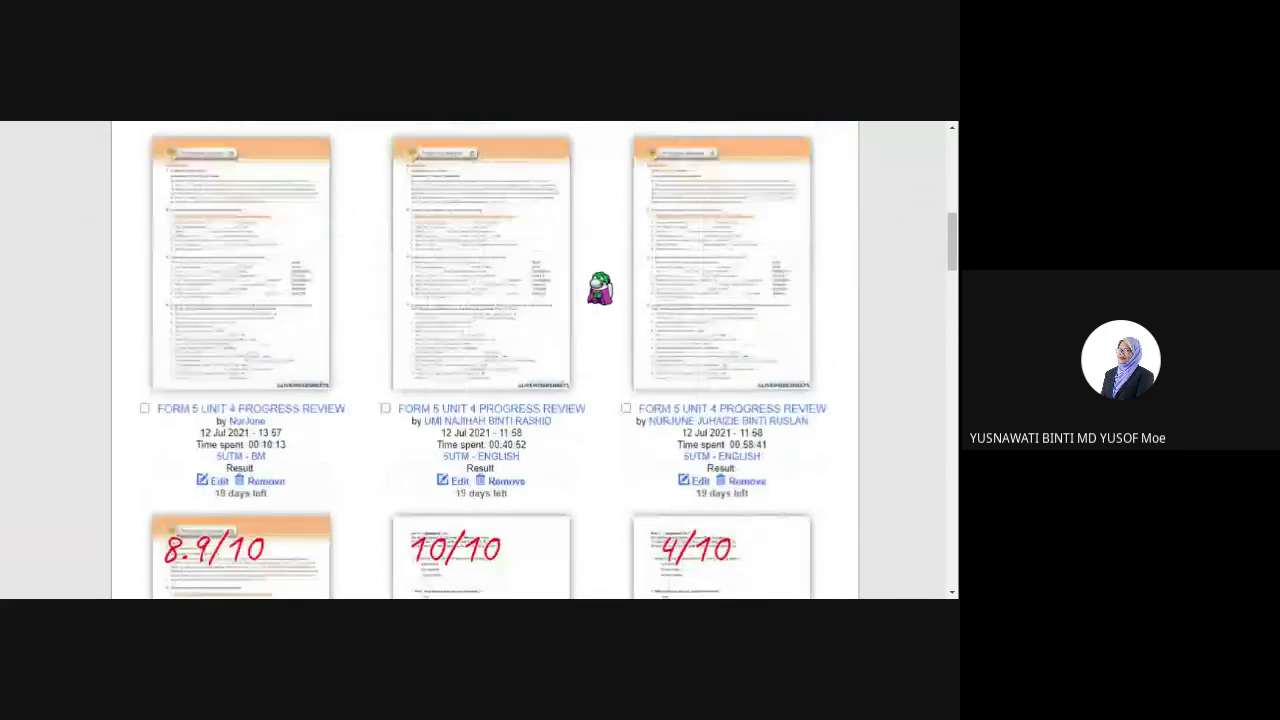
scroll(600, 287, "up", 3)
scroll(600, 287, "down", 10)
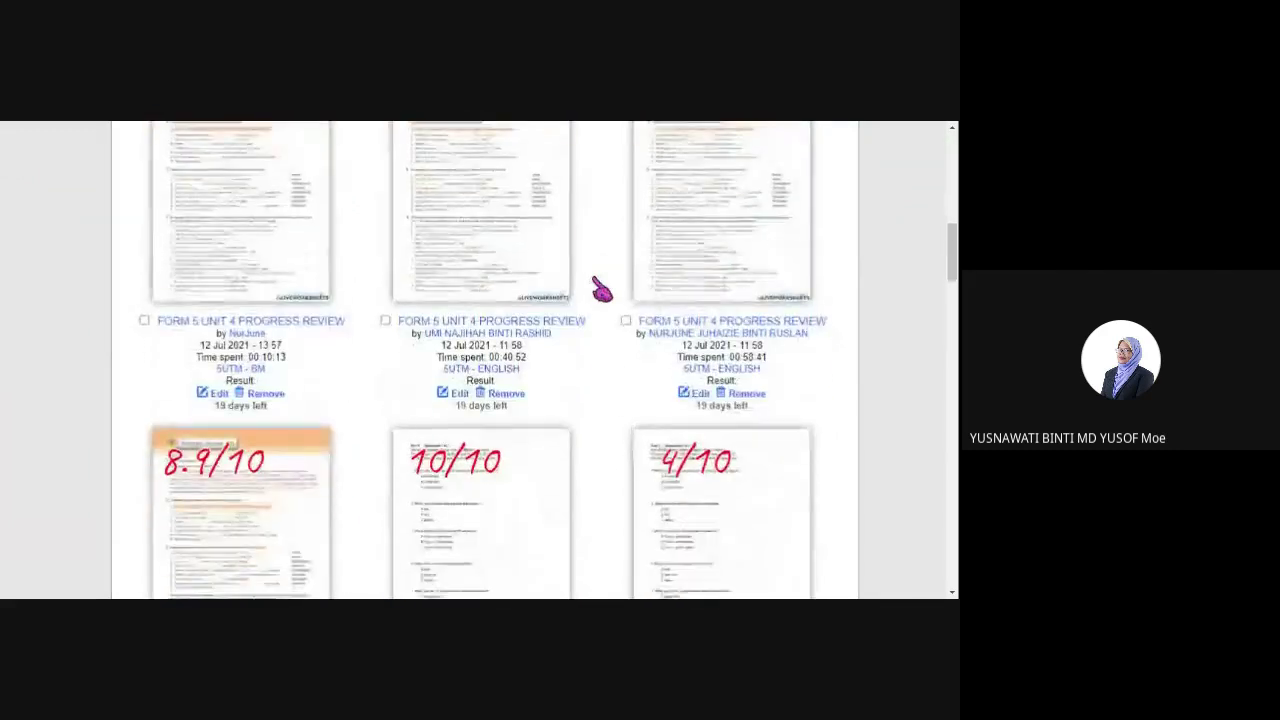
scroll(600, 289, "down", 2)
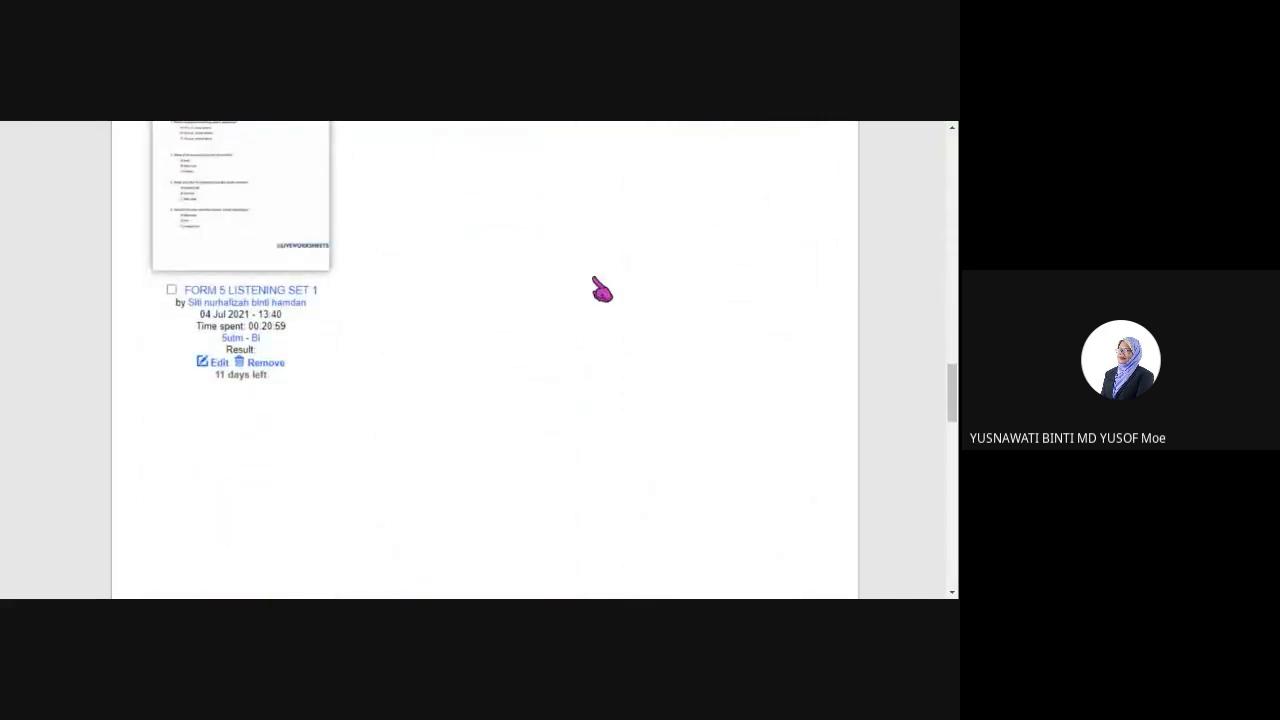
scroll(551, 254, "up", 2)
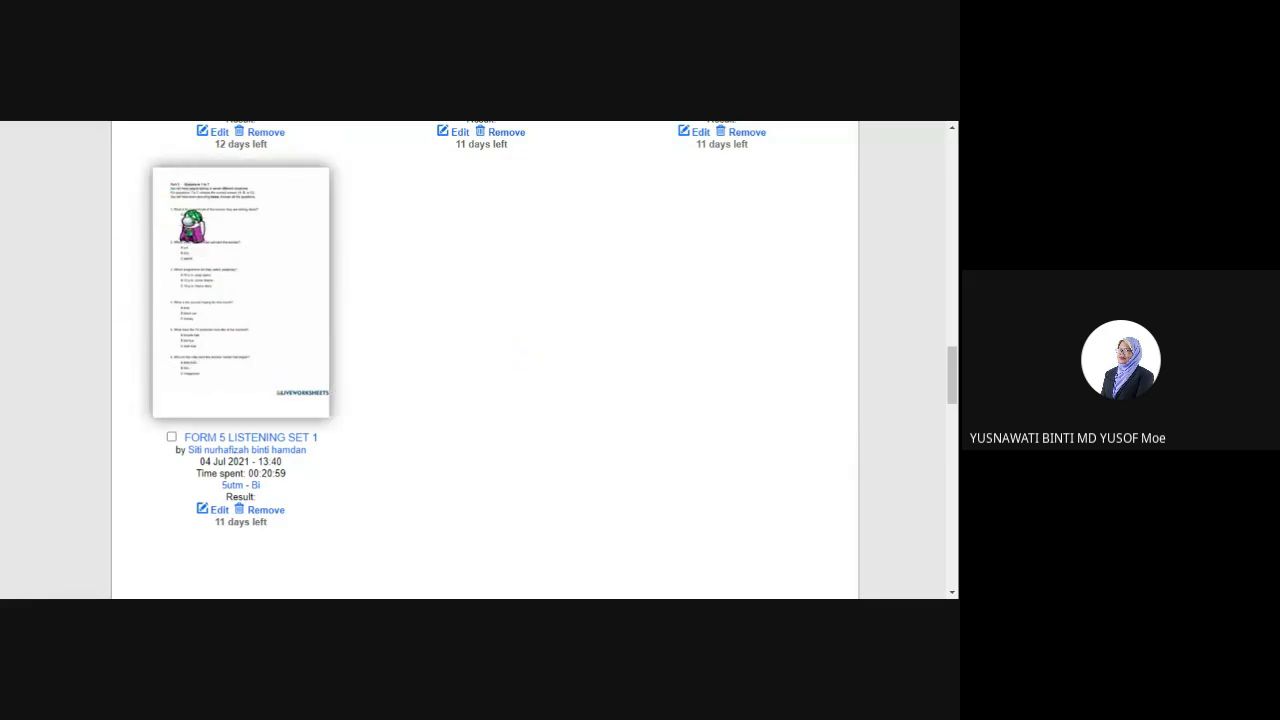
scroll(652, 249, "up", 10)
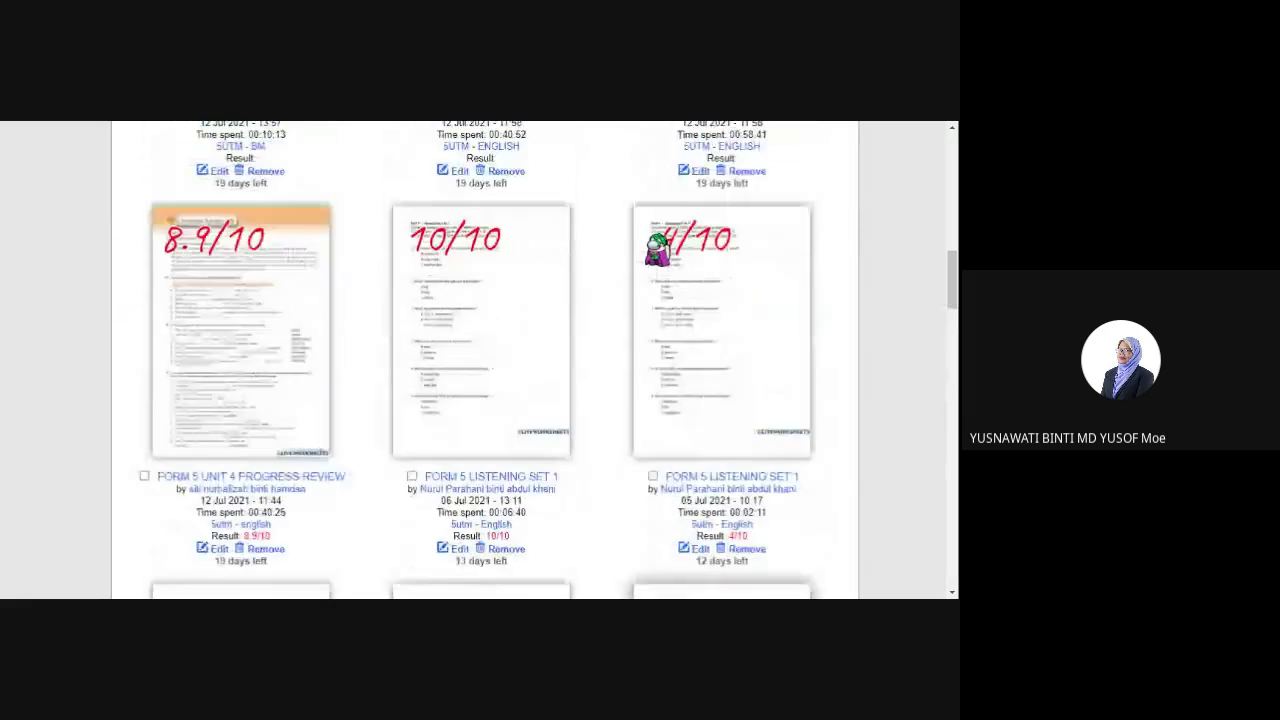
scroll(660, 248, "up", 10)
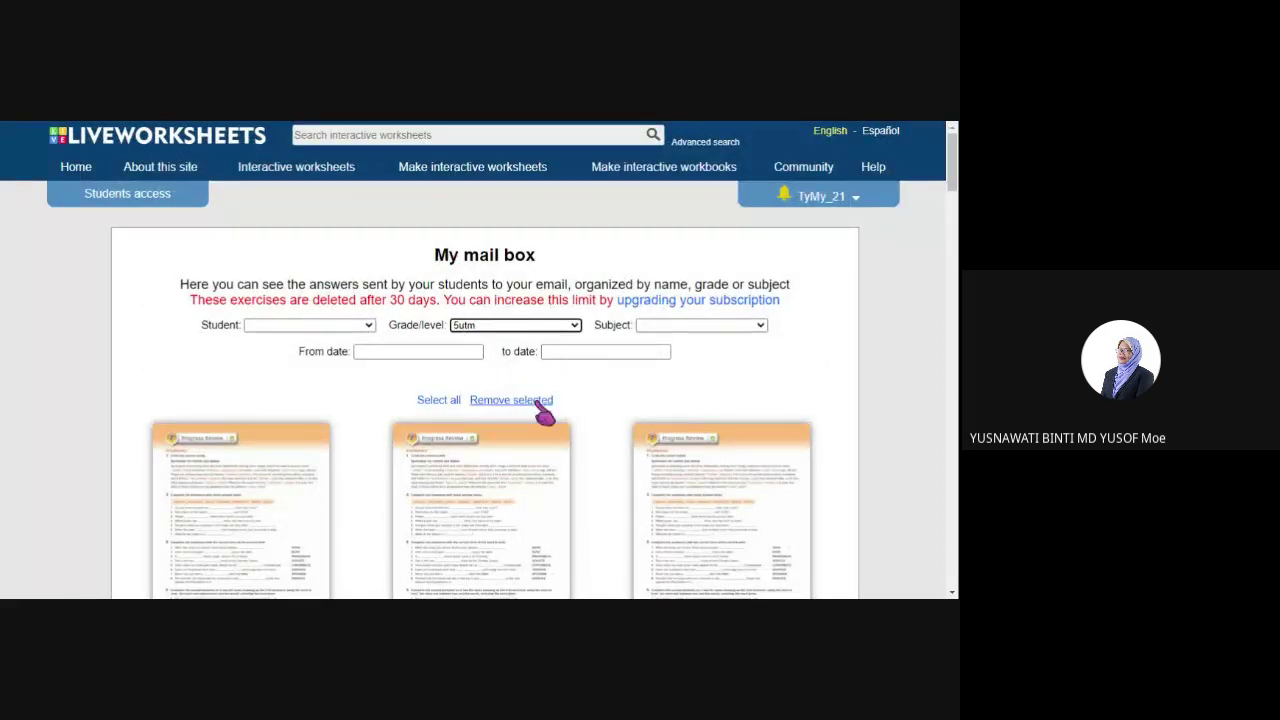
Filter the mail box by grade/level 5ty and look at the matching submission.
scroll(629, 500, "down", 1)
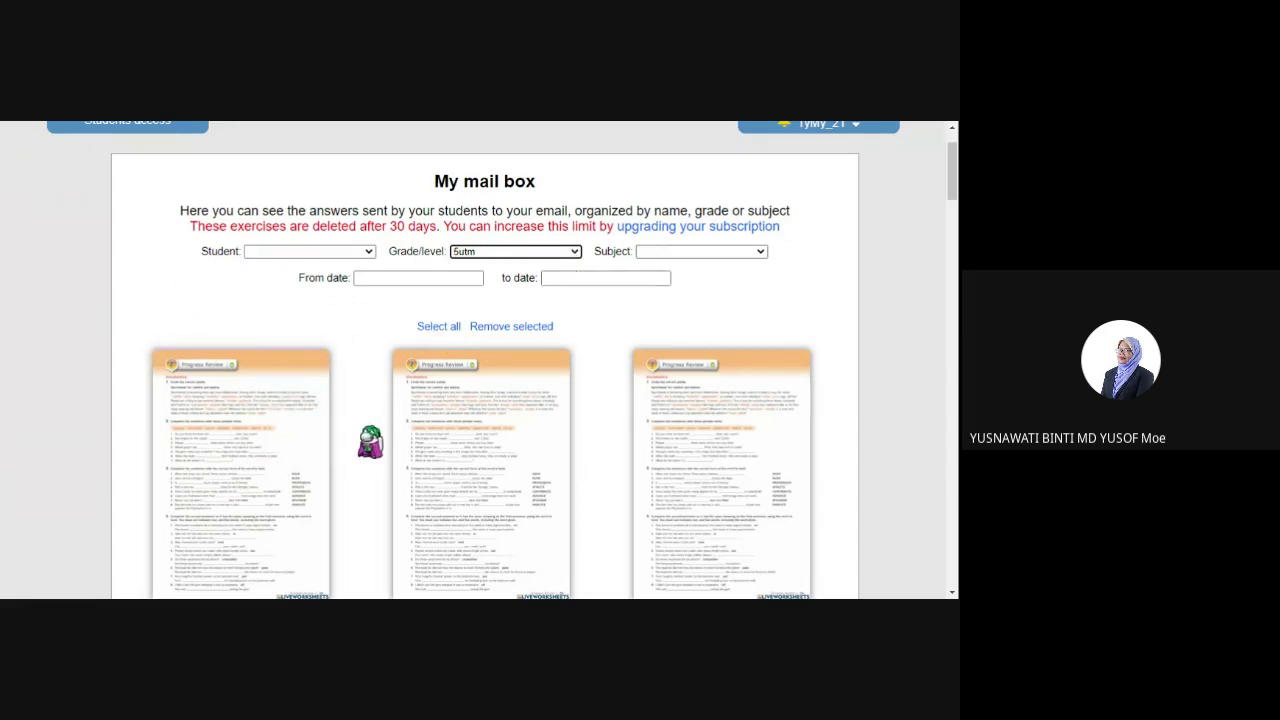
scroll(366, 443, "down", 2)
scroll(514, 206, "up", 3)
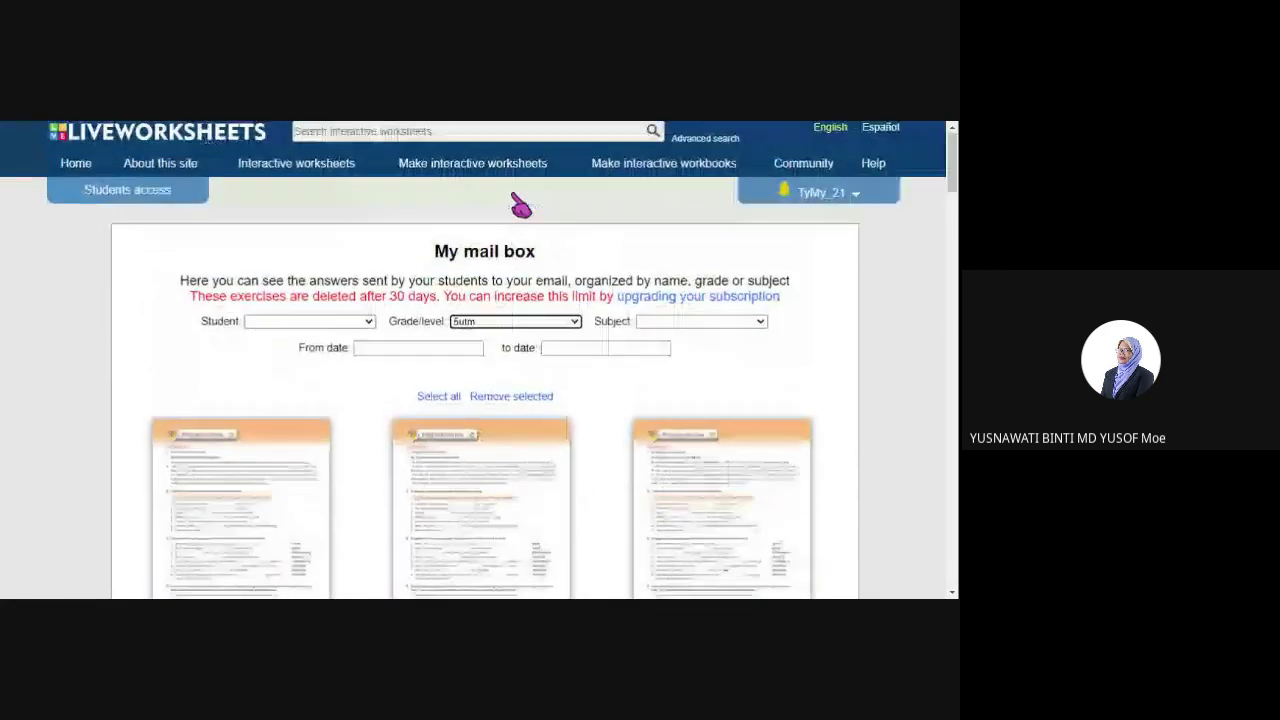
left_click(570, 325)
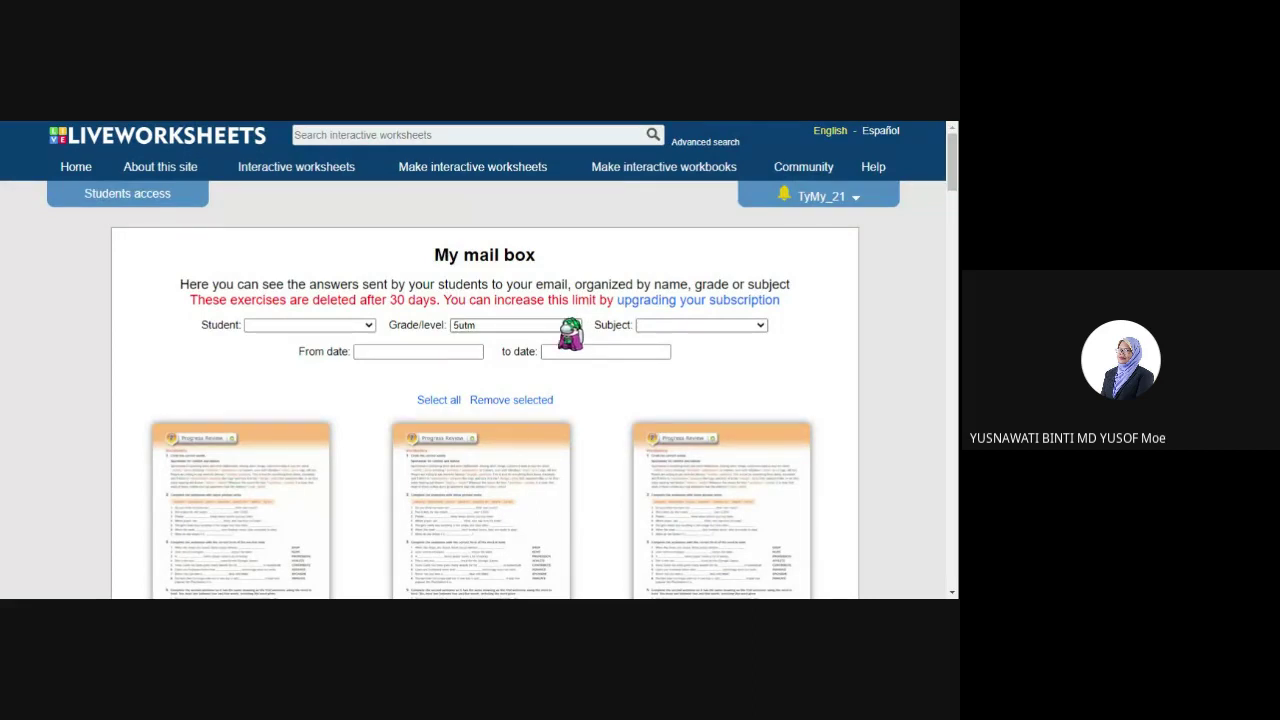
left_click(516, 282)
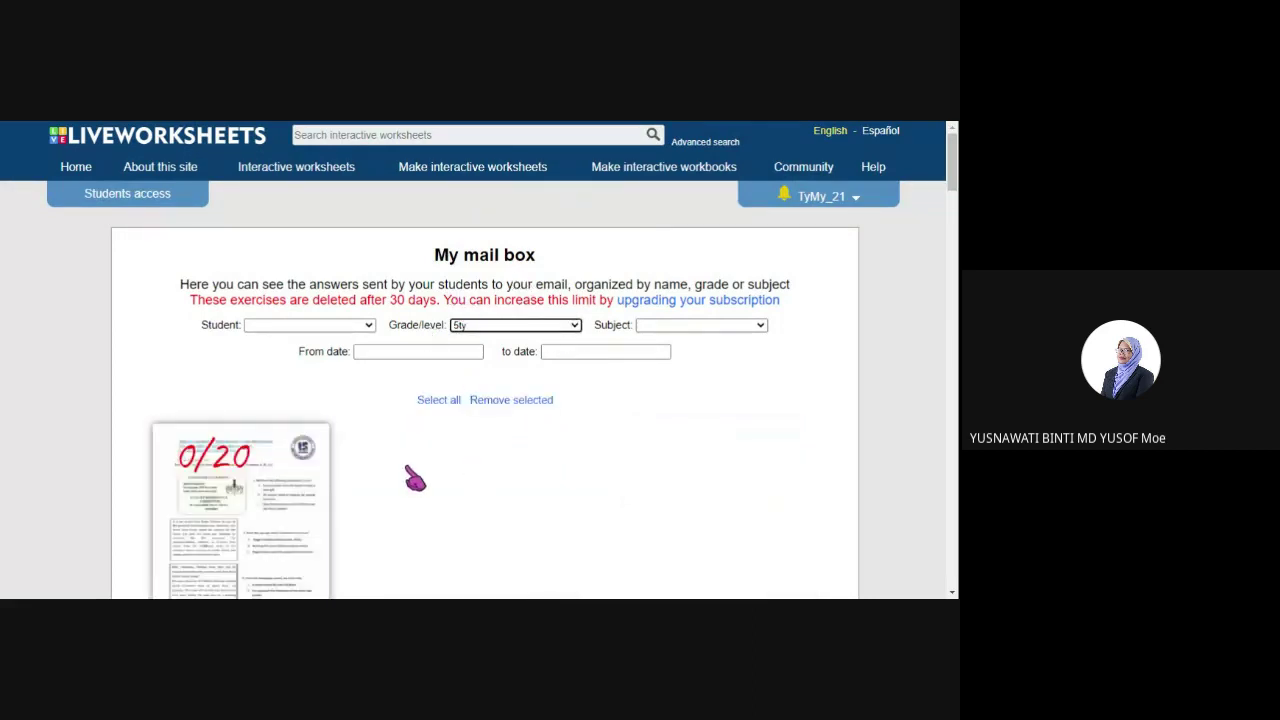
scroll(450, 465, "down", 5)
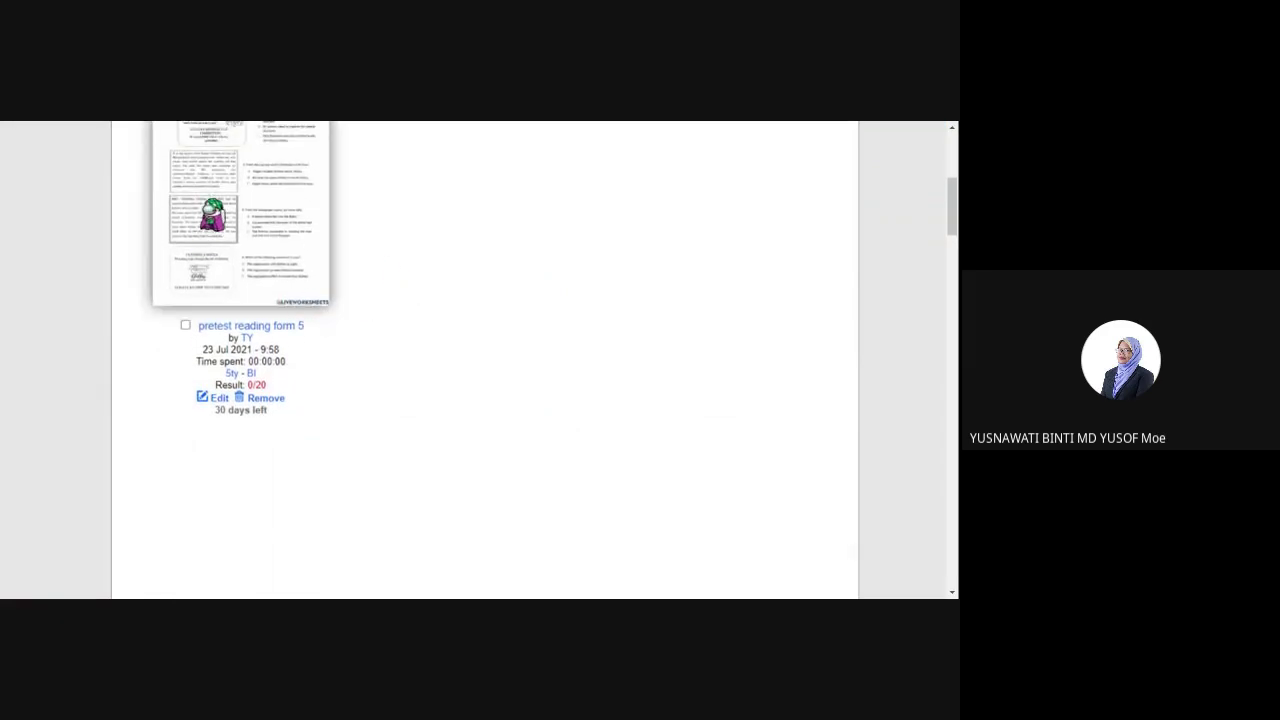
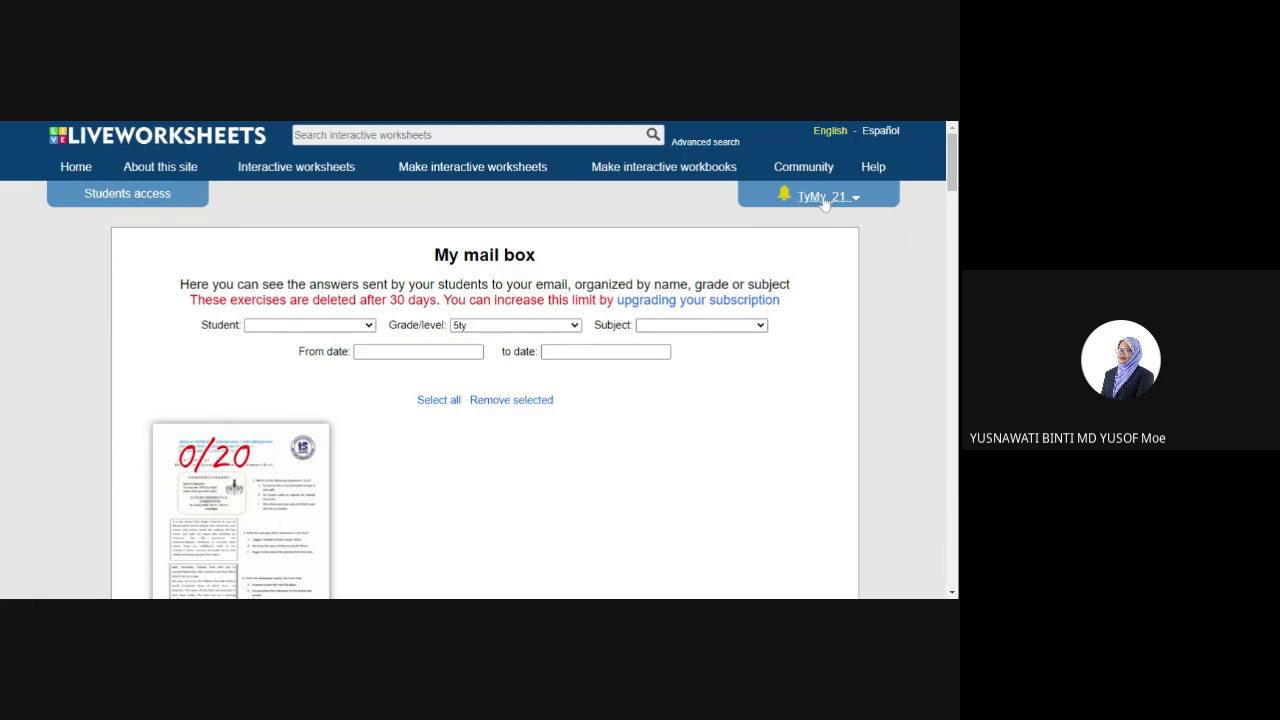
Start a new interactive worksheet and choose set 3 reading spm.pdf as the file to upload.
left_click(470, 170)
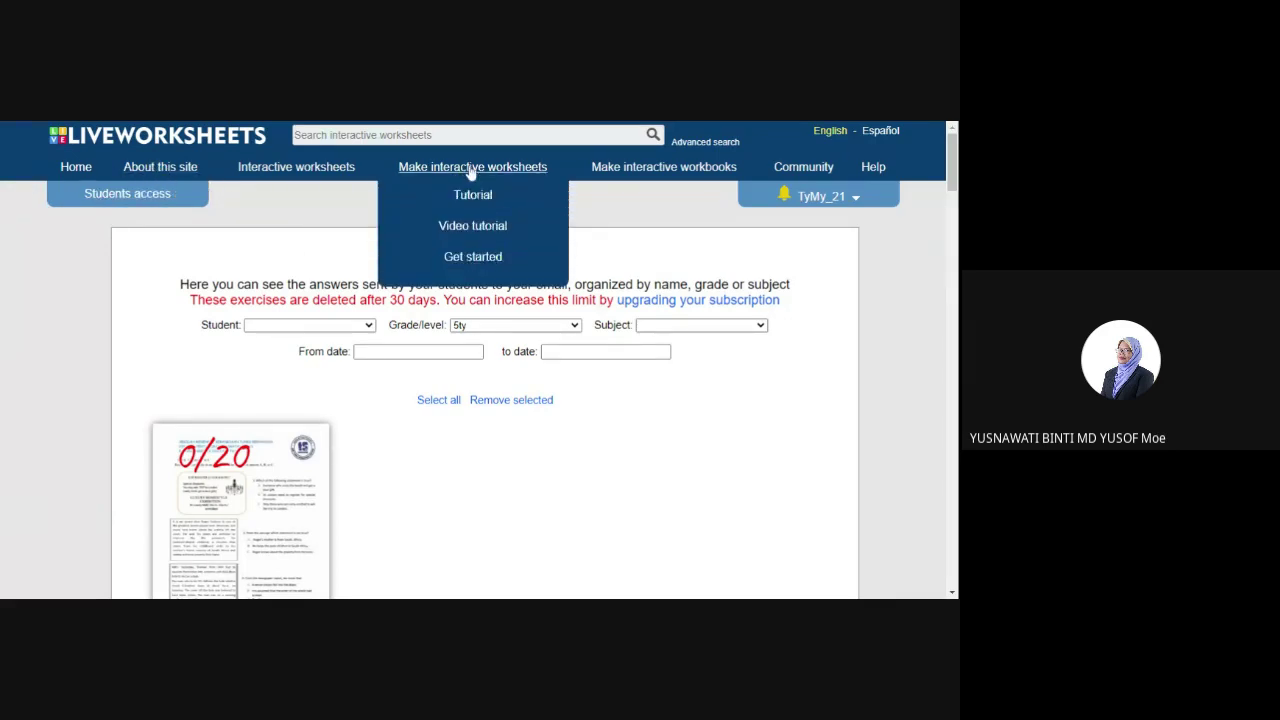
left_click(468, 258)
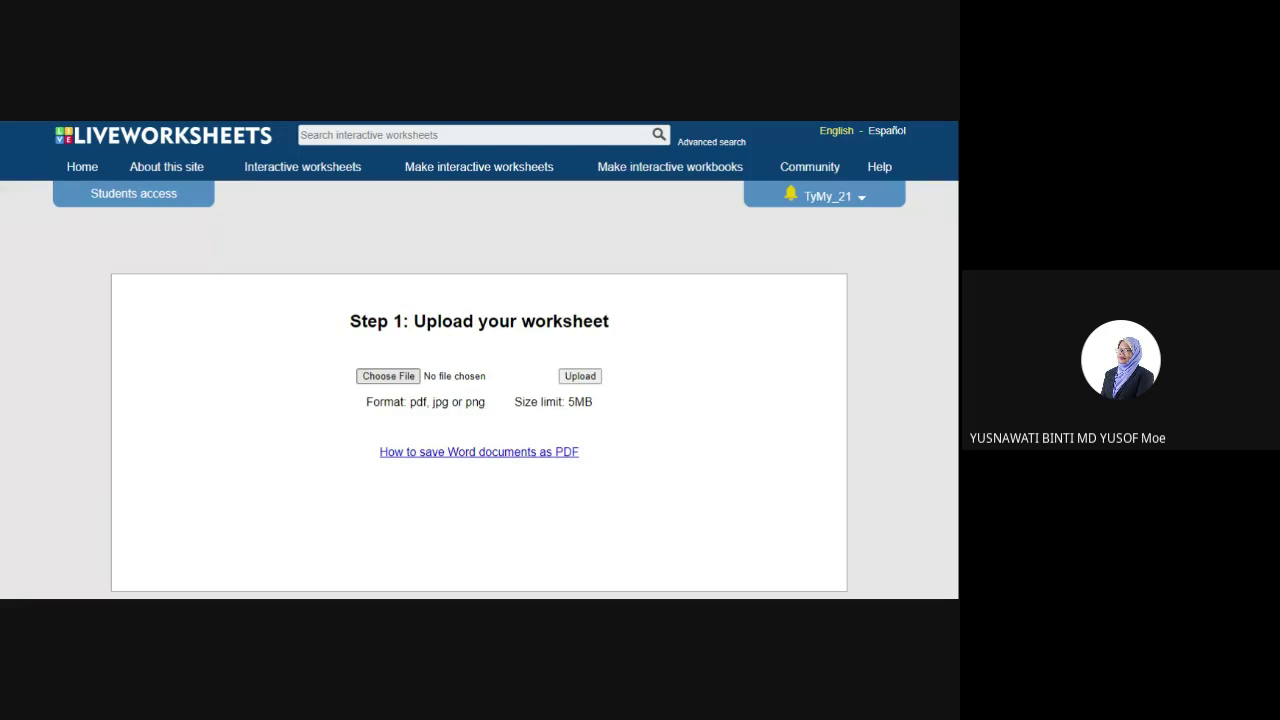
left_click(391, 457)
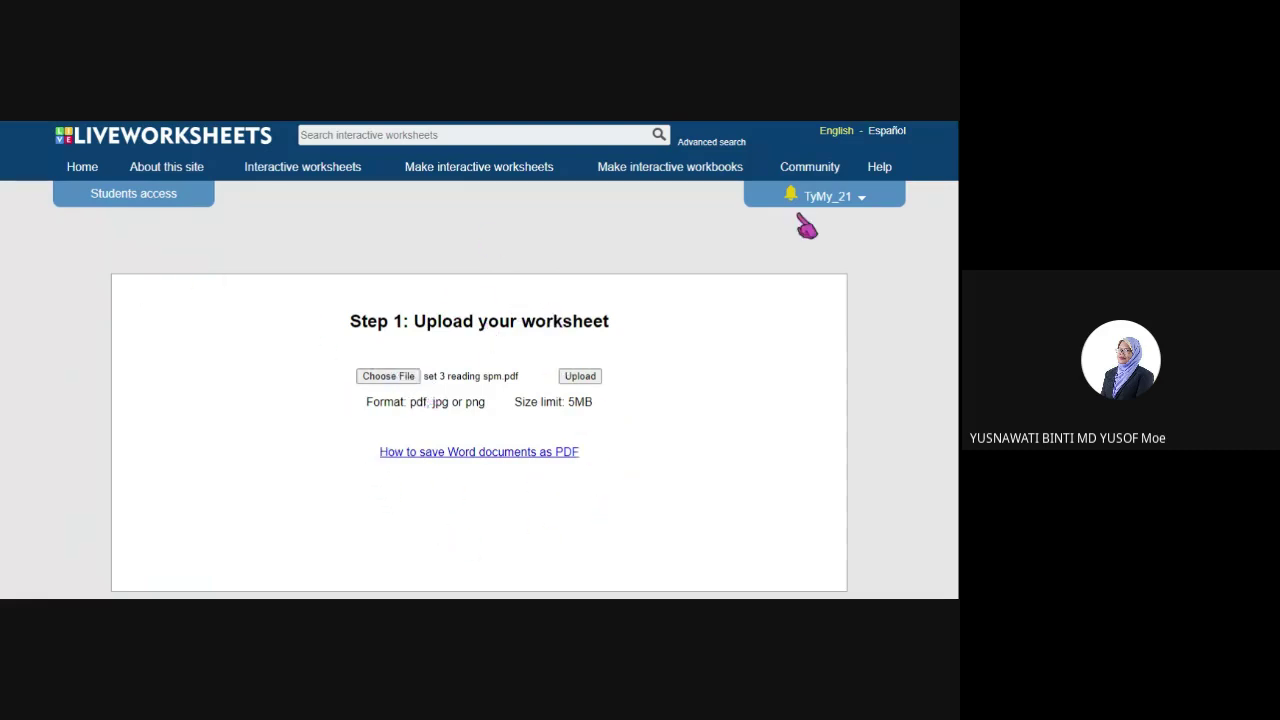
Open the pretest reading form 5 worksheet from the account's private worksheets.
left_click(836, 200)
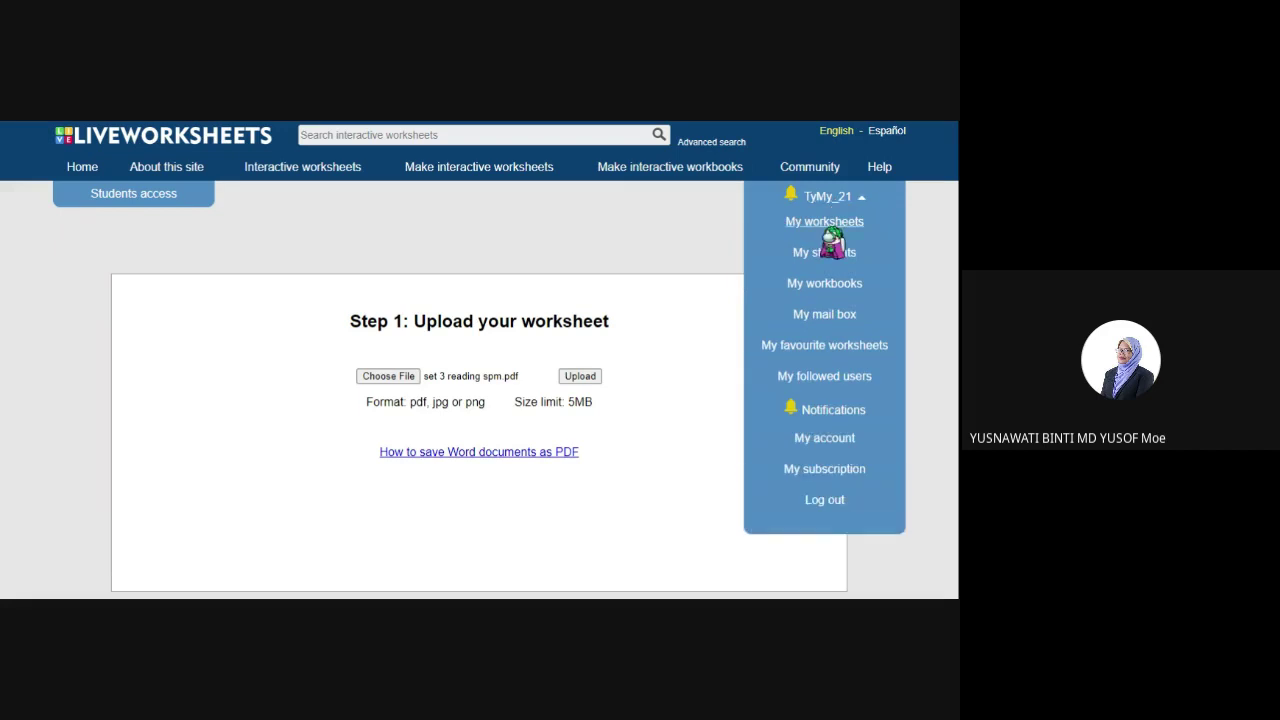
left_click(826, 222)
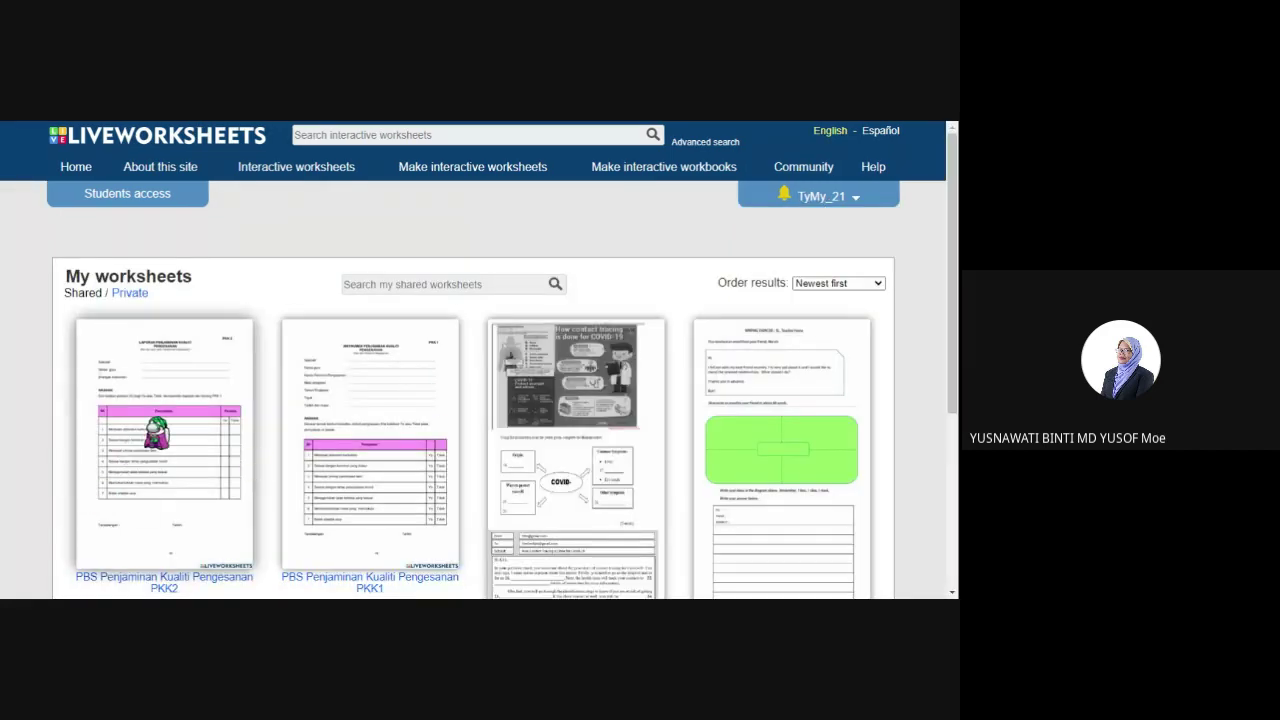
left_click(130, 293)
scroll(286, 314, "down", 3)
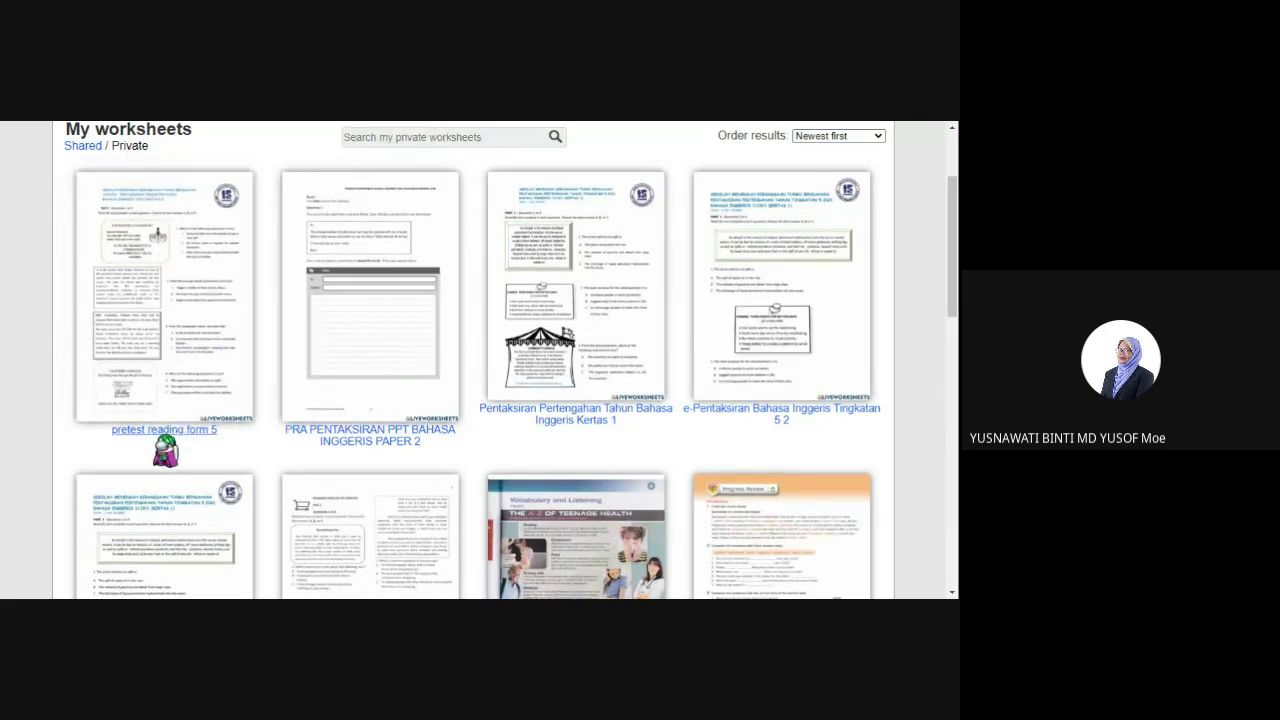
left_click(158, 294)
Look over the first questions of the worksheet and open it for editing.
scroll(513, 405, "down", 1)
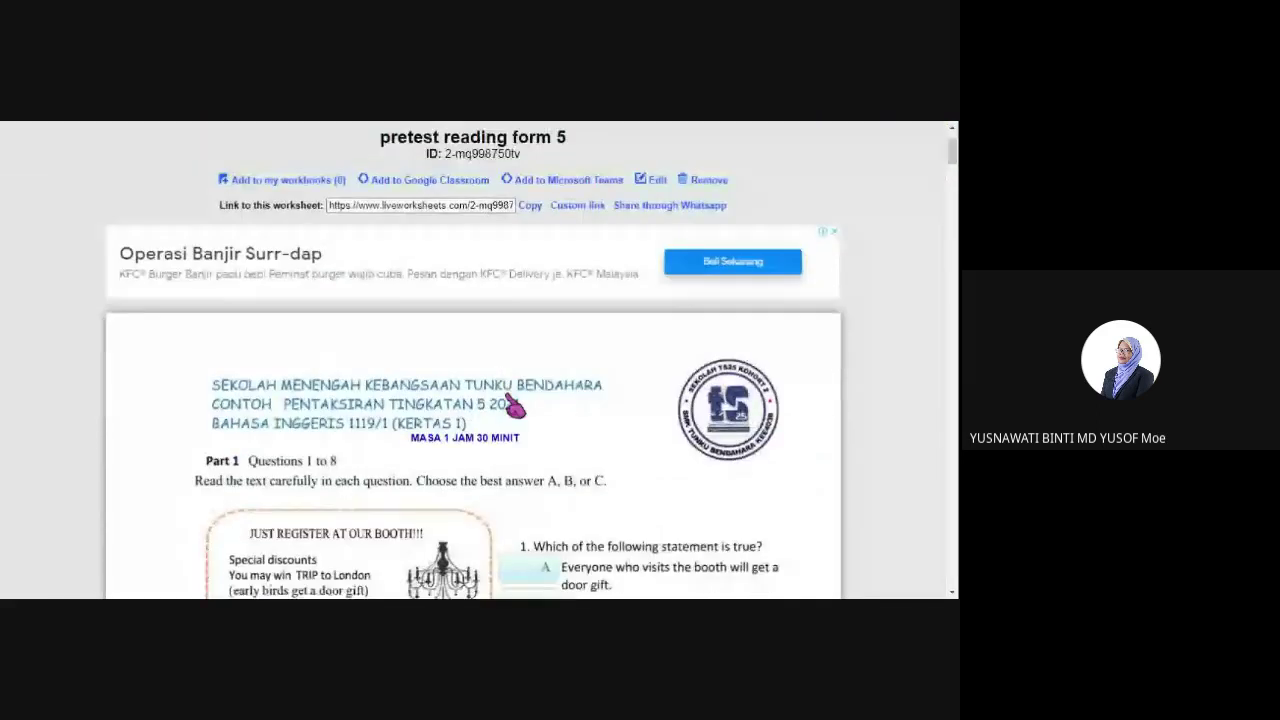
scroll(513, 405, "down", 3)
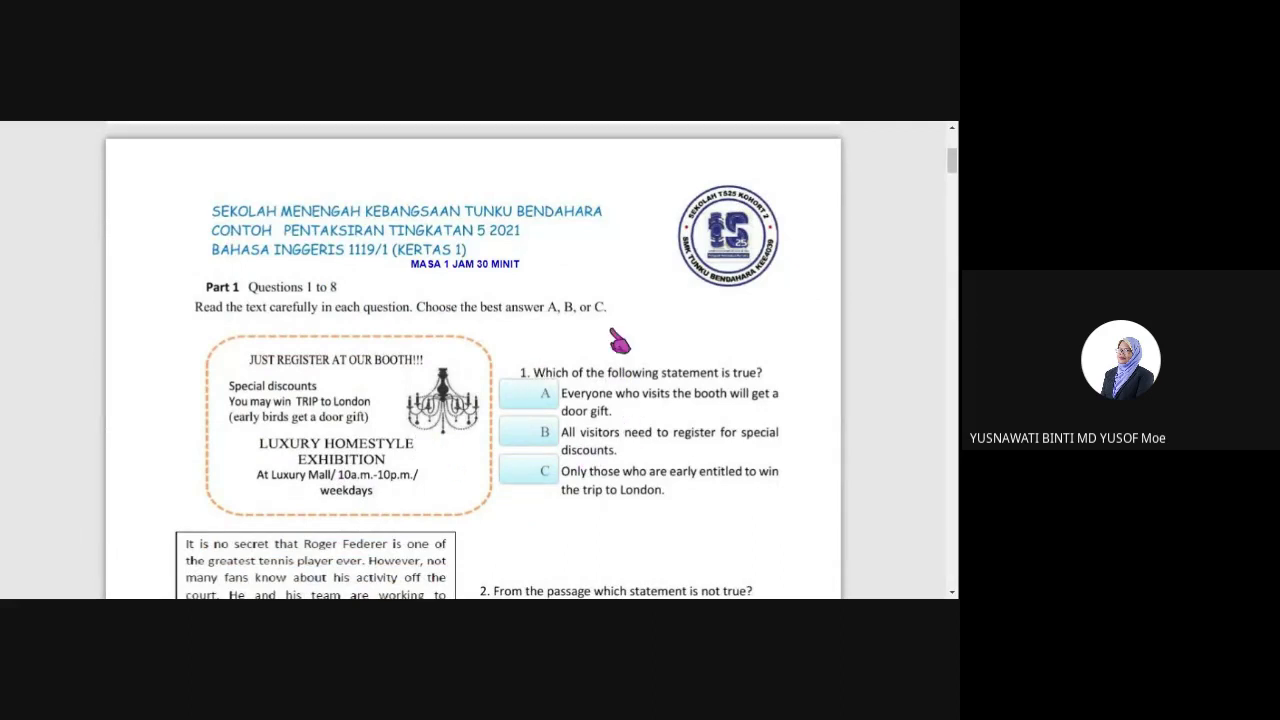
scroll(629, 336, "down", 1)
scroll(629, 336, "up", 4)
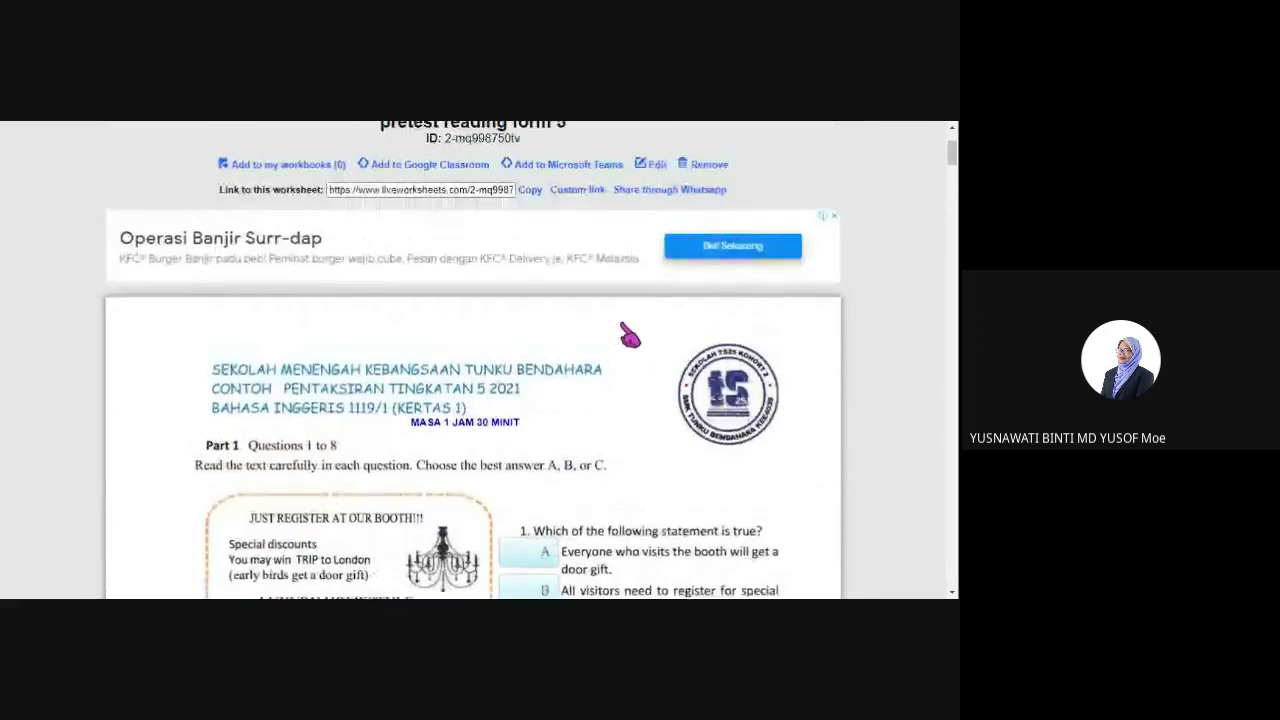
scroll(629, 336, "up", 1)
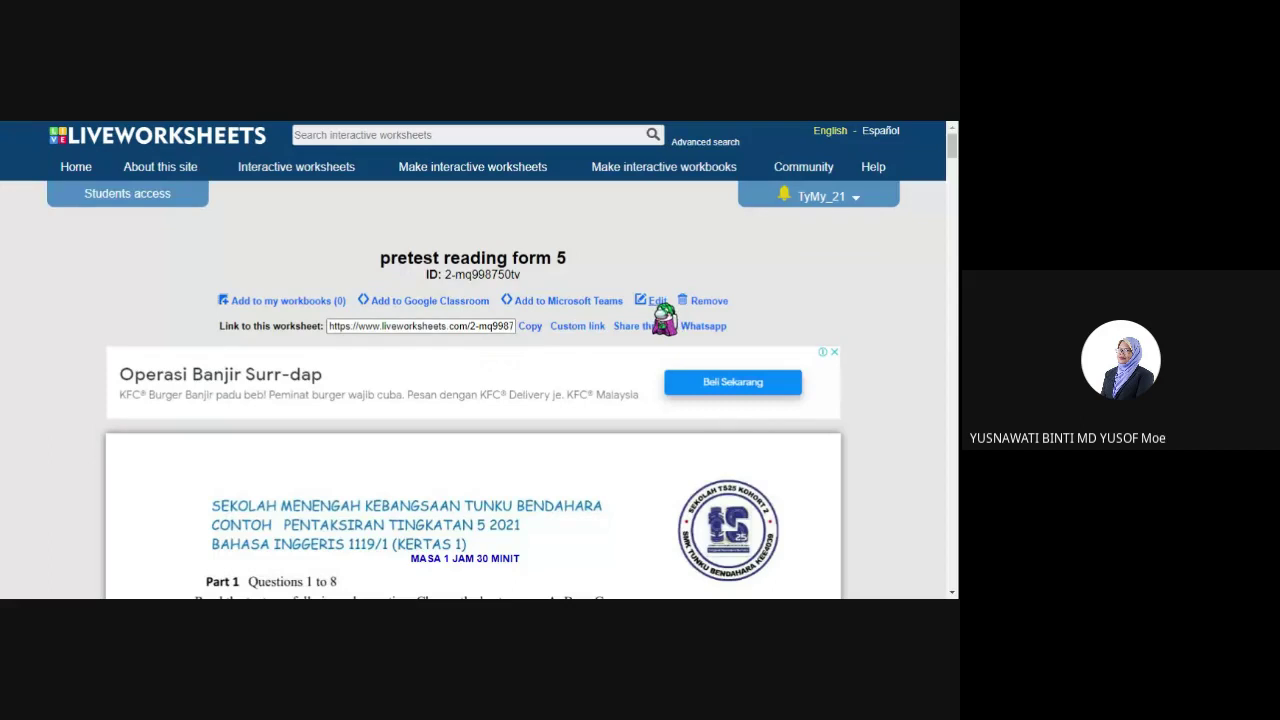
left_click(655, 302)
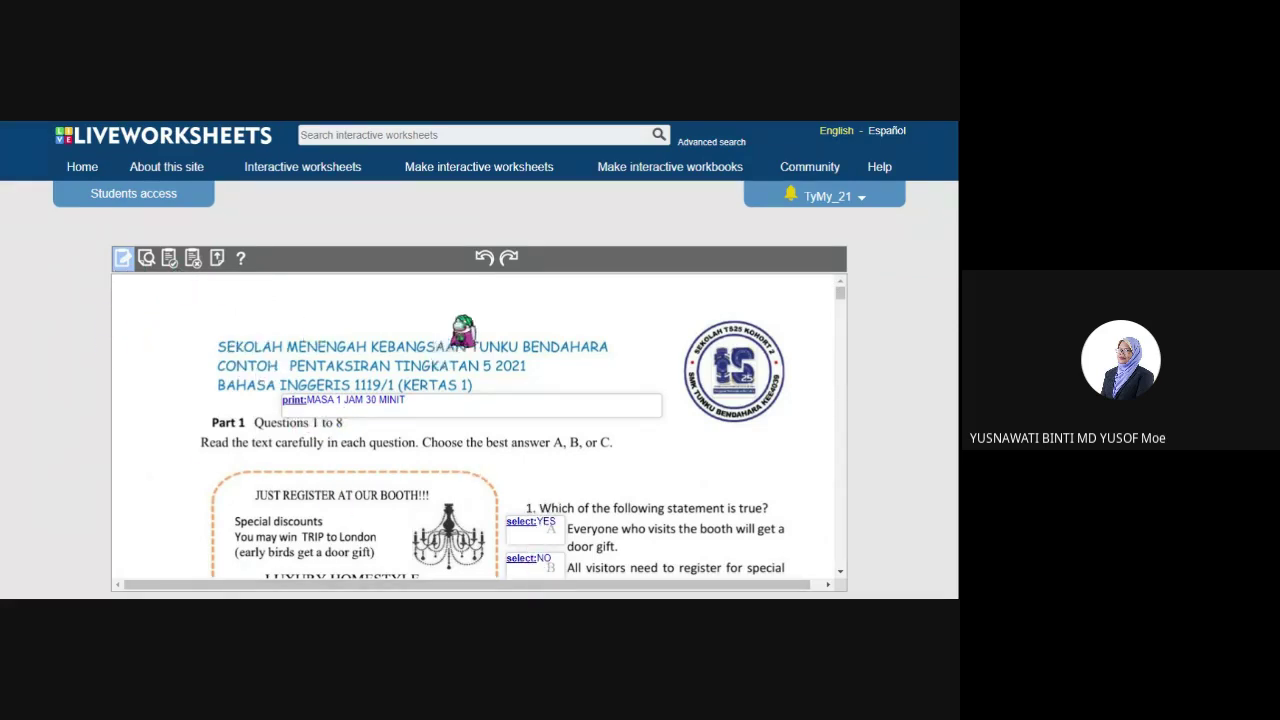
scroll(470, 330, "down", 15)
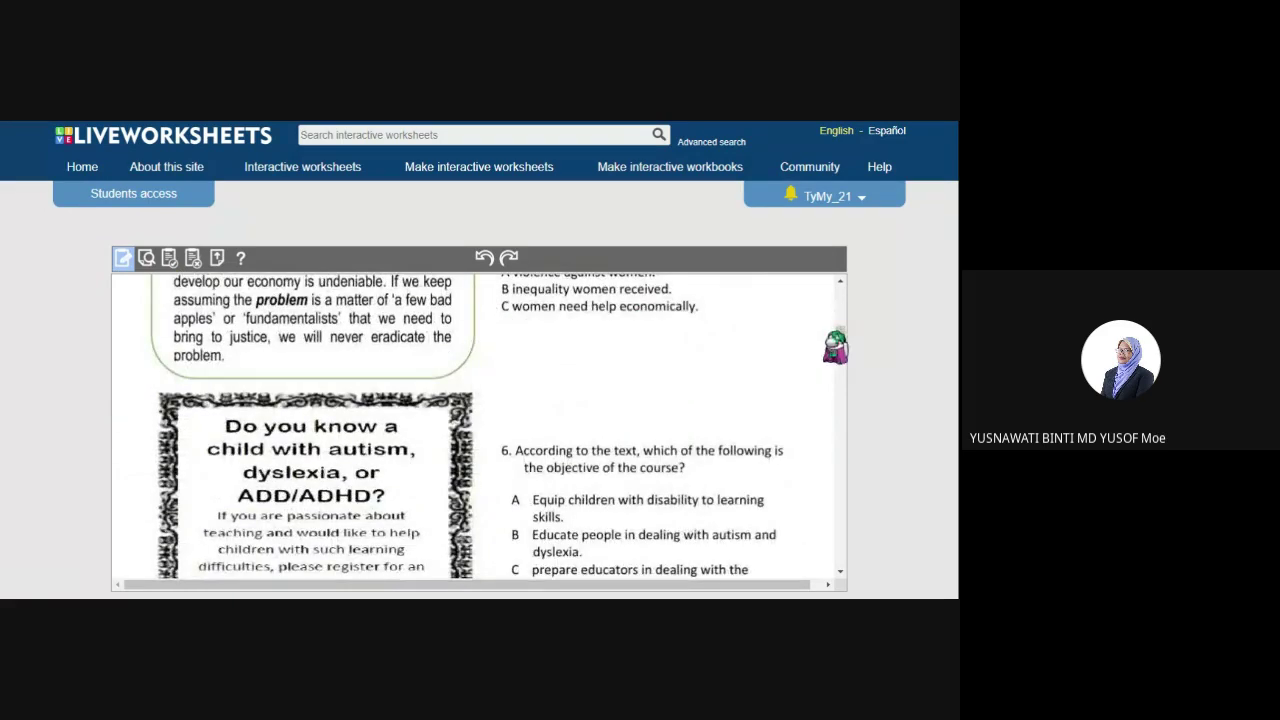
Save pretest reading form 5 as a new worksheet and choose to share it with other teachers.
left_click(169, 259)
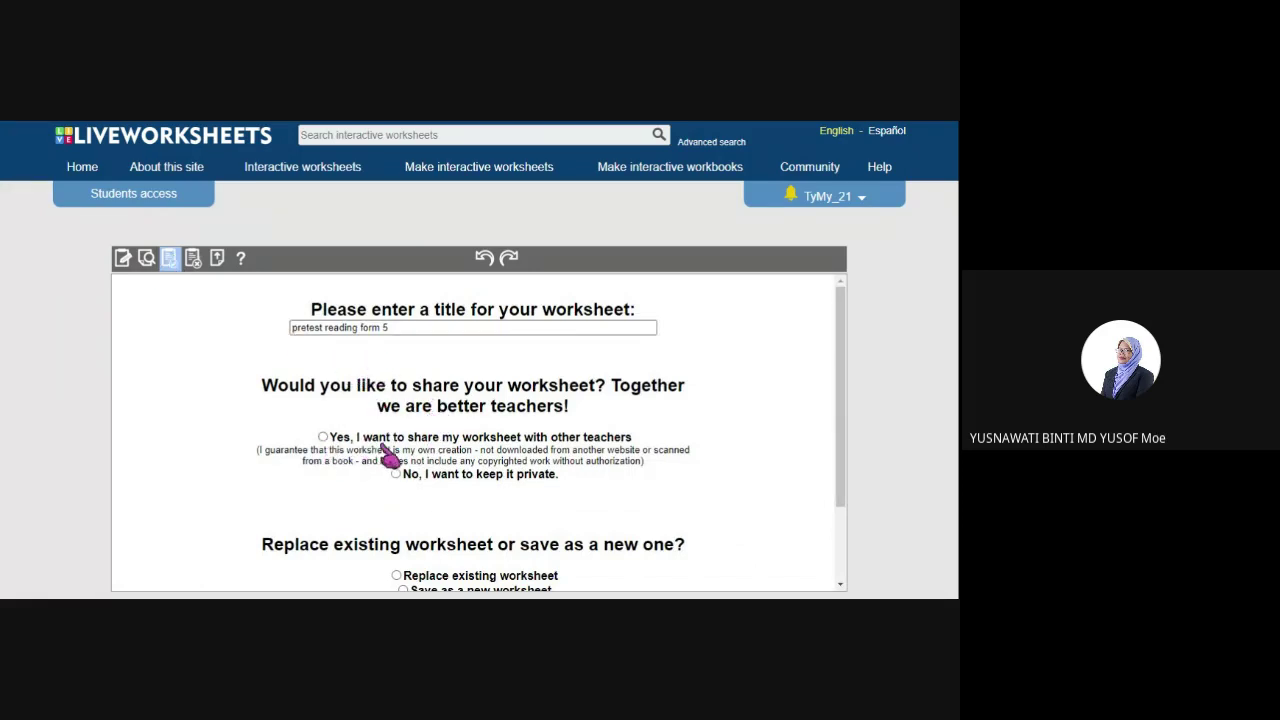
left_click(322, 437)
scroll(586, 486, "down", 2)
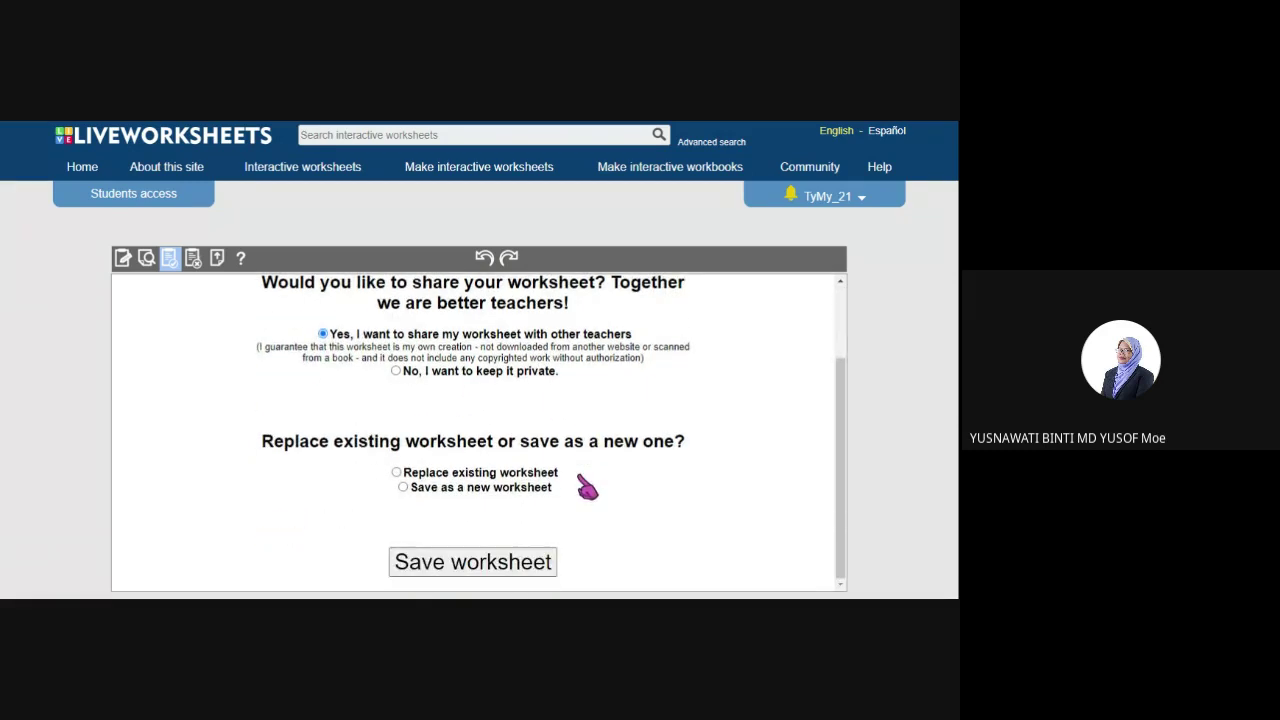
left_click(403, 488)
left_click(496, 563)
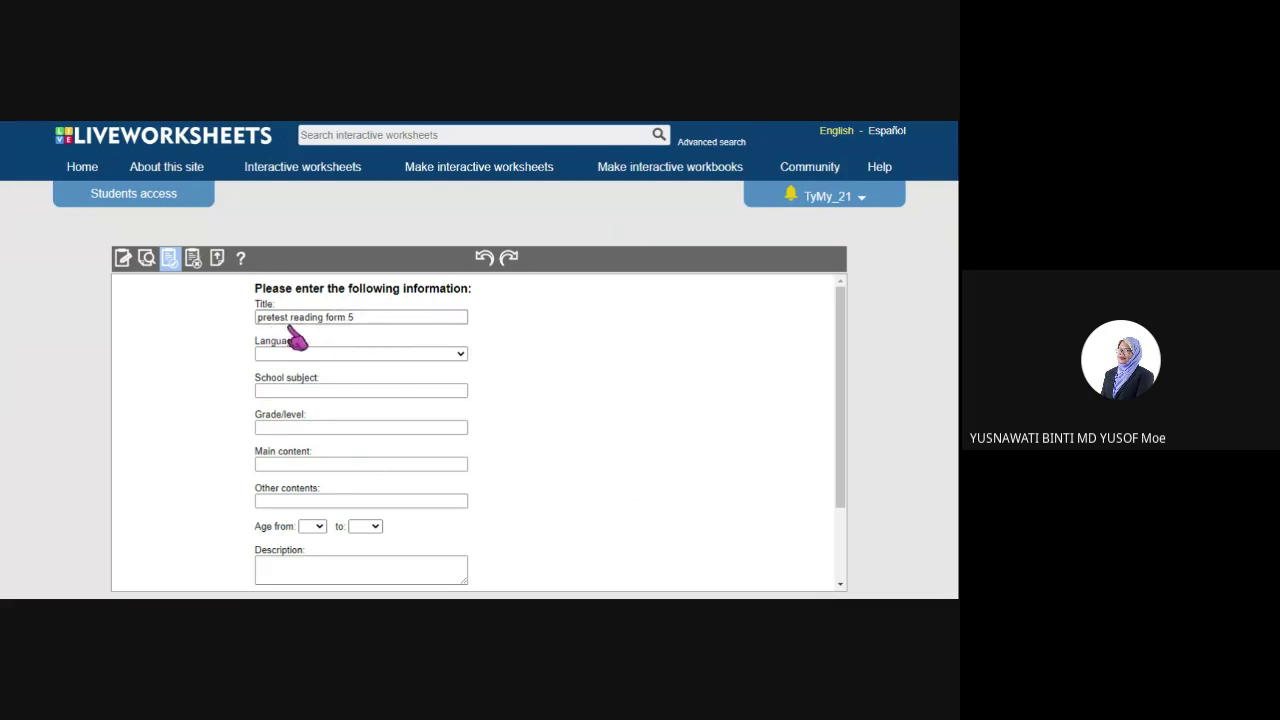
Replace the shared worksheet's title with Eppp t 17 and set its language to Indonesian.
triple_click(362, 320)
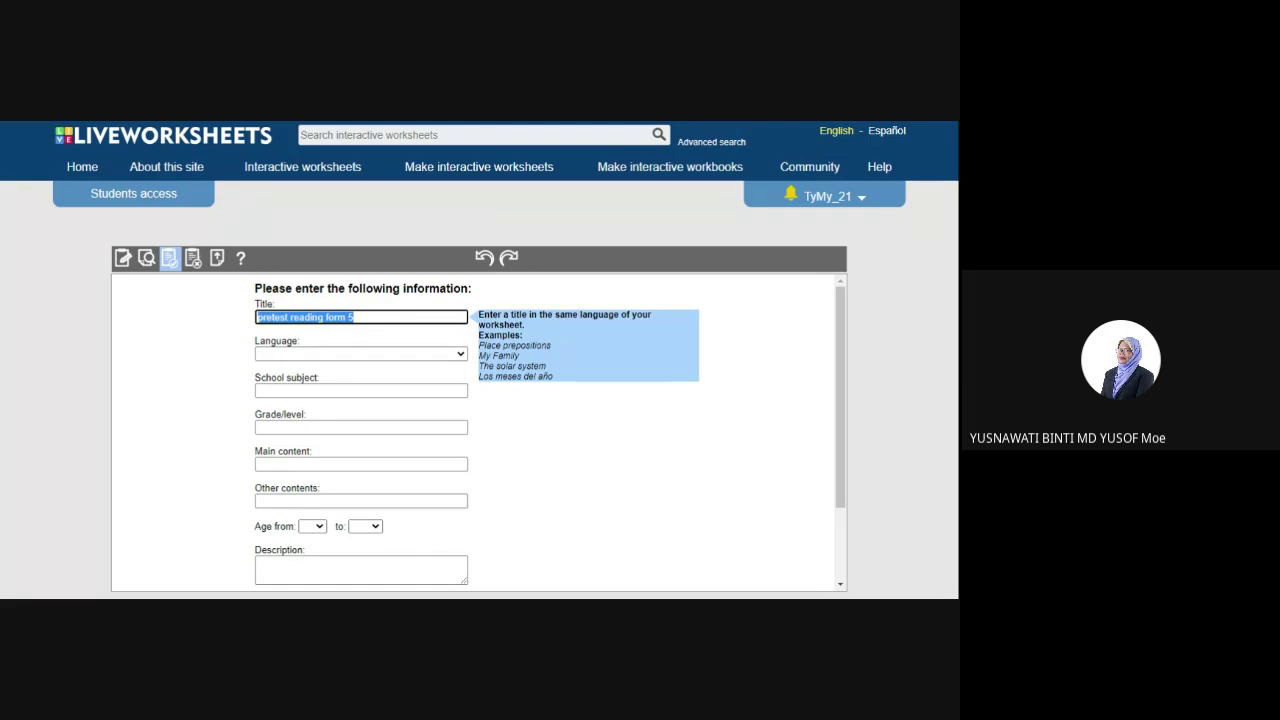
type("epp")
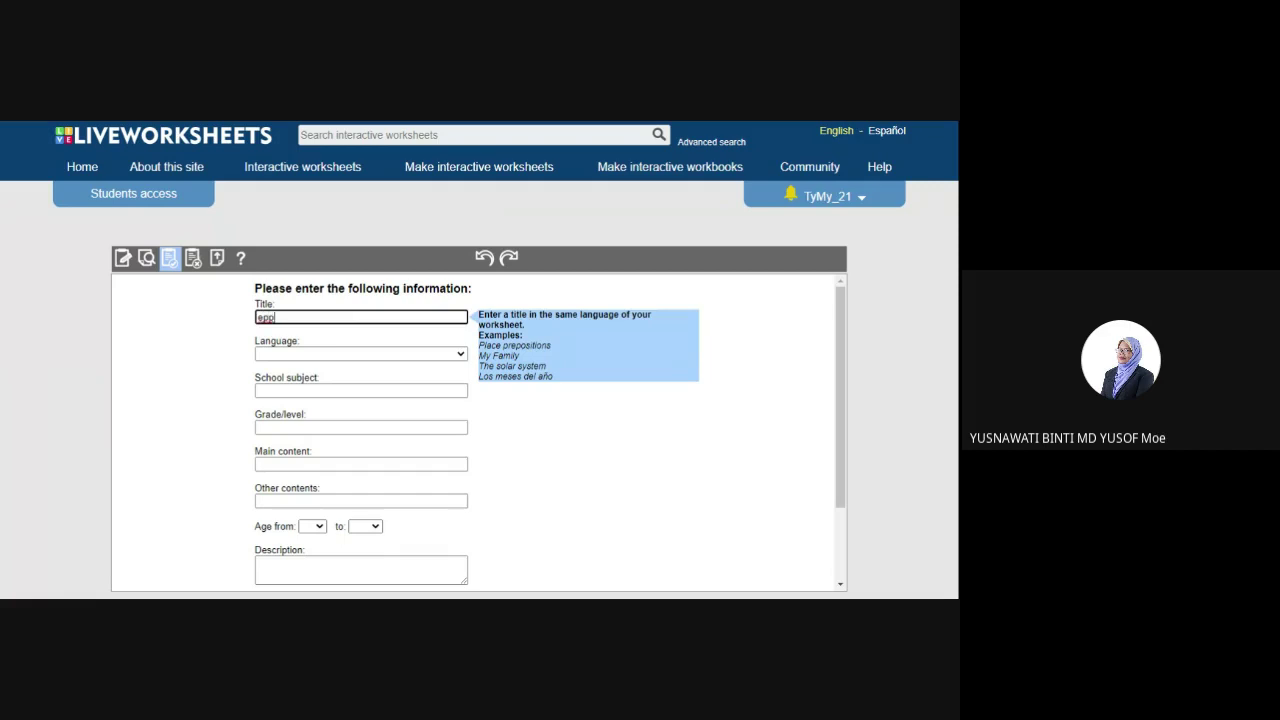
type("p")
type("5")
key("BackSpace")
type("17")
left_click(325, 353)
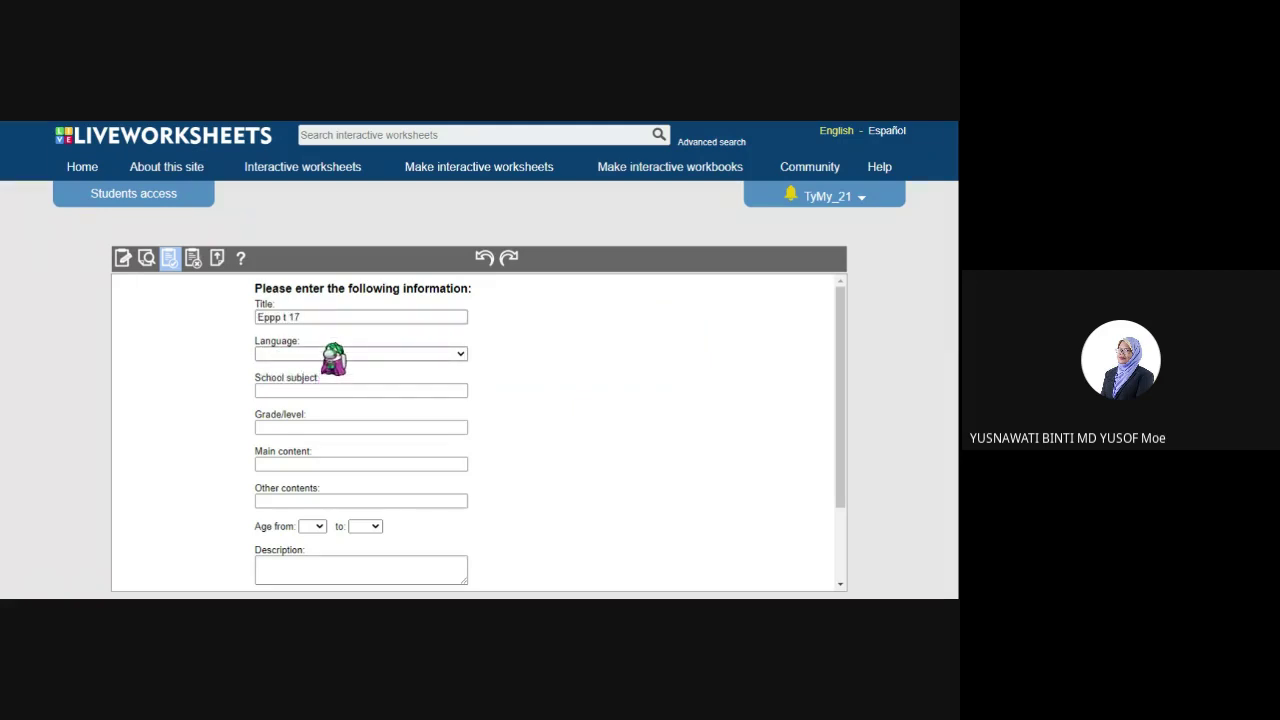
left_click(325, 160)
scroll(611, 357, "down", 1)
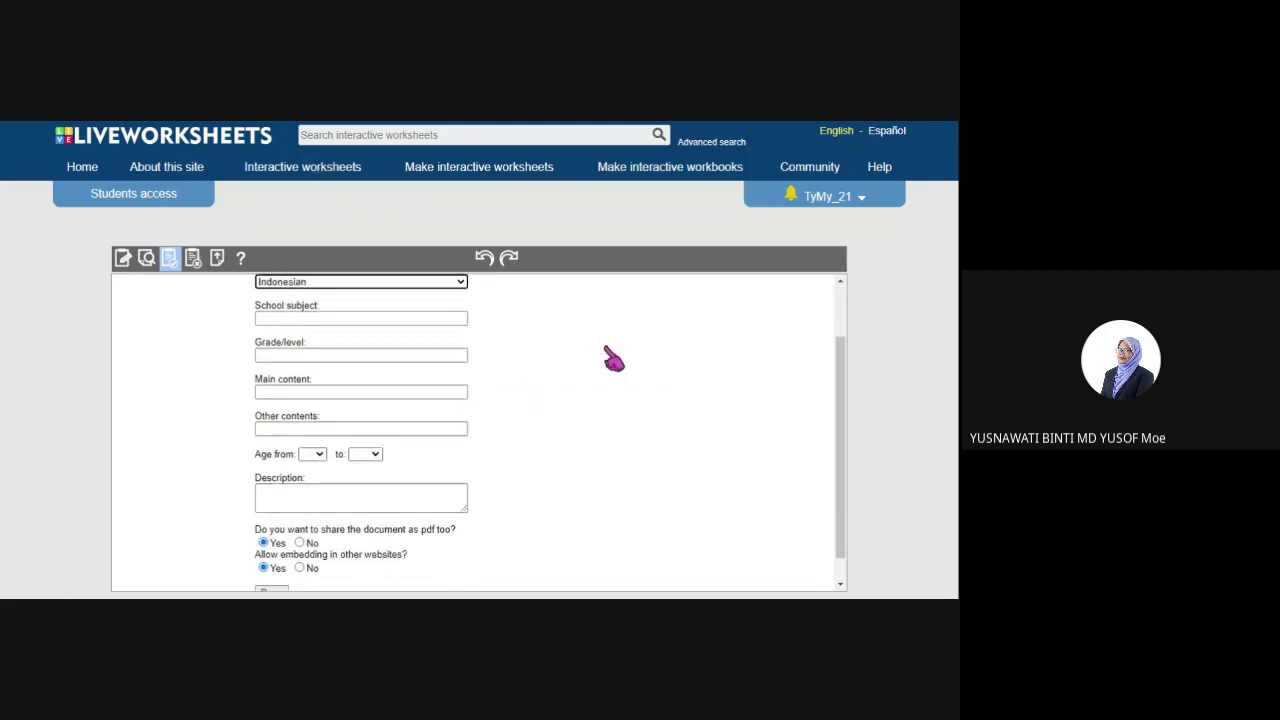
scroll(611, 357, "up", 1)
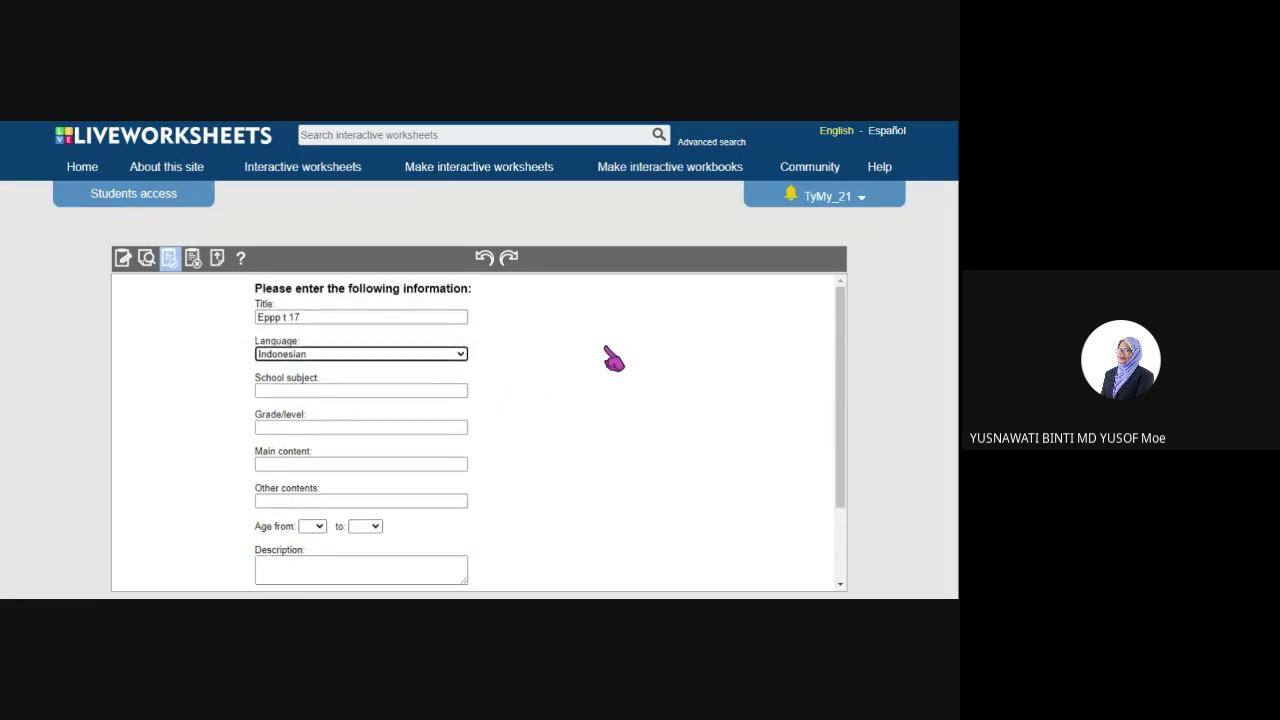
Enter bi as the school subject and 17 as the grade/level.
left_click(336, 394)
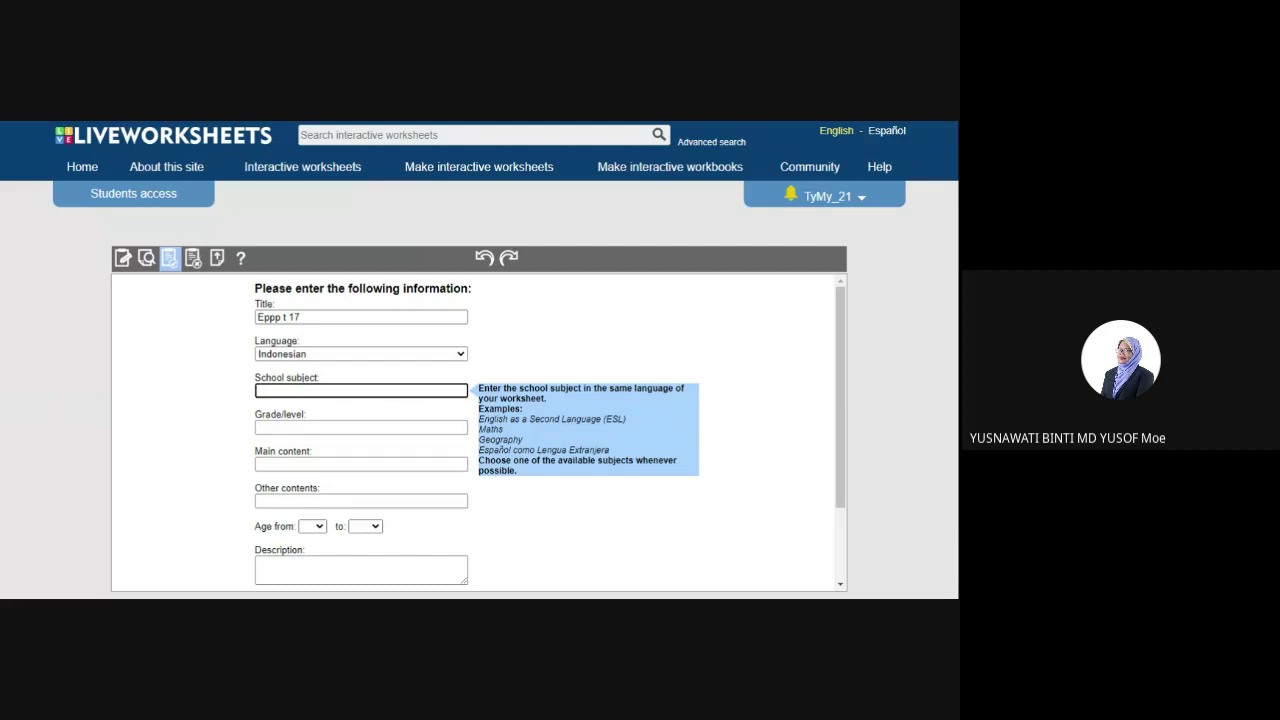
type("bi")
left_click(338, 430)
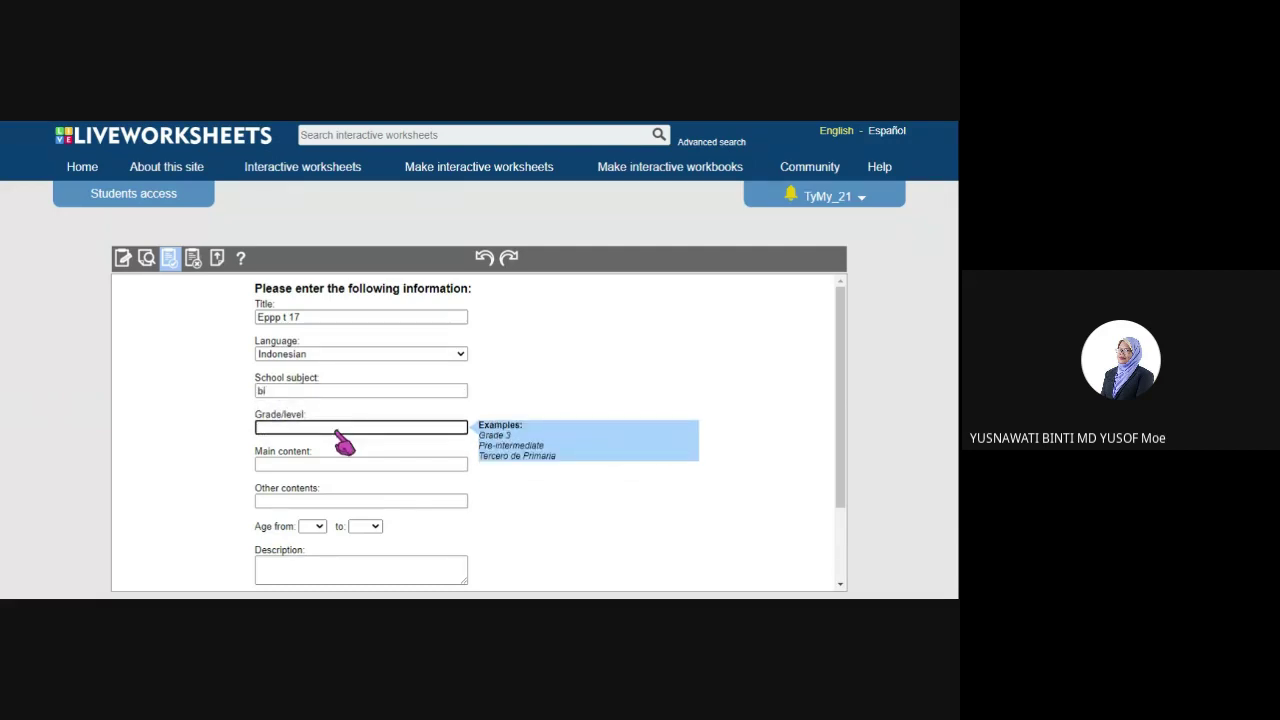
type("17")
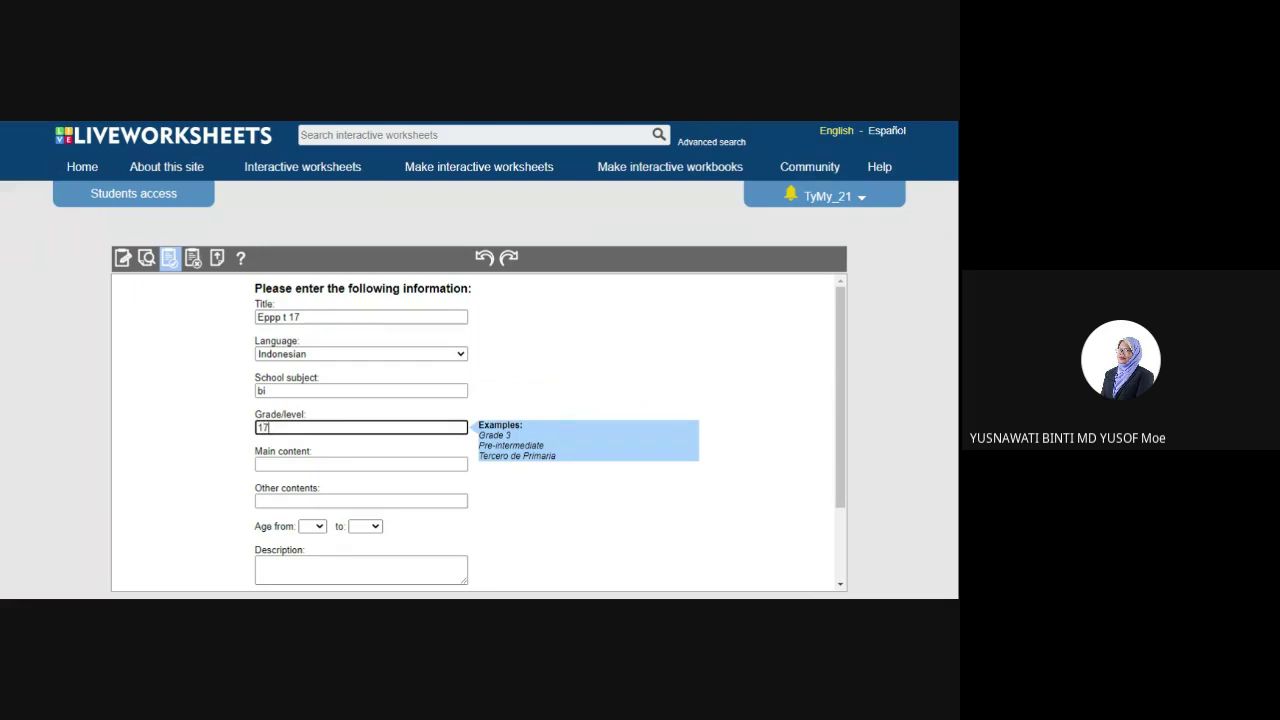
Enter Ty as the main content and pass as the other contents.
left_click(357, 465)
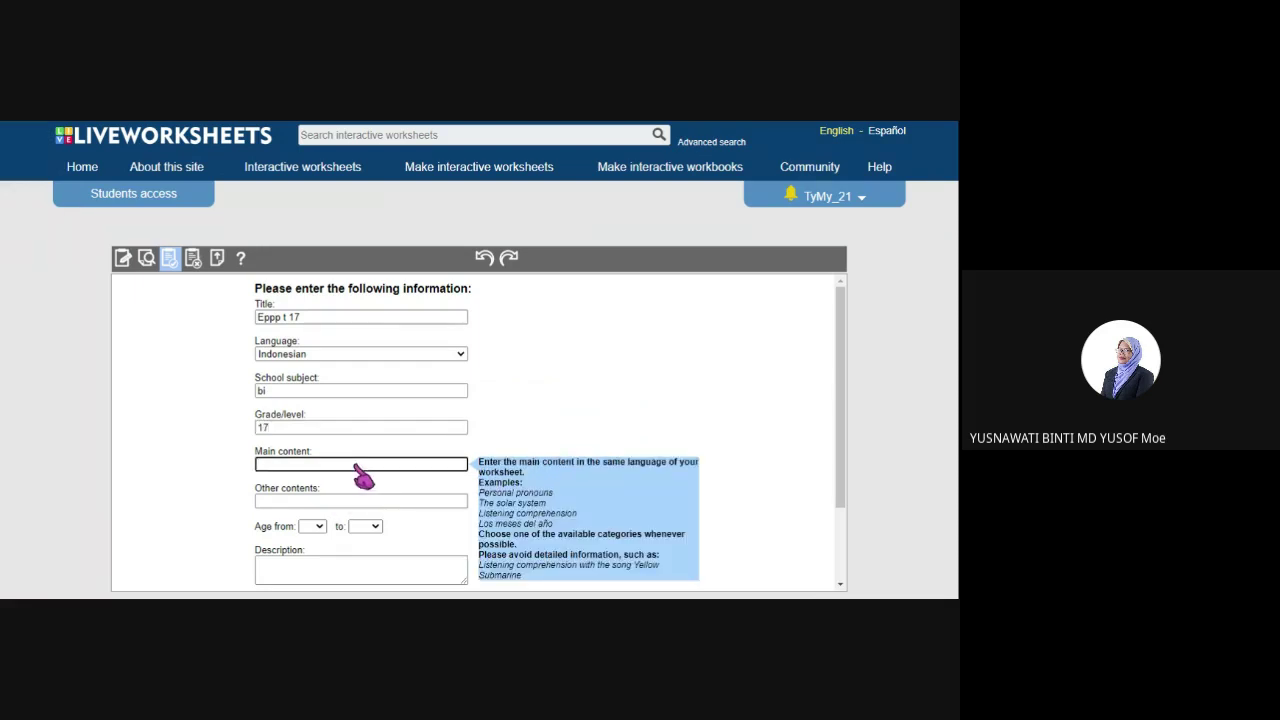
type("ty")
left_click(348, 502)
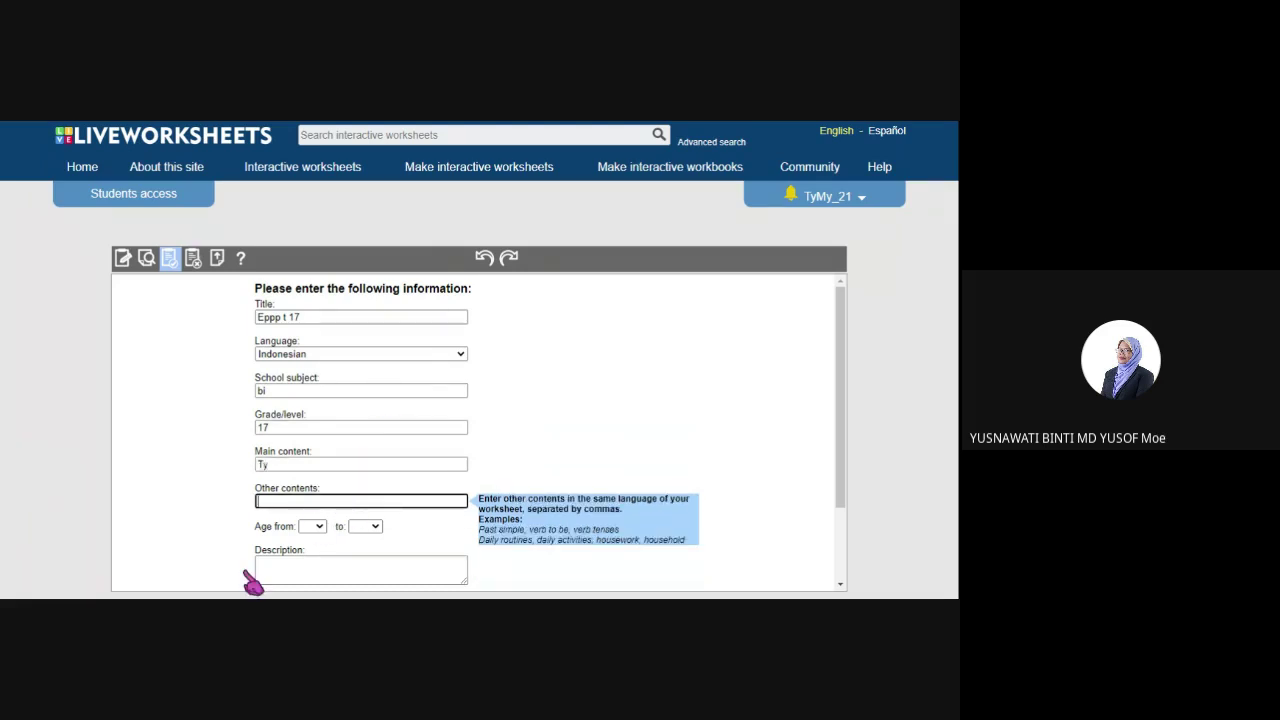
type("pass")
Set the shared worksheet's age range from 16 to 18.
scroll(714, 437, "down", 1)
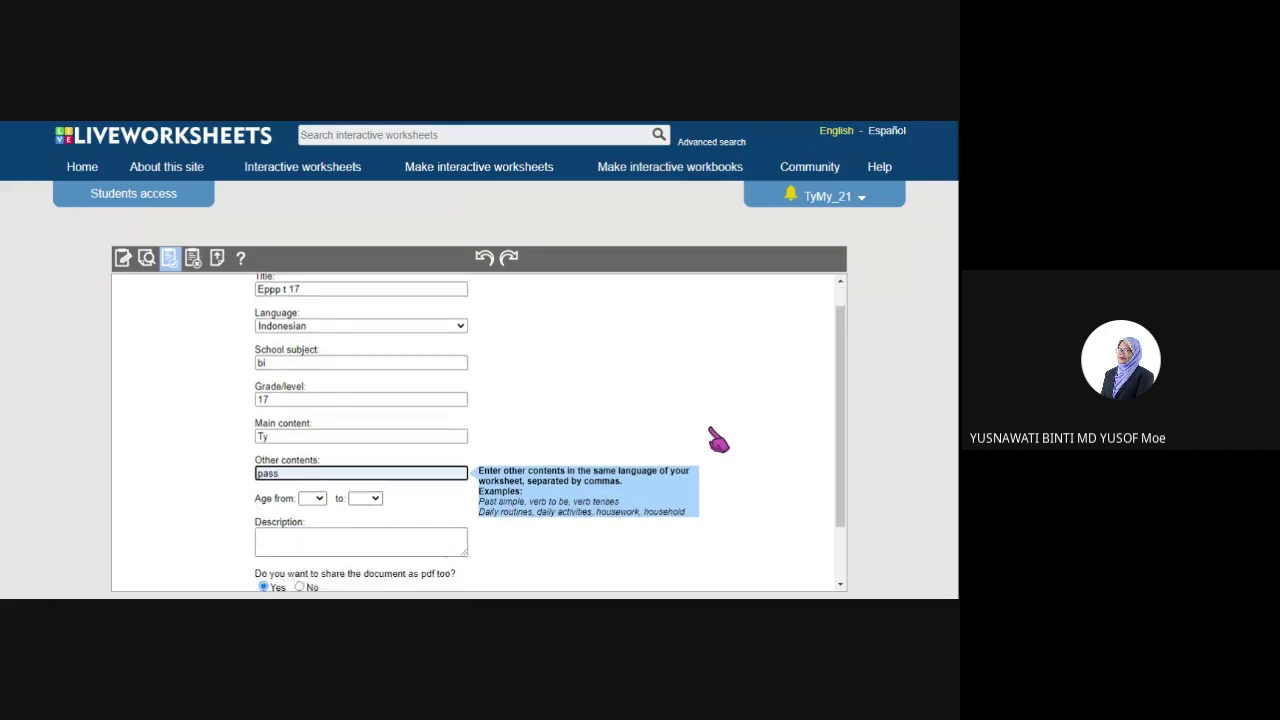
left_click(311, 453)
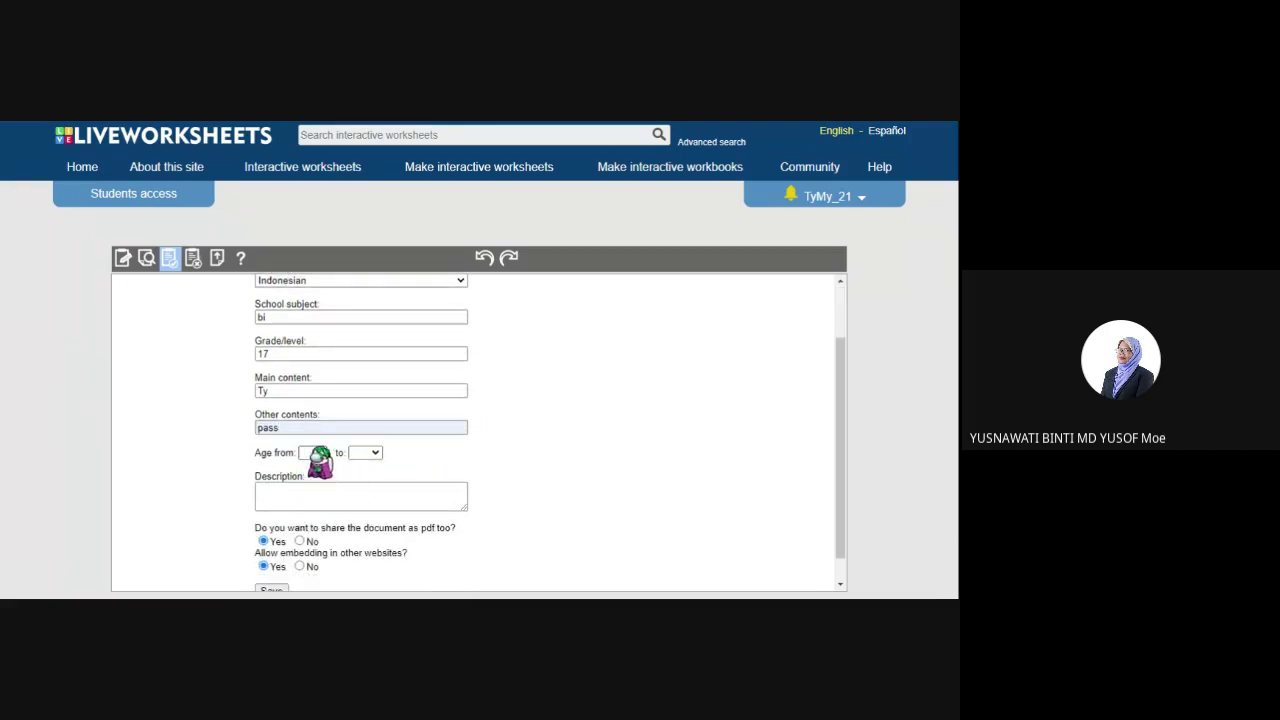
left_click(306, 441)
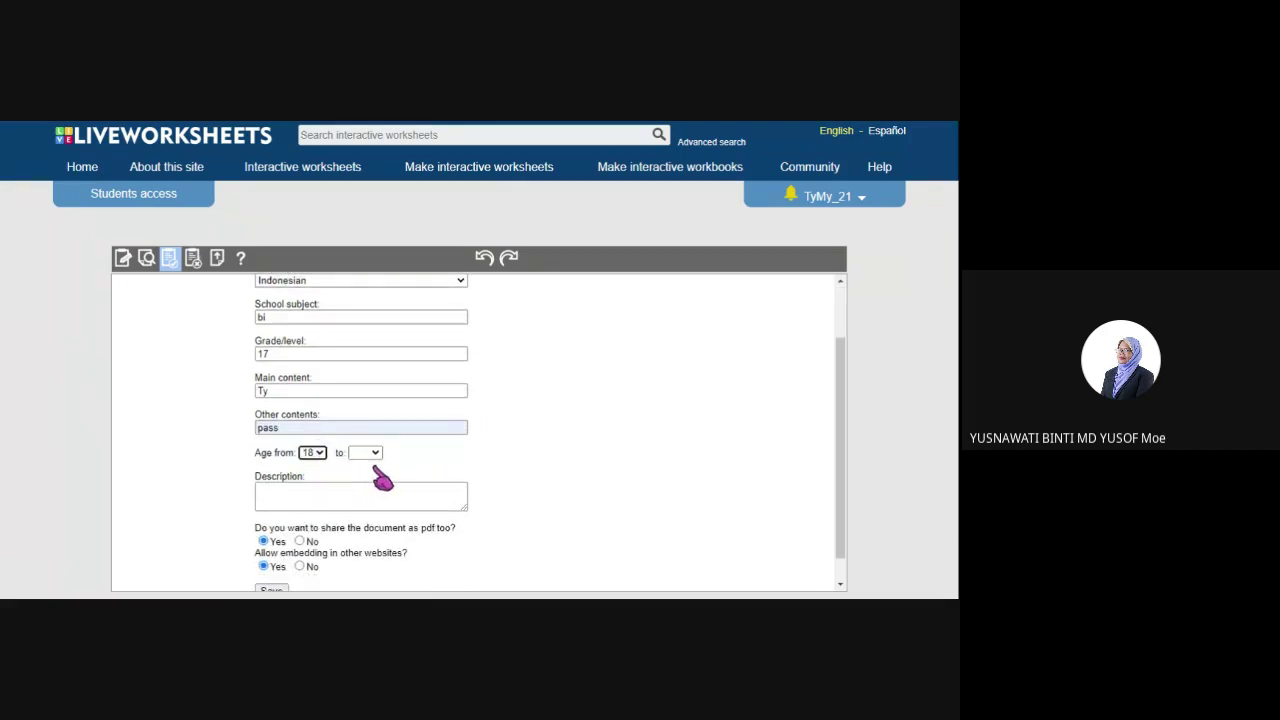
left_click(314, 455)
left_click(318, 461)
left_click(366, 452)
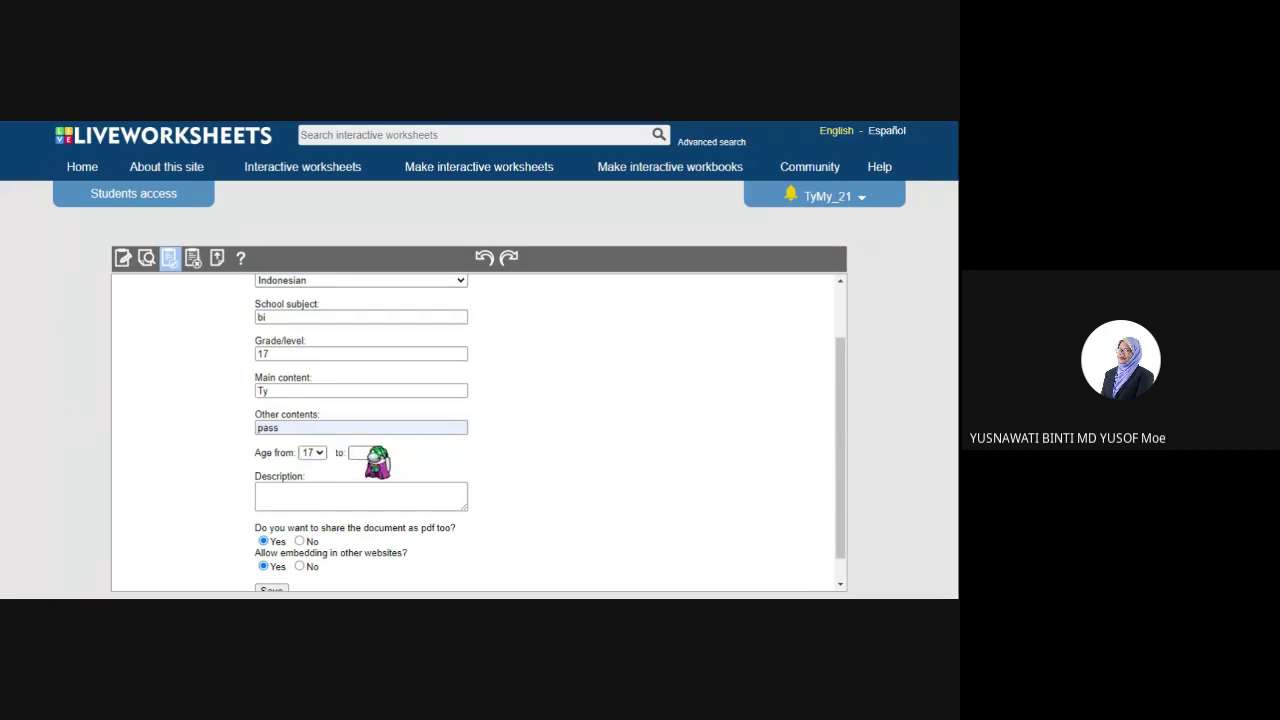
left_click(363, 438)
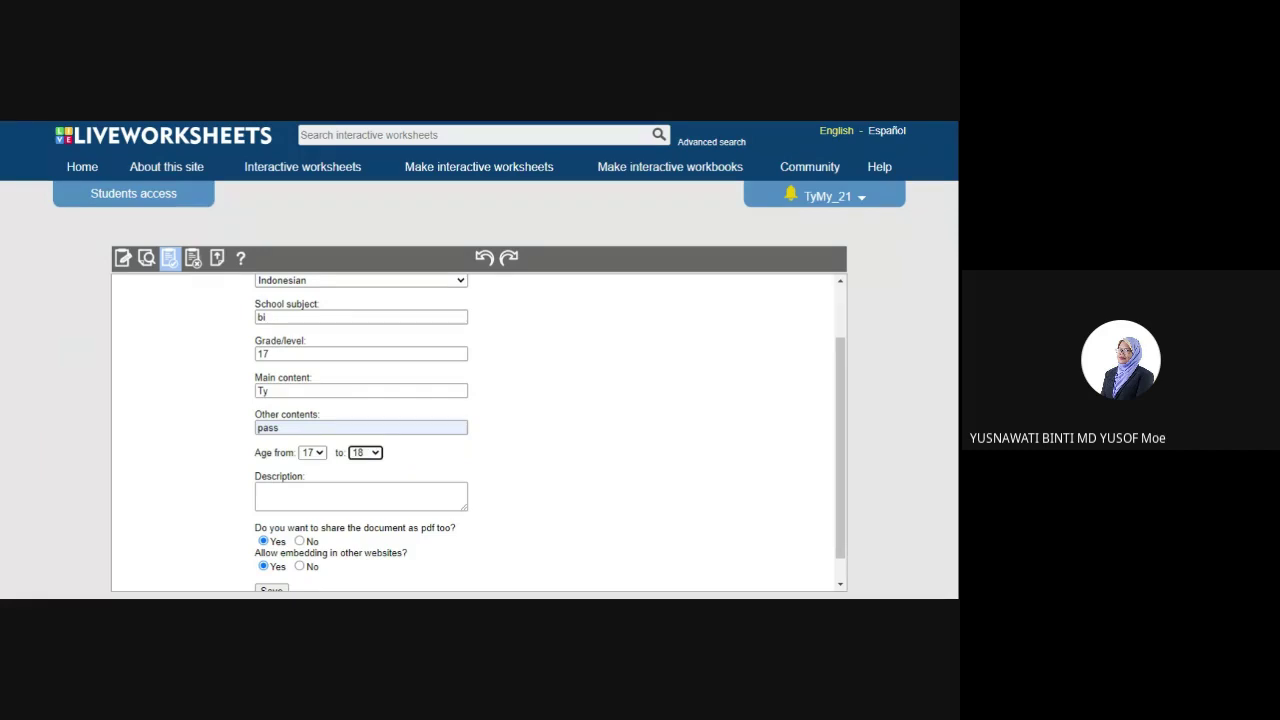
left_click(312, 451)
left_click(312, 400)
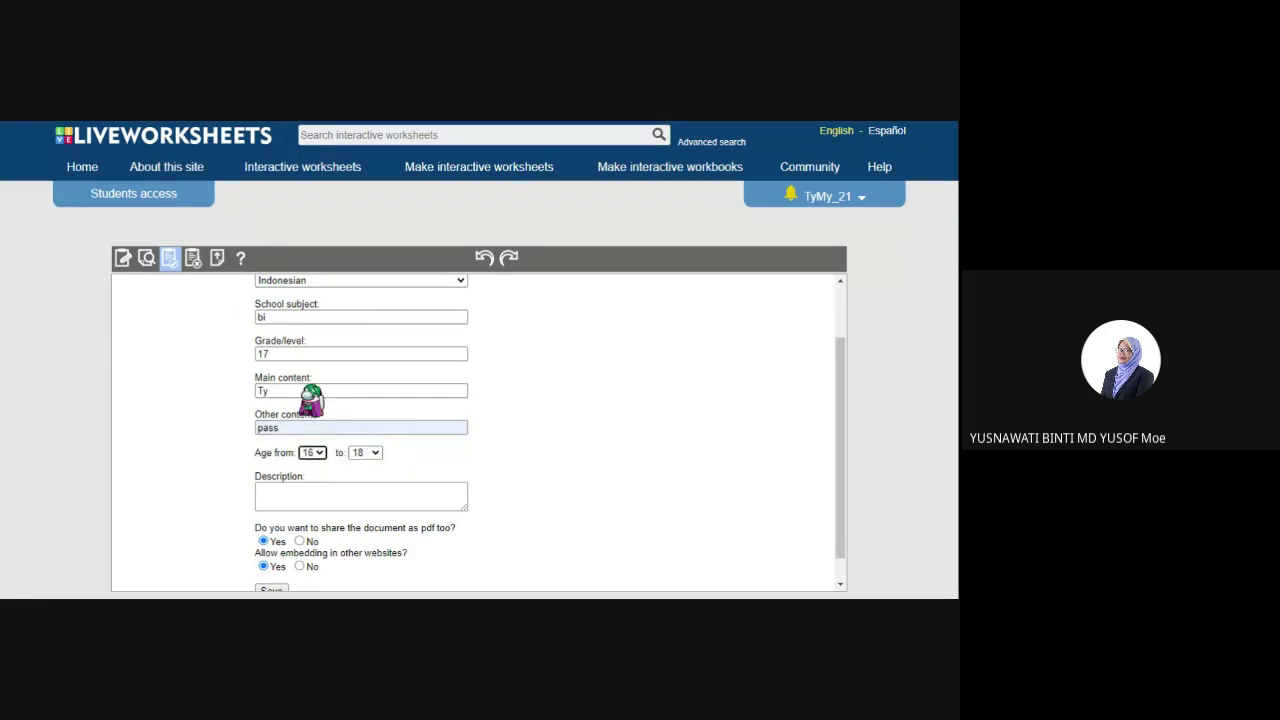
Enter hihi as the worksheet's description and try to save the sharing information.
scroll(672, 437, "down", 1)
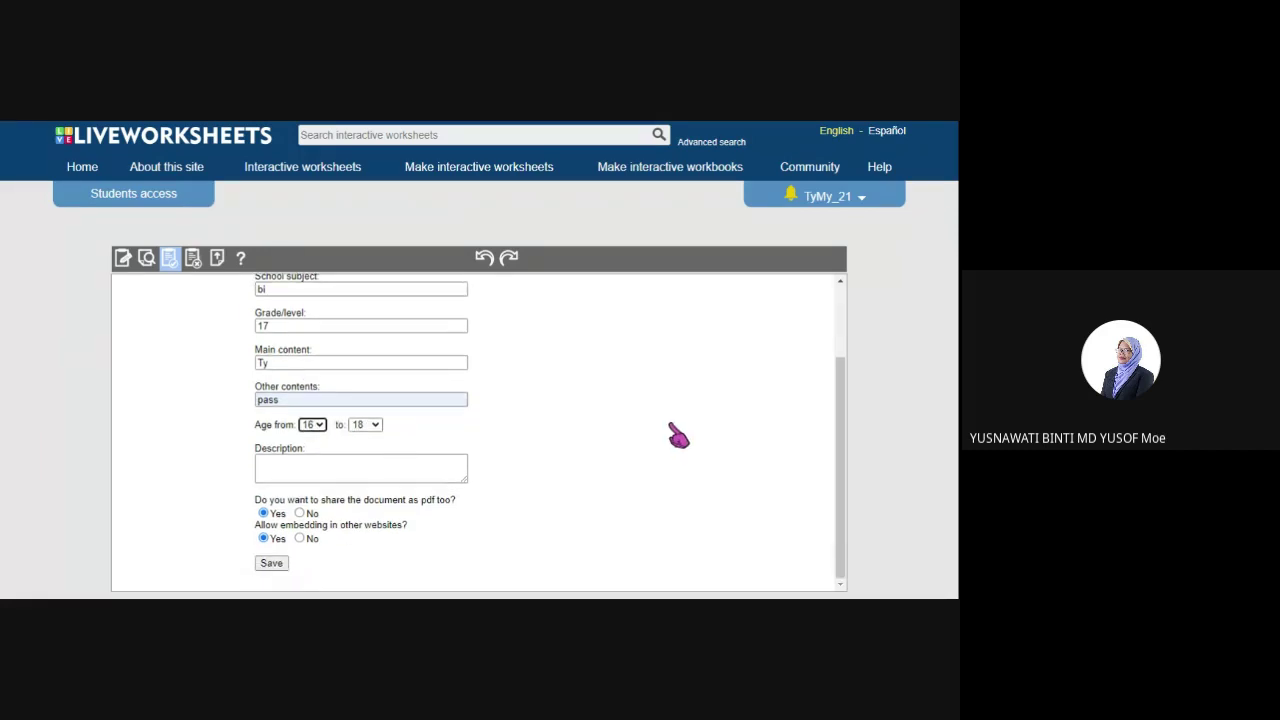
left_click(296, 472)
type("hihi")
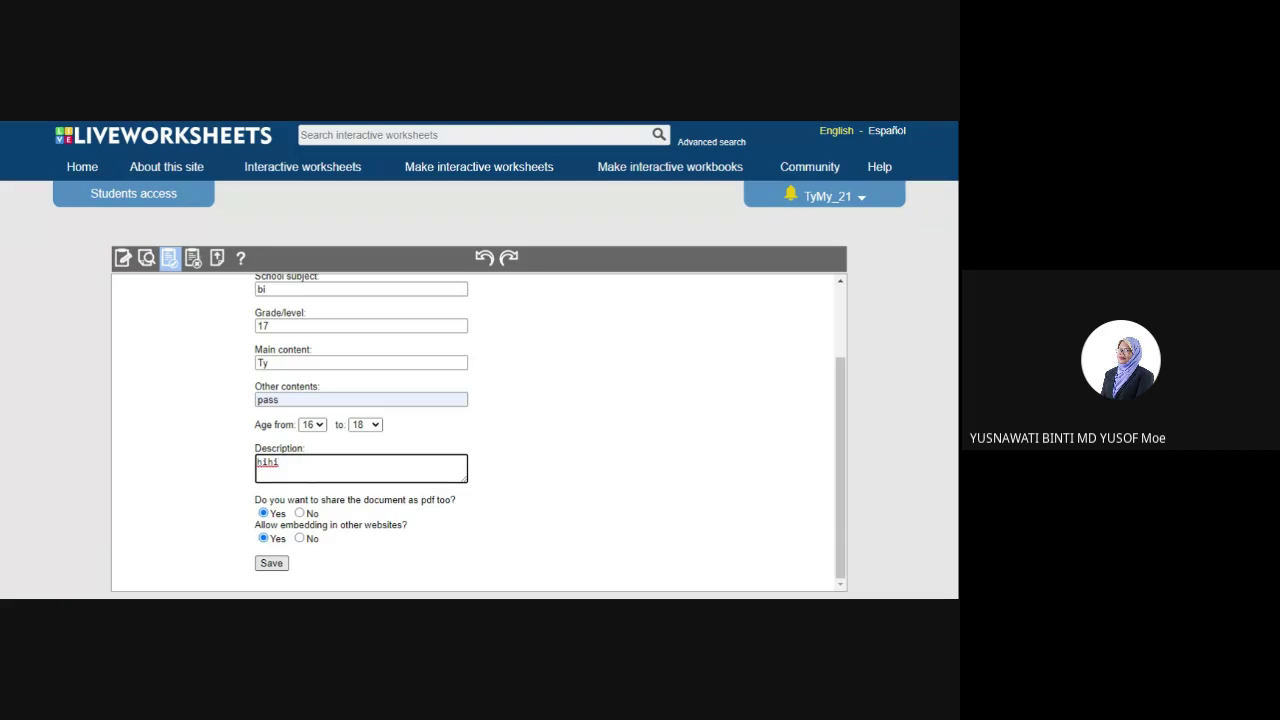
left_click(276, 568)
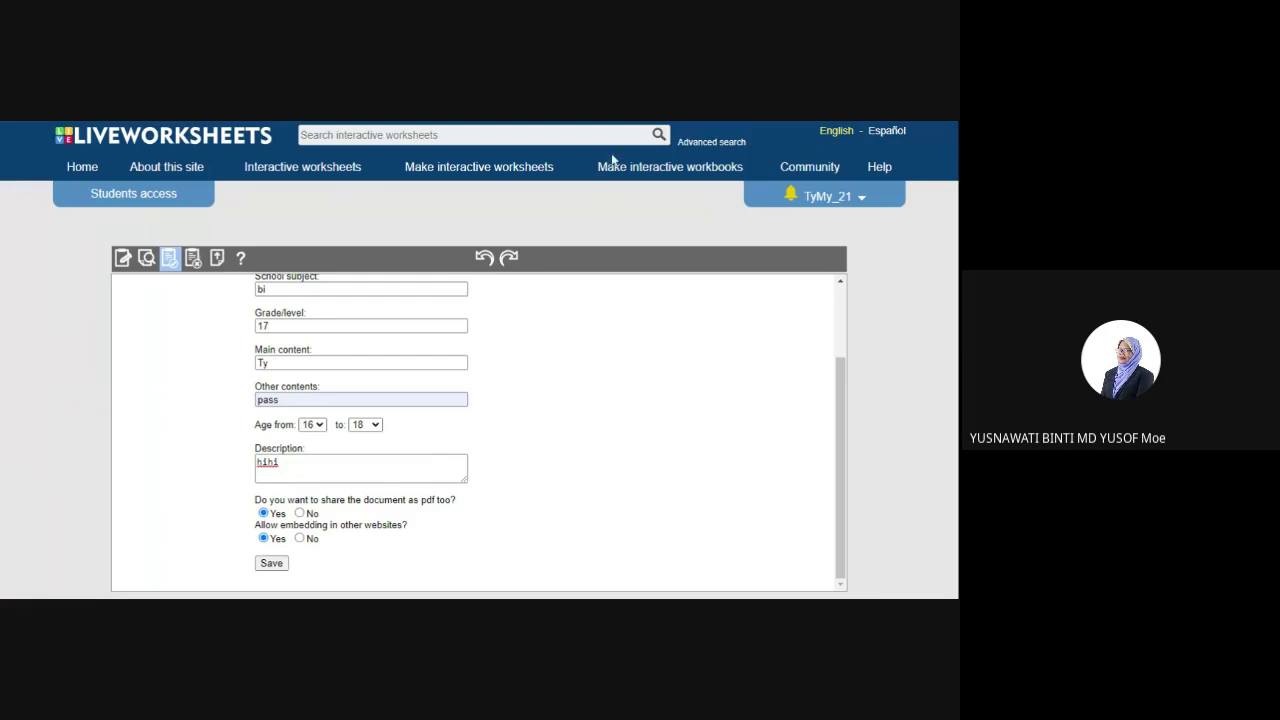
Replace the description with huan ta na beii and save the shared worksheet's information.
left_click(297, 477)
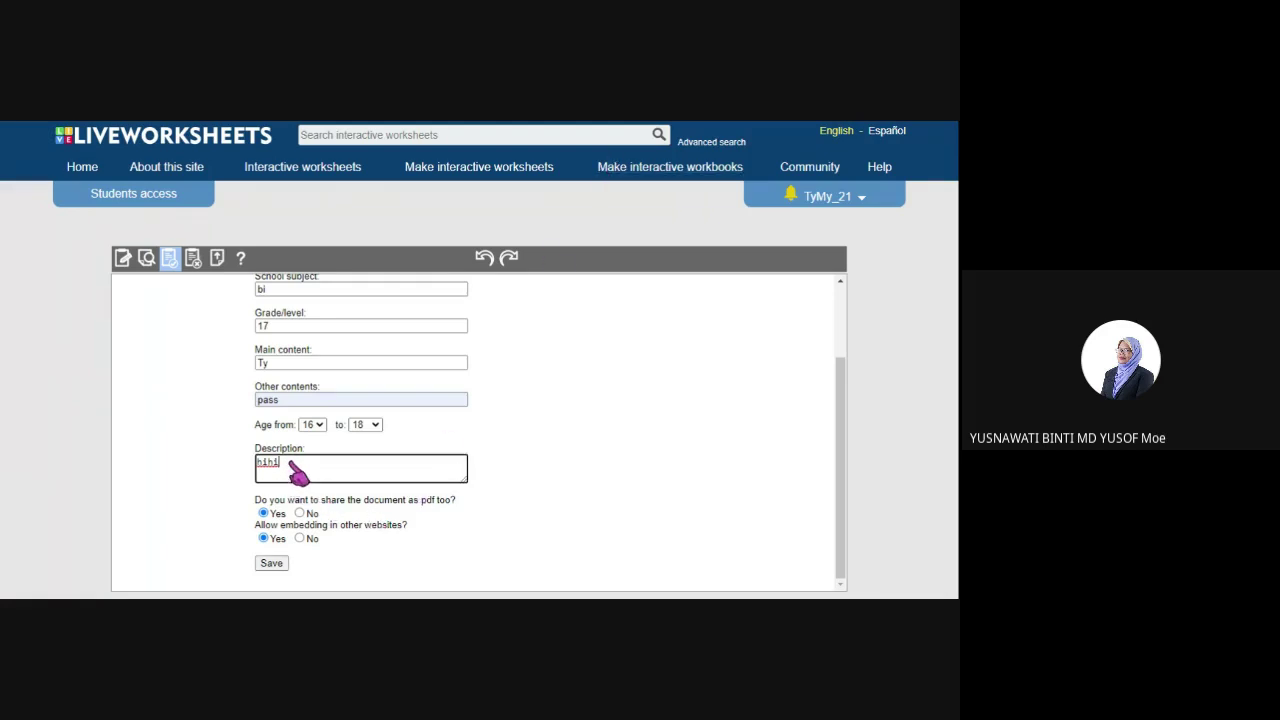
key("BackSpace")
key("BackSpace")
key("BackSpace")
key("BackSpace")
type("huan ta na beii")
left_click(271, 563)
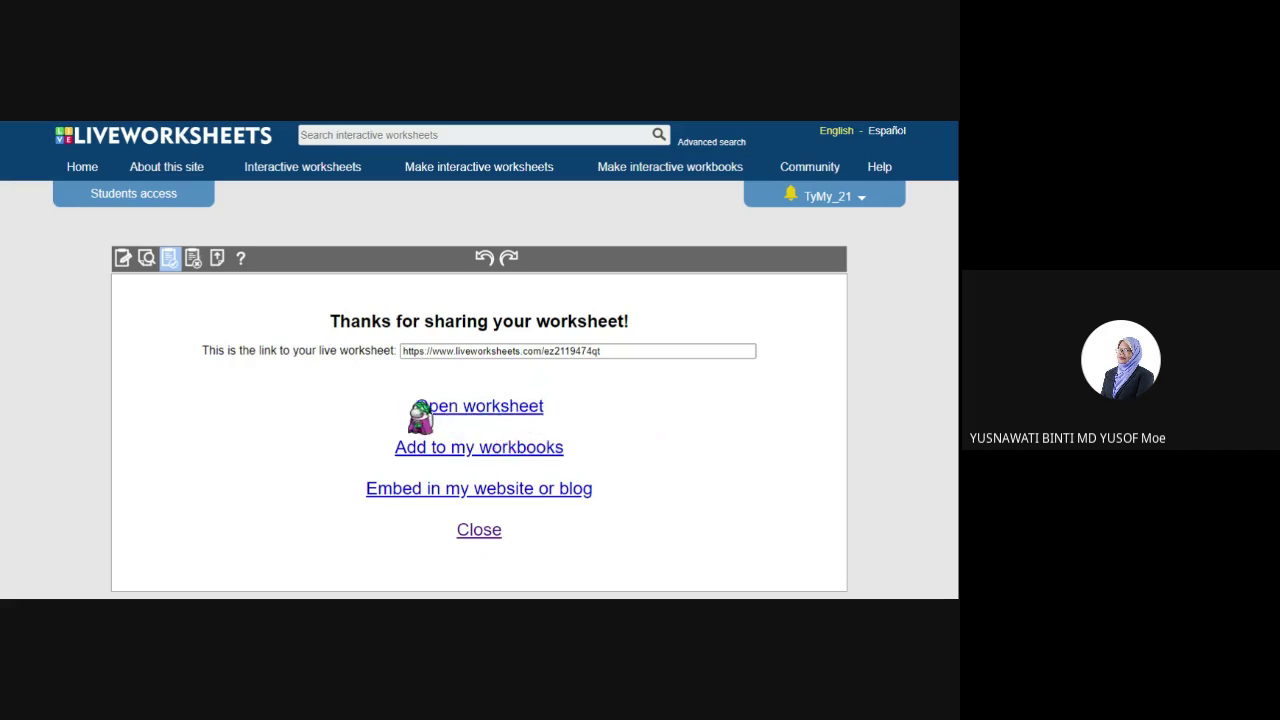
Open the newly shared Eppp t 17 worksheet, look over its page and start editing it.
left_click(492, 408)
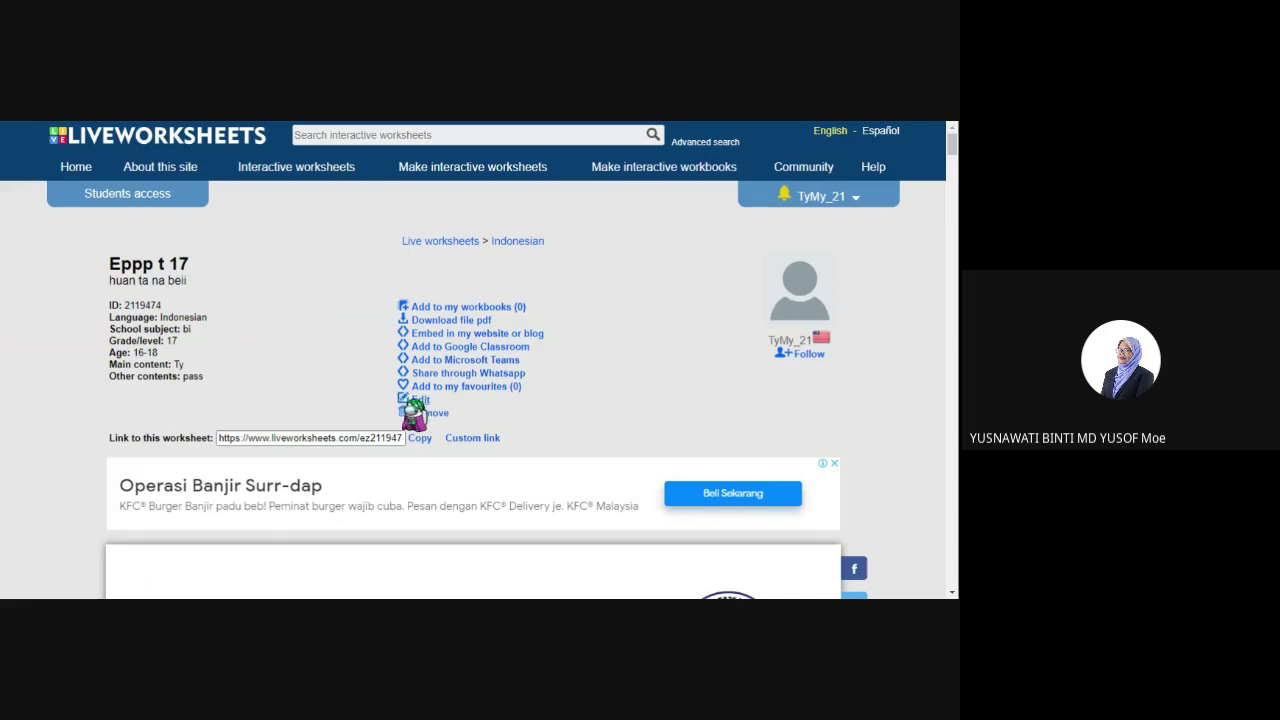
scroll(606, 386, "down", 2)
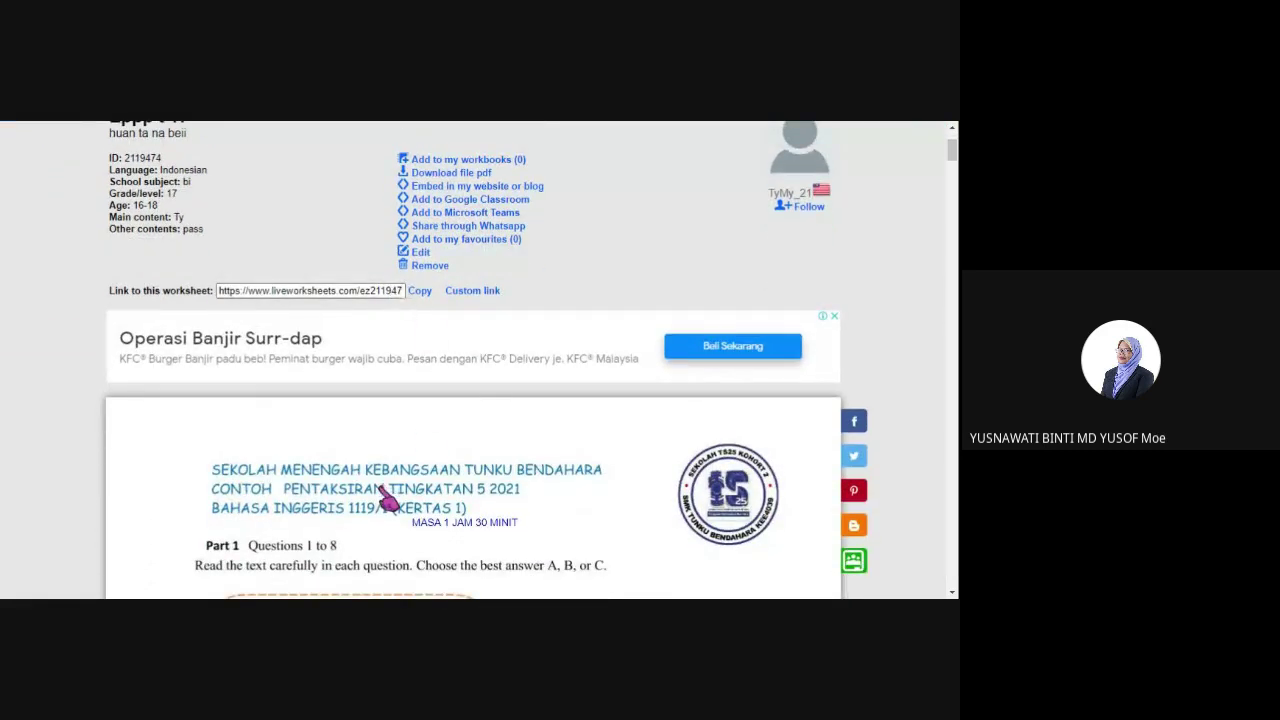
scroll(392, 491, "down", 1)
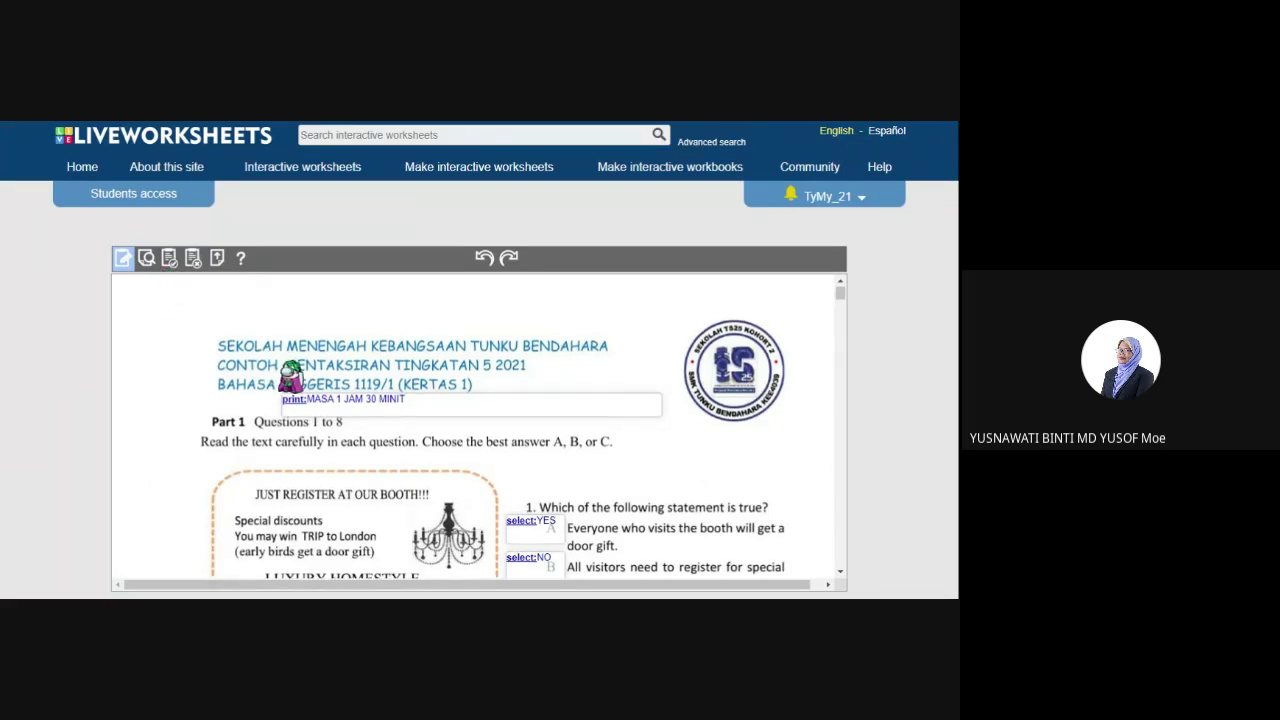
Change the answer in the text box below question 4's options.
scroll(290, 375, "down", 2)
scroll(266, 371, "up", 2)
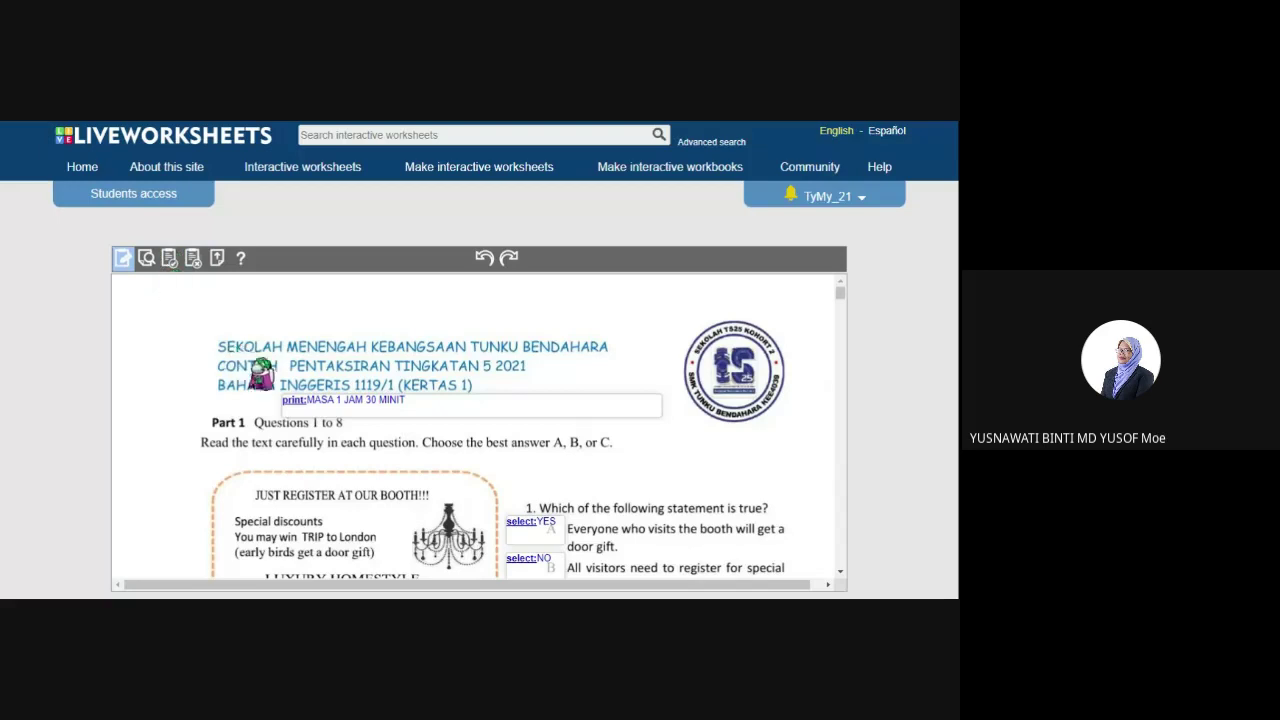
scroll(262, 374, "down", 1)
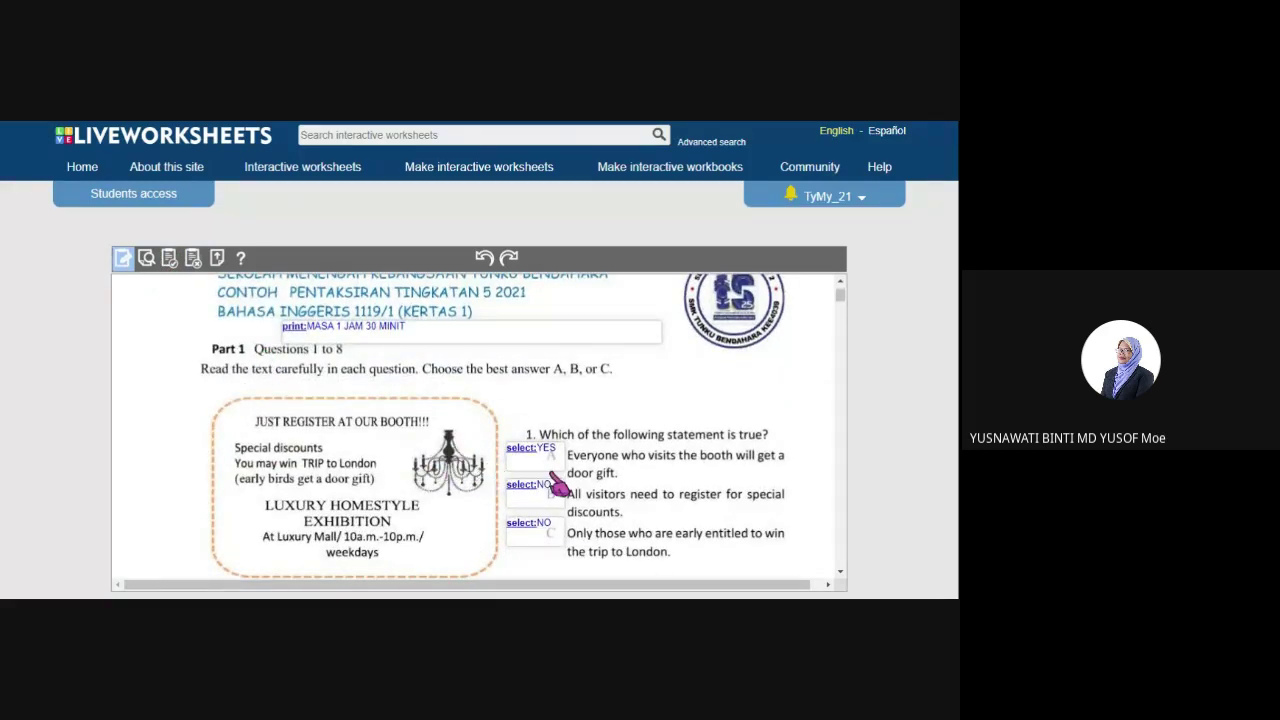
scroll(558, 485, "down", 8)
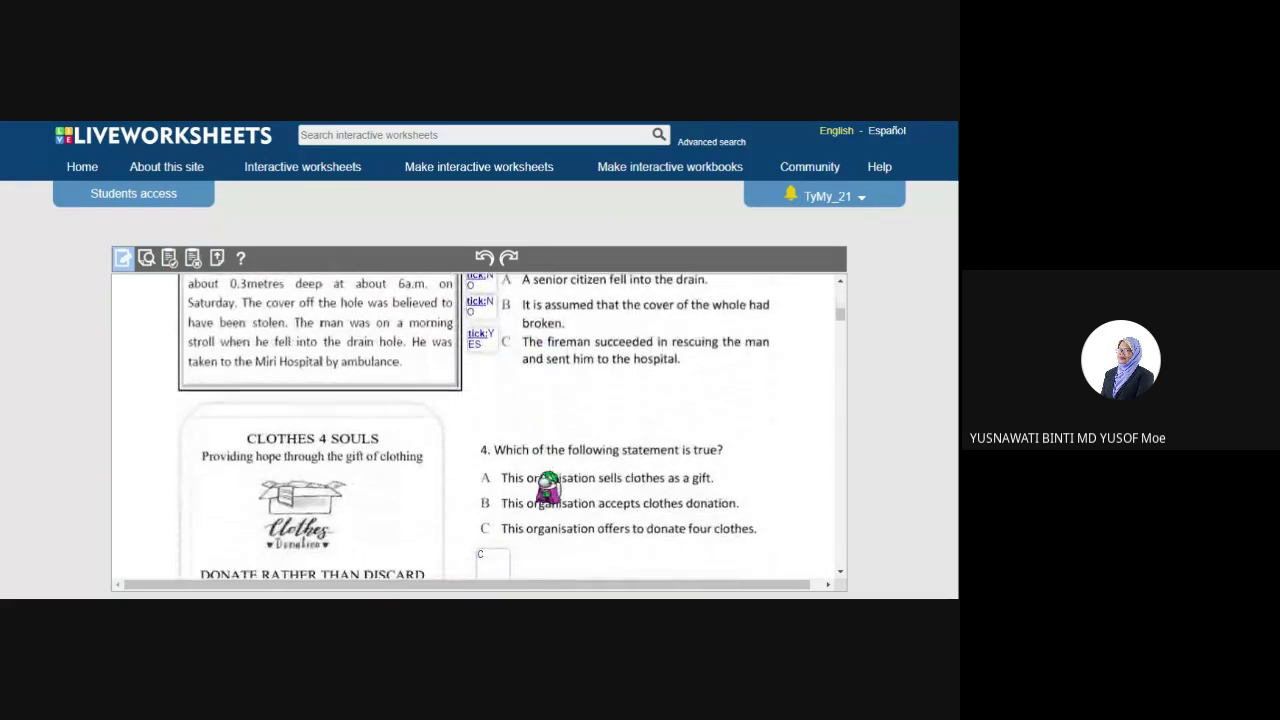
scroll(548, 487, "down", 3)
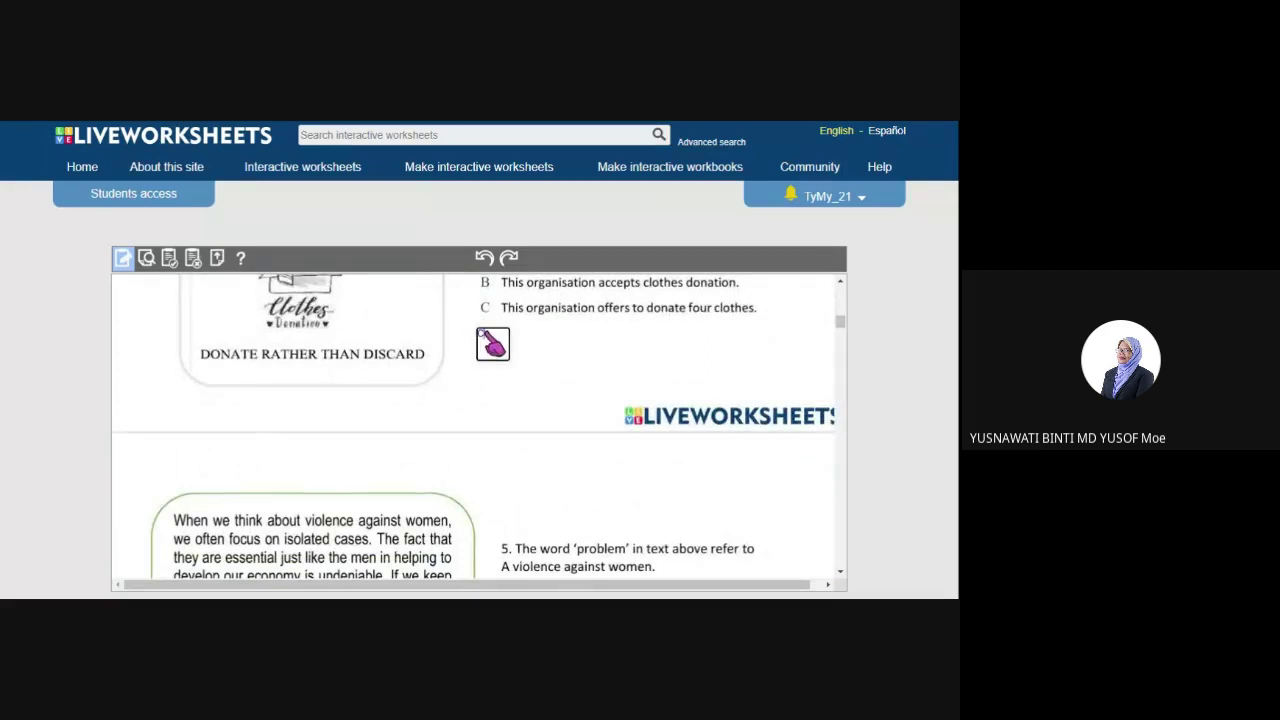
left_click(493, 344)
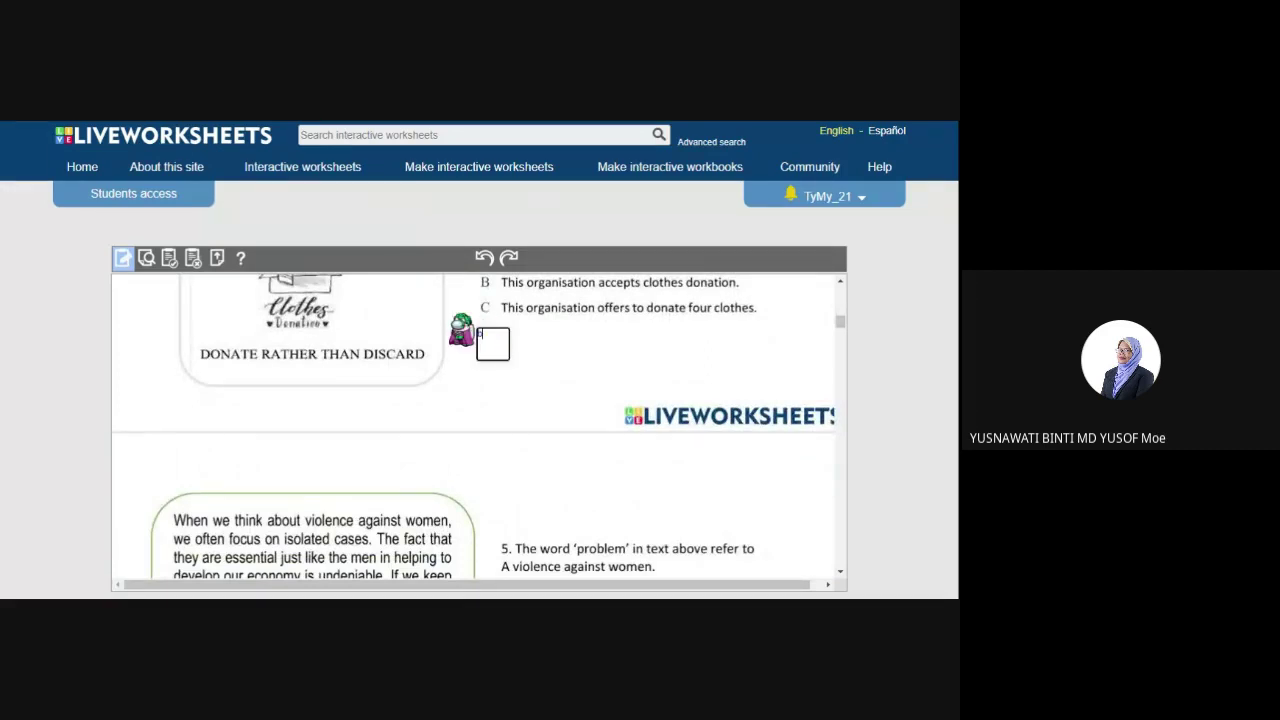
scroll(575, 425, "up", 10)
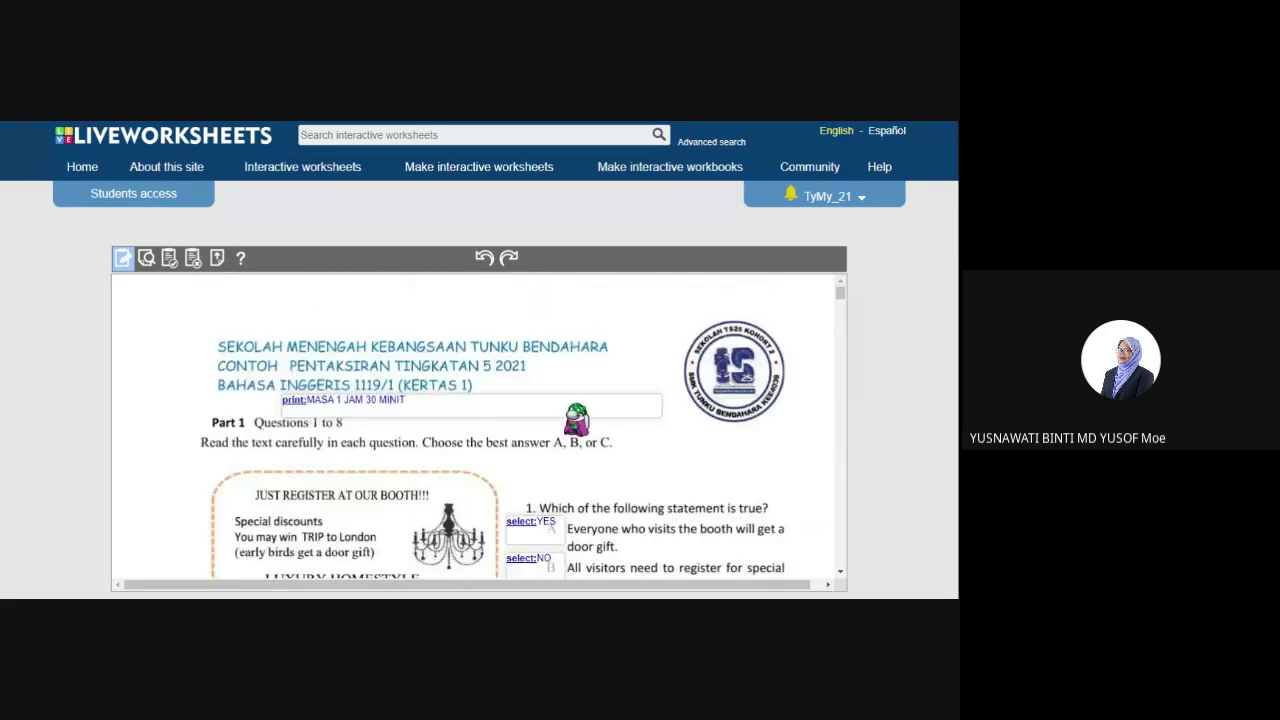
Open the save options for the edited worksheet and review the sharing and replace-or-save-as-new choices.
left_click(169, 258)
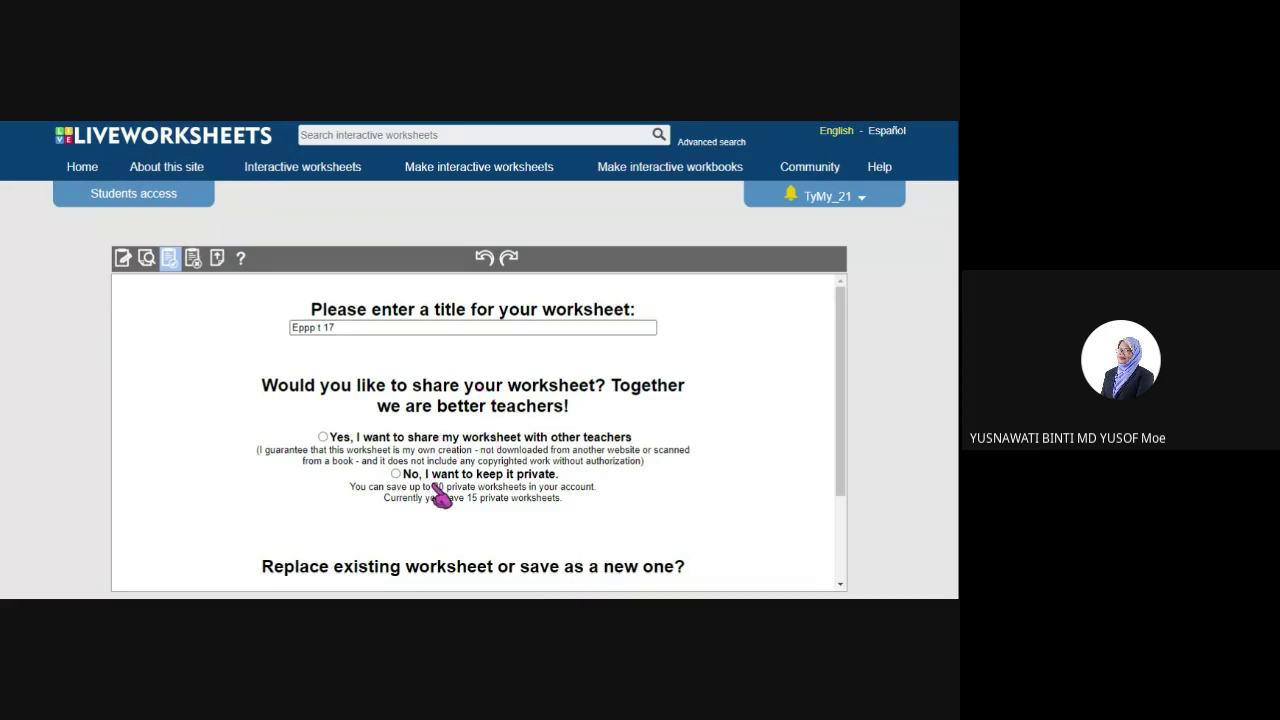
scroll(438, 494, "down", 1)
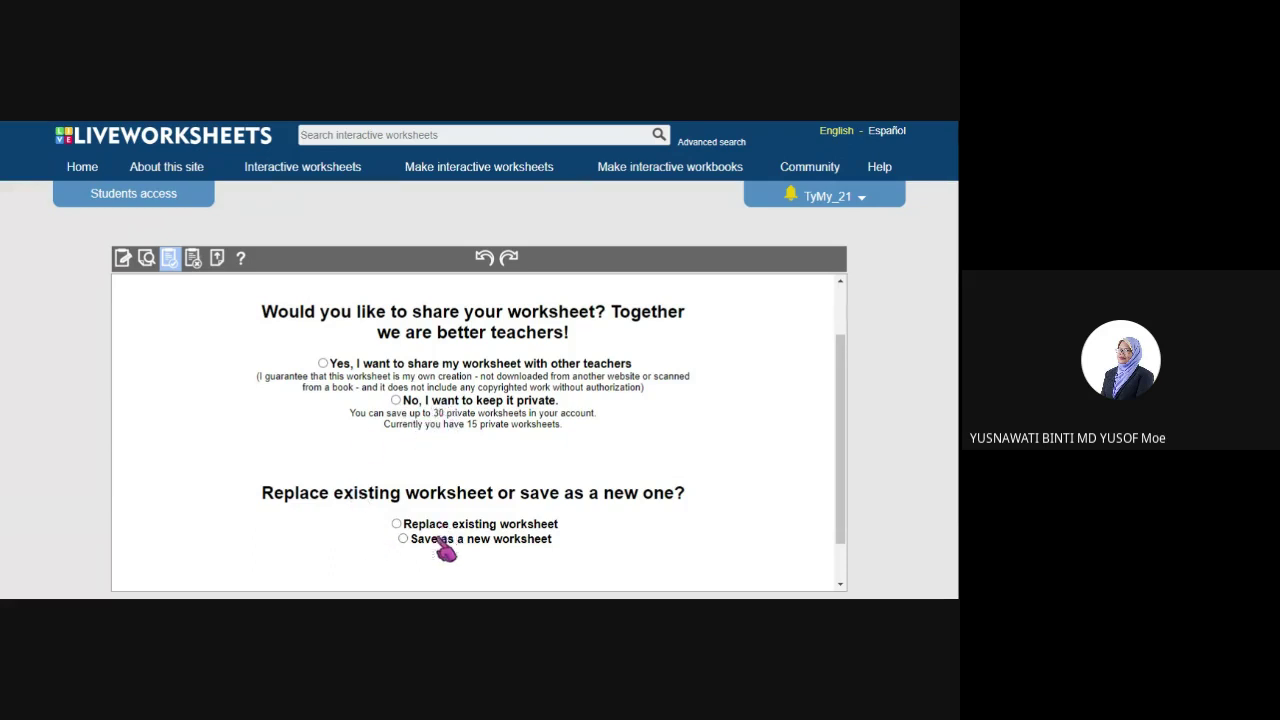
scroll(455, 550, "down", 1)
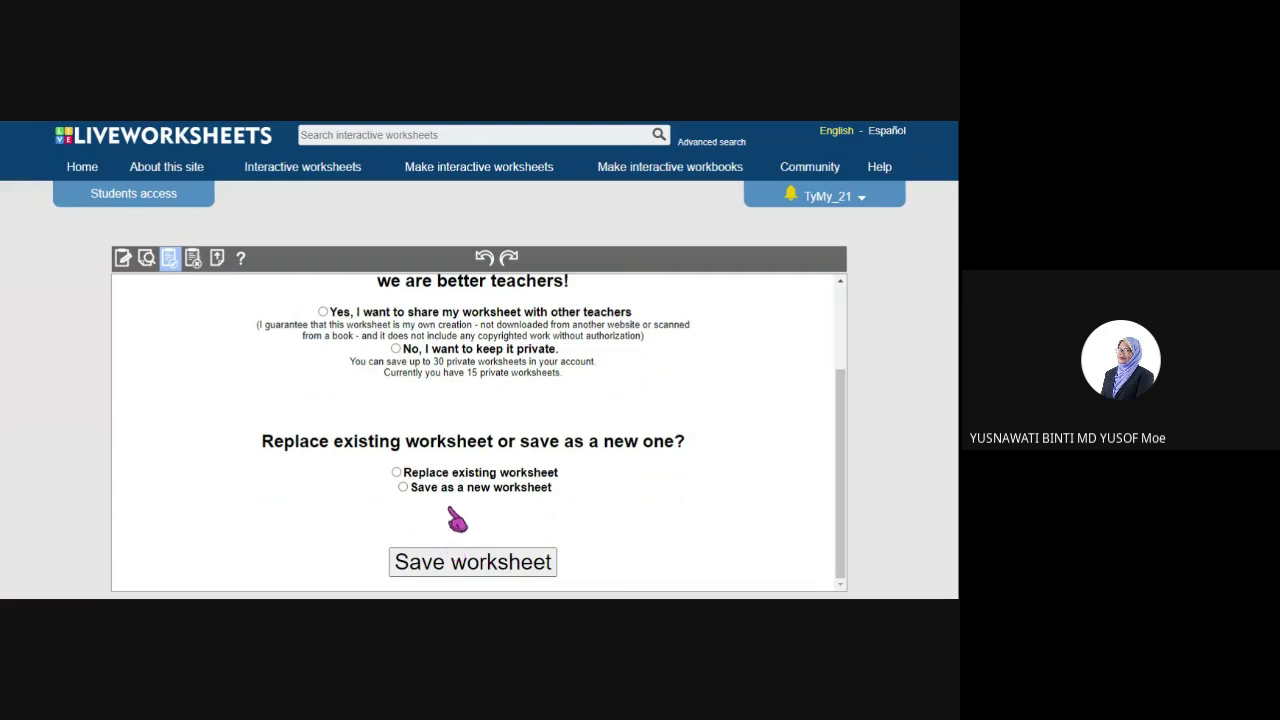
scroll(465, 524, "up", 1)
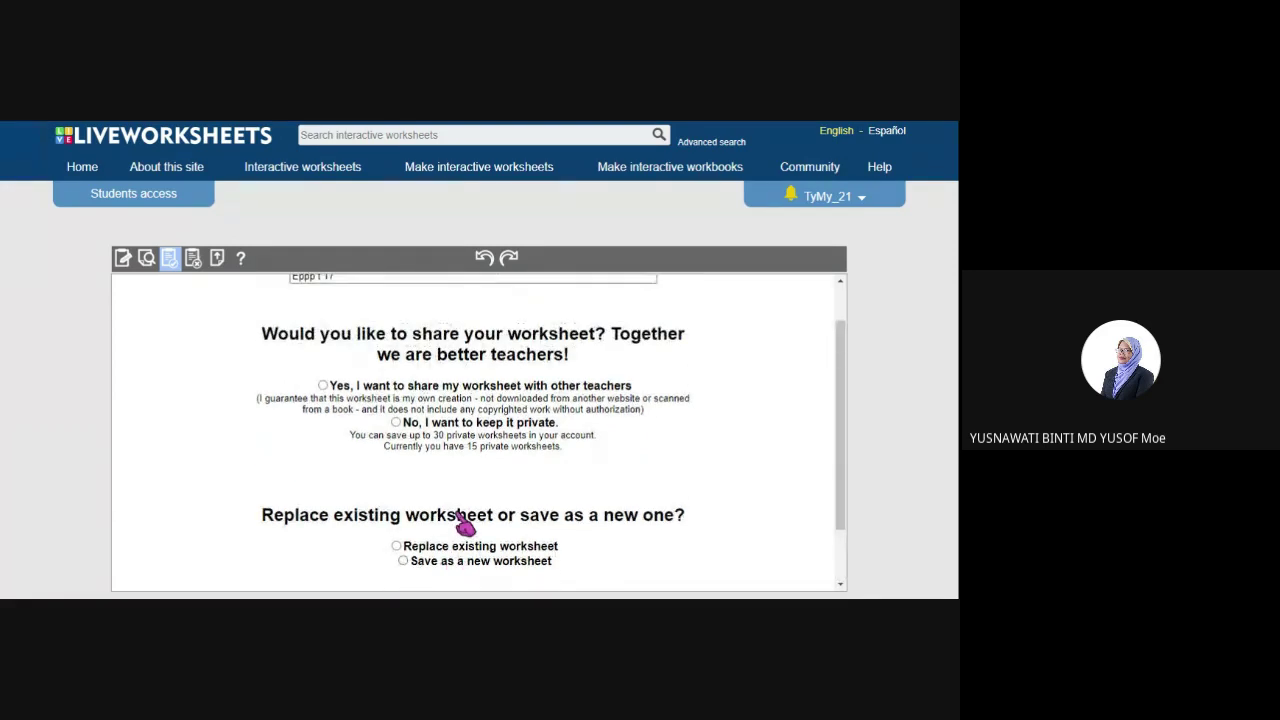
scroll(463, 522, "up", 1)
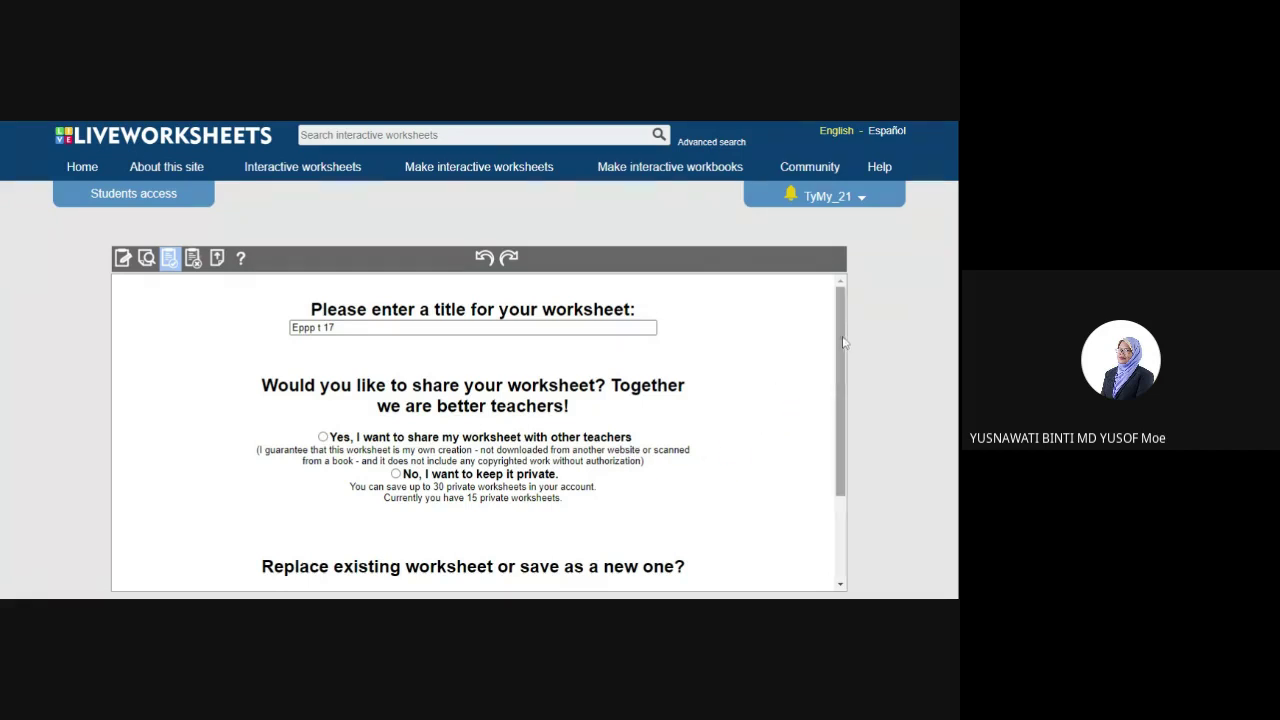
left_click_drag(844, 342, 839, 452)
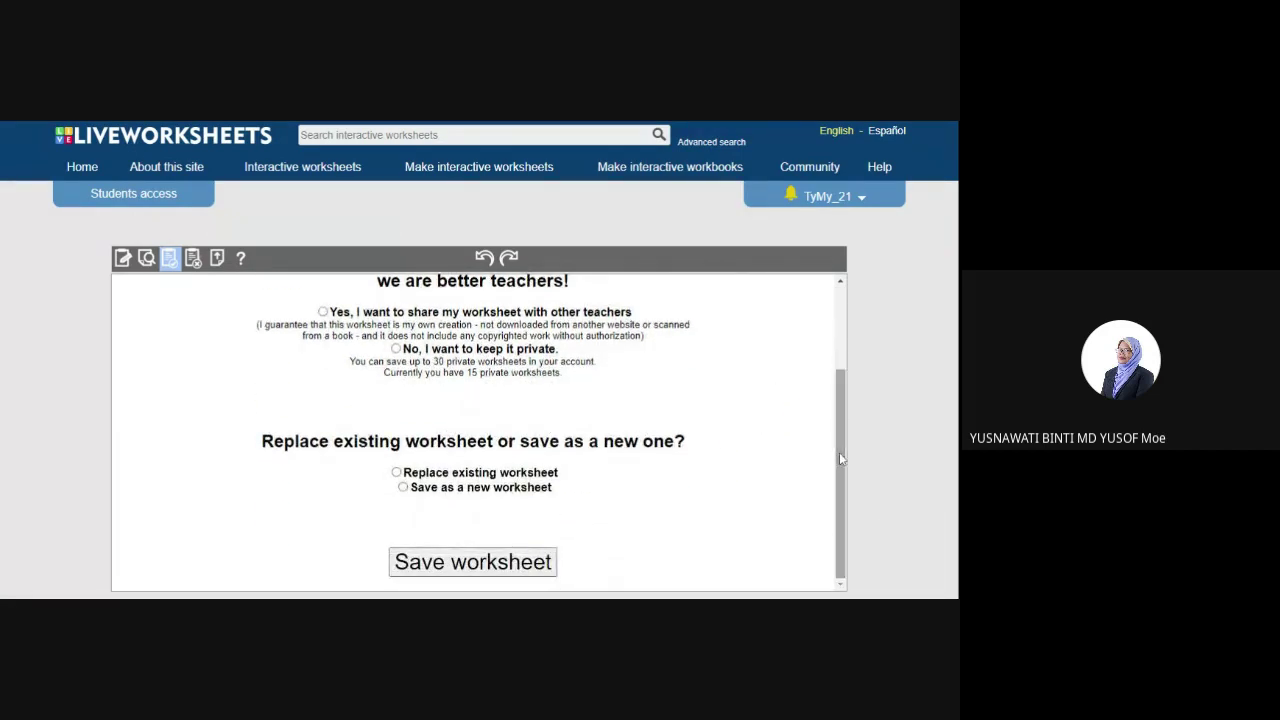